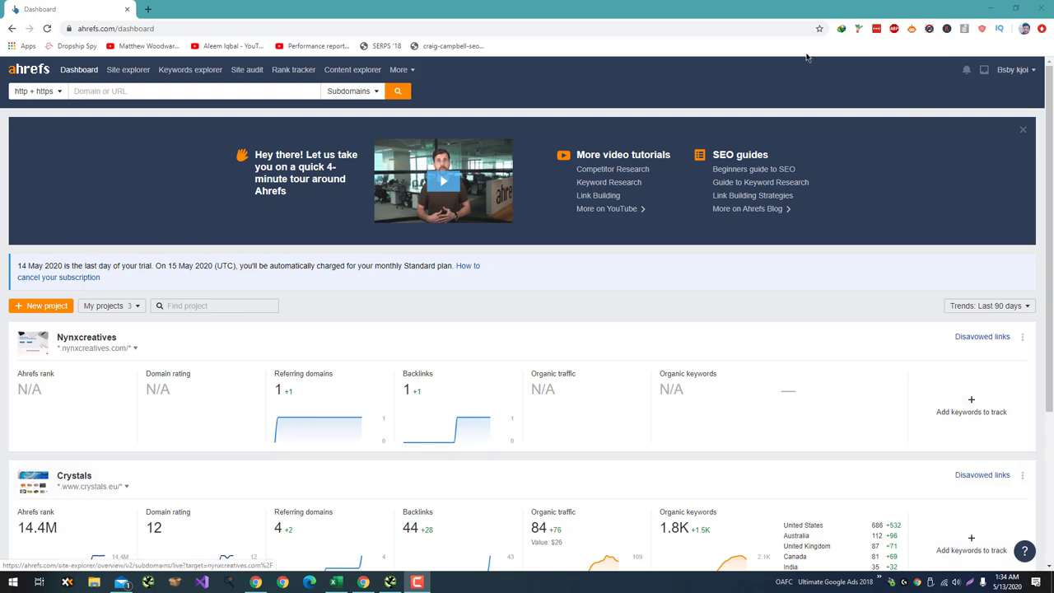
Step: Switch to the browser window with the MakeUseOf article on 13 big gaming forums and skim it
key("alt+Tab")
key("Tab")
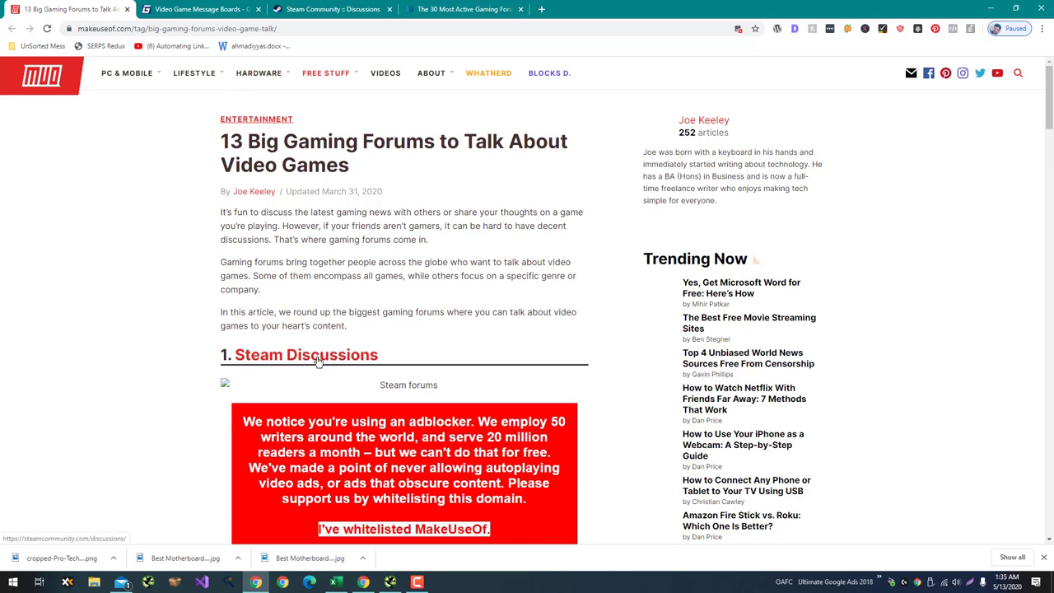
scroll(317, 356, "down", 5)
scroll(317, 356, "up", 5)
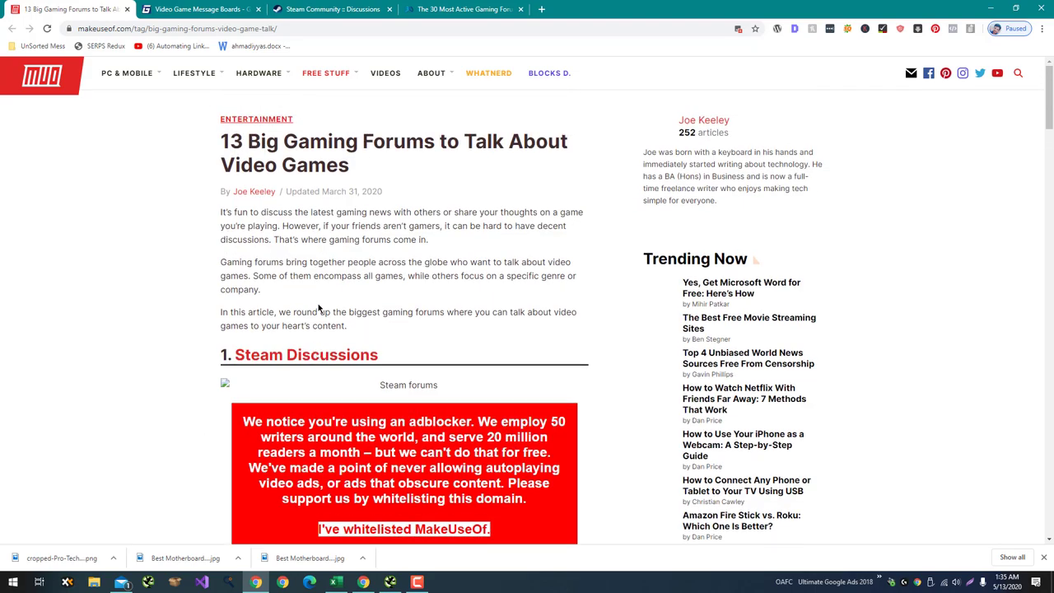
Step: Search Google for "gaming forums" in a new tab
key("ctrl+t")
type("bes")
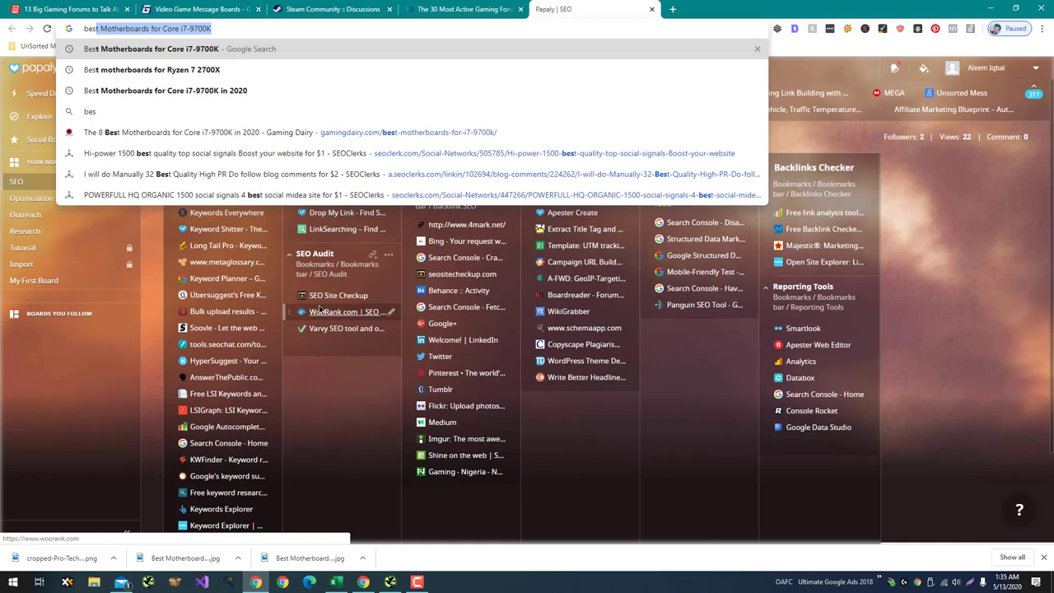
key("Escape")
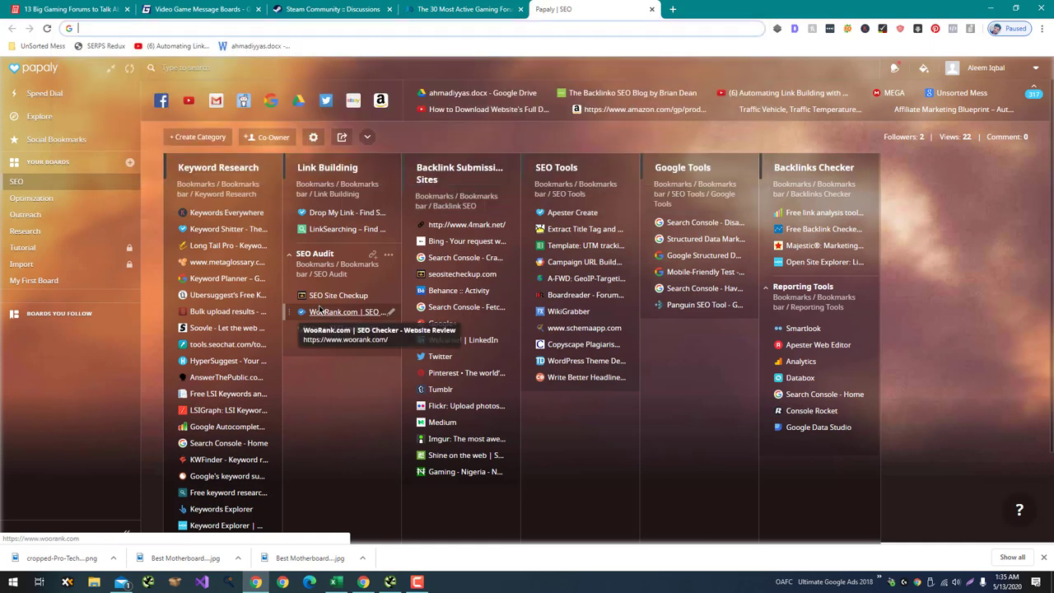
type("gaming forum")
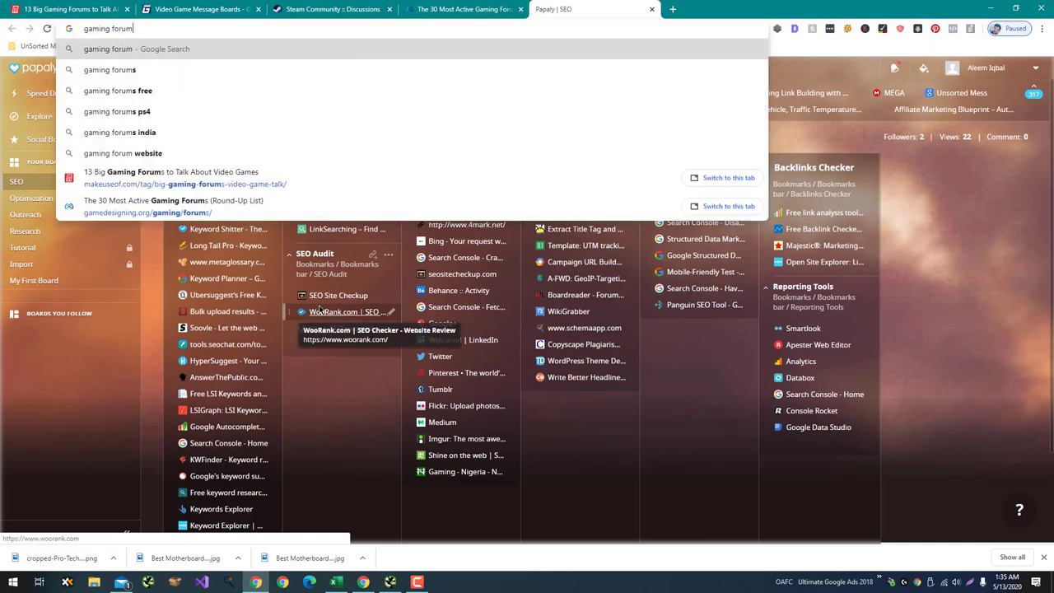
key("Down")
key("Return")
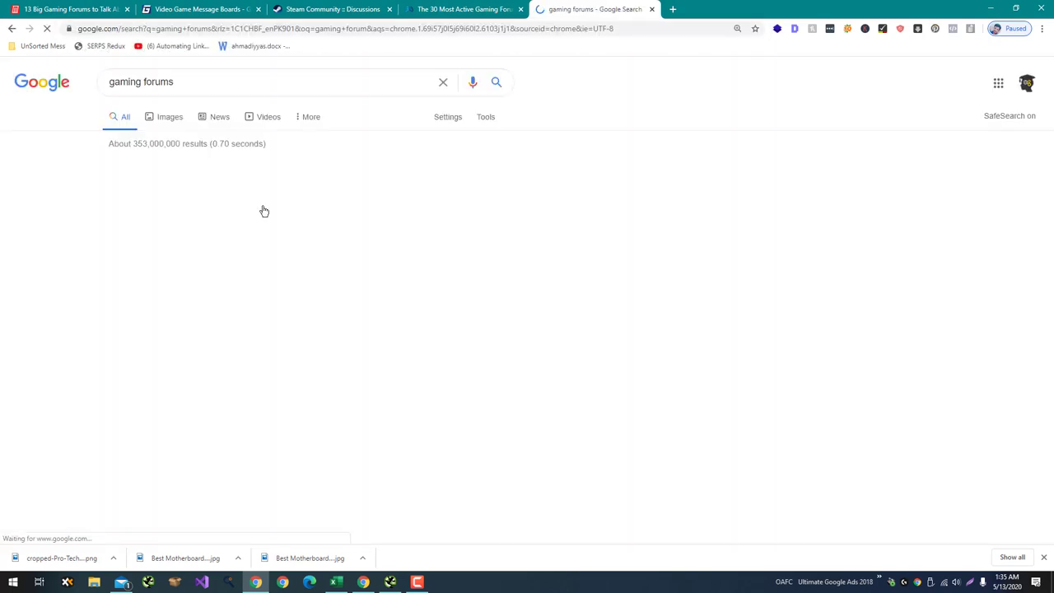
scroll(235, 177, "down", 1)
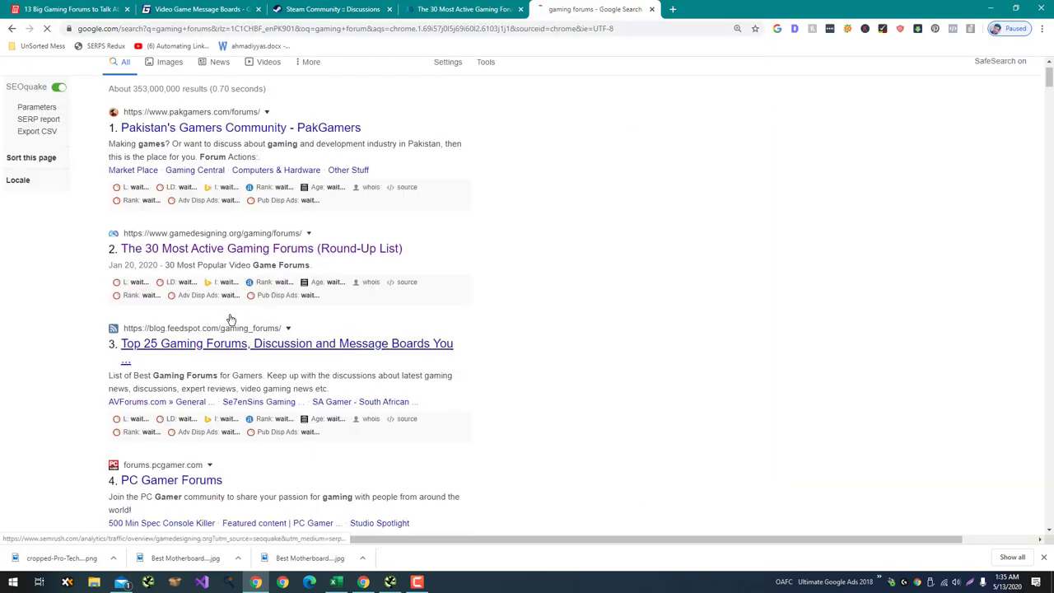
Step: Open the 30 Most Active Gaming Forums result in a new tab, place it beside the MakeUseOf tab, and return to that article
middle_click(197, 264)
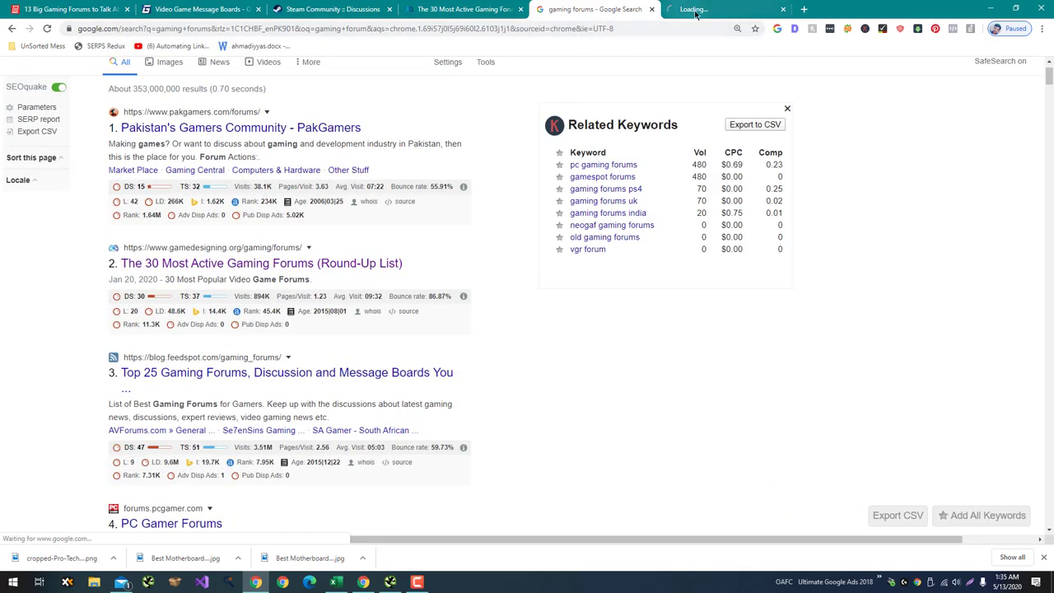
left_click_drag(717, 9, 156, 7)
left_click(70, 9)
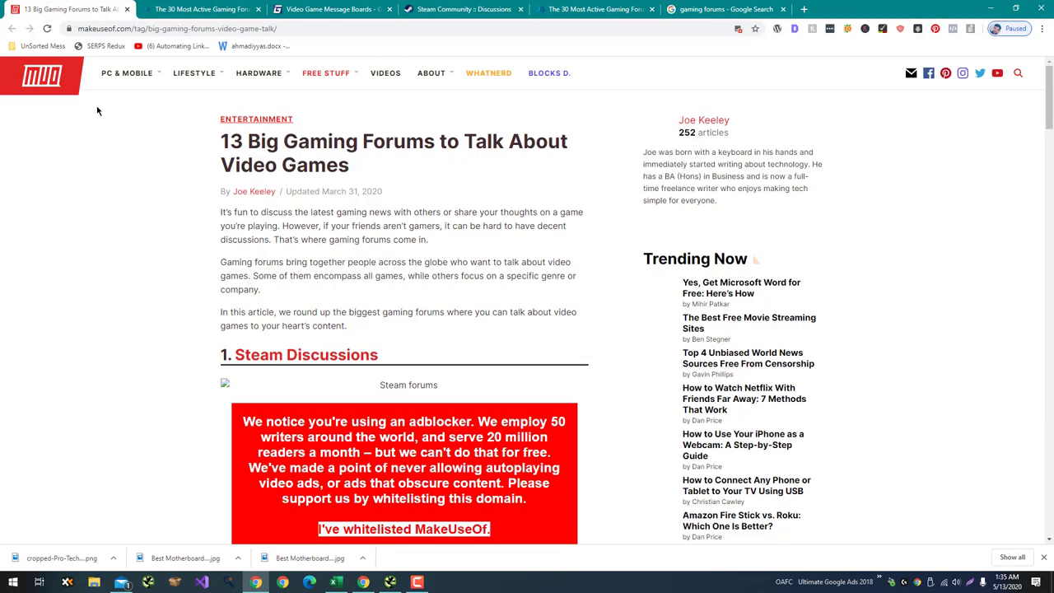
Step: Dismiss the adblocker notice in the article and copy the link address of Steam Discussions
scroll(333, 313, "down", 5)
scroll(325, 271, "up", 3)
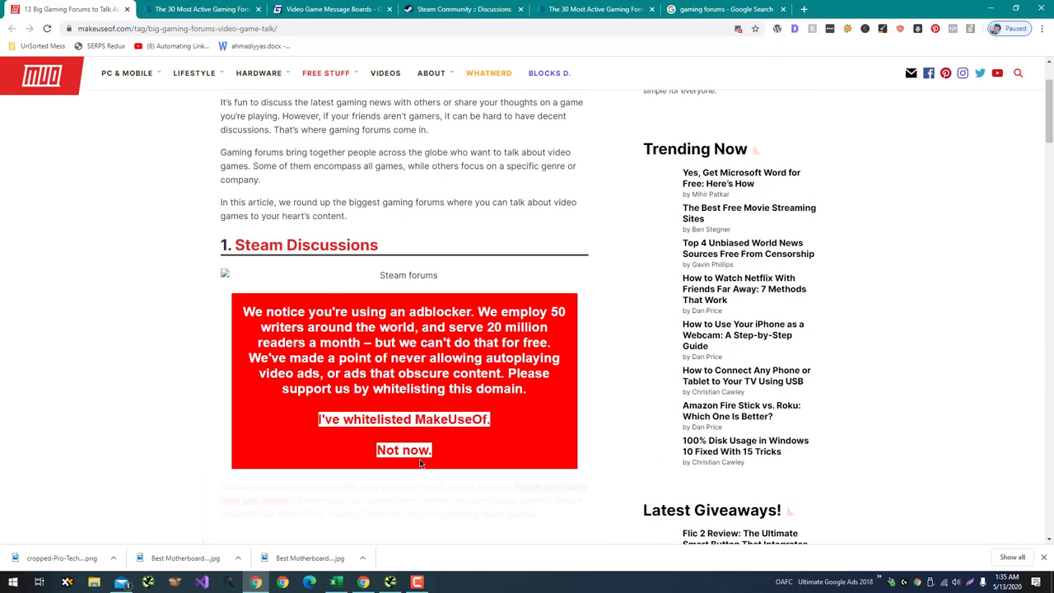
left_click(415, 450)
right_click(326, 246)
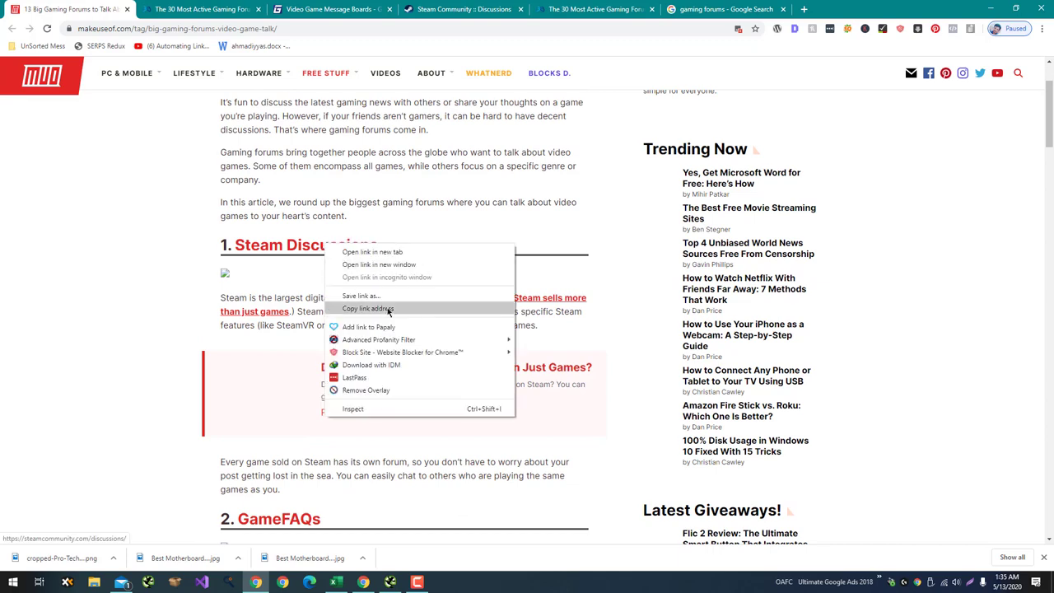
left_click(368, 309)
Step: Switch to the Ahrefs window and analyze steamcommunity.com/discussions/ in Site Explorer
key("alt+Tab")
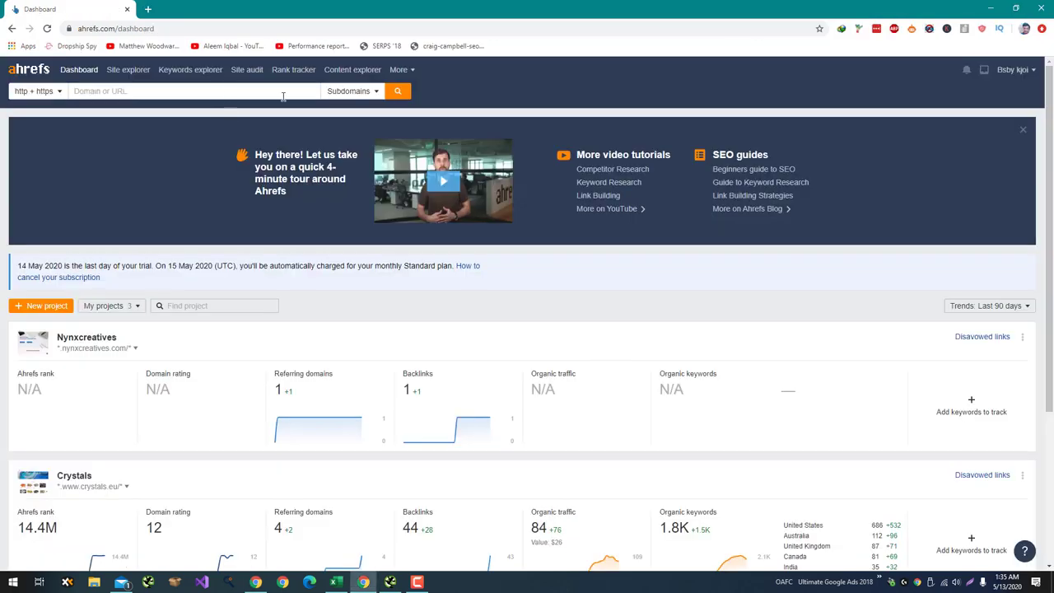
left_click(282, 97)
key("ctrl+v")
left_click(398, 91)
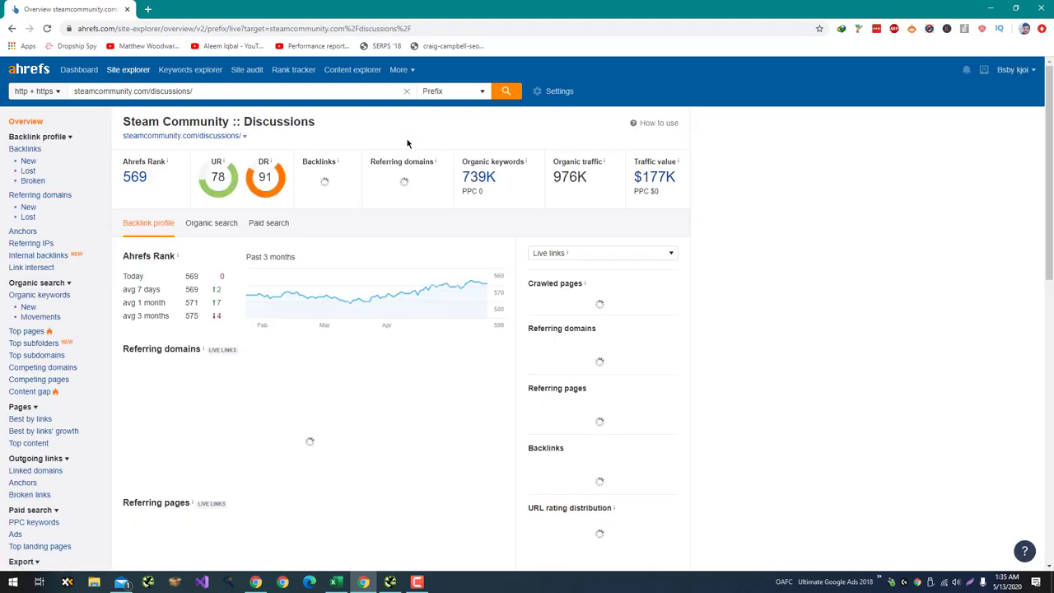
Step: Open the report of outgoing linked domains for the Steam discussions URL and scan the listed domains
scroll(17, 461, "down", 2)
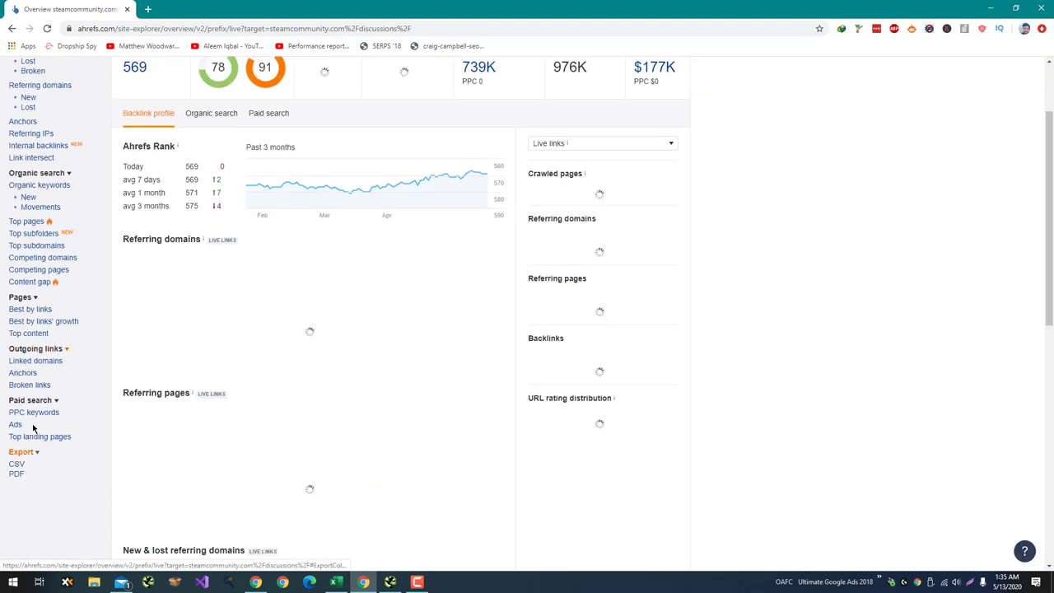
left_click(38, 361)
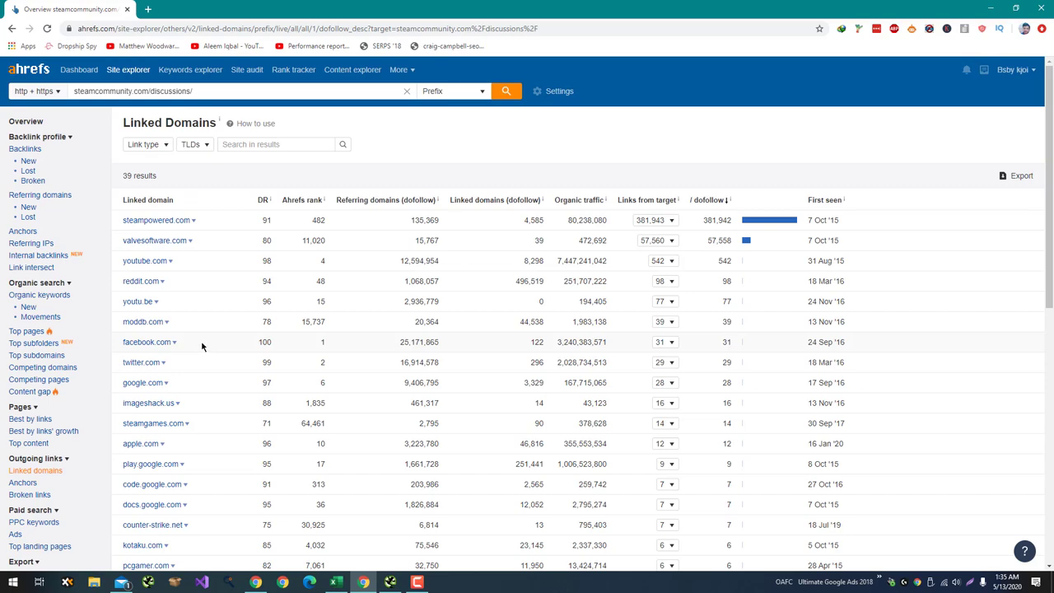
scroll(202, 346, "down", 7)
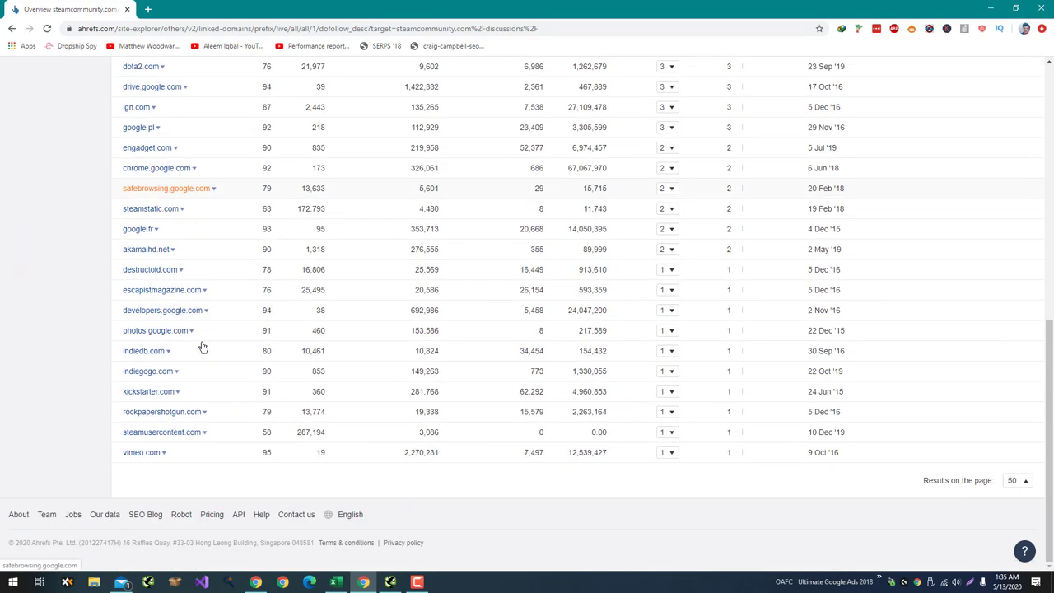
scroll(202, 346, "up", 2)
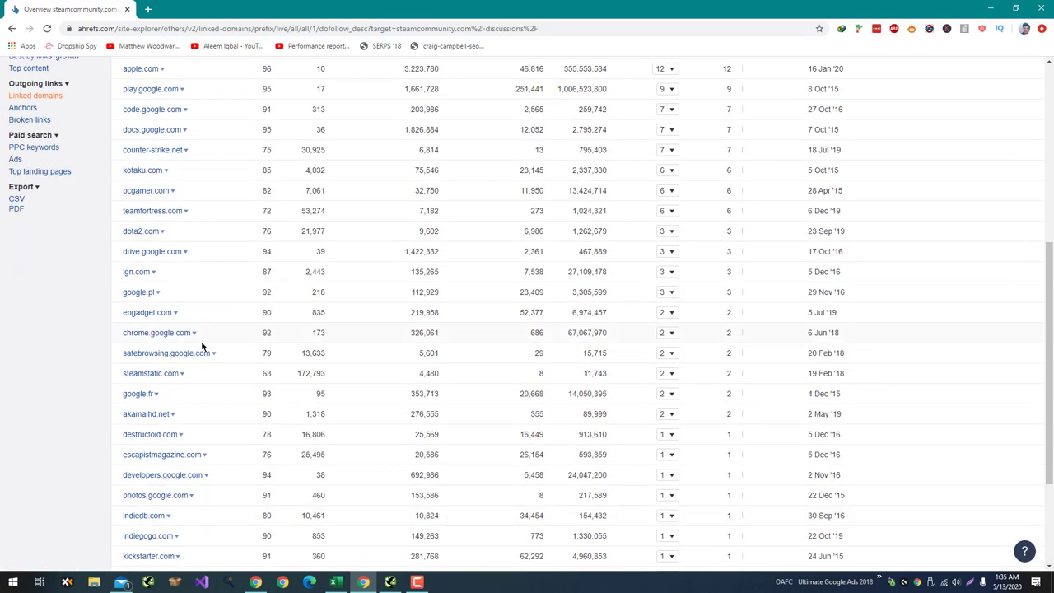
scroll(202, 346, "down", 2)
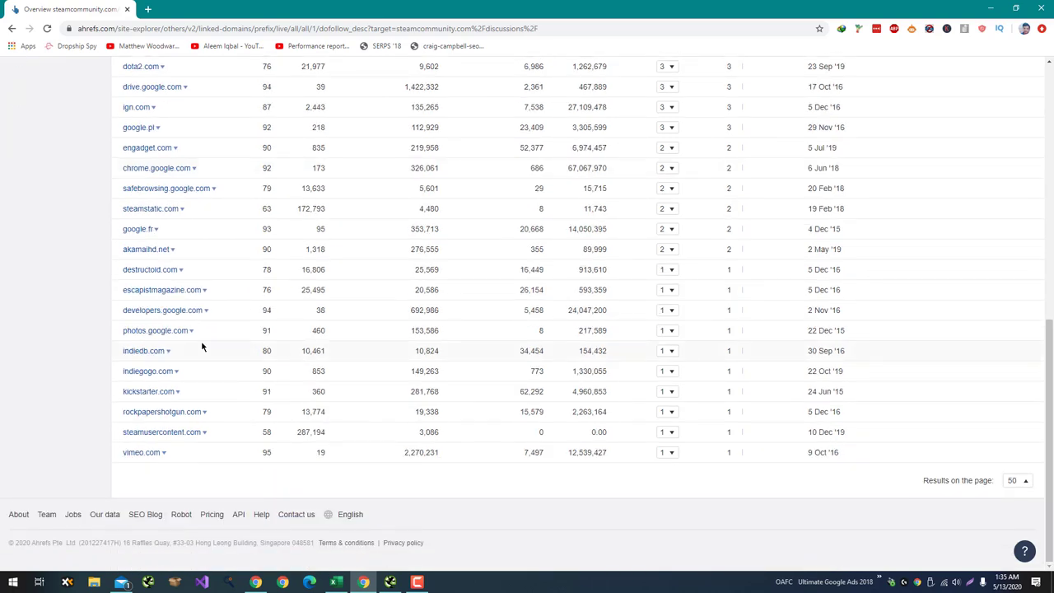
Step: Open rockpapershotgun.com from the linked domains in a new tab, highlight its name, and look over the list's beginning and end
middle_click(180, 415)
double_click(215, 414)
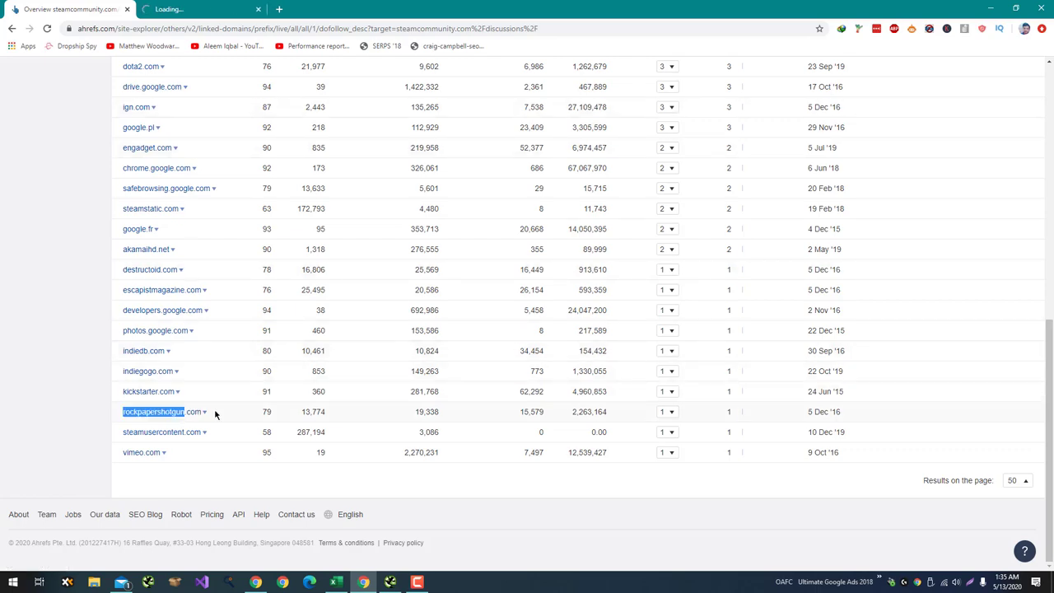
key("Home")
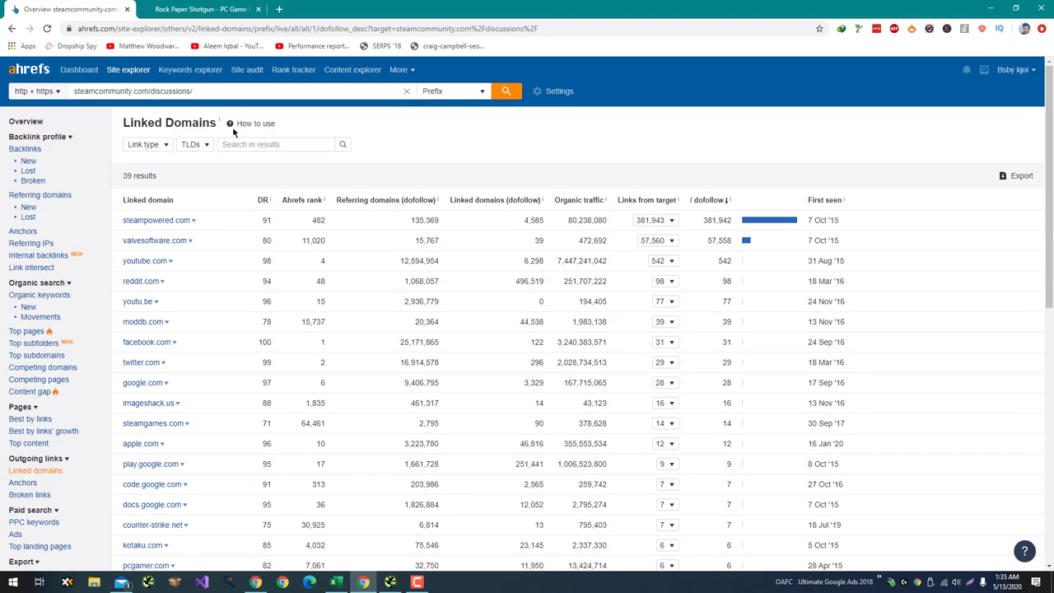
key("End")
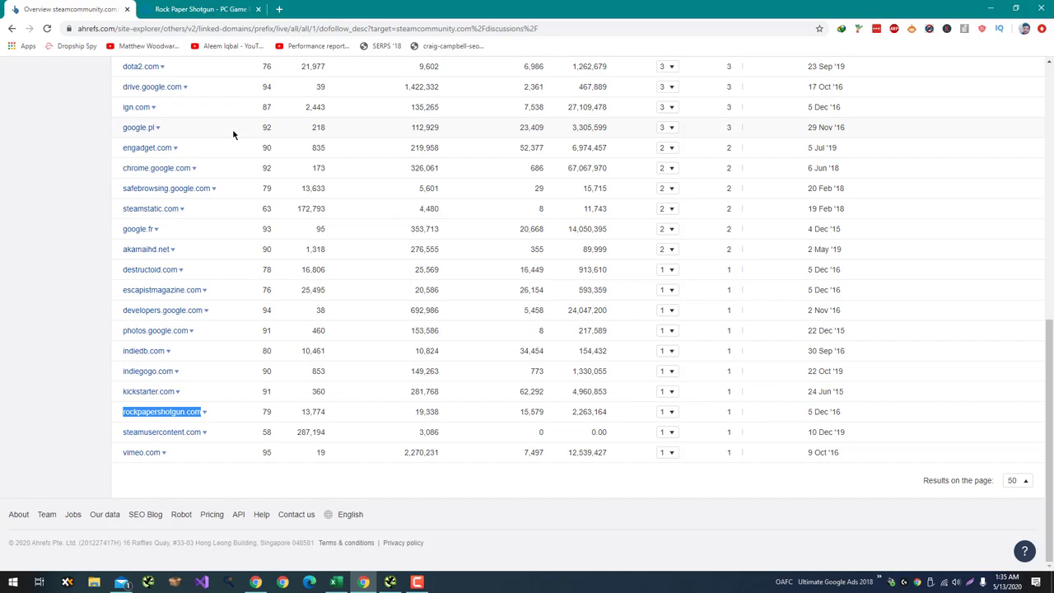
key("Home")
Step: Return to the gaming forums article and copy the link address of GameFAQs
key("alt+Tab")
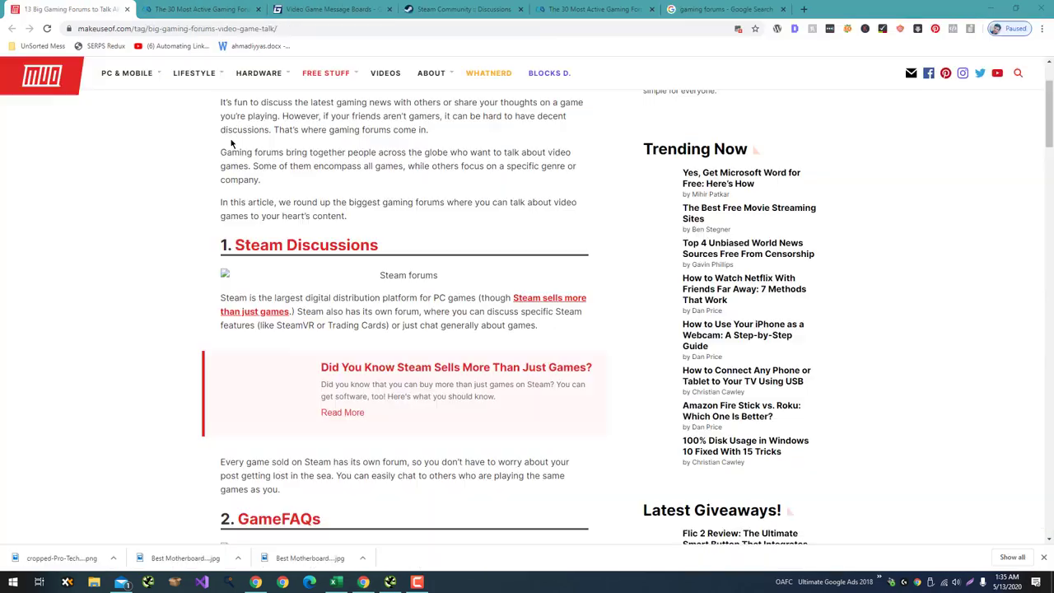
scroll(222, 160, "down", 4)
right_click(265, 194)
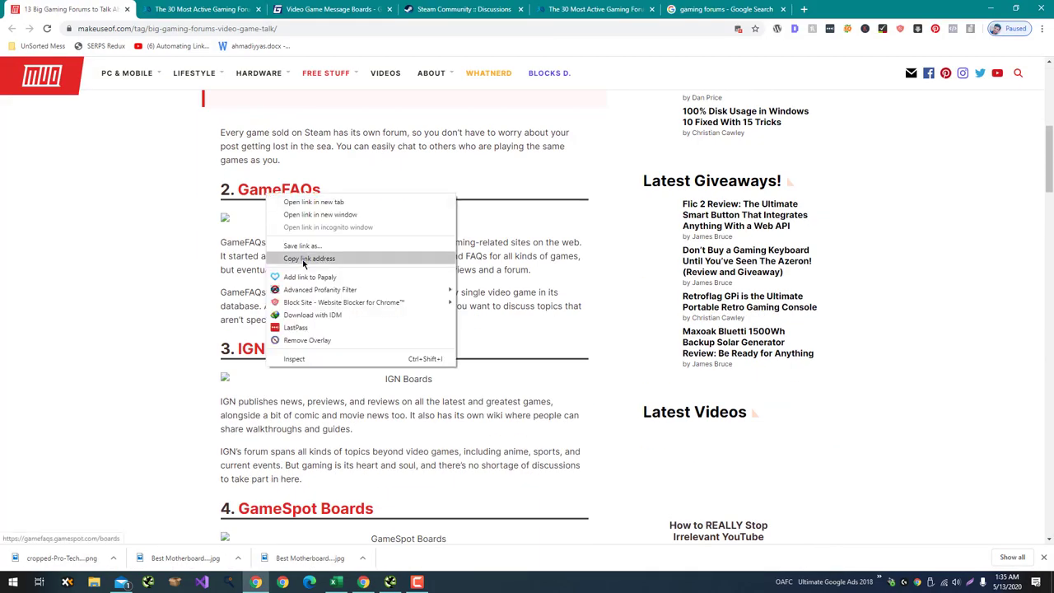
left_click(306, 261)
Step: In Ahrefs, replace the target with gamefaqs.gamespot.com/boards and run the linked domains report
key("alt+Tab")
key("ctrl+a")
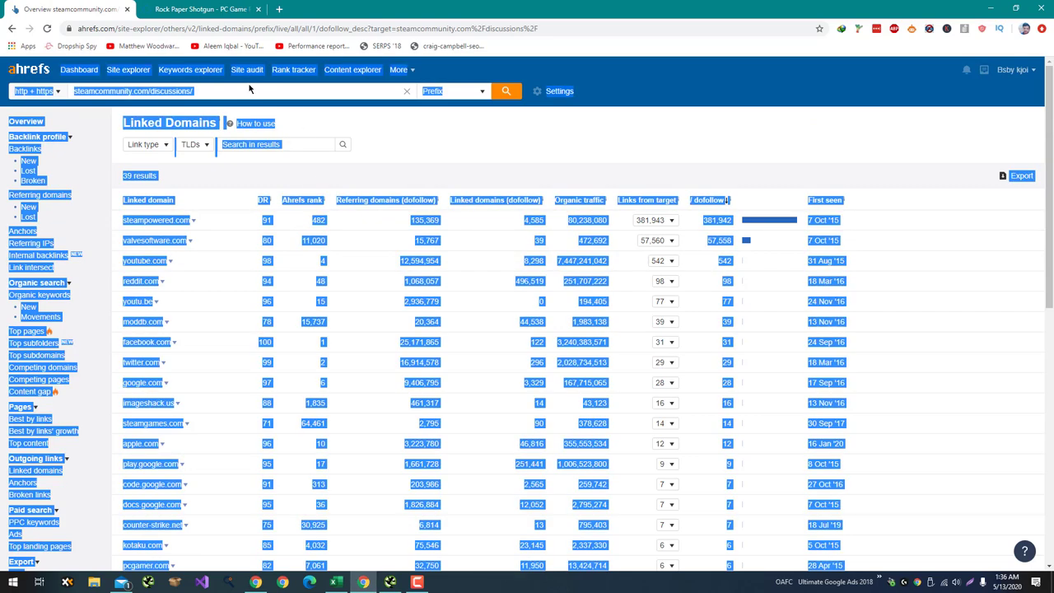
left_click(258, 89)
key("ctrl+a")
key("ctrl+v")
key("Return")
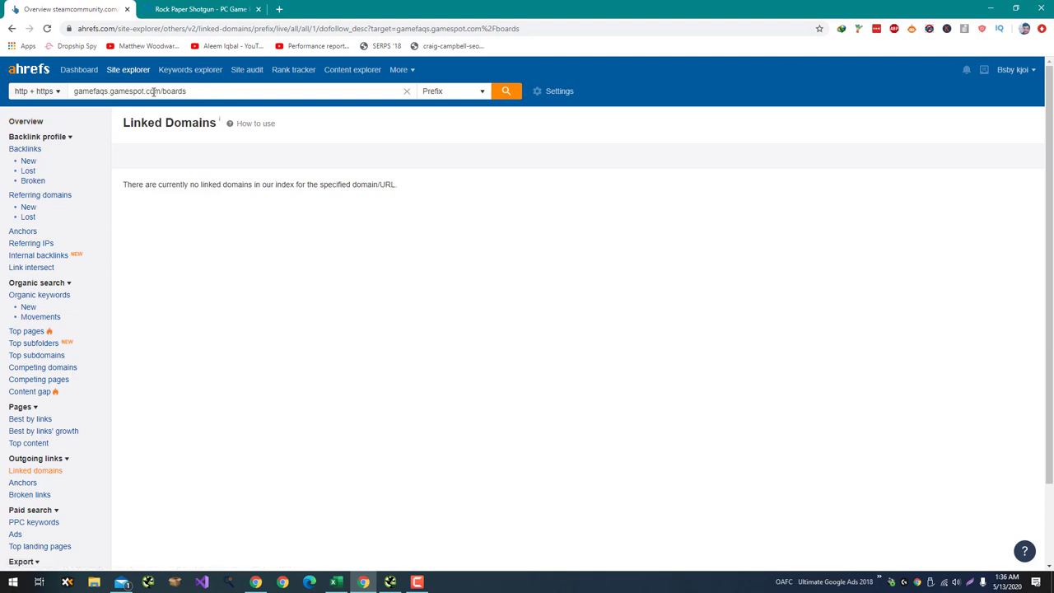
Step: Shorten the target to gamefaqs.gamespot.com and then to gamespot.com, rerunning the report each time, and scan the linked domains
left_click_drag(160, 91, 226, 92)
key("BackSpace")
key("Return")
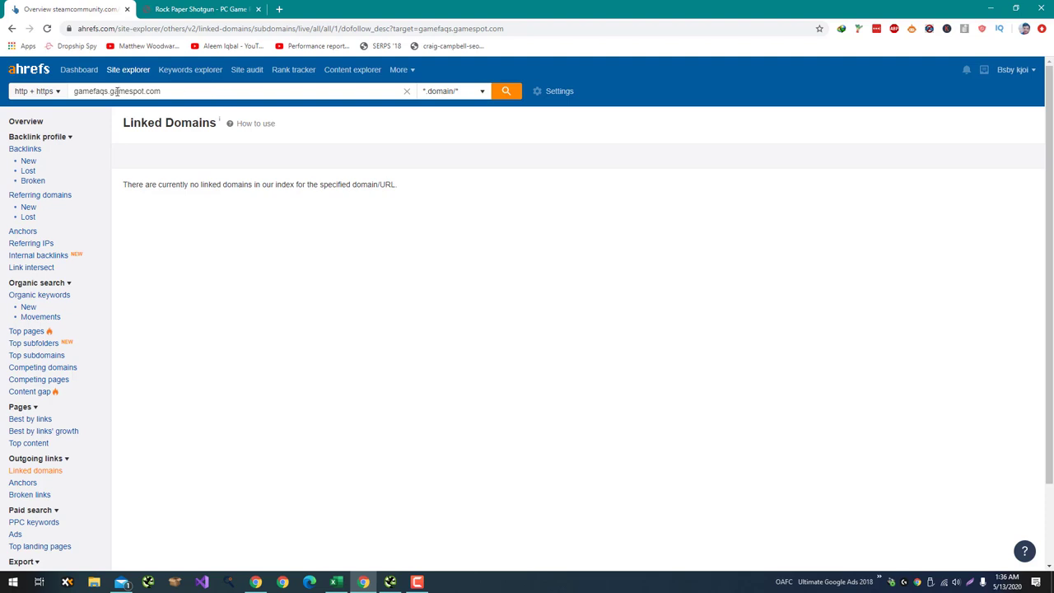
left_click_drag(111, 91, 71, 92)
key("BackSpace")
key("Return")
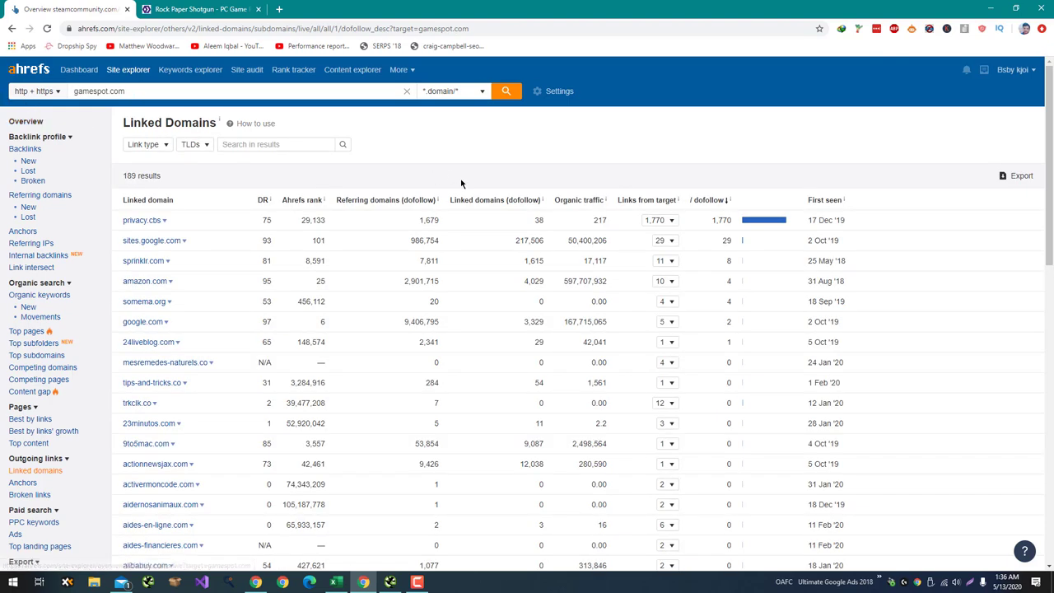
scroll(457, 187, "down", 5)
scroll(458, 189, "up", 5)
triple_click(149, 178)
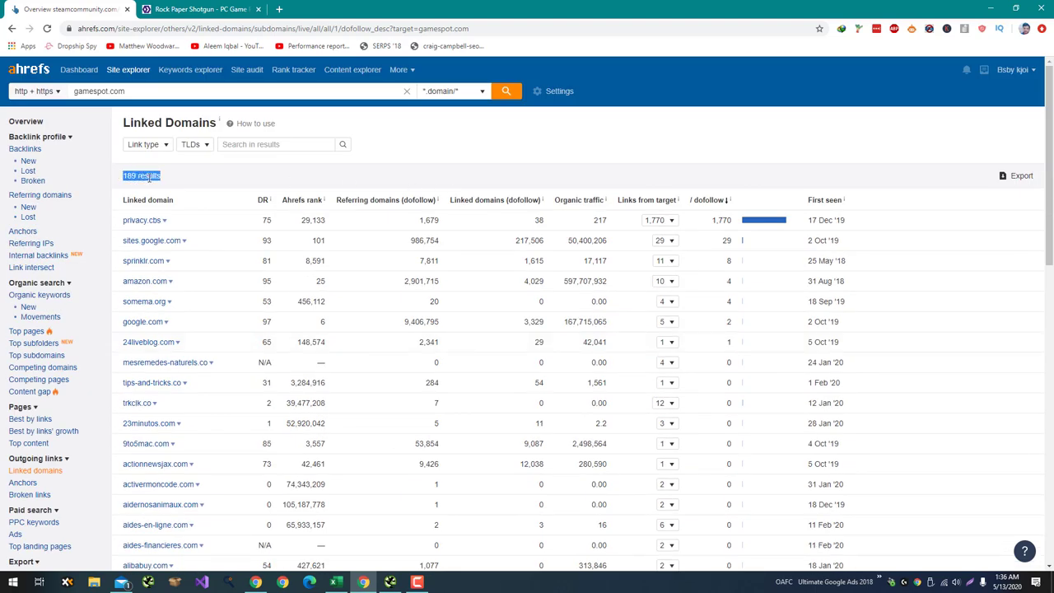
Step: Return to the gaming forums article and copy the link address of IGN Boards
key("alt+Tab")
scroll(176, 189, "down", 2)
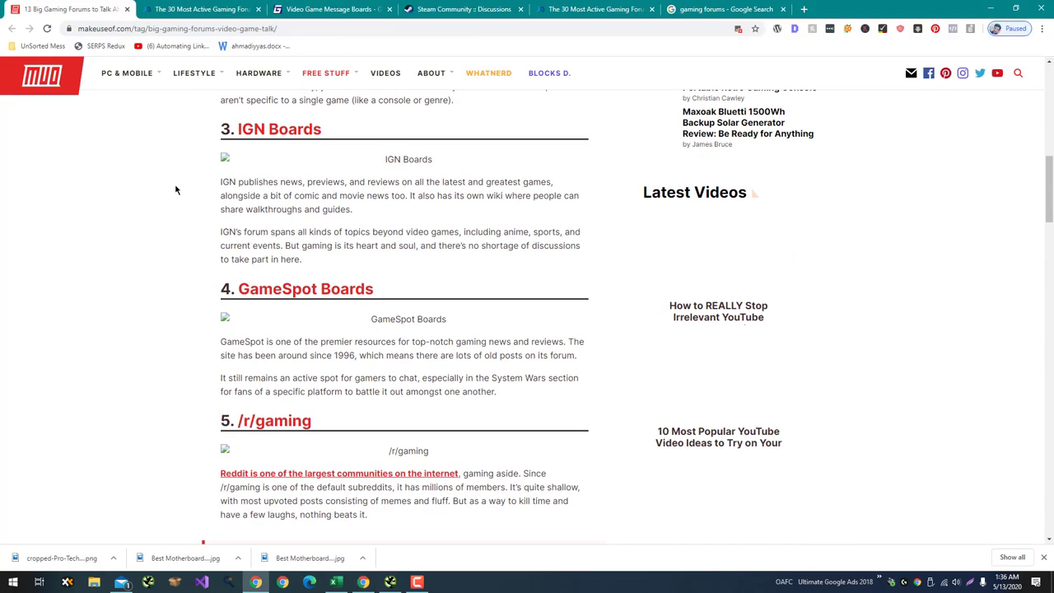
scroll(276, 243, "up", 1)
scroll(276, 243, "up", 1)
scroll(276, 243, "down", 1)
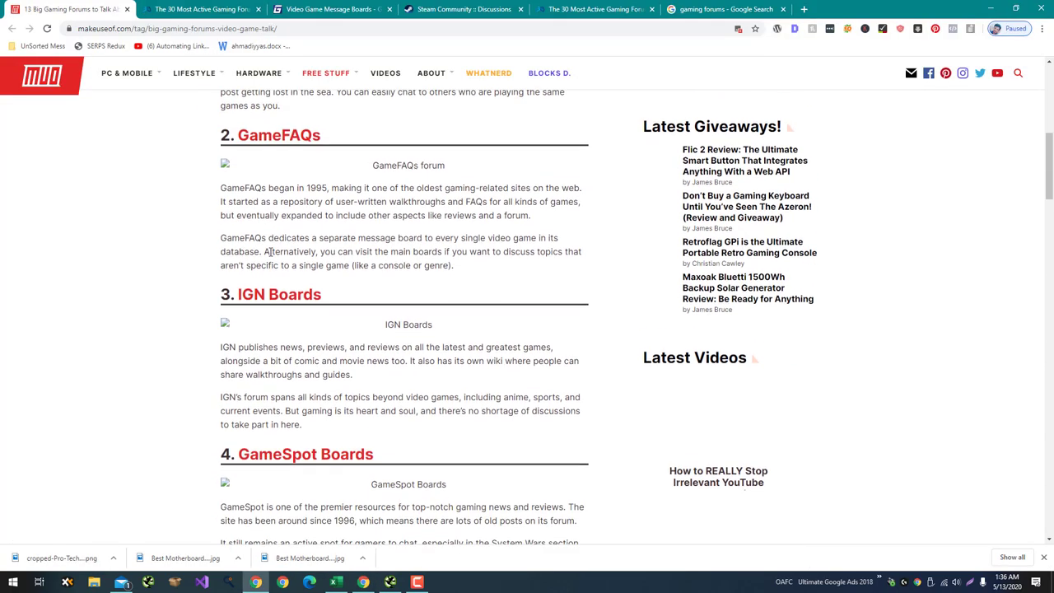
right_click(271, 284)
right_click(261, 294)
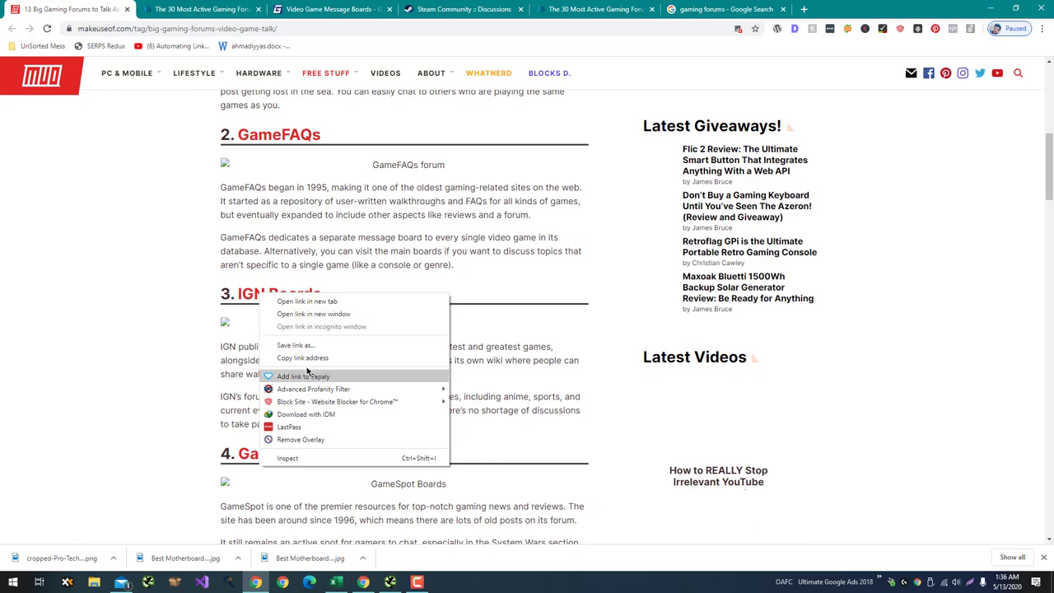
left_click(302, 357)
key("alt+Tab")
triple_click(155, 96)
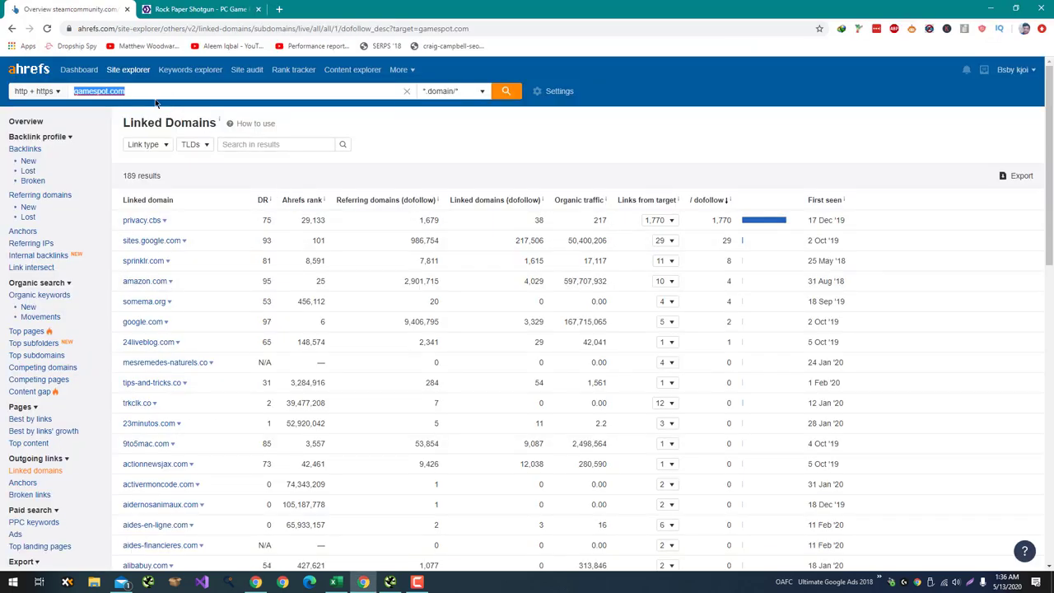
key("ctrl+v")
key("Return")
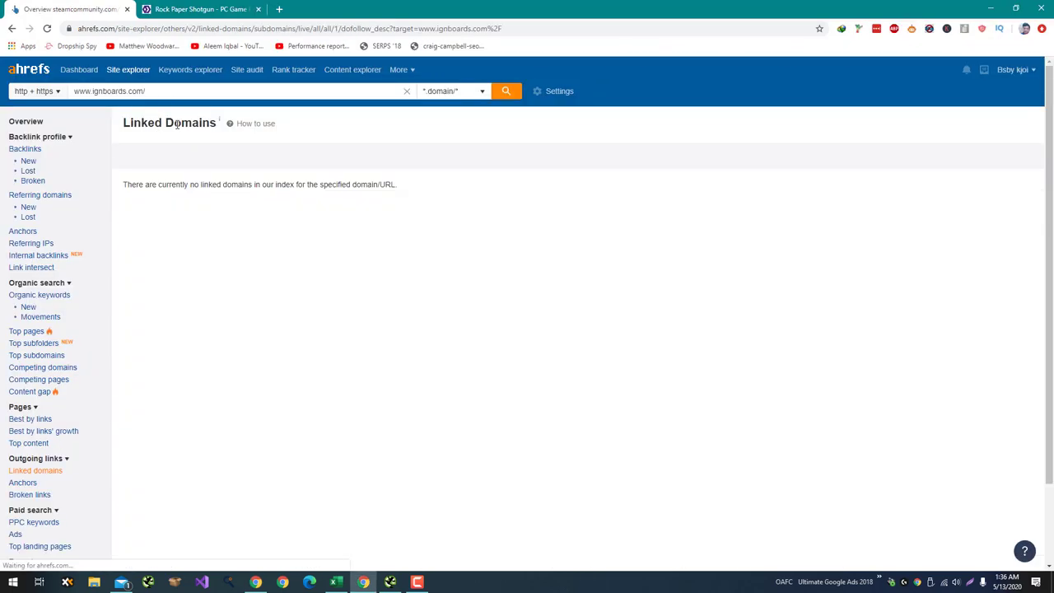
Step: Return to the gaming forums article and copy the link address of GameSpot Boards
key("alt+Tab")
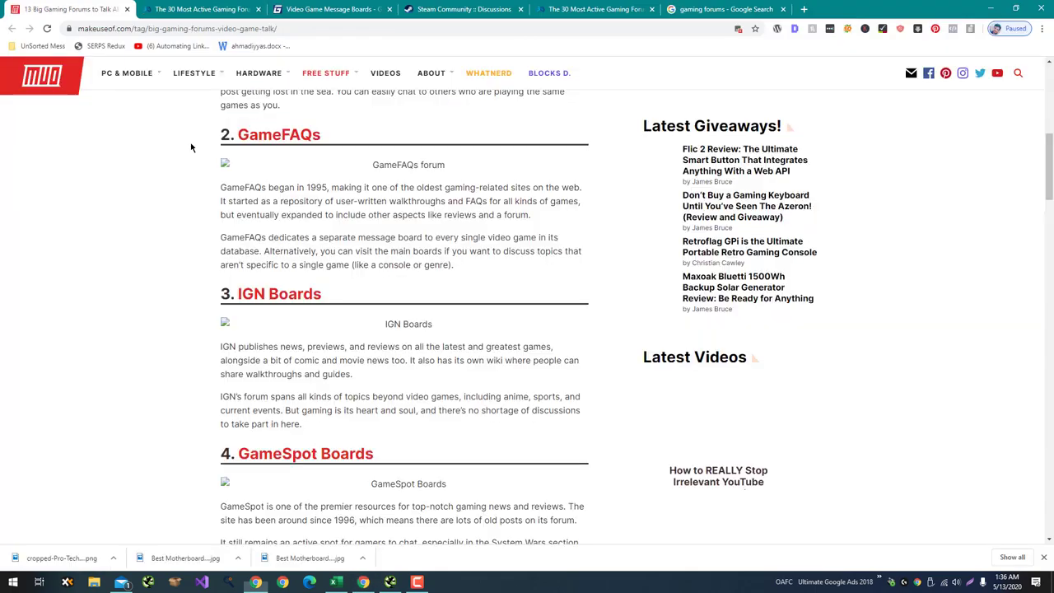
scroll(241, 215, "down", 2)
right_click(292, 183)
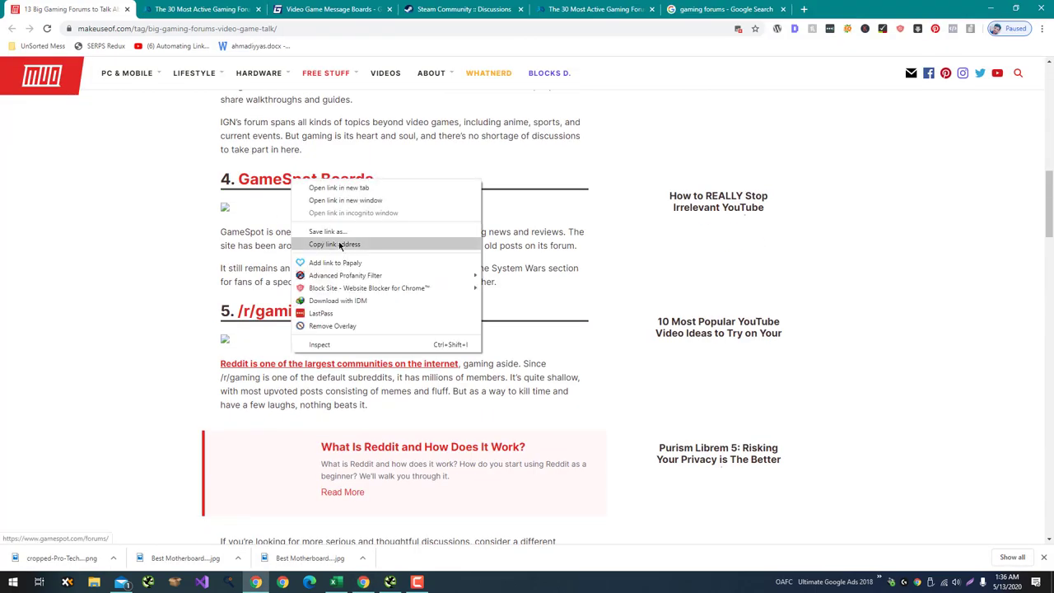
left_click(346, 242)
key("alt+Tab")
left_click(227, 86)
key("ctrl+a")
key("ctrl+v")
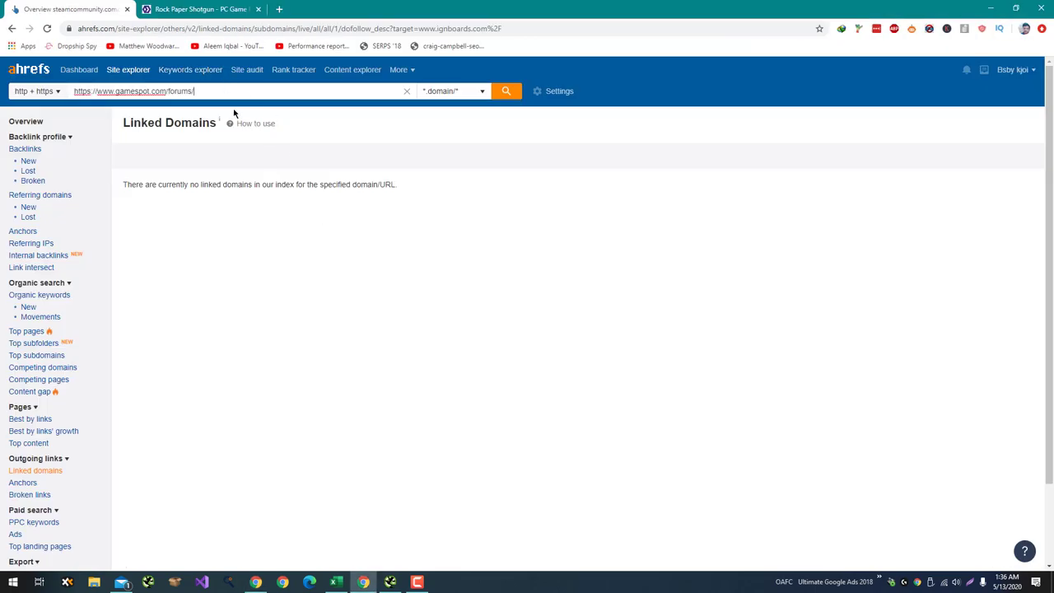
key("Return")
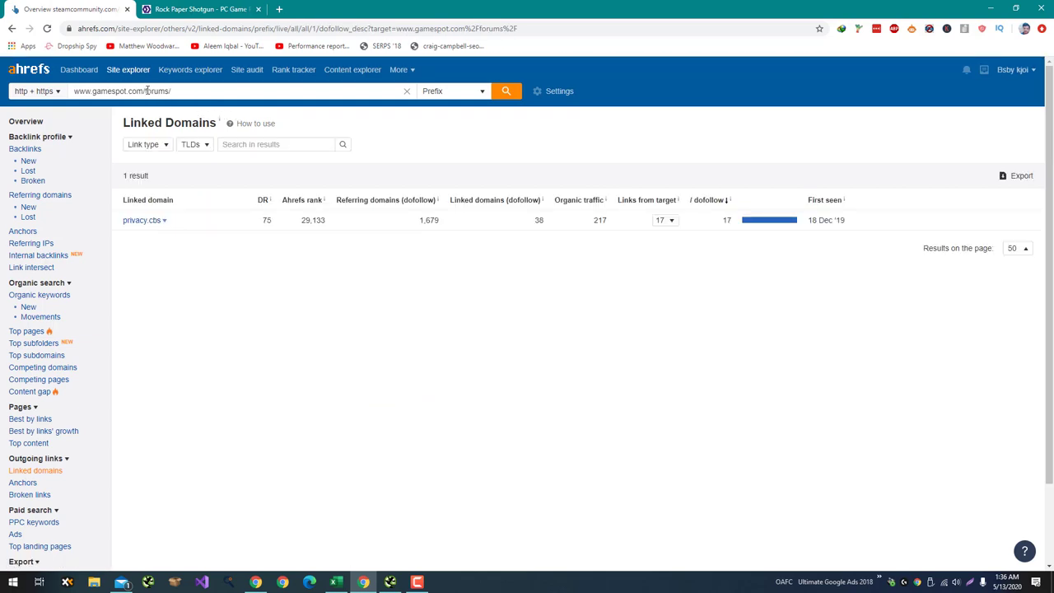
left_click_drag(146, 91, 280, 111)
key("BackSpace")
key("Return")
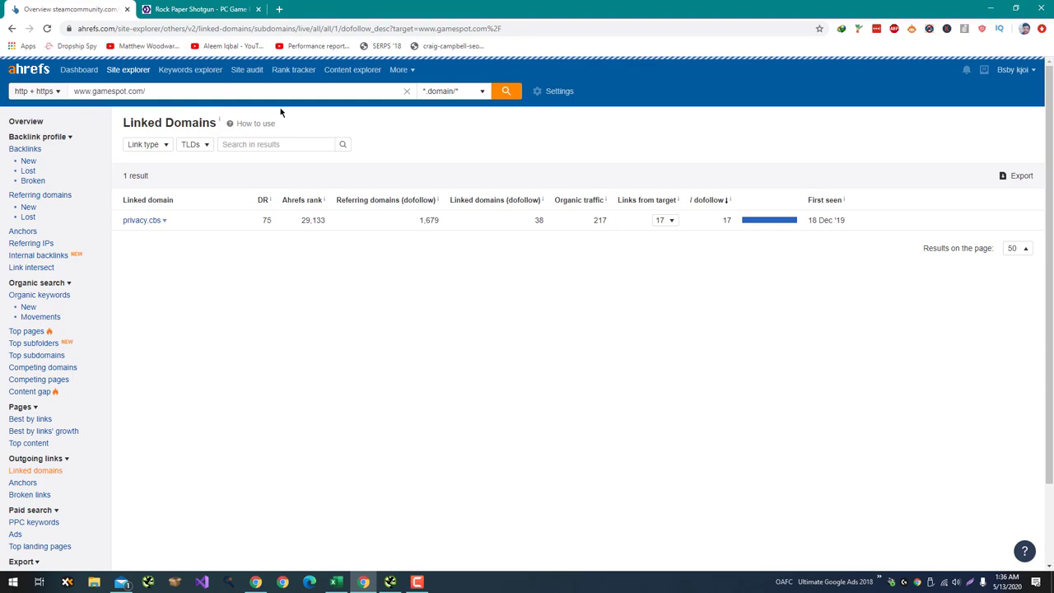
Step: Go back to the gaming forums article and copy the link address of NeoGAF
key("alt+Tab")
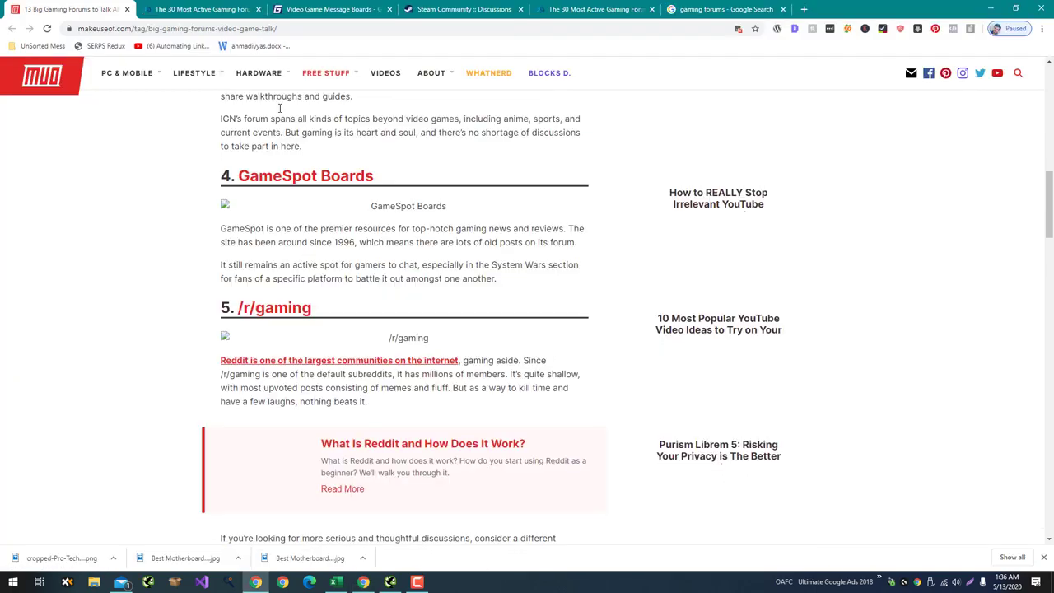
scroll(280, 108, "down", 4)
right_click(282, 243)
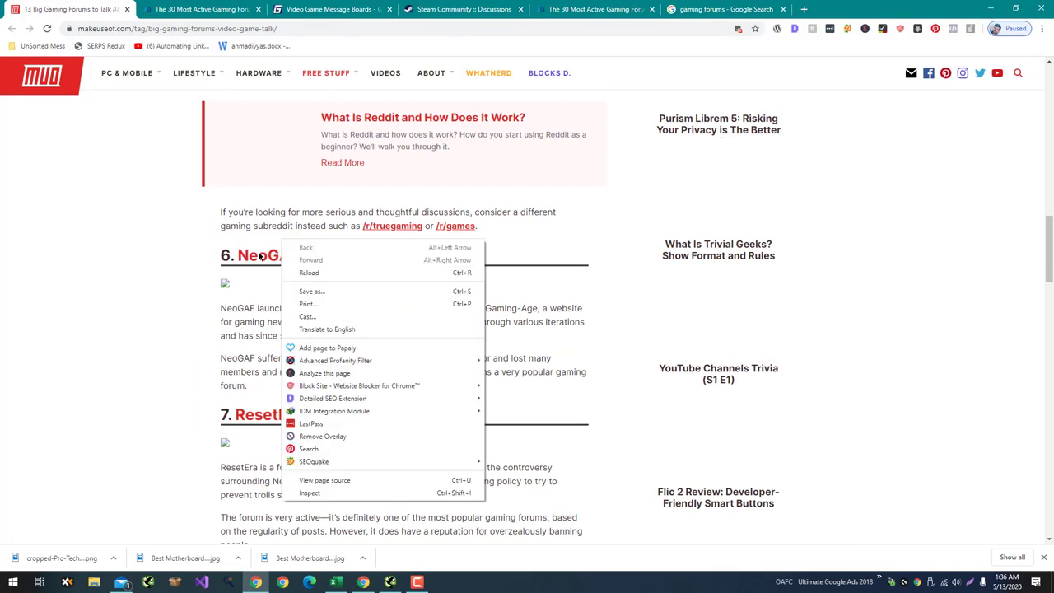
right_click(260, 256)
left_click(296, 317)
key("alt+Tab")
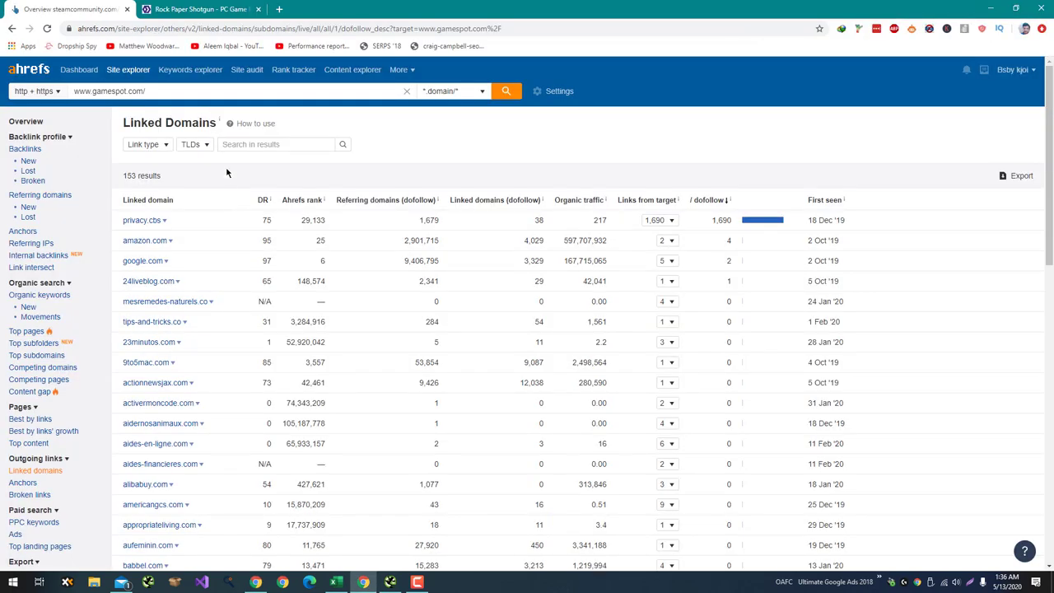
triple_click(198, 96)
key("ctrl+v")
key("Return")
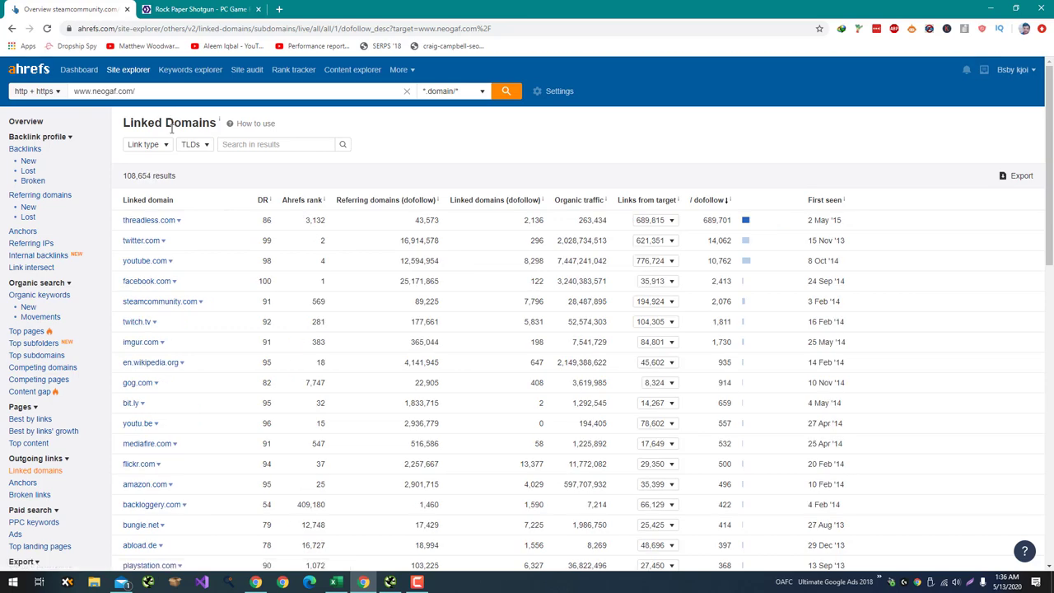
Step: Run a full CSV export of NeoGAF's linked domains in Microsoft Excel format (UTF-16) and download the exported file
left_click(1015, 177)
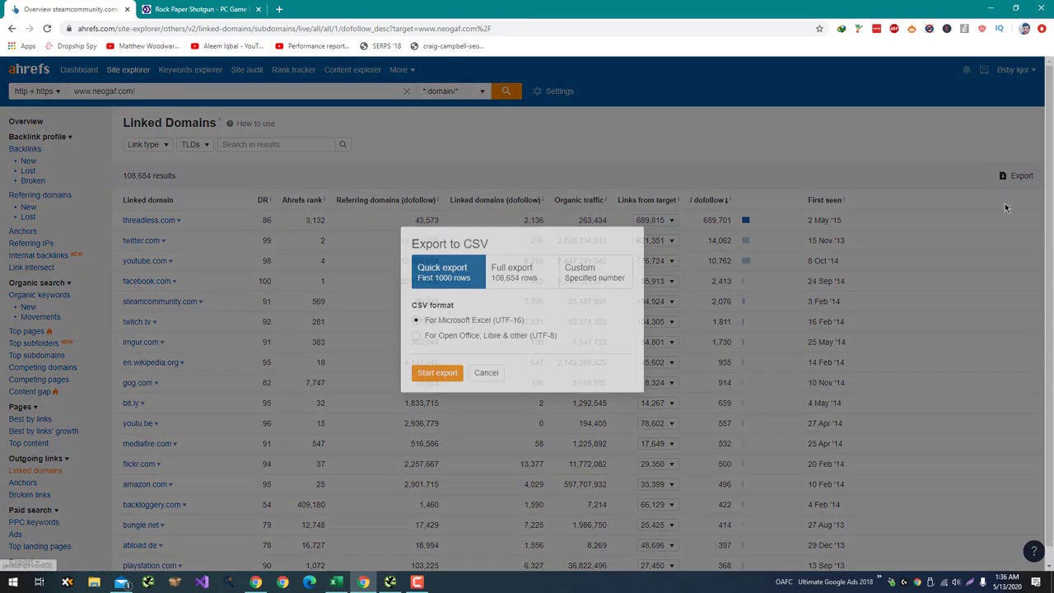
left_click(514, 293)
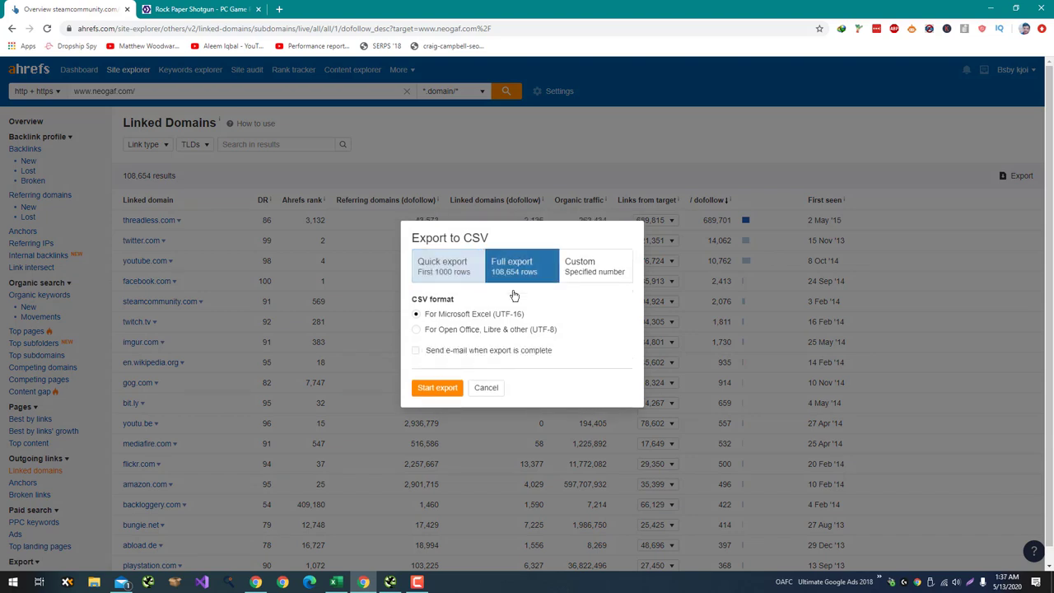
left_click(437, 388)
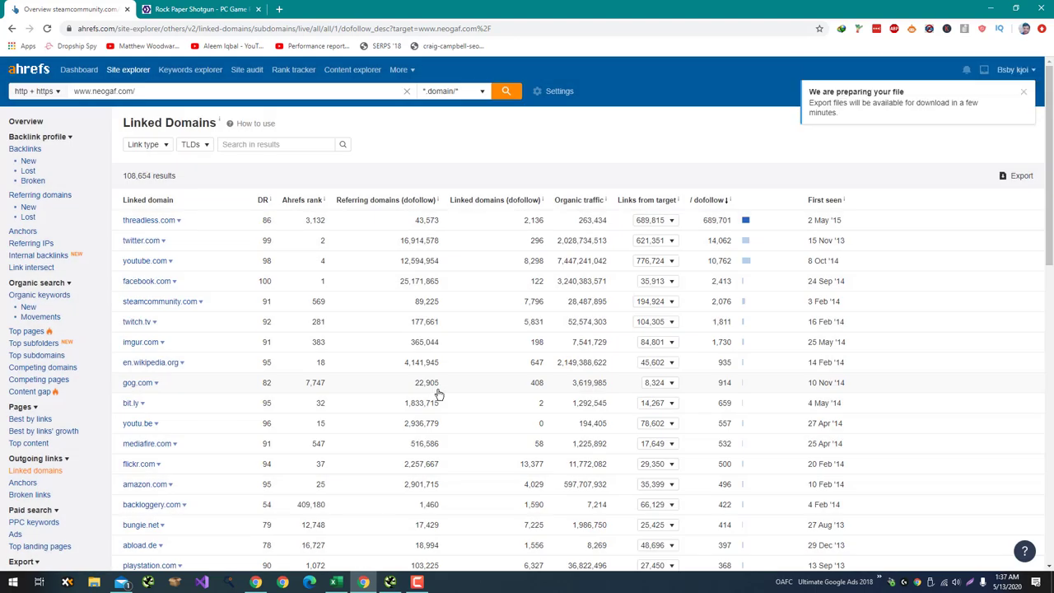
left_click(499, 591)
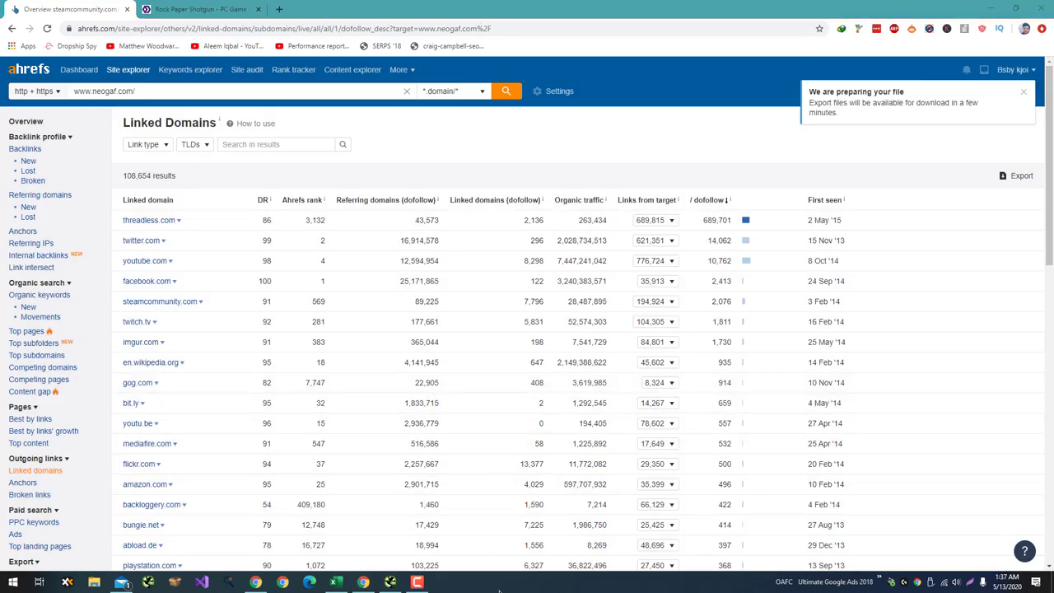
left_click(646, 185)
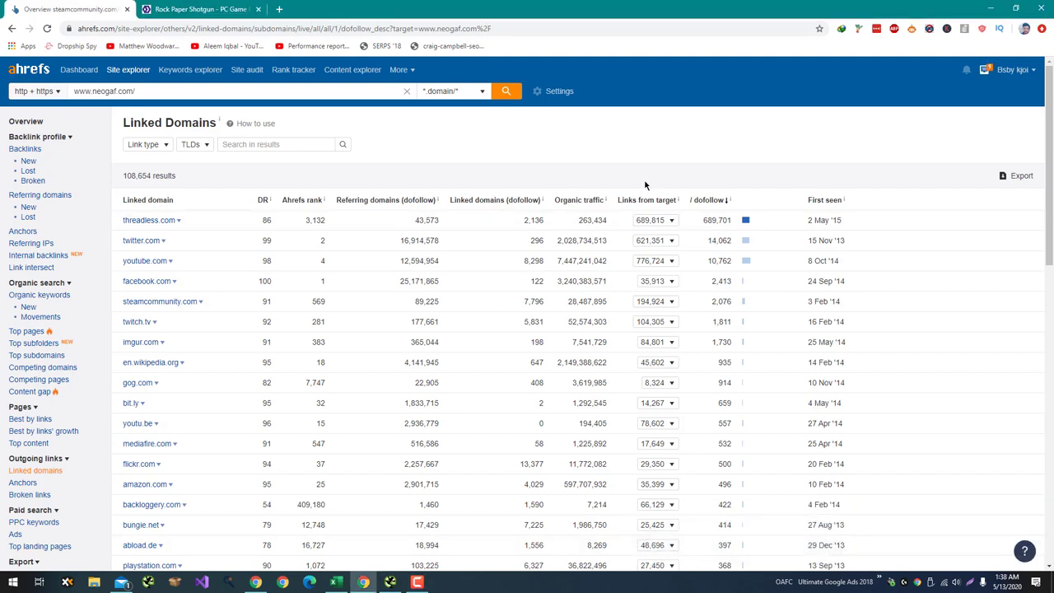
left_click(986, 71)
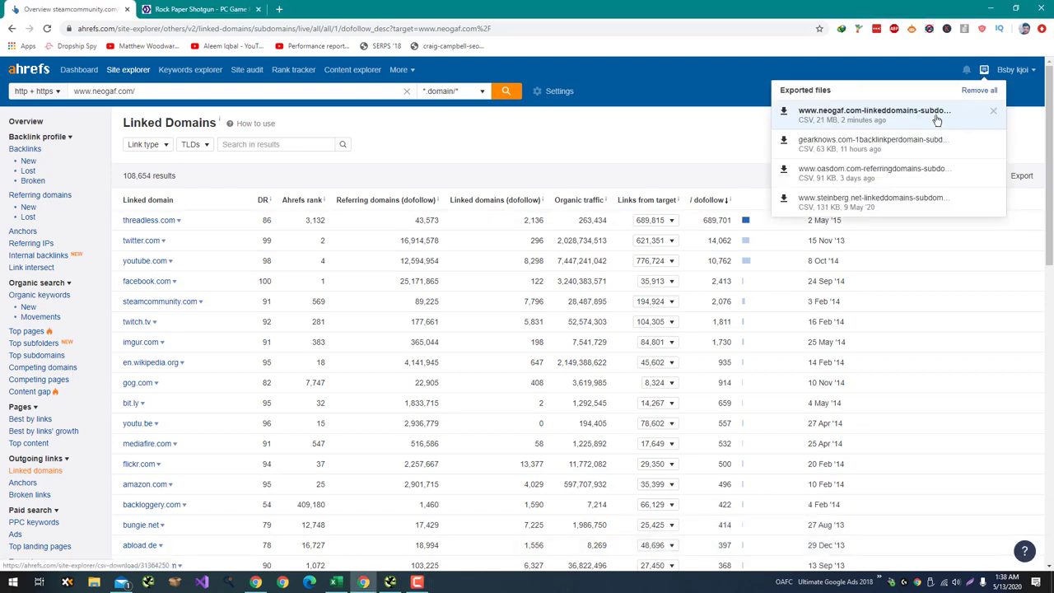
left_click(745, 110)
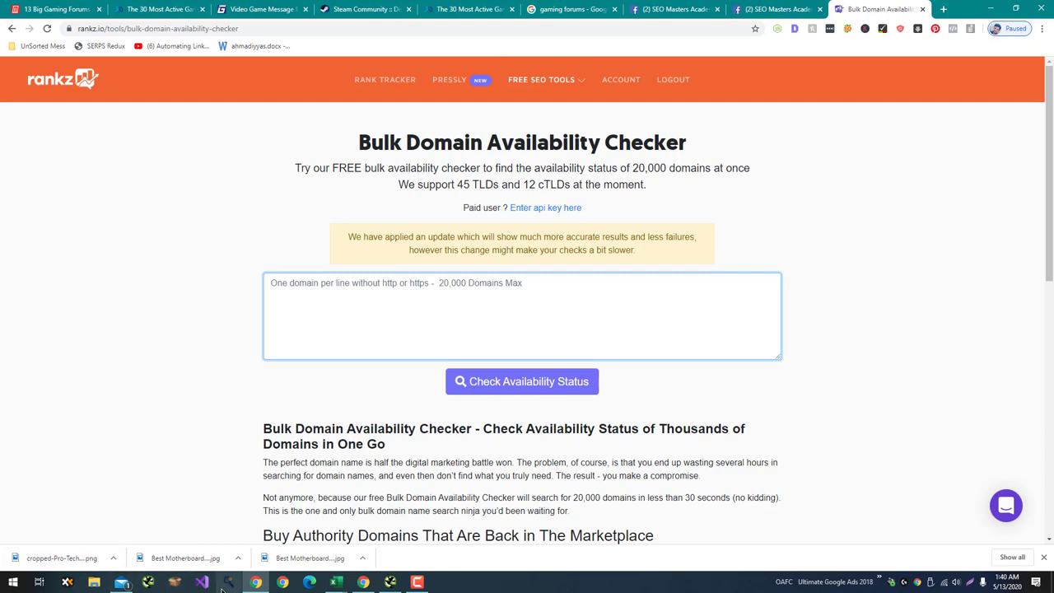
Step: Switch to the NeoGAF linked domains export in Excel and widen column B to show the full domain names
left_click(177, 586)
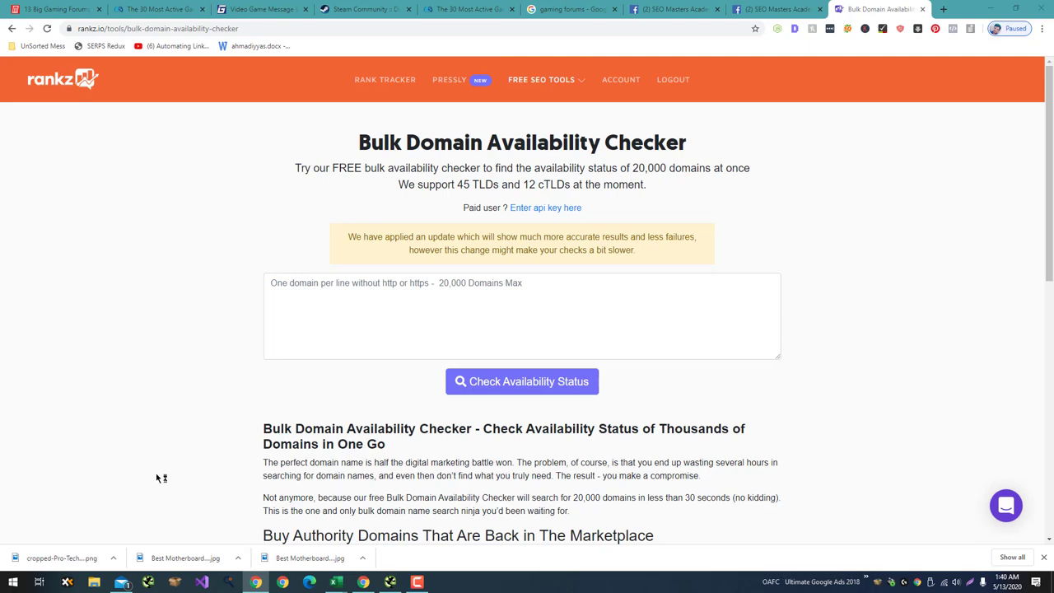
mouse_move(336, 581)
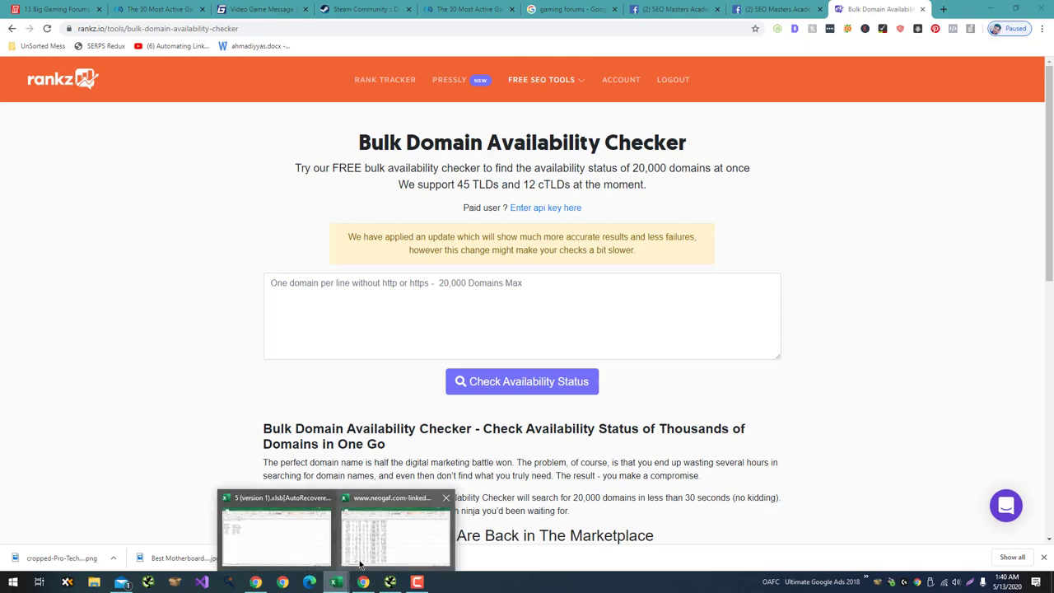
left_click(360, 565)
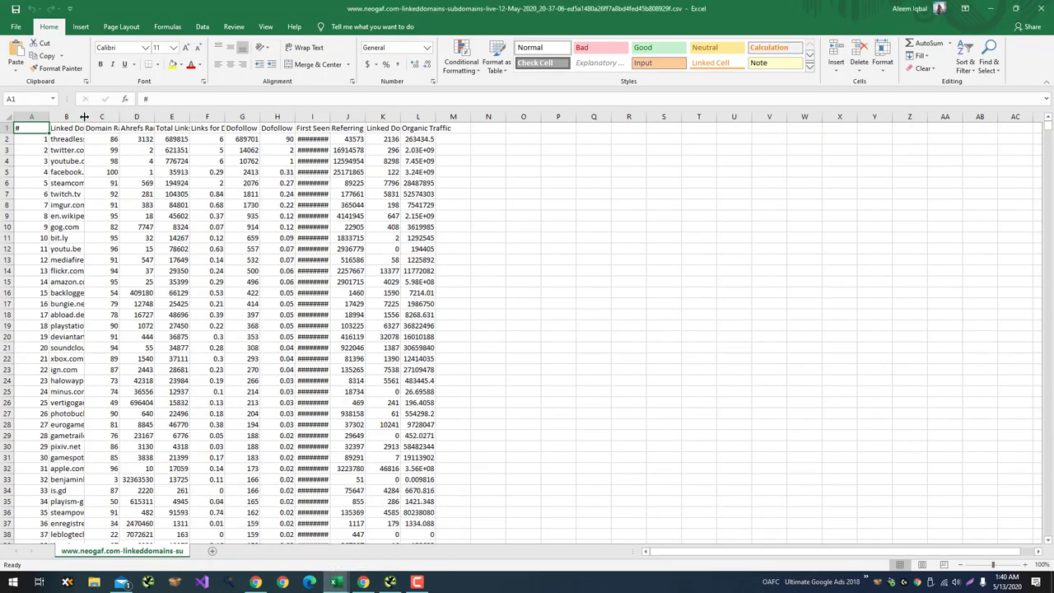
left_click_drag(84, 116, 265, 114)
Step: Select and copy the linked domains in column B from B2 down to about row 20000
left_click_drag(79, 139, 121, 584)
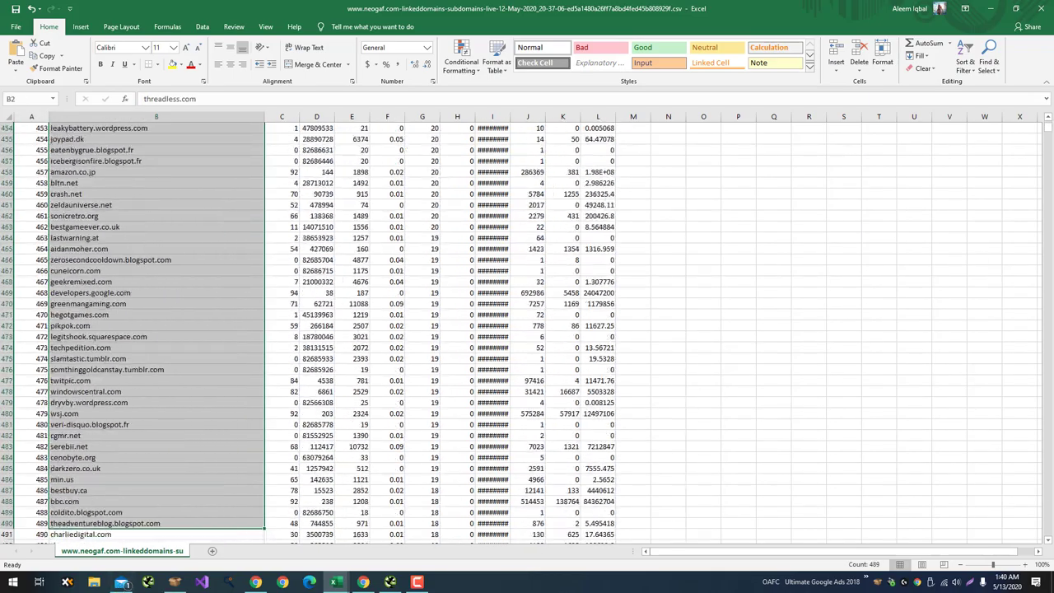
left_click_drag(1050, 132, 1050, 195)
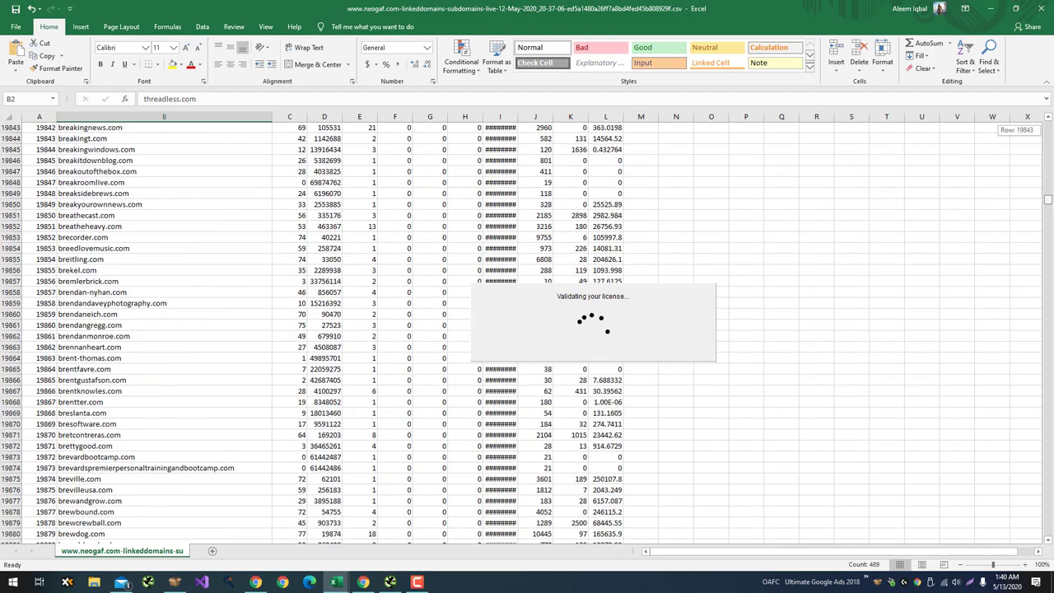
scroll(224, 380, "down", 20)
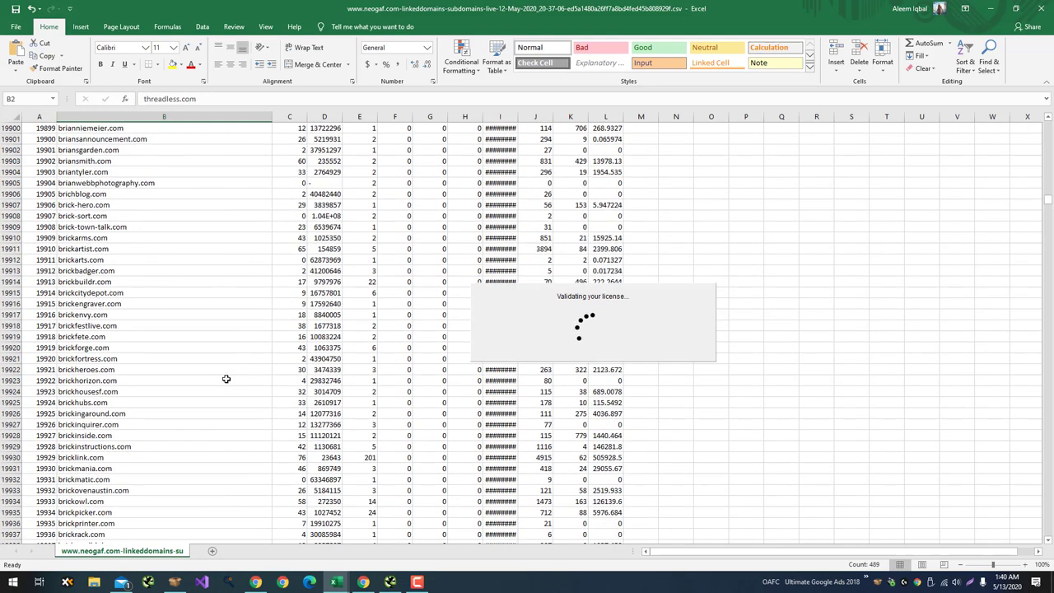
scroll(225, 379, "down", 12)
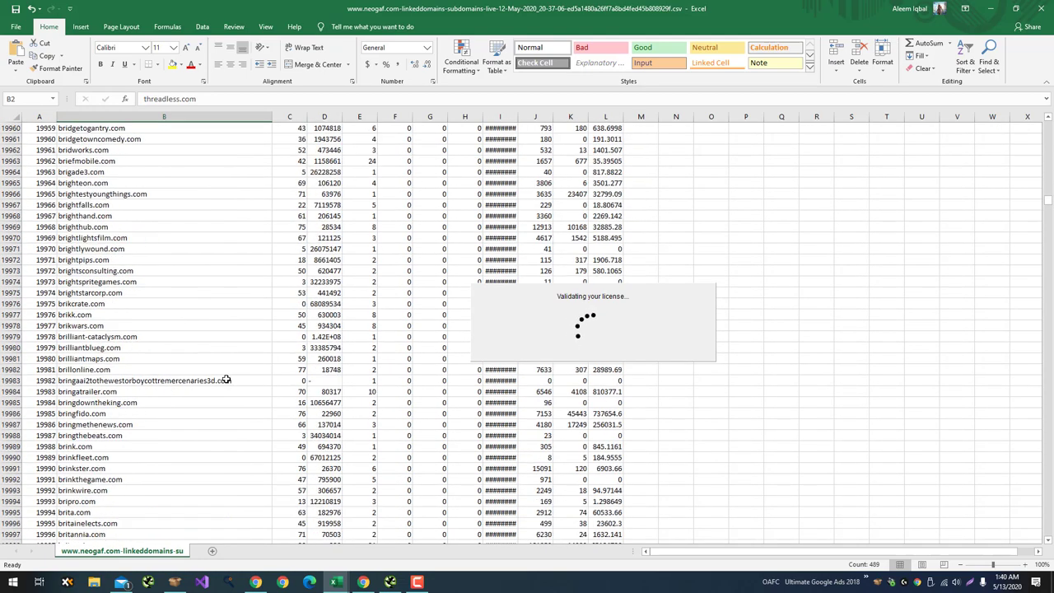
scroll(226, 379, "down", 1)
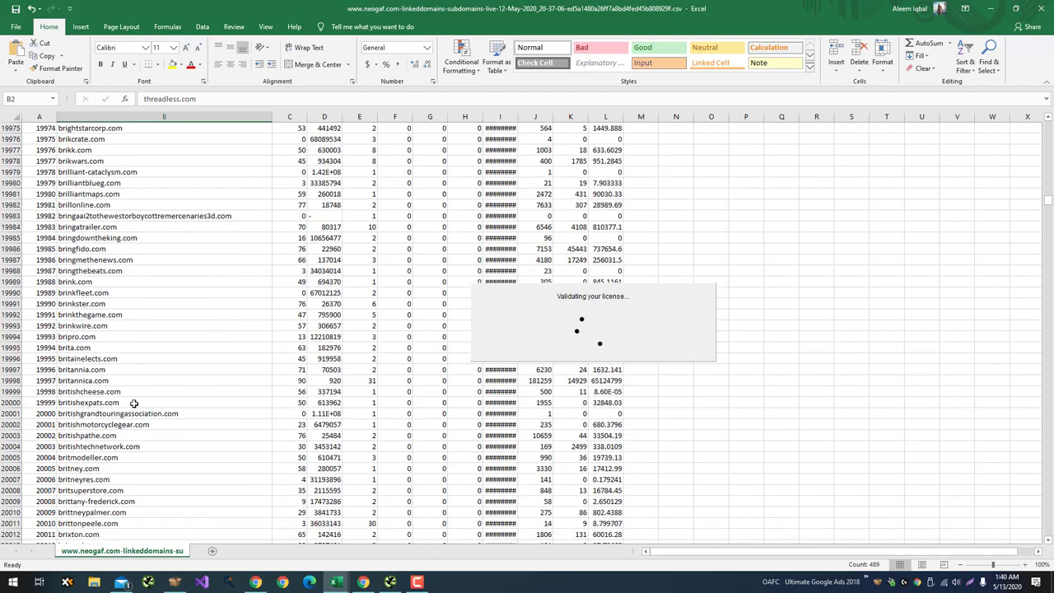
left_click(134, 403, "shift")
Step: Switch to the Rankz Bulk Domain Availability Checker, paste the copied domains and start the availability check
key("alt+Tab")
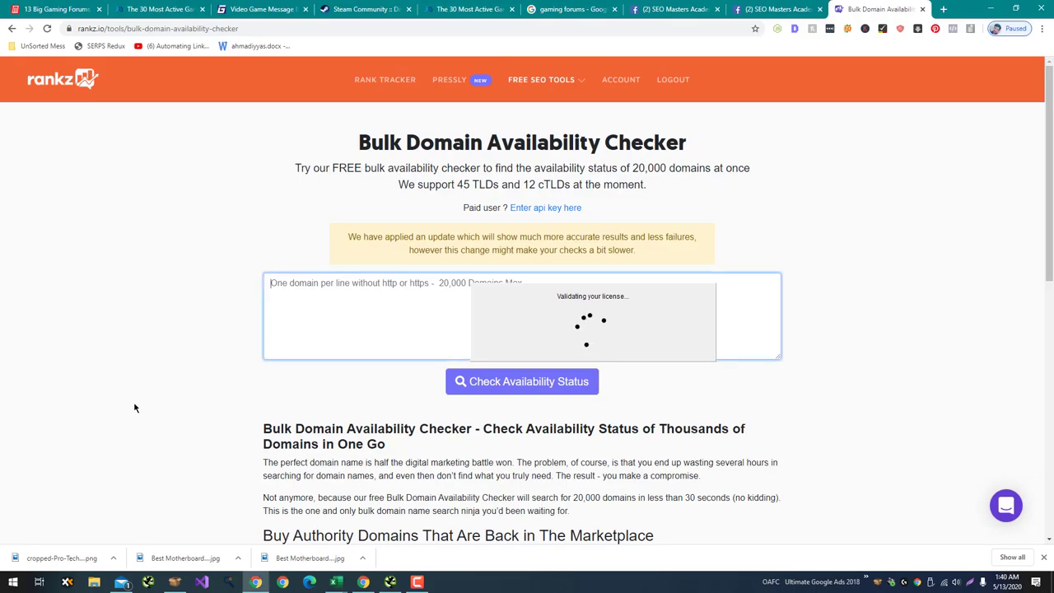
left_click(424, 346)
key("ctrl+v")
left_click(464, 384)
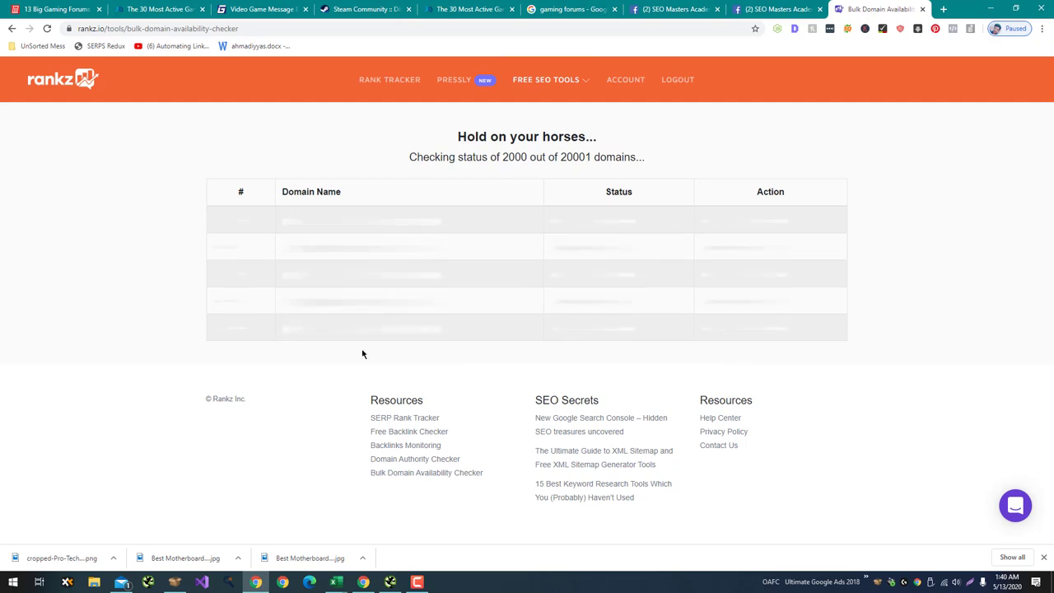
left_click(416, 583)
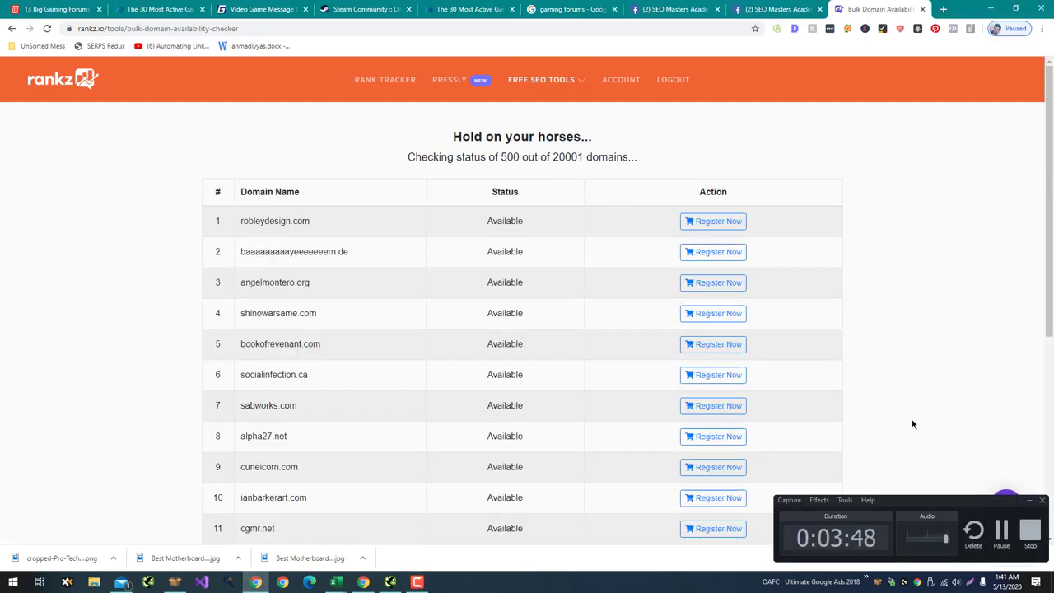
left_click(1029, 502)
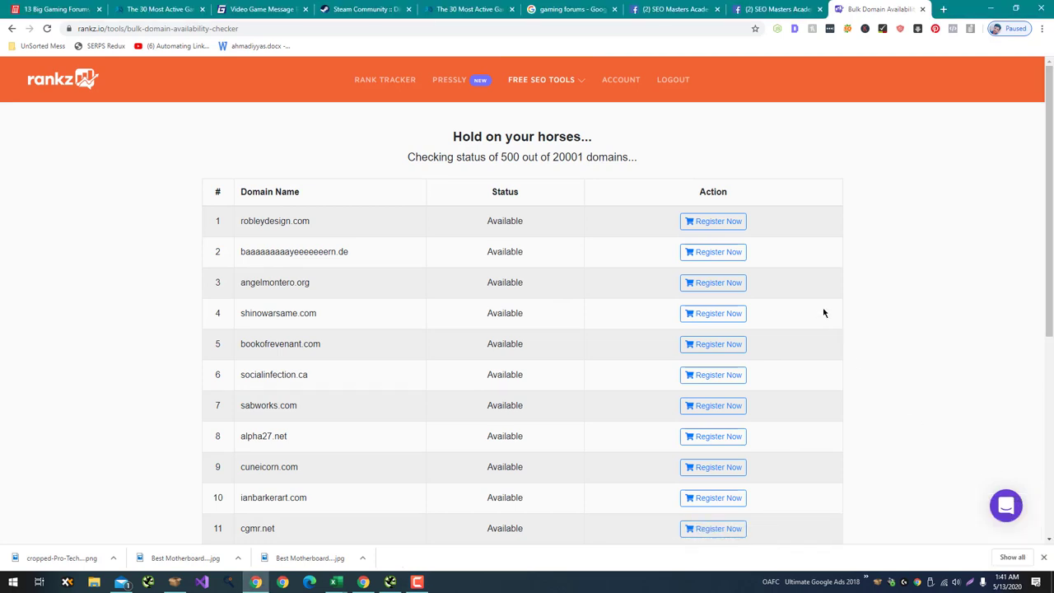
Step: Examine the list of available domains in the availability checker results while the check is running
scroll(824, 313, "down", 4)
scroll(824, 313, "up", 2)
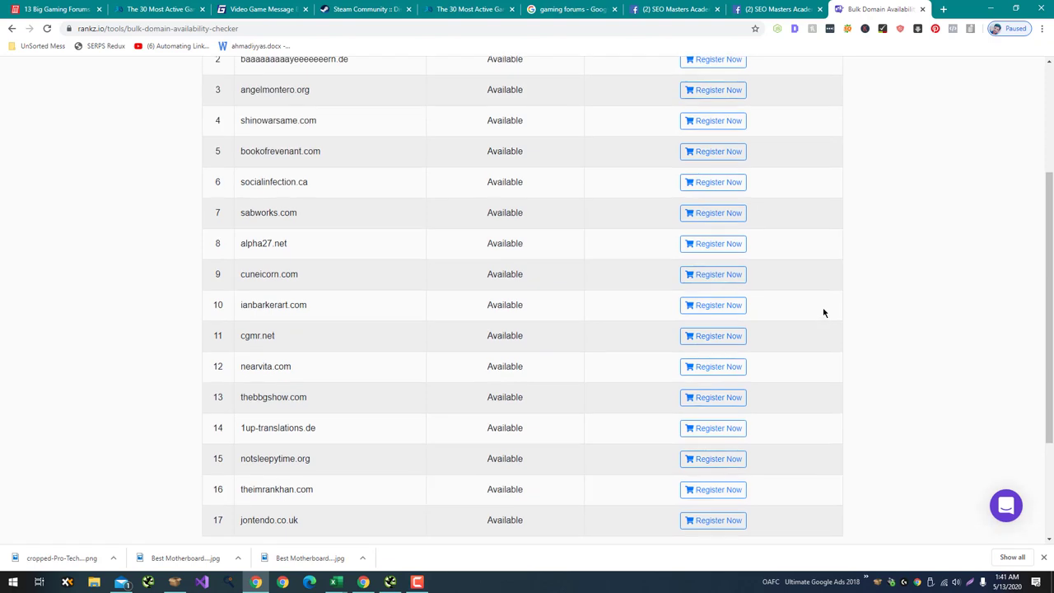
scroll(824, 313, "up", 3)
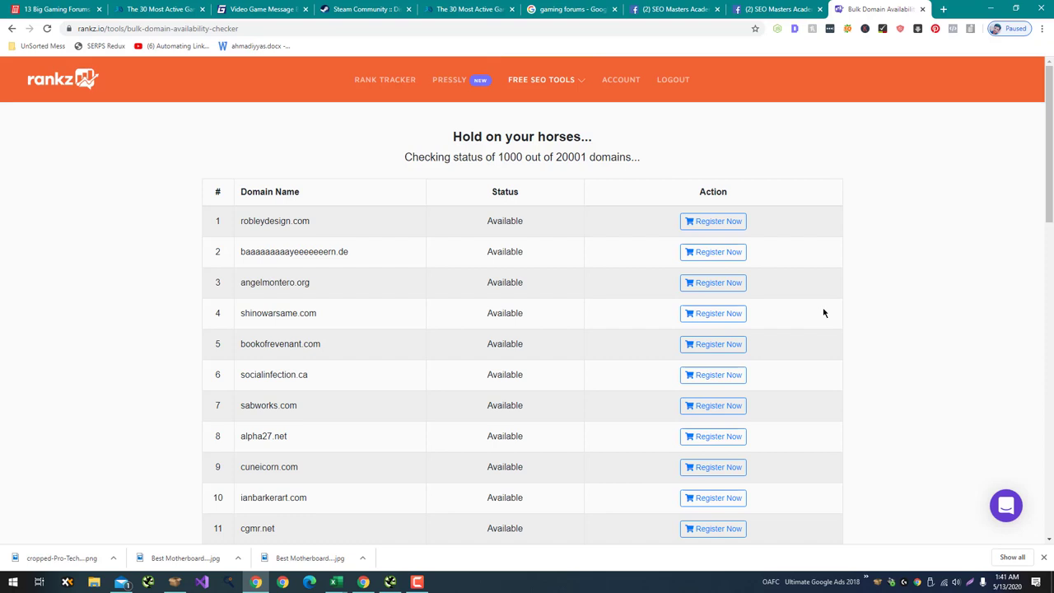
scroll(824, 313, "down", 7)
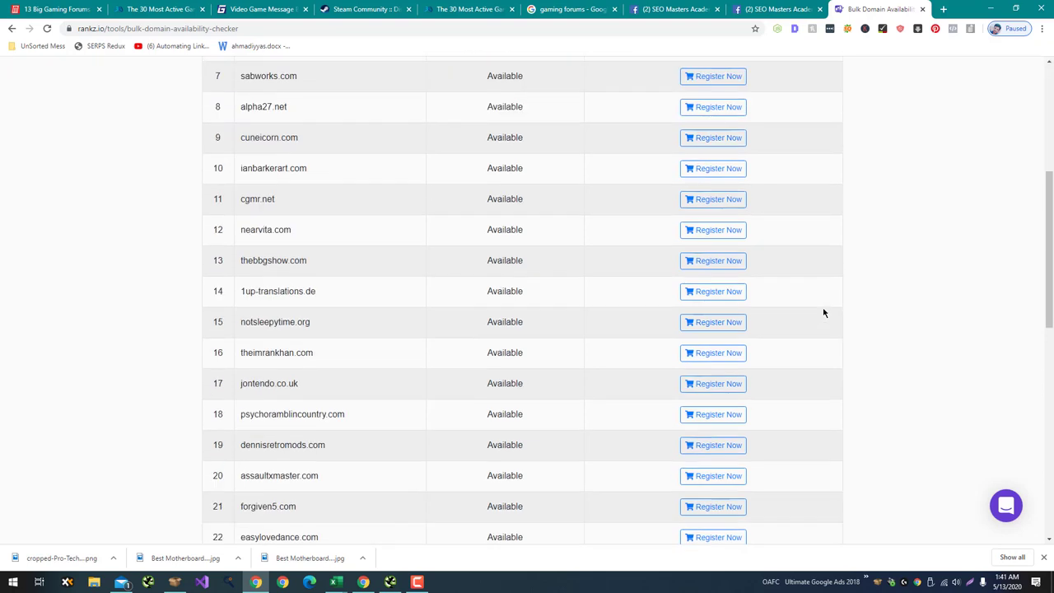
scroll(824, 313, "down", 5)
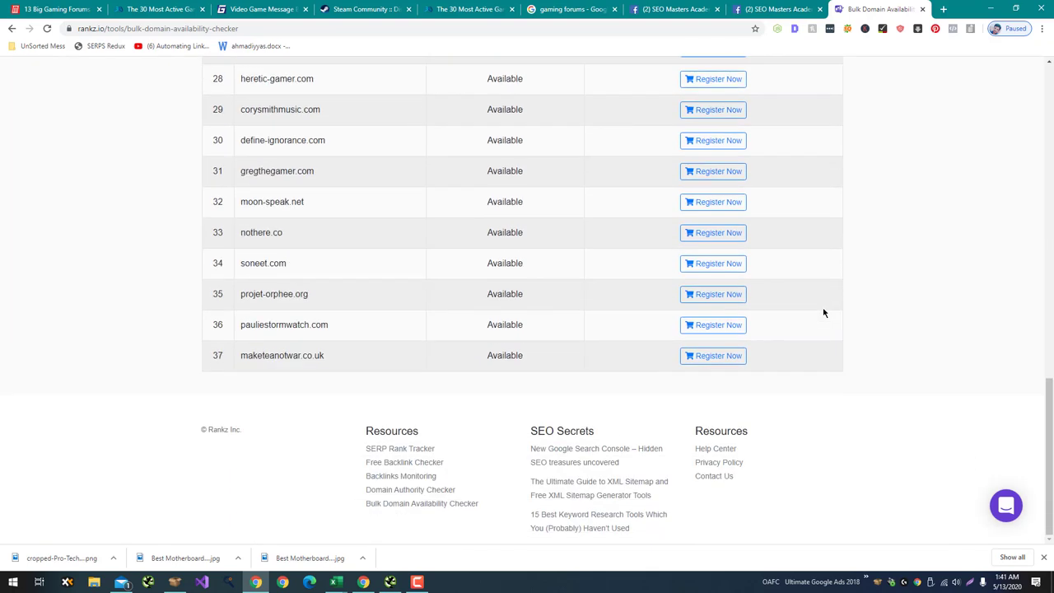
scroll(824, 313, "up", 2)
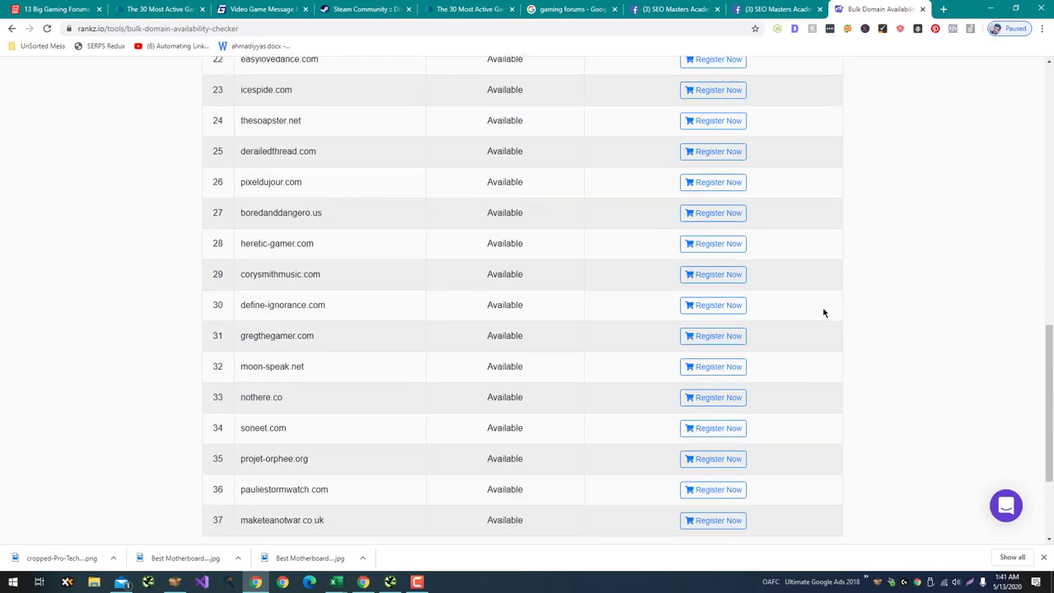
scroll(824, 313, "up", 5)
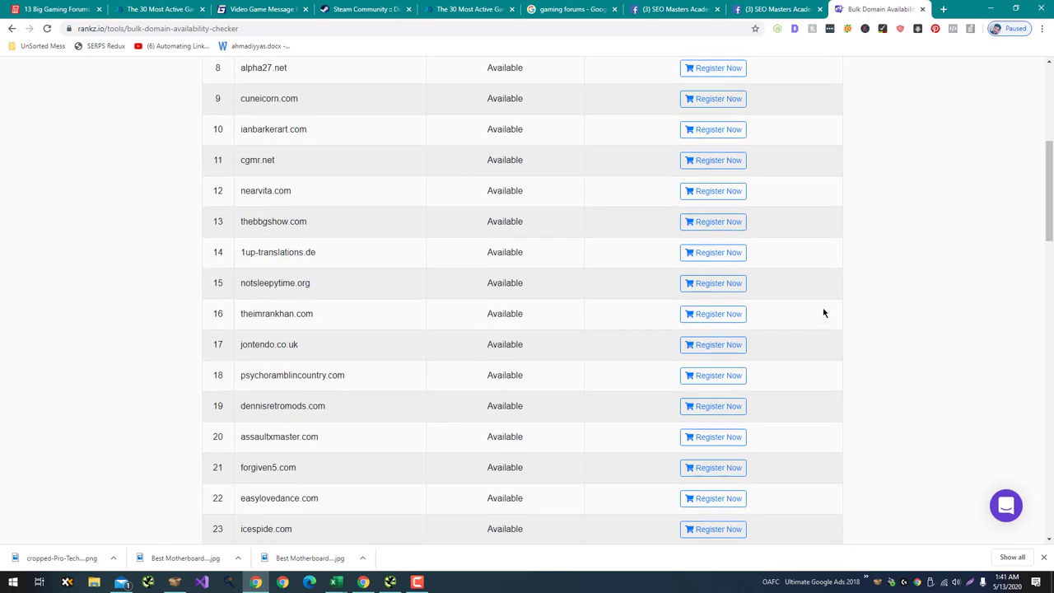
scroll(824, 313, "up", 5)
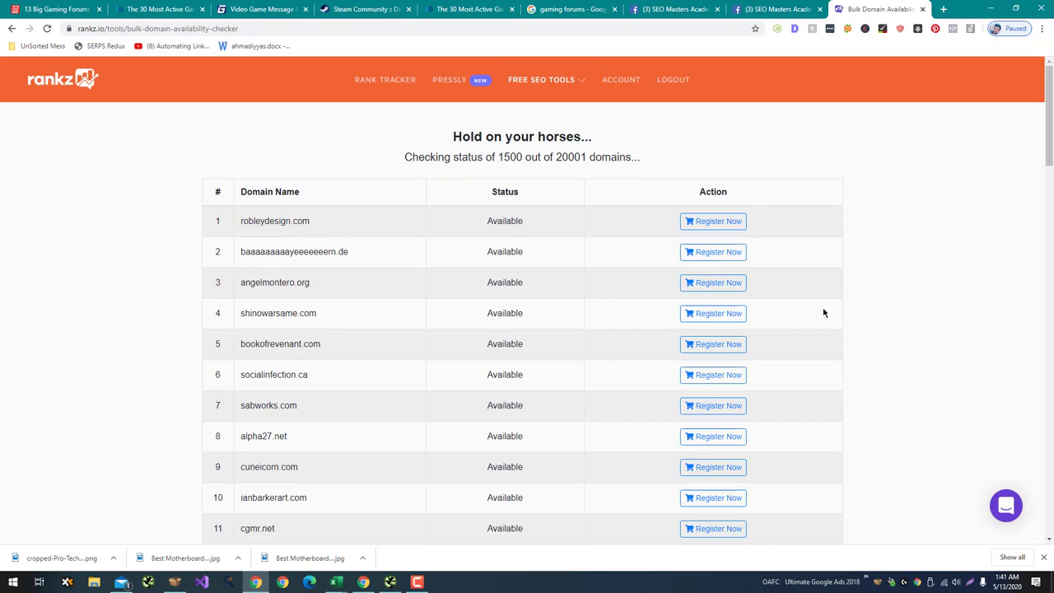
Step: Review the available domains found so far through to the end of the Rankz results table
scroll(824, 313, "down", 10)
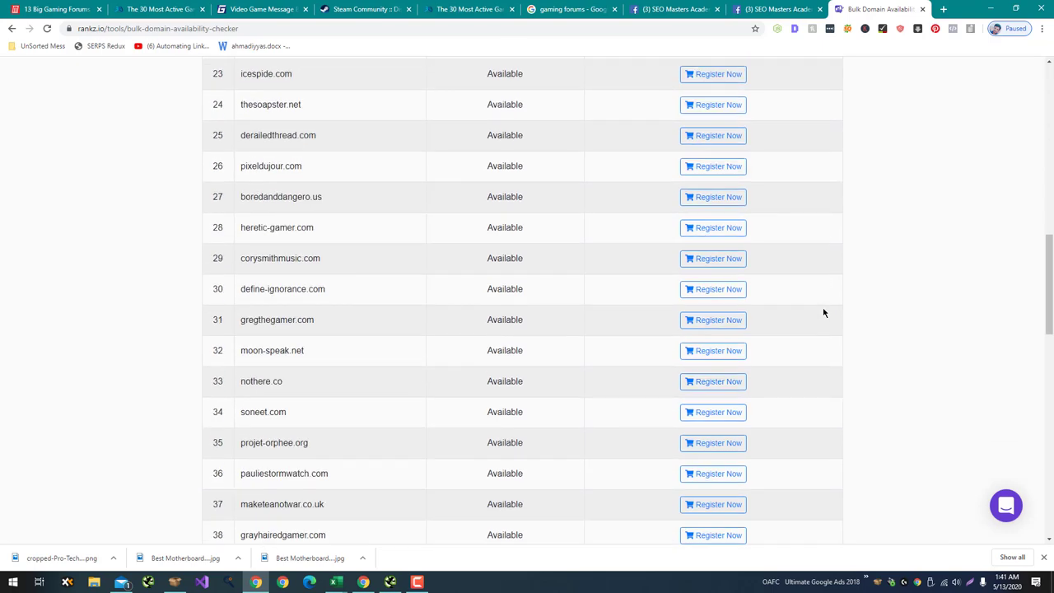
scroll(824, 313, "down", 8)
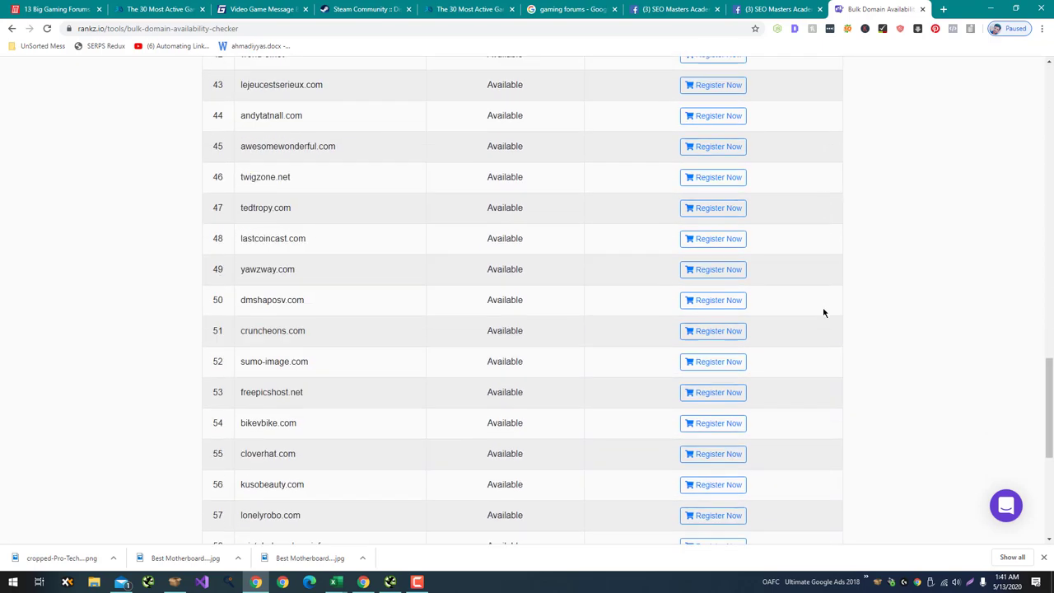
scroll(824, 313, "down", 5)
scroll(822, 317, "up", 1)
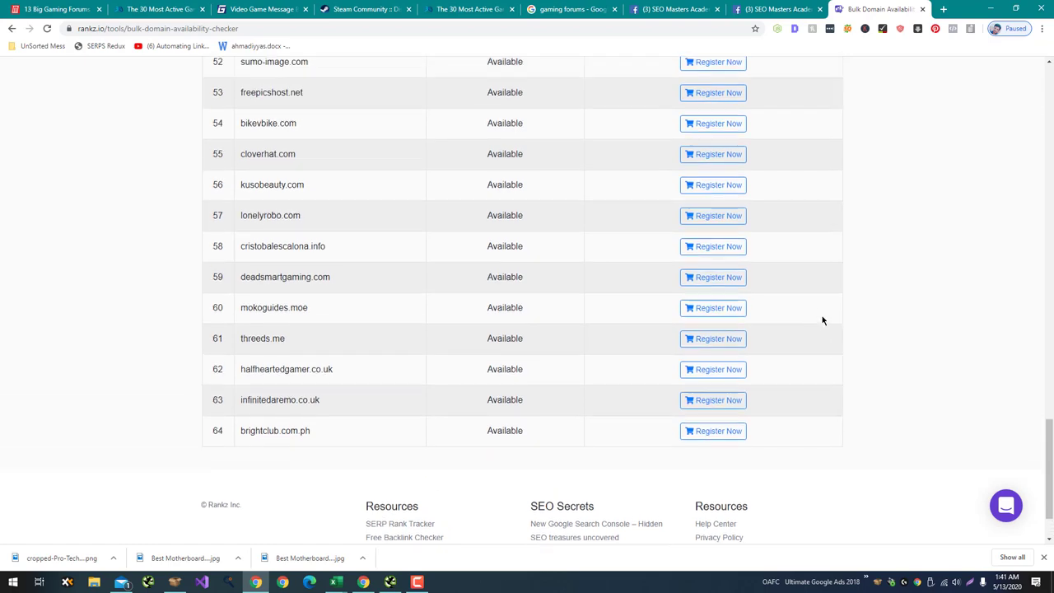
scroll(822, 320, "up", 20)
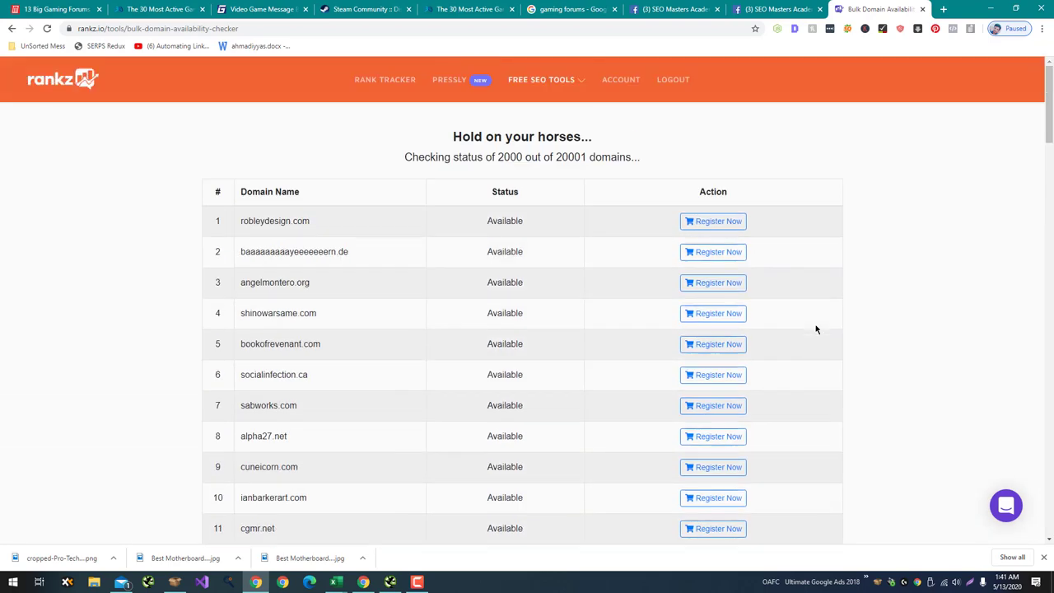
Step: Switch to ScrapeBox and import the copied domains from the clipboard, replacing the current harvested URL list
left_click(175, 582)
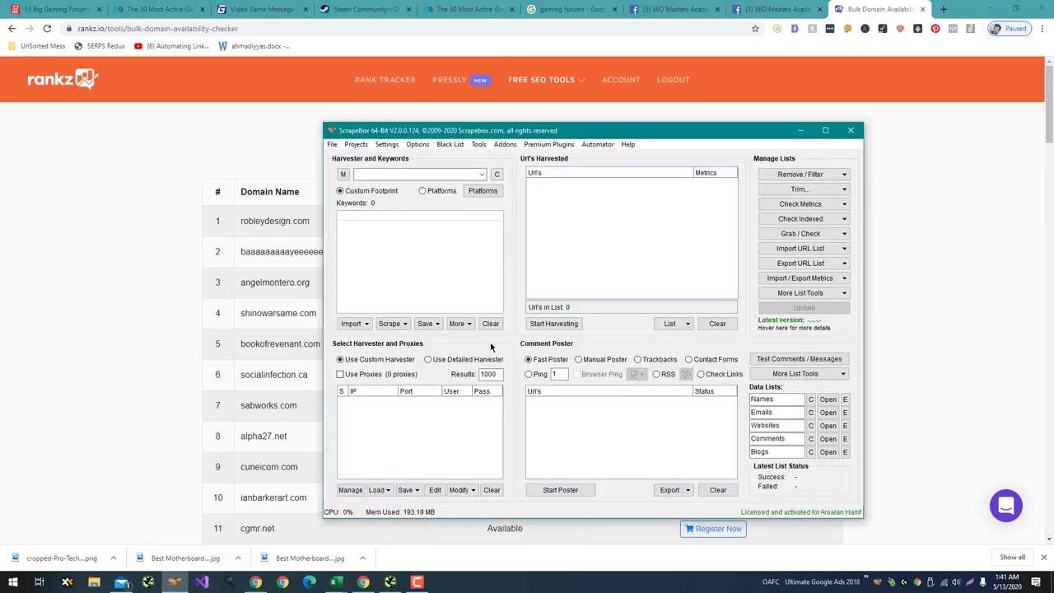
left_click(677, 326)
left_click(705, 298)
left_click(805, 249)
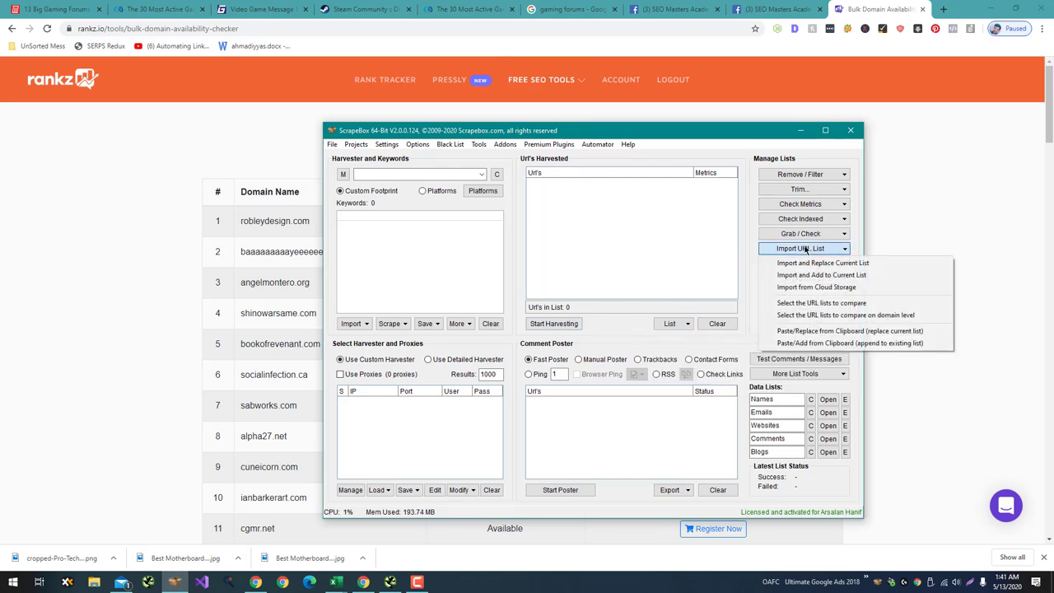
left_click(718, 246)
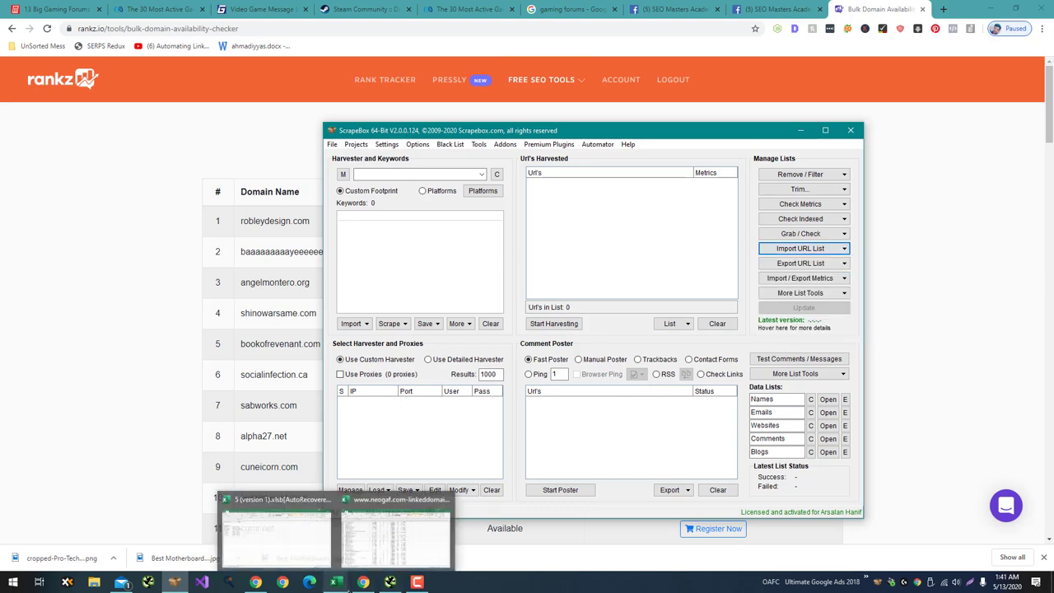
left_click(797, 257)
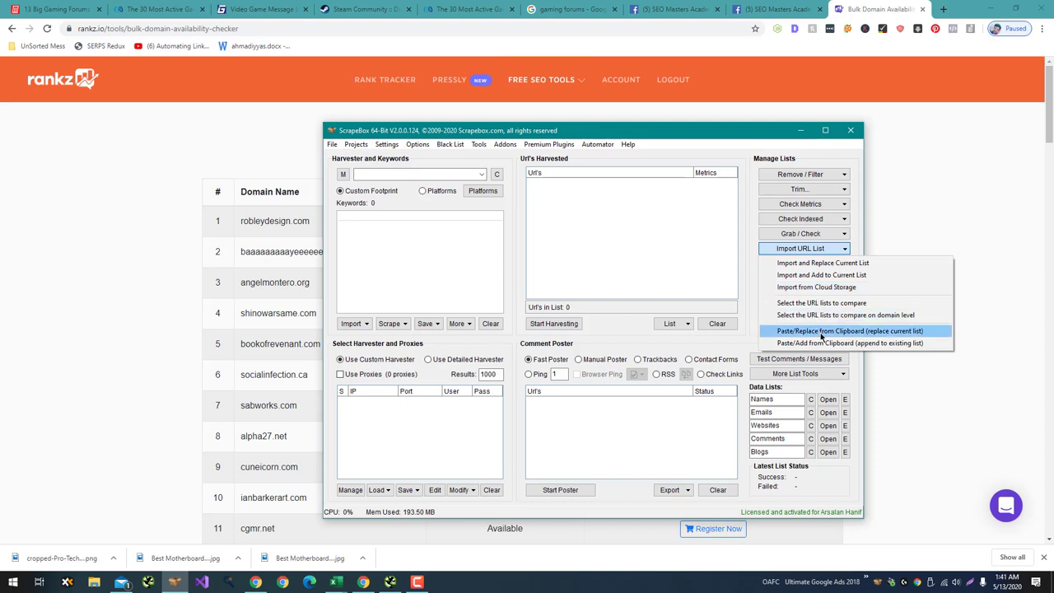
left_click(821, 332)
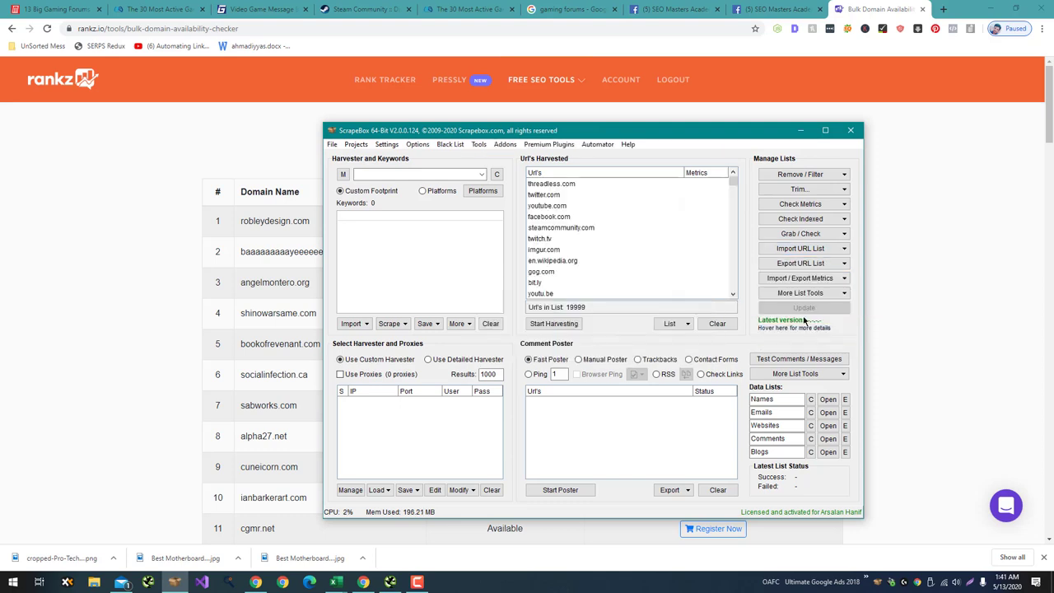
Step: Open the unregistered domains check for the imported list in ScrapeBox and start the domain lookup
left_click(810, 220)
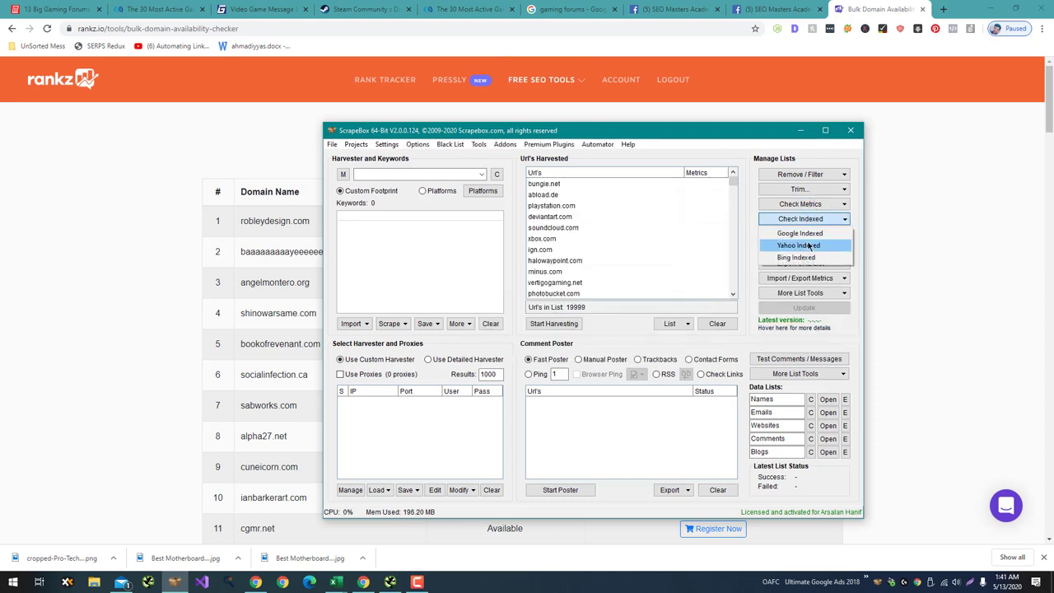
left_click(754, 239)
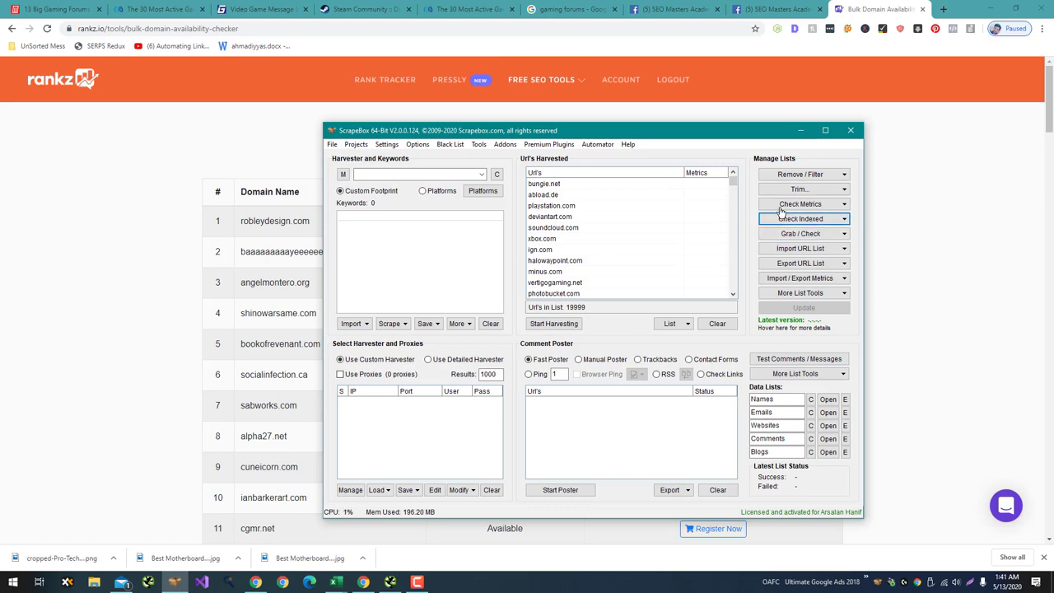
left_click(801, 205)
left_click(775, 237)
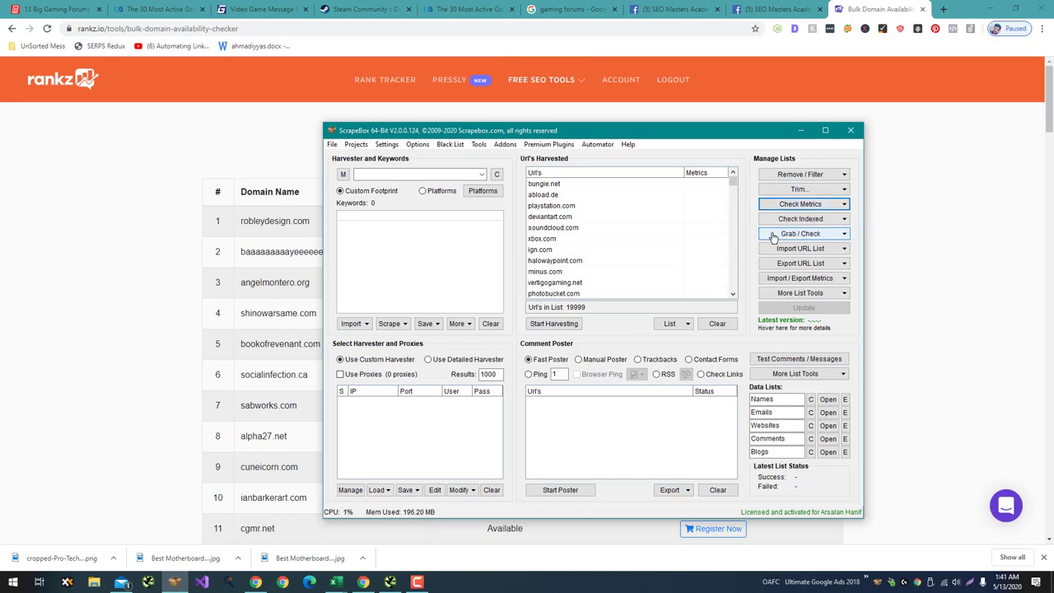
left_click(775, 237)
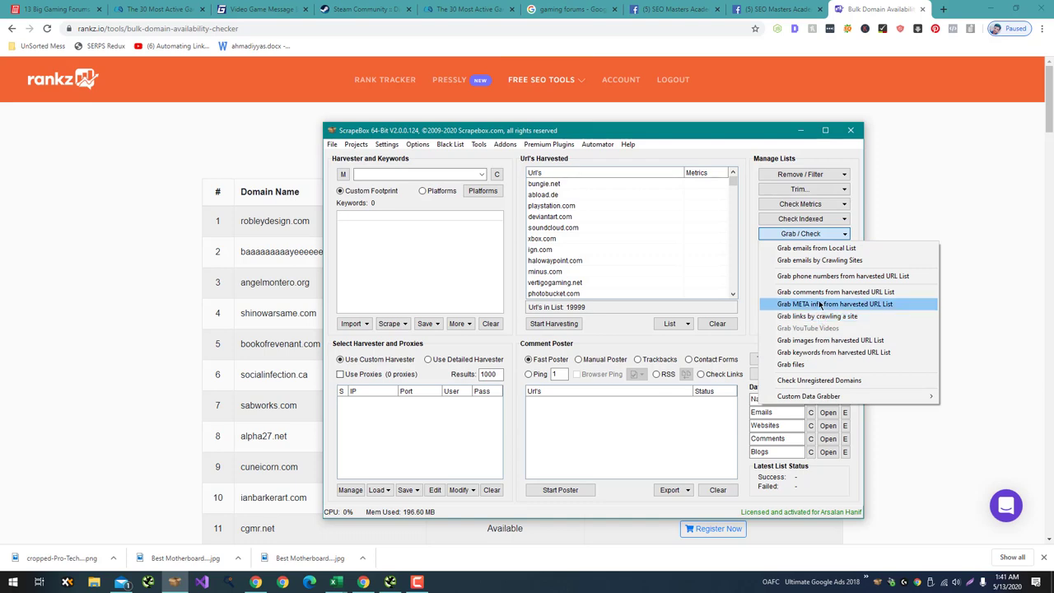
left_click(811, 379)
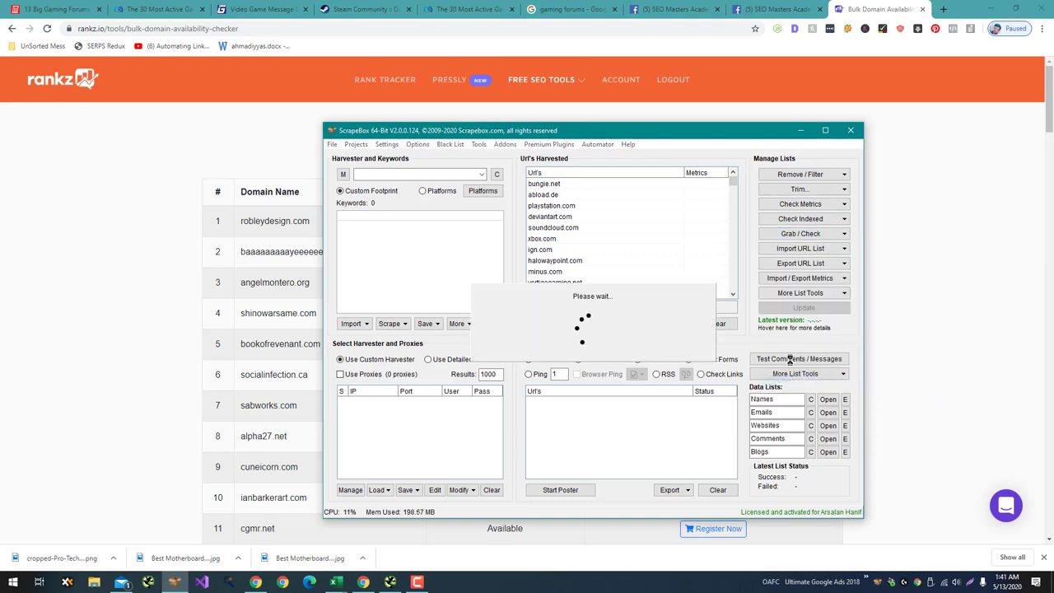
scroll(639, 237, "down", 6)
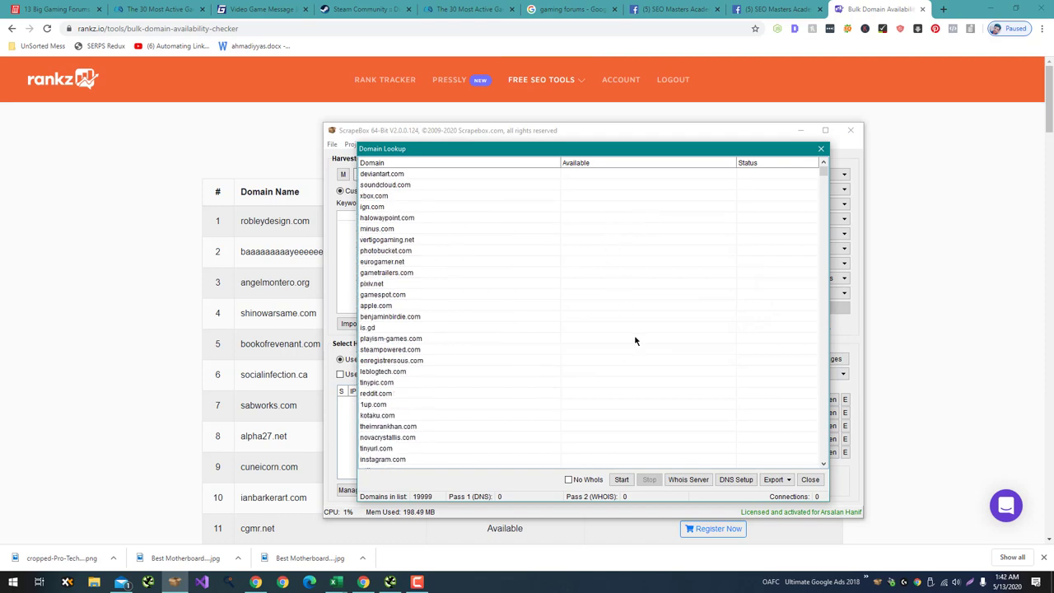
left_click(622, 480)
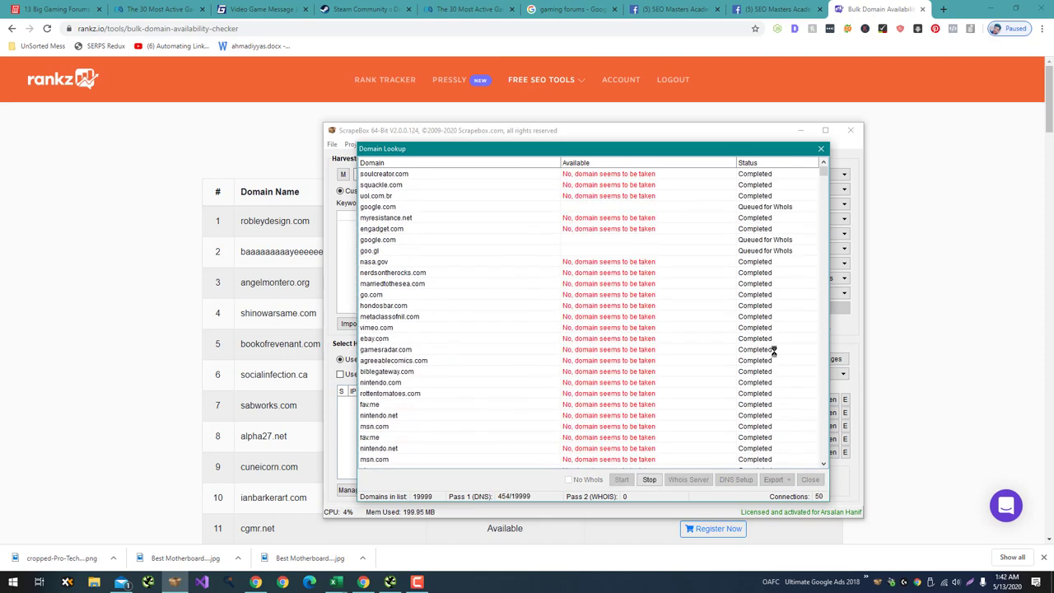
Step: Return to the Rankz availability checker and examine the growing list of available domains and the checking progress
left_click(972, 346)
scroll(968, 345, "down", 13)
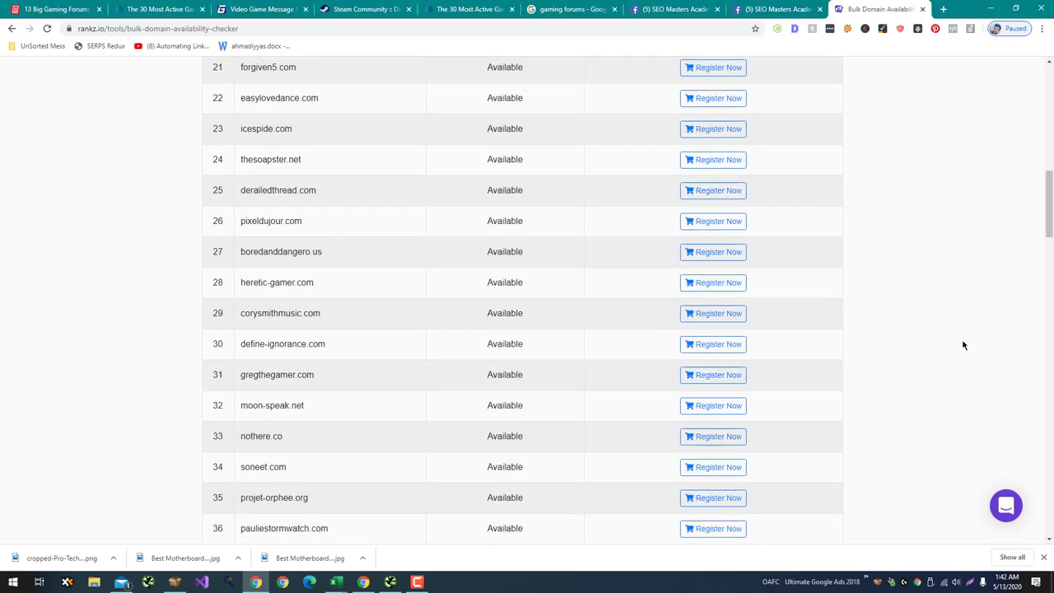
scroll(964, 345, "down", 9)
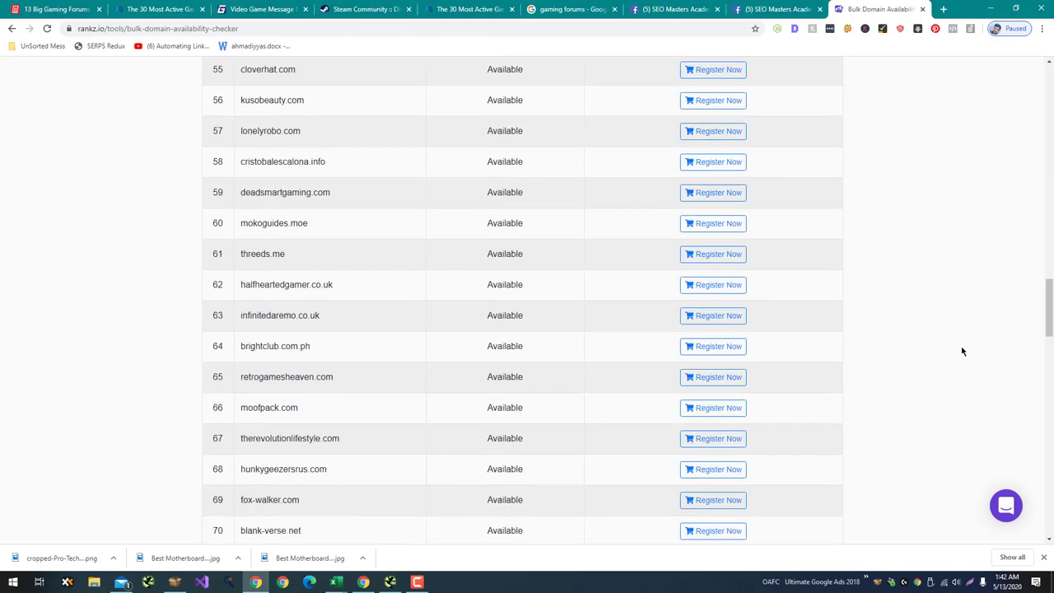
scroll(963, 352, "down", 7)
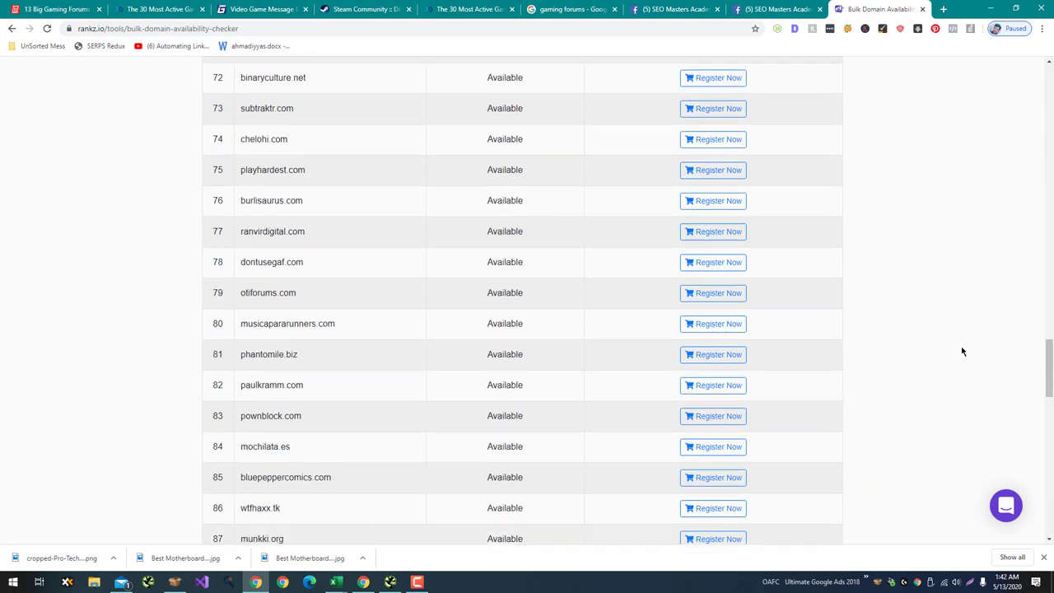
scroll(962, 352, "down", 2)
scroll(962, 351, "down", 6)
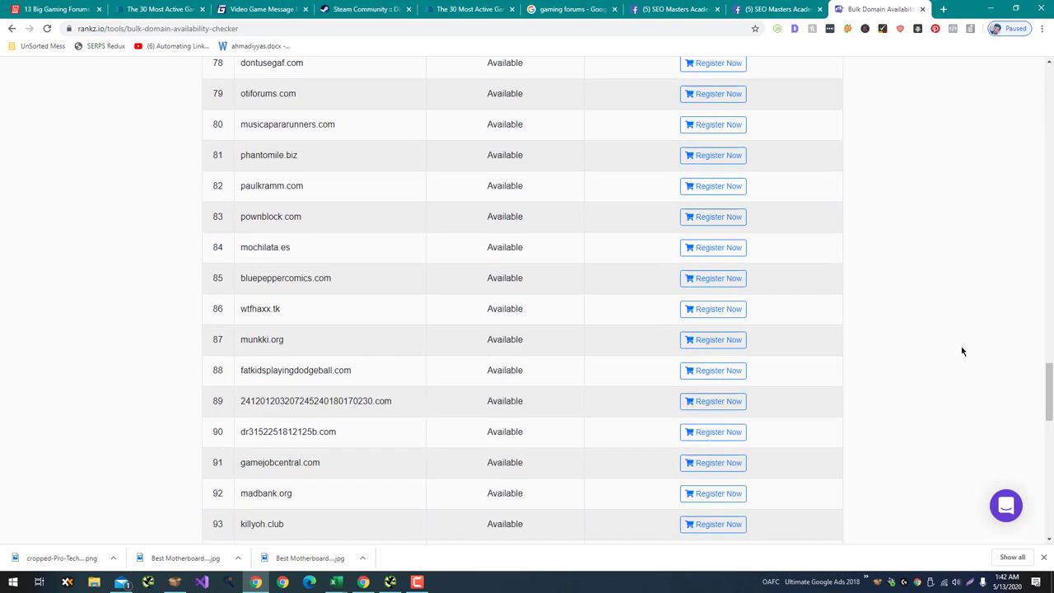
scroll(962, 352, "down", 8)
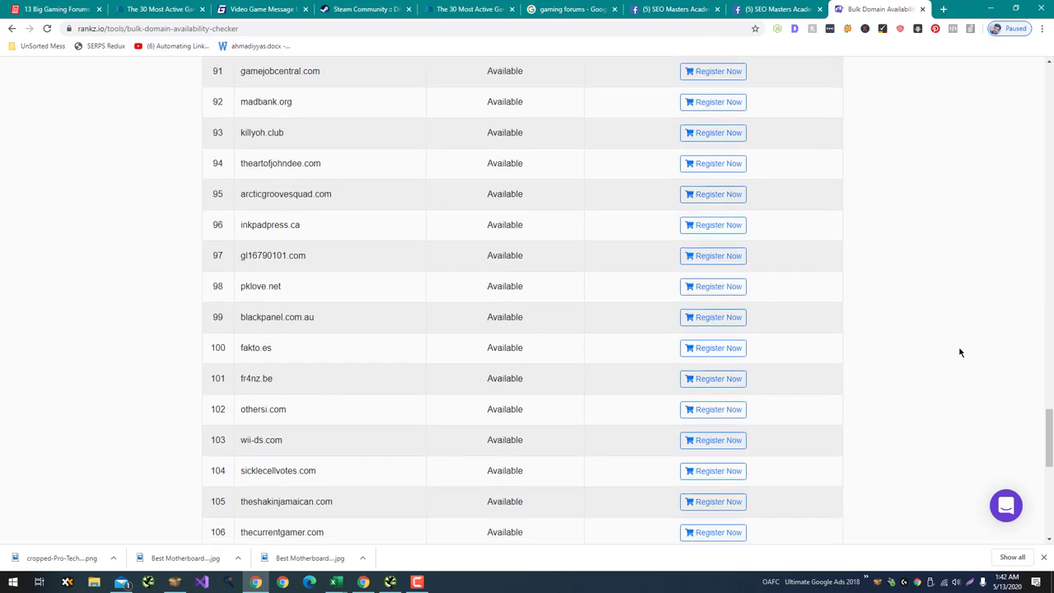
scroll(960, 352, "down", 11)
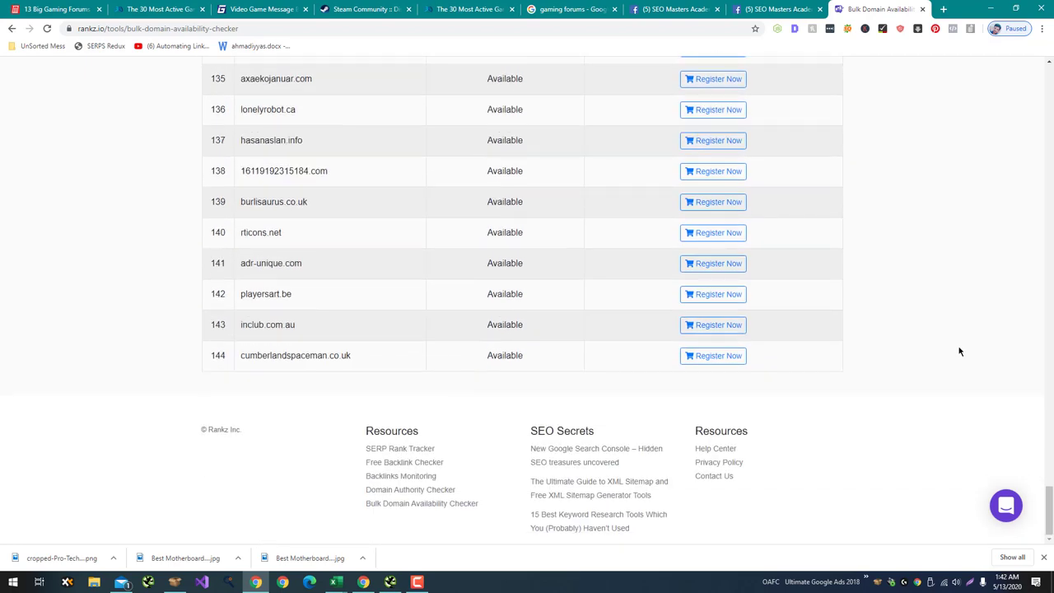
scroll(977, 174, "up", 20)
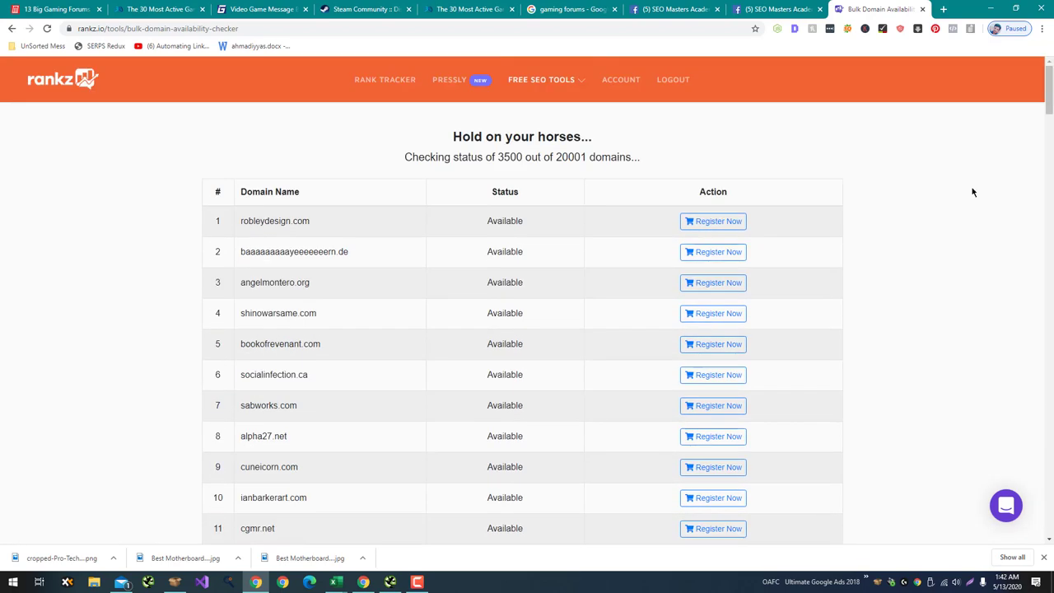
scroll(962, 295, "down", 20)
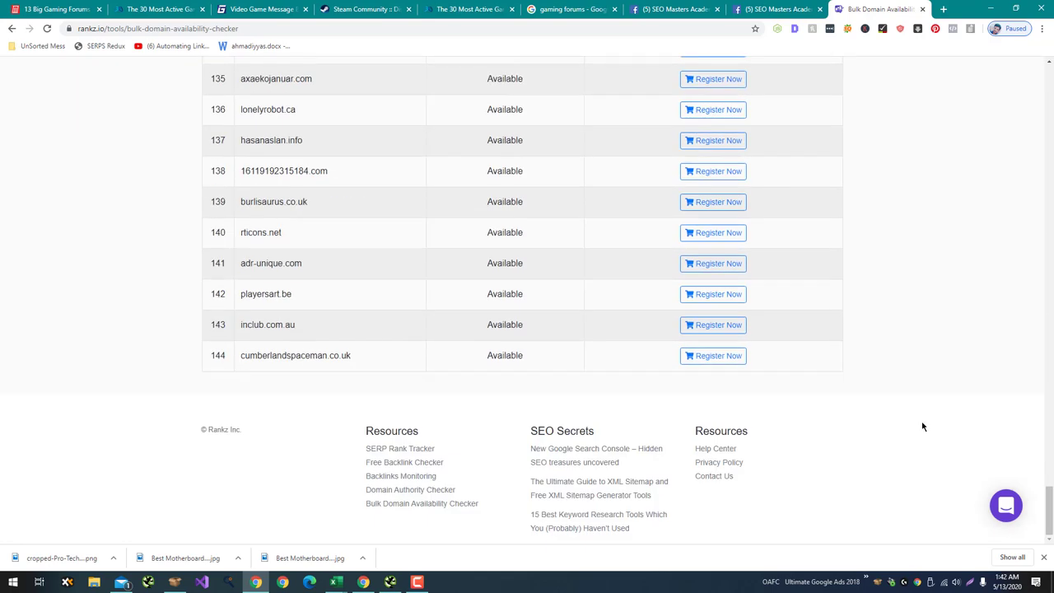
Step: Check the progress of the ScrapeBox domain lookup and view the newest available domains at the end of the Rankz list
key("alt+Tab")
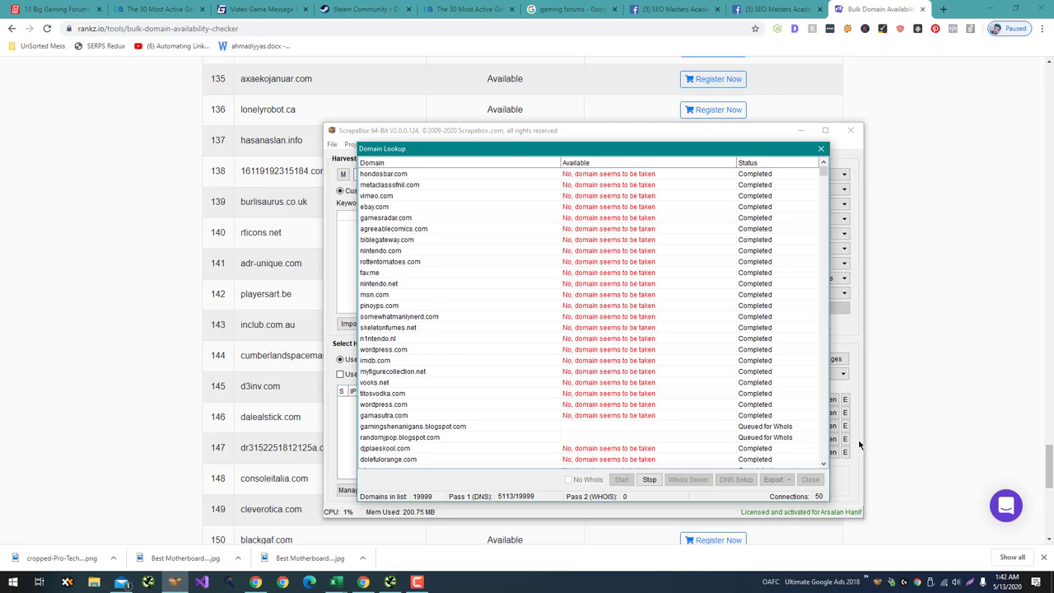
left_click(953, 426)
scroll(953, 427, "down", 8)
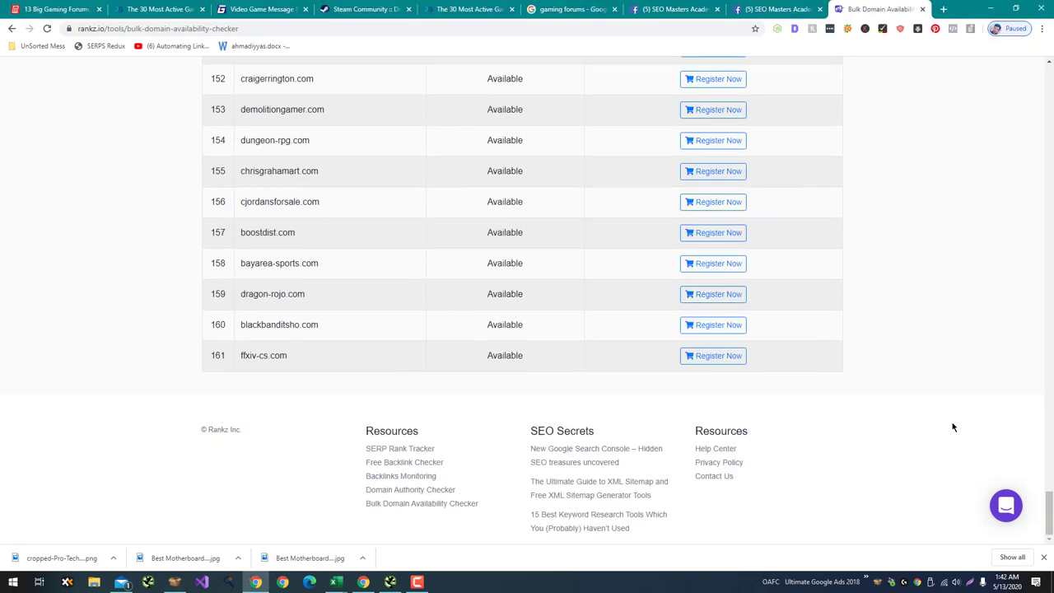
scroll(957, 422, "up", 1)
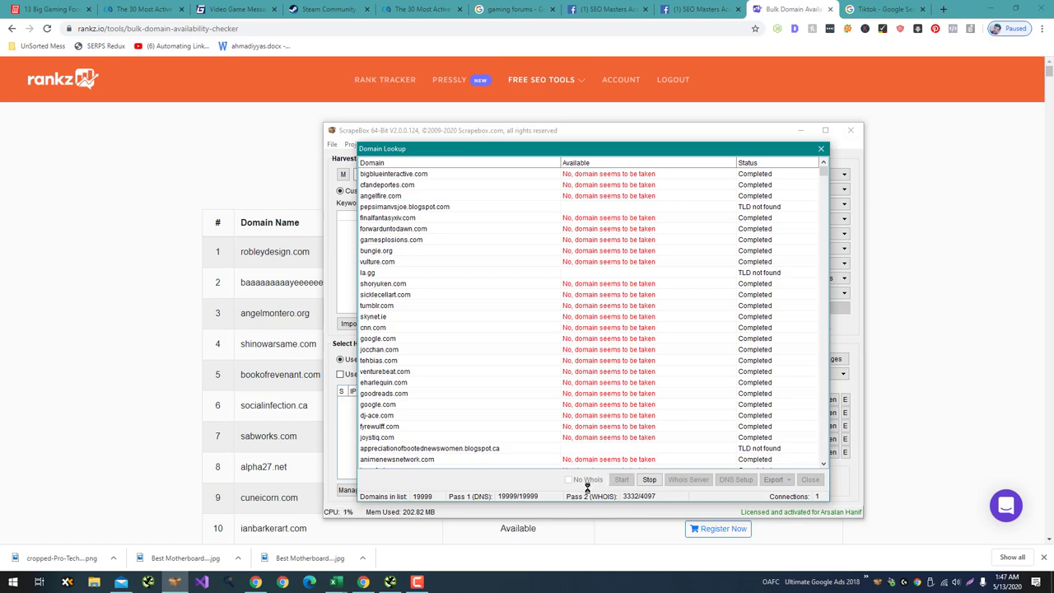
Step: Return to the finished Rankz results, export the available domains as CSV and open the downloaded file in Excel
left_click(199, 409)
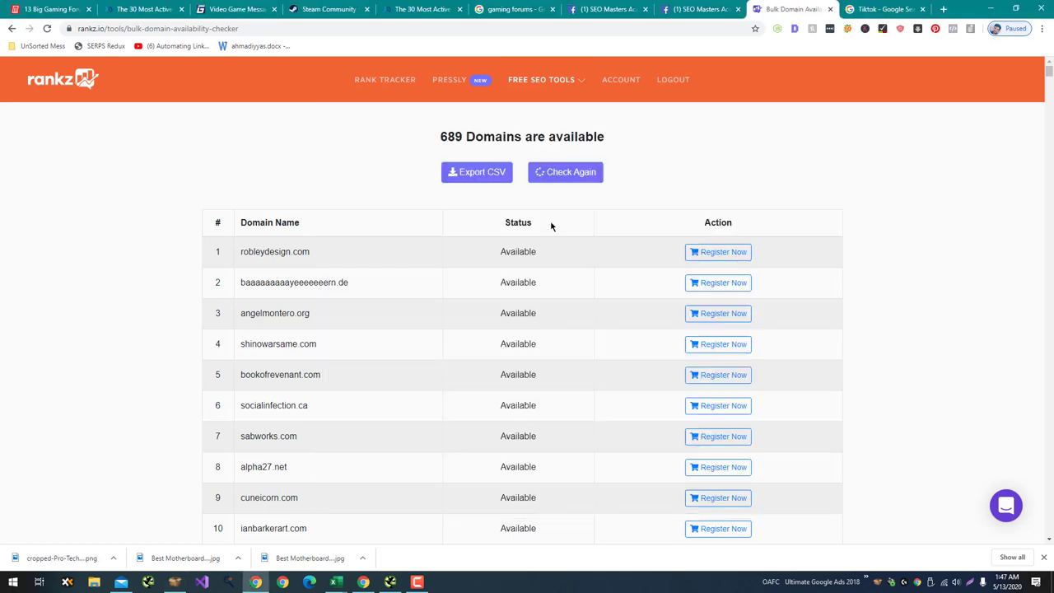
left_click(489, 182)
left_click(67, 557)
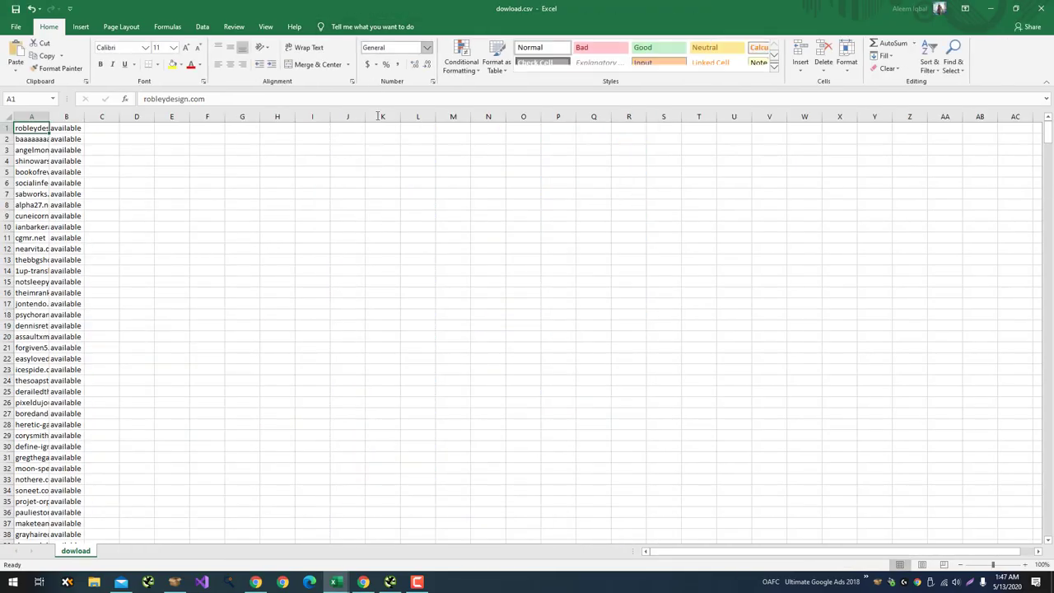
Step: Widen column A to show the full domain names and copy the domains in A1 to A689
double_click(51, 117)
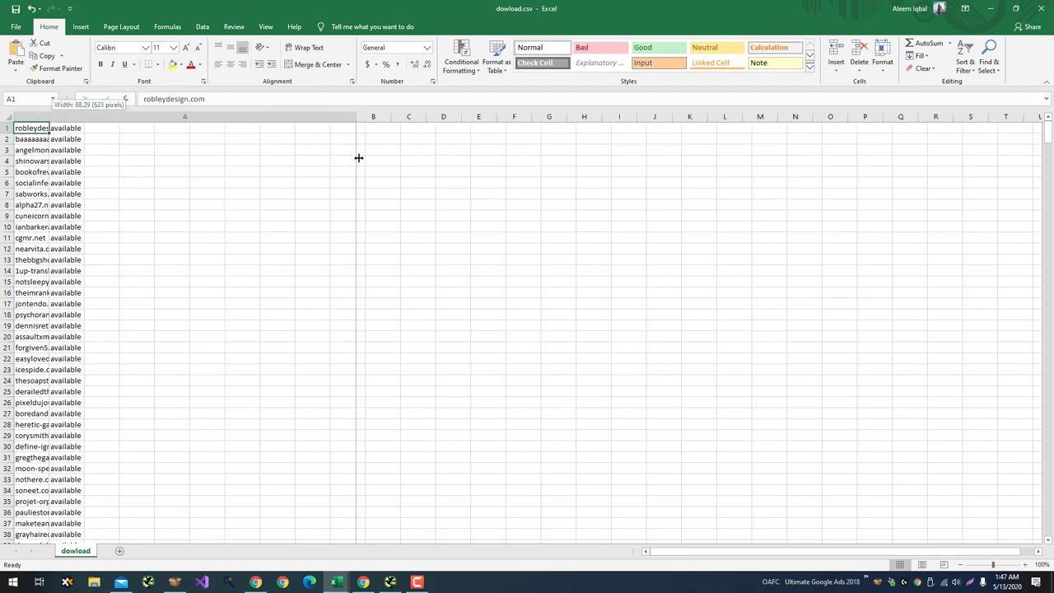
left_click_drag(147, 131, 50, 525)
key("ctrl+c")
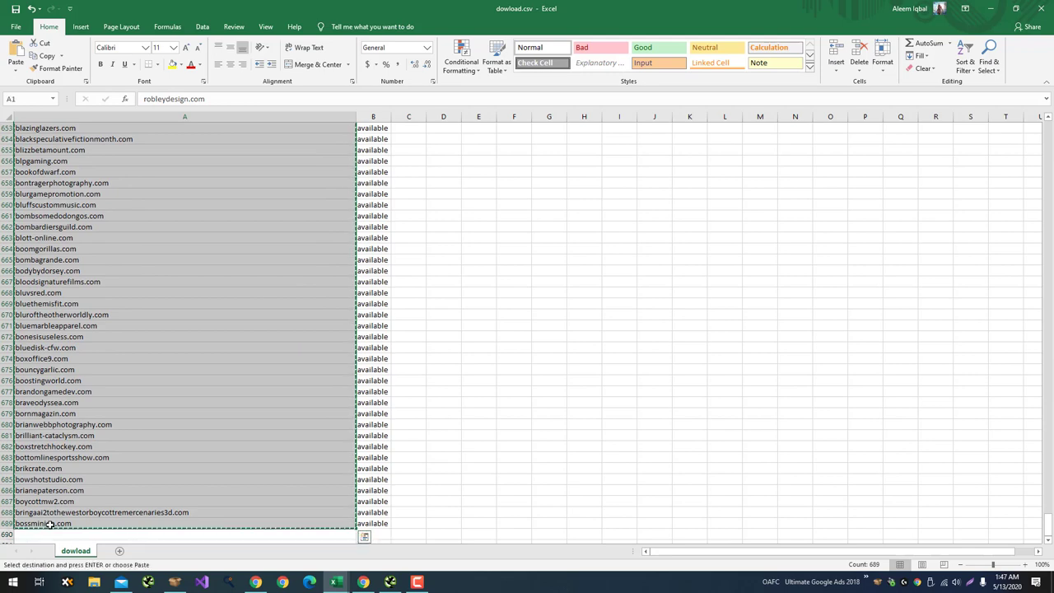
key("super")
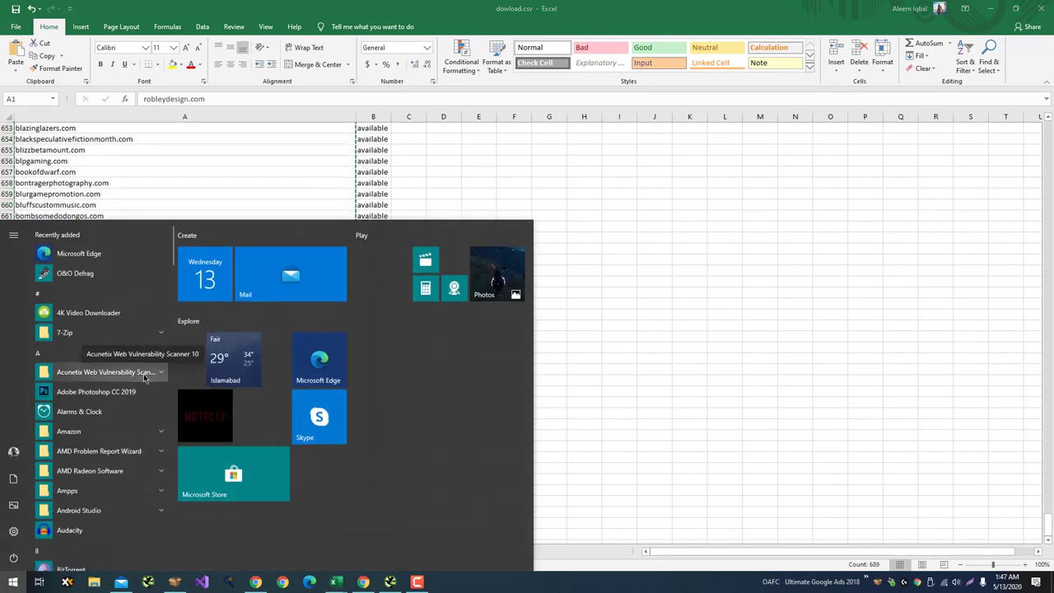
type("bulk da")
key("Down")
key("Return")
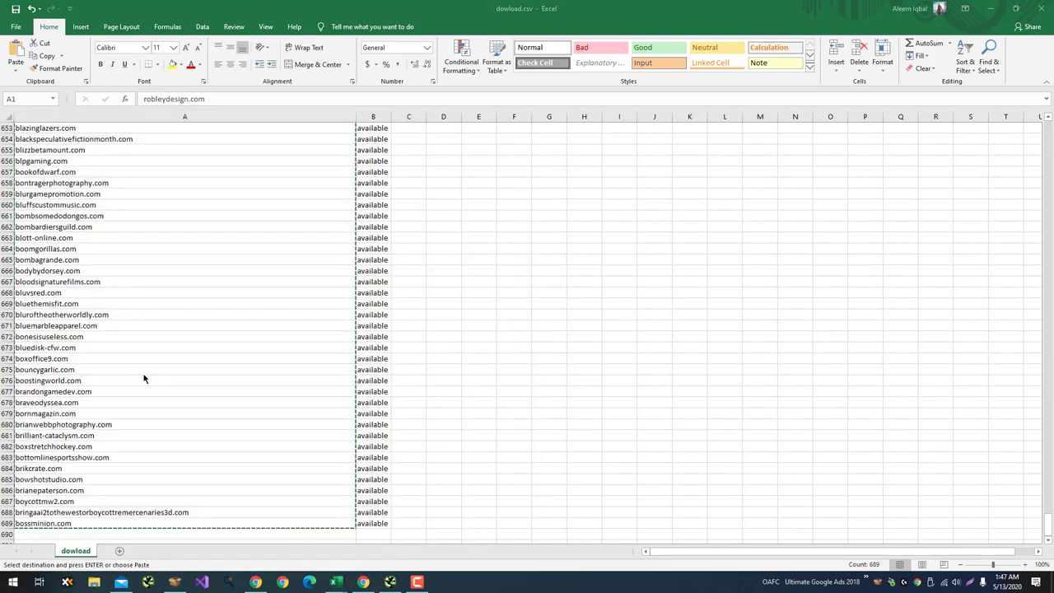
key("alt+F4")
Step: Find the installed Bulk Moz DA Checker app, launch it and bring its window to the front
key("super")
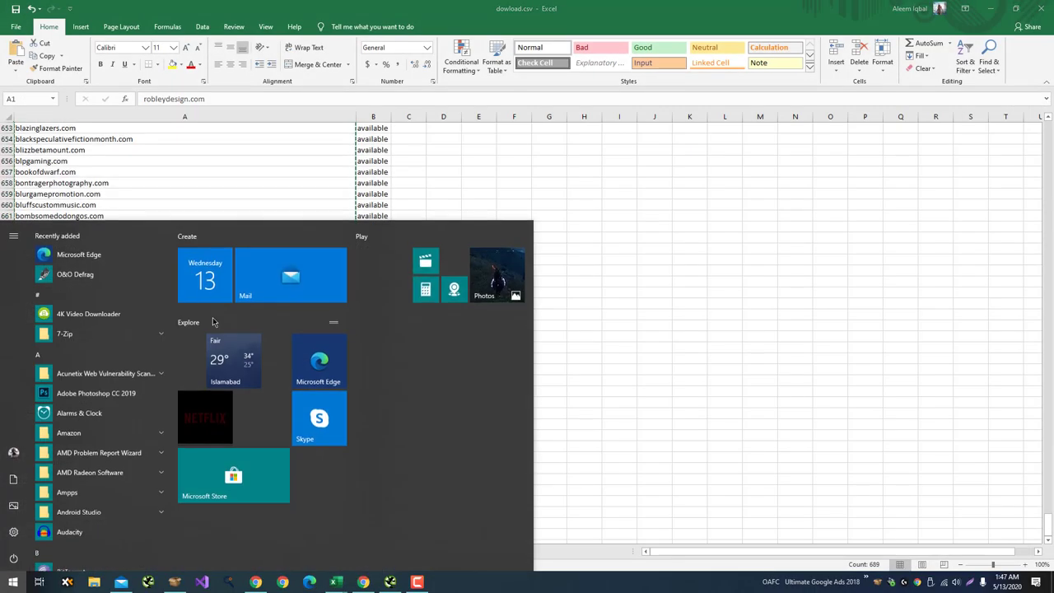
type("bulk da")
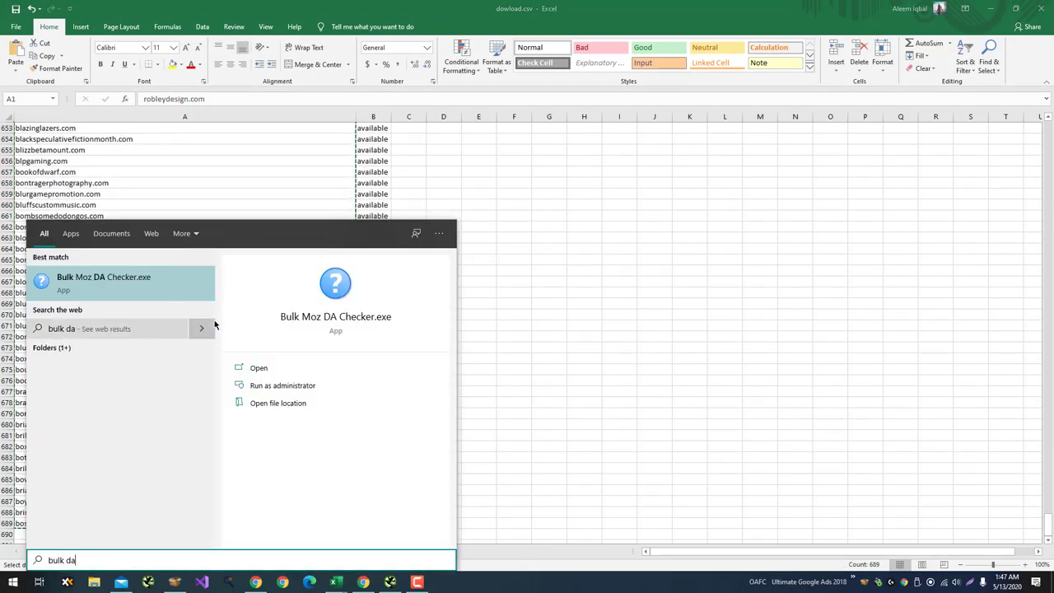
left_click(176, 279)
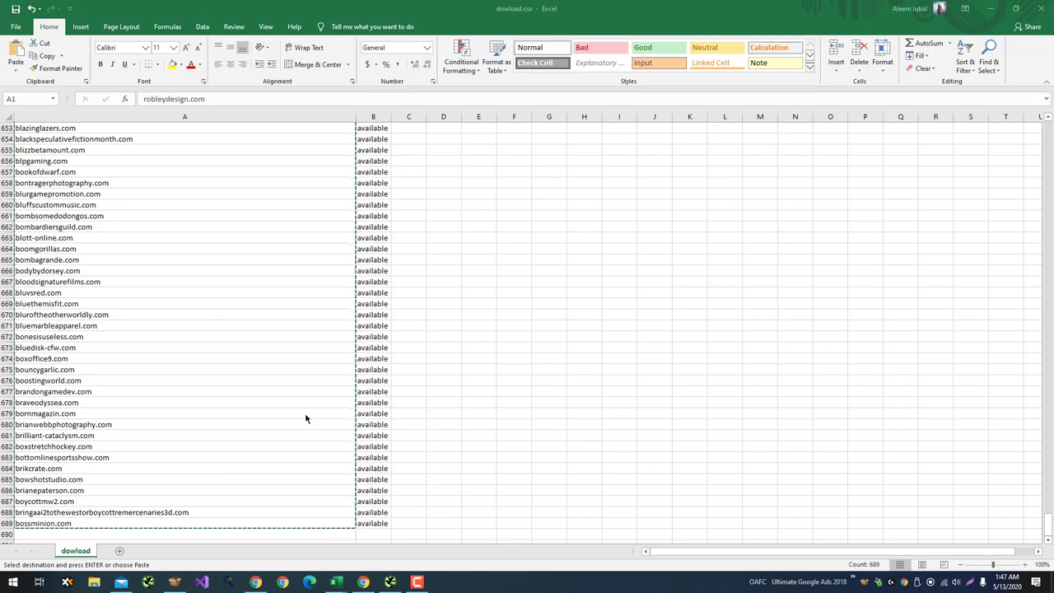
left_click(478, 523)
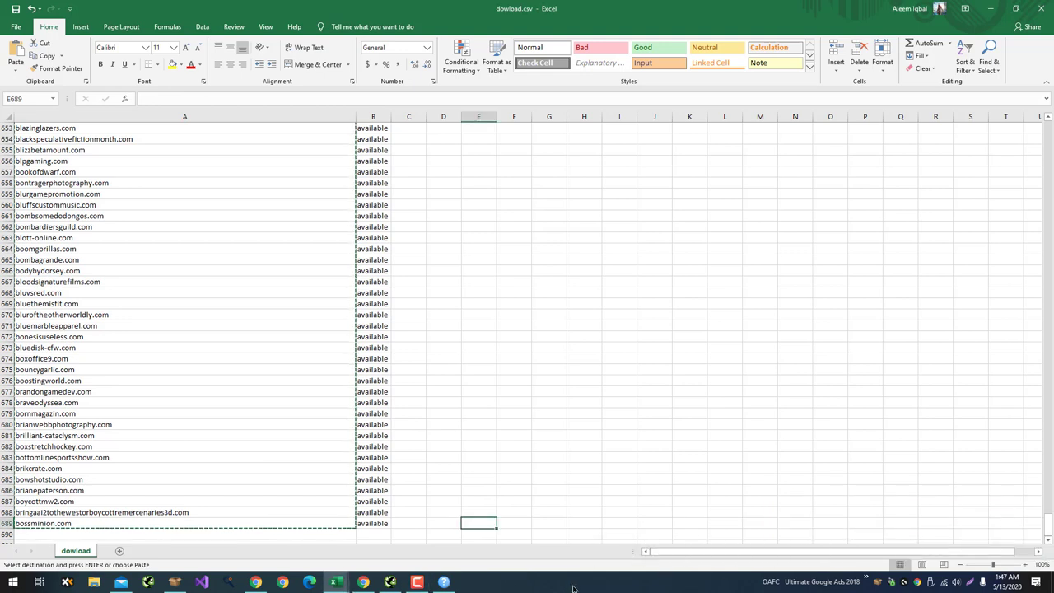
left_click(444, 583)
Step: Run the DA check on the copied domains in place of the old list, sorting the results by highest DA
key("ctrl+a")
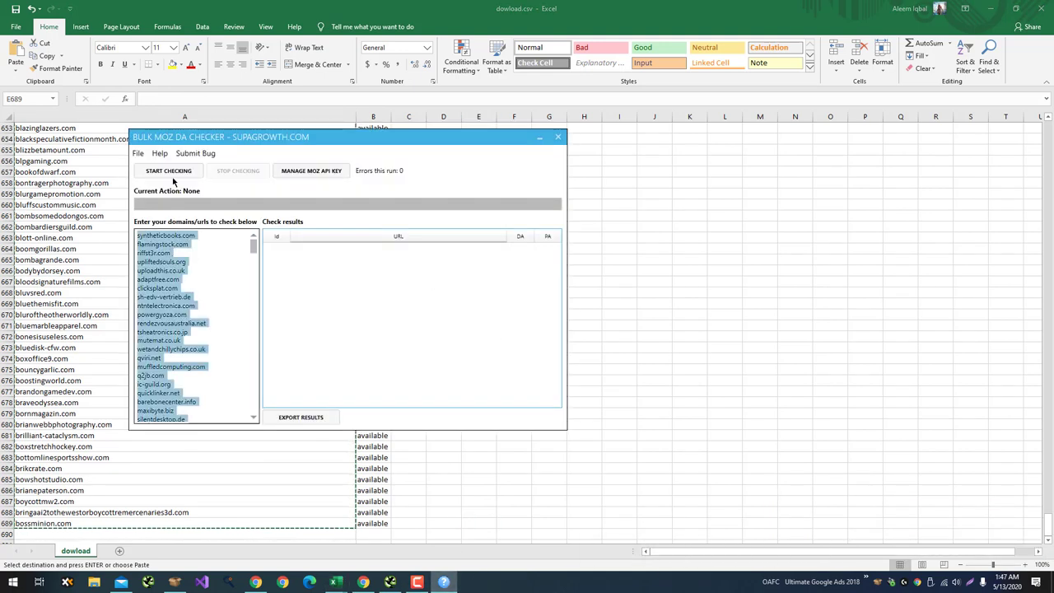
key("ctrl+v")
left_click(173, 172)
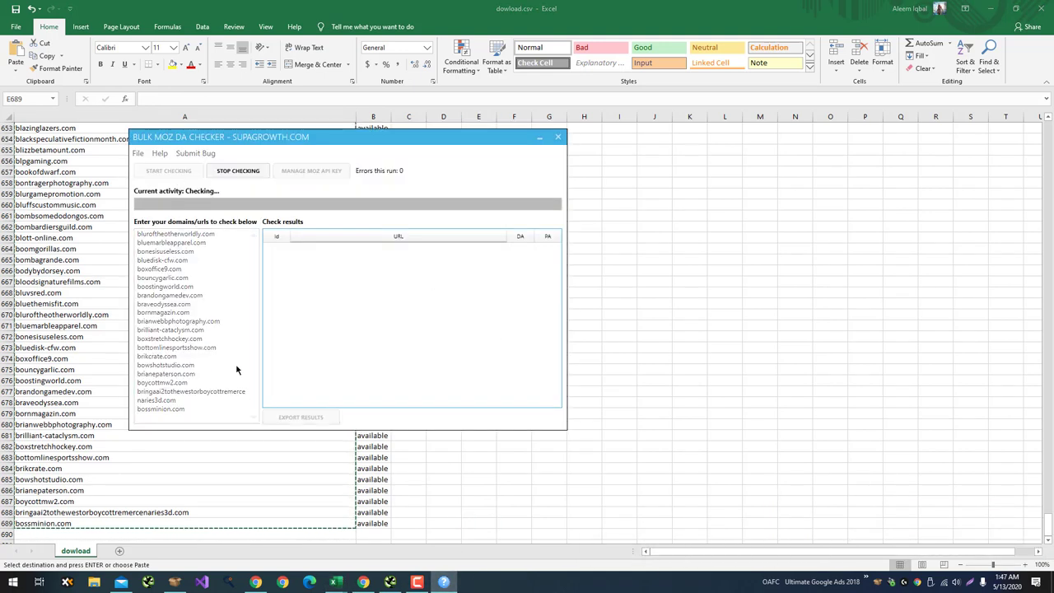
left_click(523, 238)
left_click(522, 239)
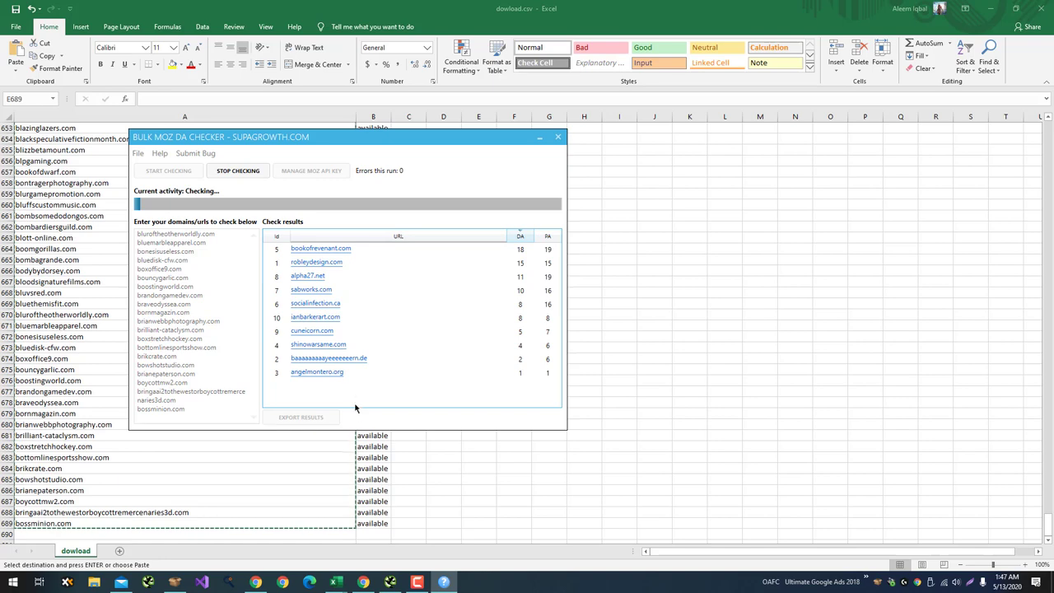
Step: Switch to Ahrefs in Chrome and open the Batch Analysis tool
left_click(373, 585)
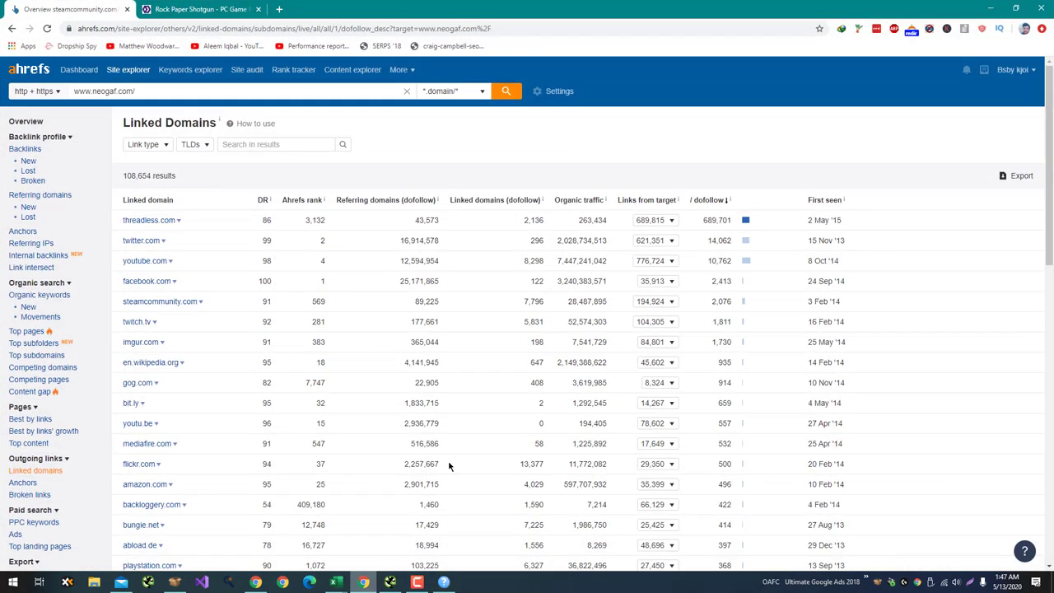
left_click(398, 71)
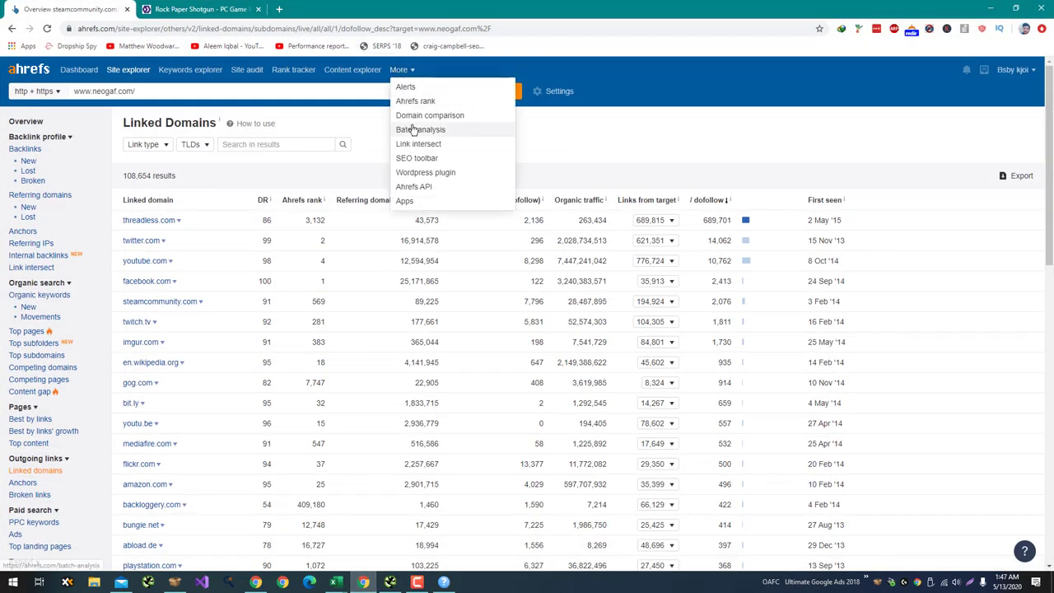
left_click(412, 126)
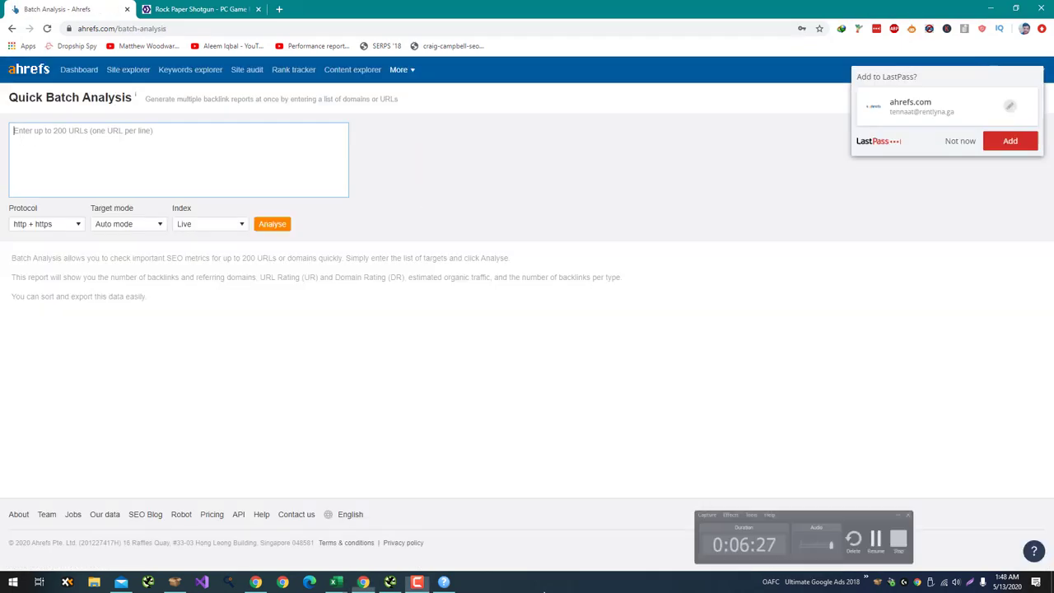
Step: Return to dowload.csv in Excel and copy the complete domain list in A1 to A689
key("alt+Tab")
key("alt+Tab")
key("alt+Tab")
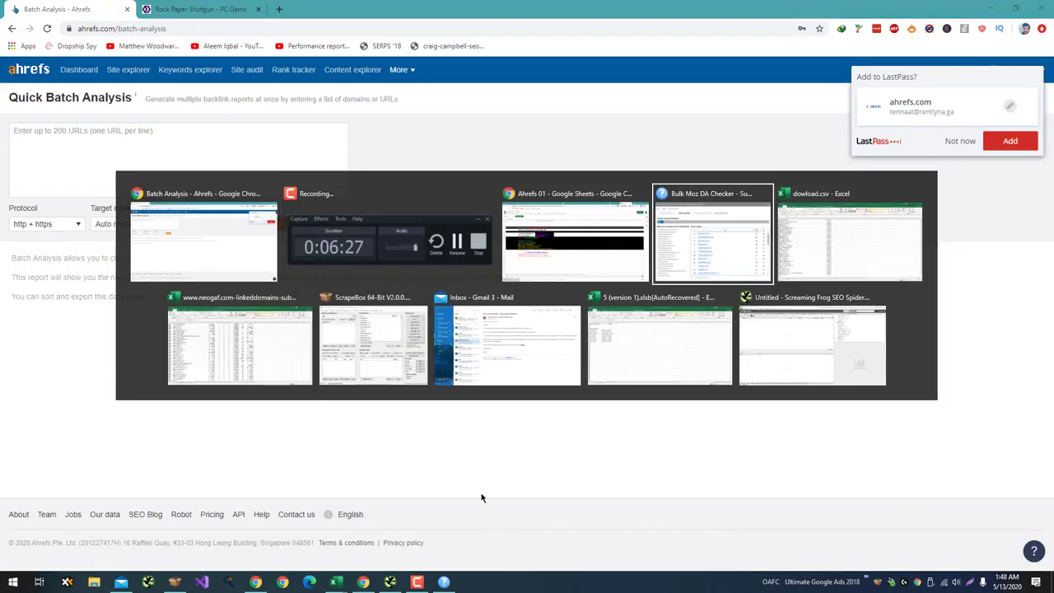
key("alt+Tab")
key("alt+Tab")
key("alt+Tab")
key("alt+Tab")
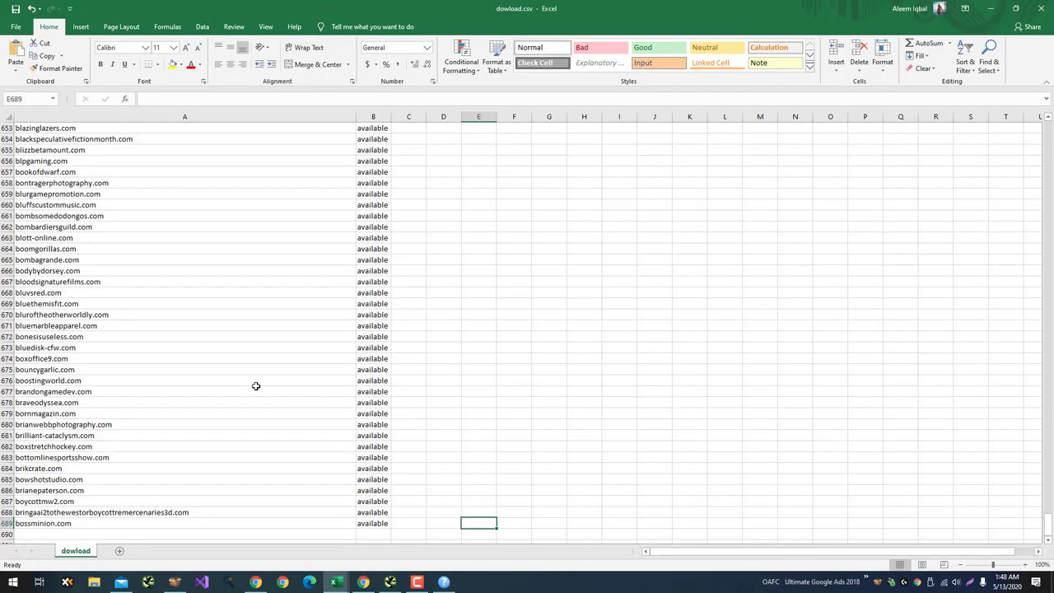
left_click_drag(223, 527, 230, 392)
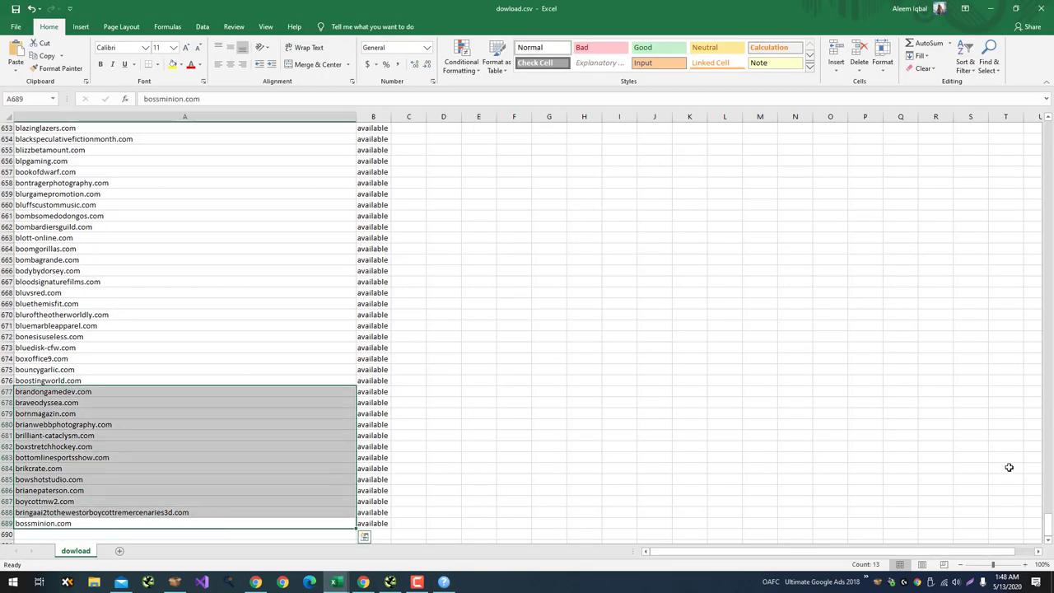
left_click_drag(1049, 527, 1049, 131)
scroll(366, 142, "up", 1)
left_click(198, 129, "shift")
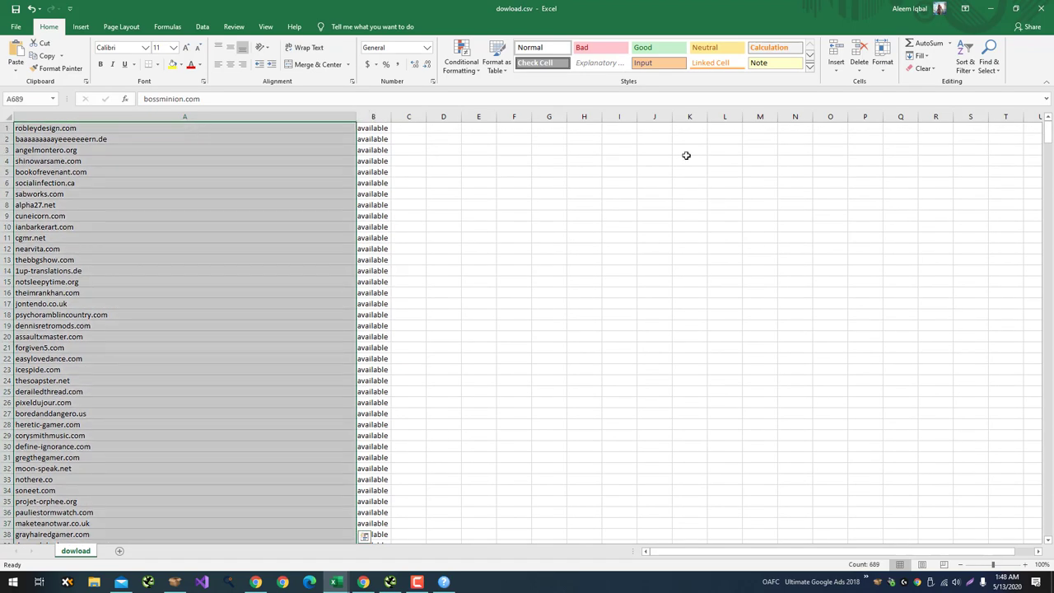
key("ctrl+c")
Step: Try to paste the full domain list into the Ahrefs Batch Analysis input, and undo the paste
key("alt+Tab")
key("alt+Tab")
key("Tab")
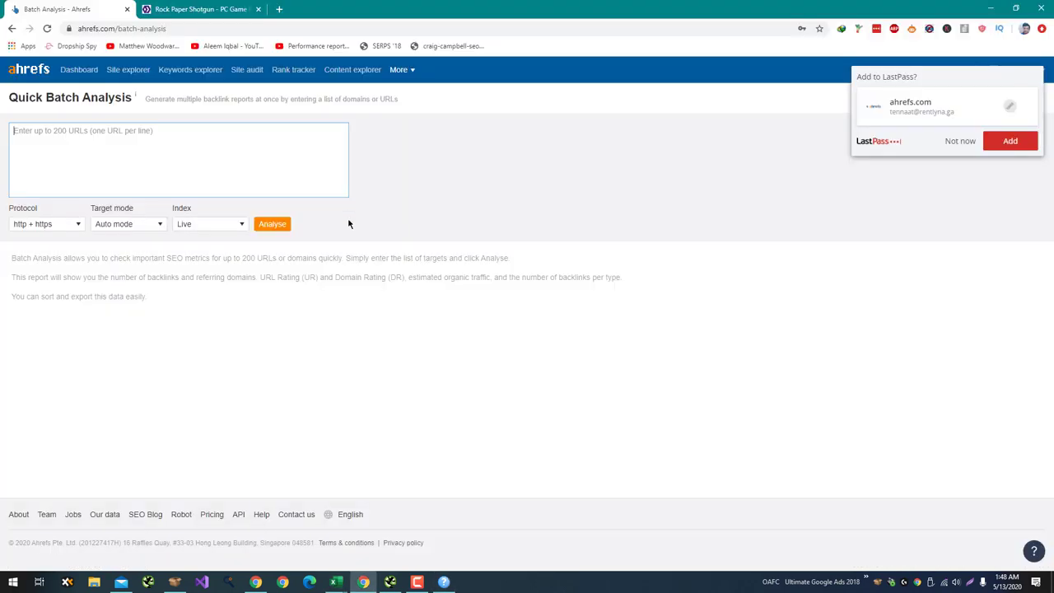
key("ctrl+v")
key("ctrl+z")
Step: Glance at the Moz DA check's progress, return to dowload.csv and copy the first 200 domains, A1 to A200
key("alt+Tab")
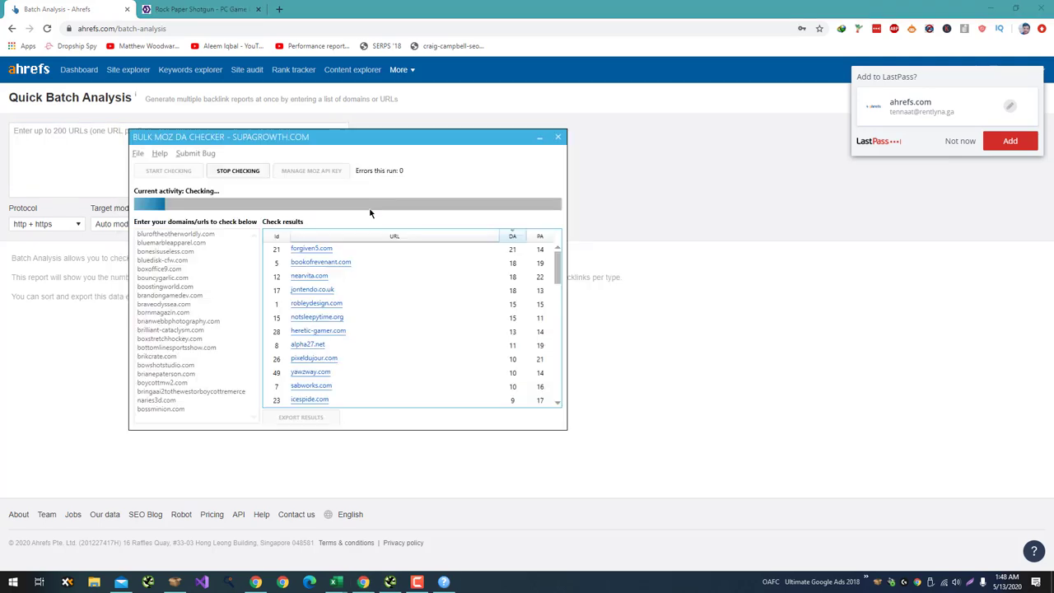
key("alt+Tab")
key("Tab")
left_click(221, 181)
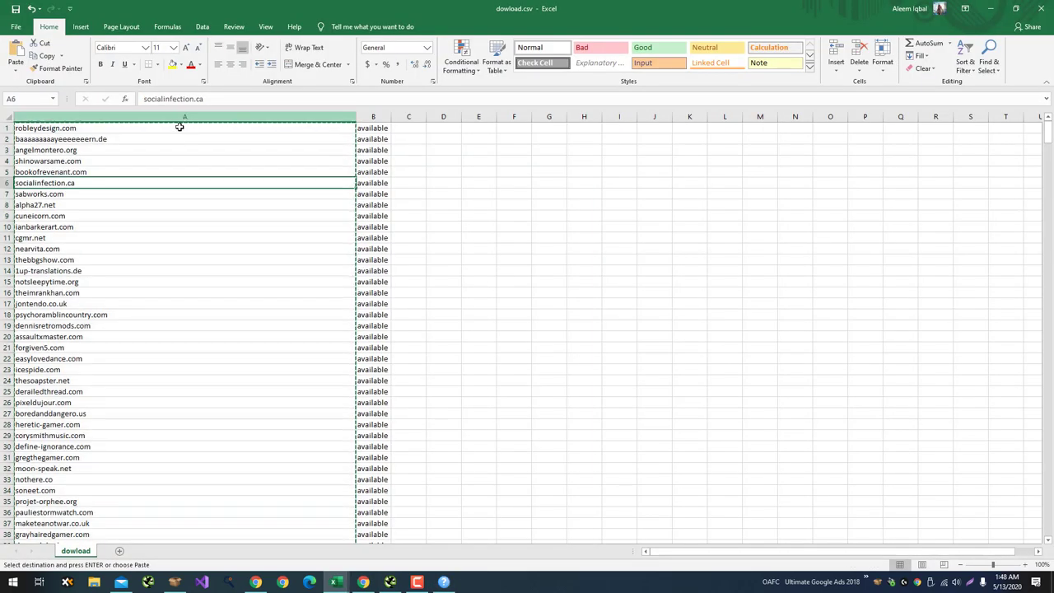
left_click_drag(179, 127, 51, 282)
key("ctrl+c")
Step: Paste the 200 domains into Ahrefs Batch Analysis and run it, dismissing the LastPass save offer
key("alt+Tab")
key("alt+Tab")
key("Tab")
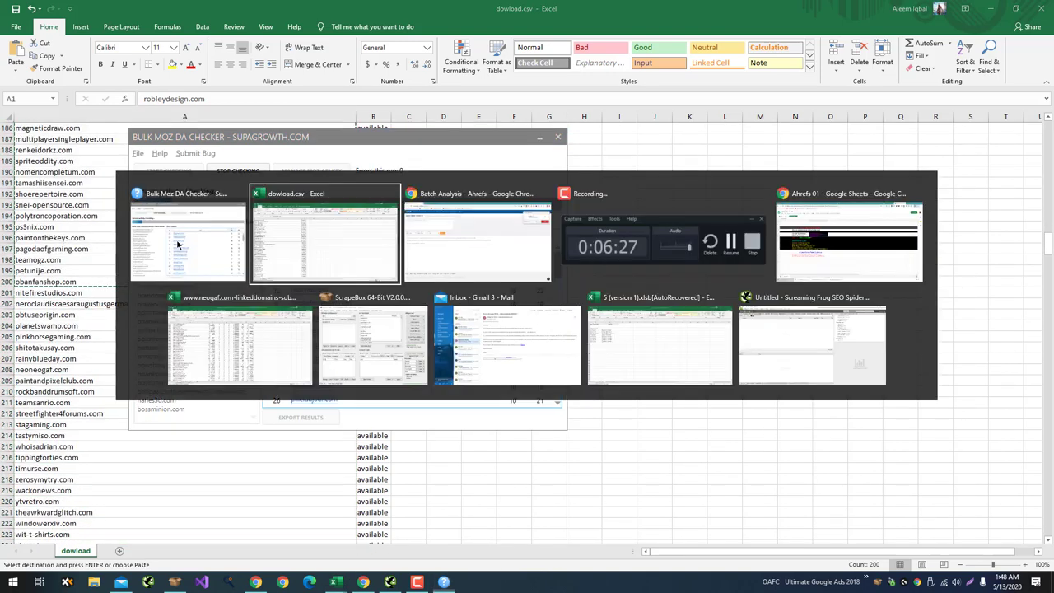
left_click(272, 228)
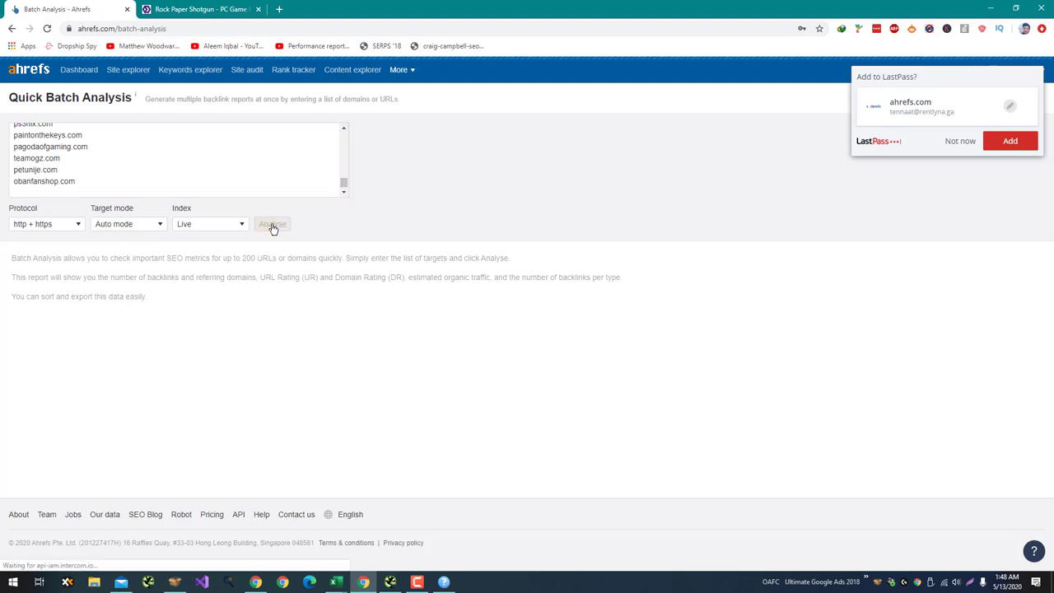
left_click(959, 143)
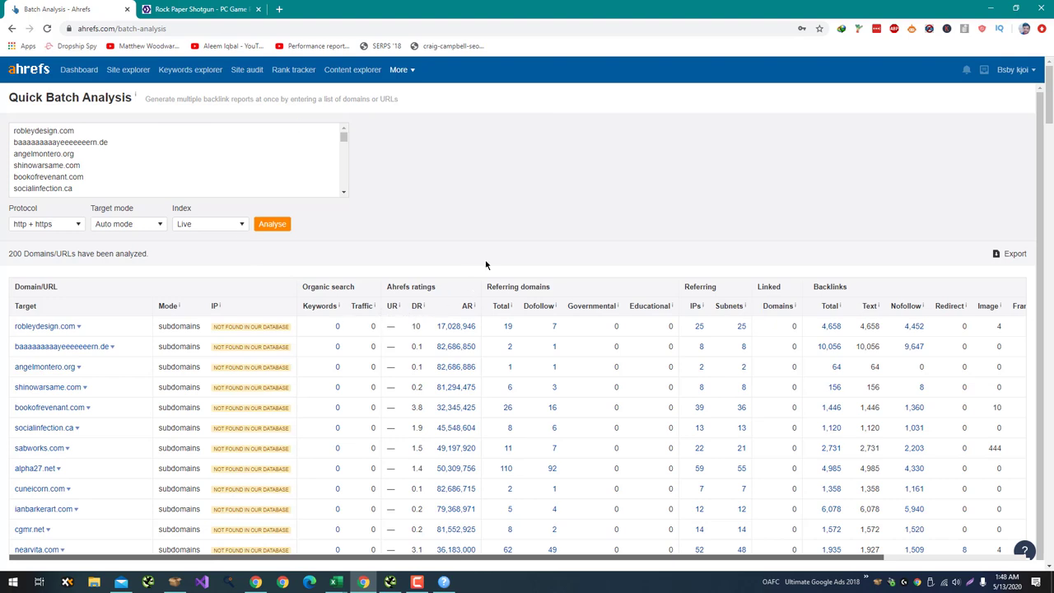
Step: Sort the batch results by highest DR and look through the domains' ratings and referring domains
scroll(479, 267, "down", 1)
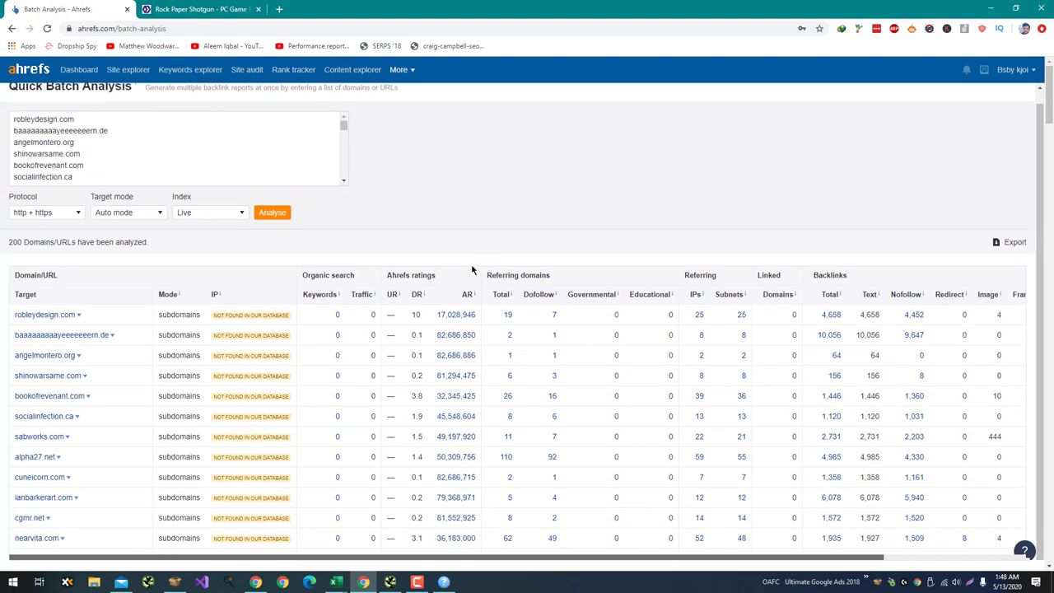
left_click(417, 298)
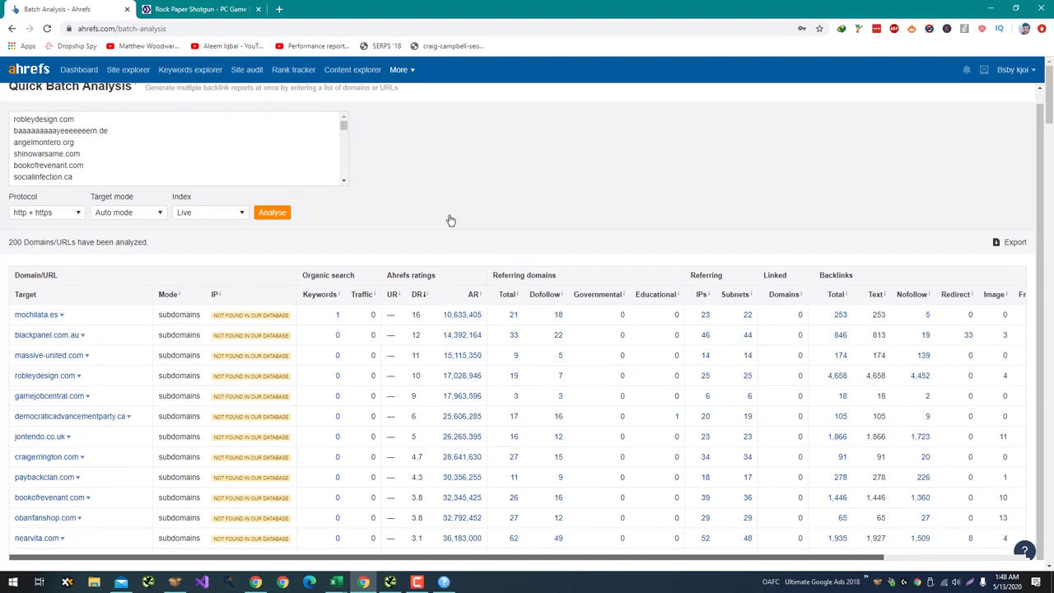
scroll(451, 221, "down", 1)
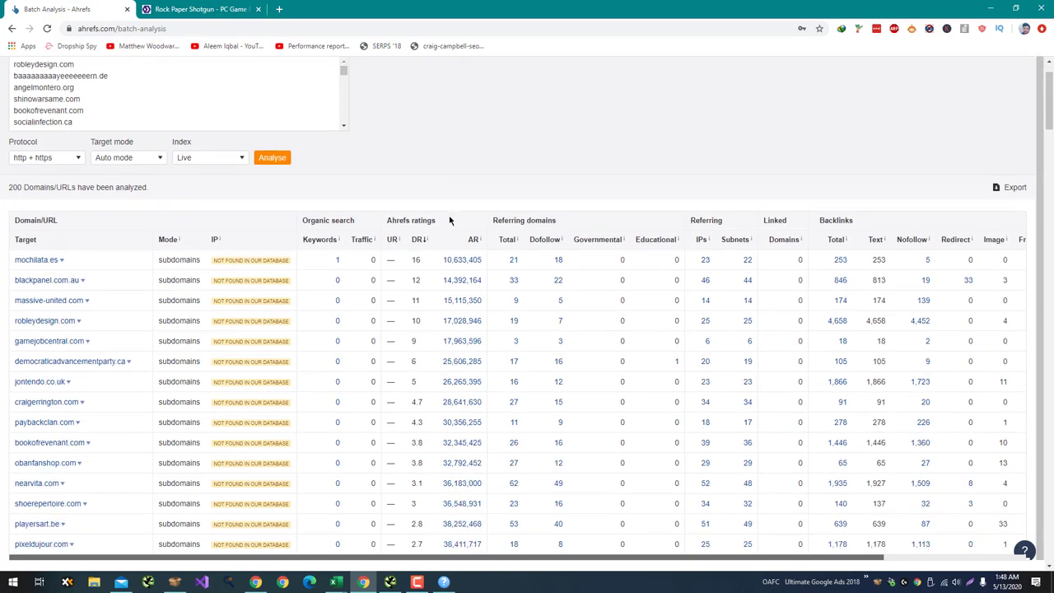
scroll(449, 220, "down", 6)
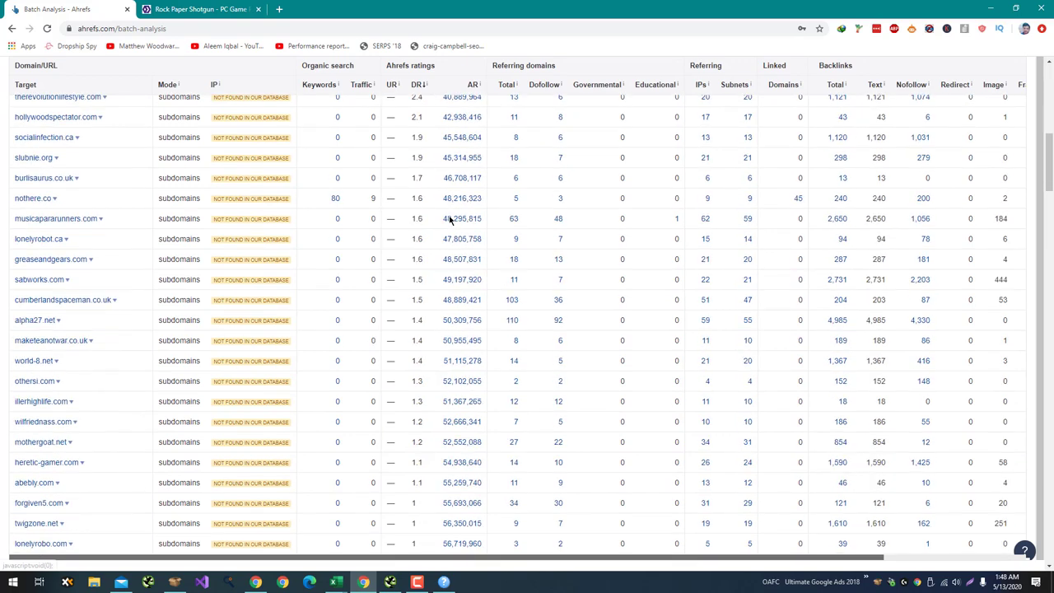
scroll(450, 220, "up", 8)
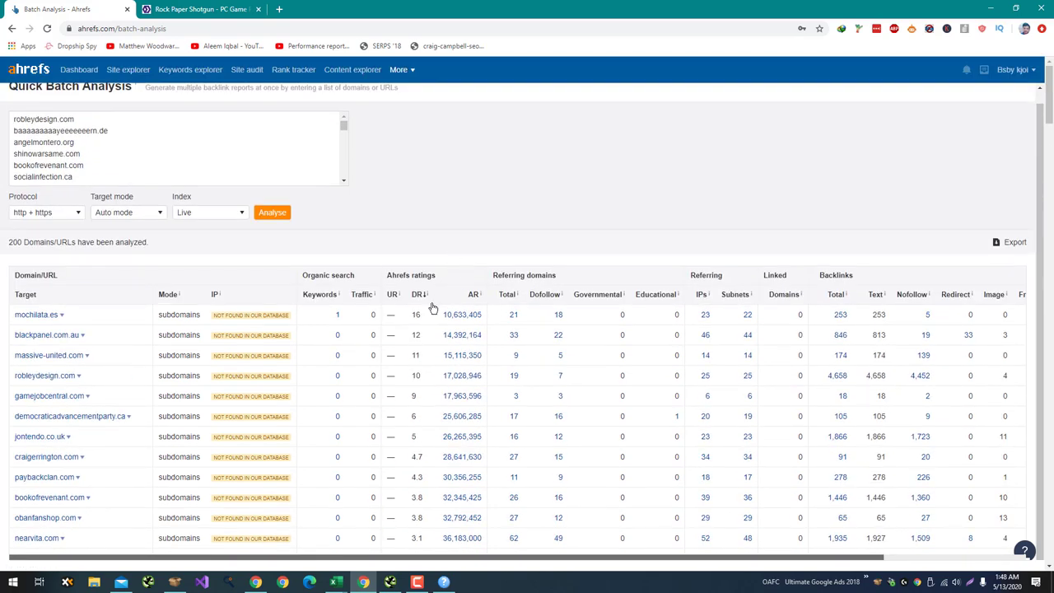
Step: Open mochilata.es's dofollow referring domains in a new tab beside the batch analysis and examine the linking sites
right_click(557, 321)
left_click(578, 328)
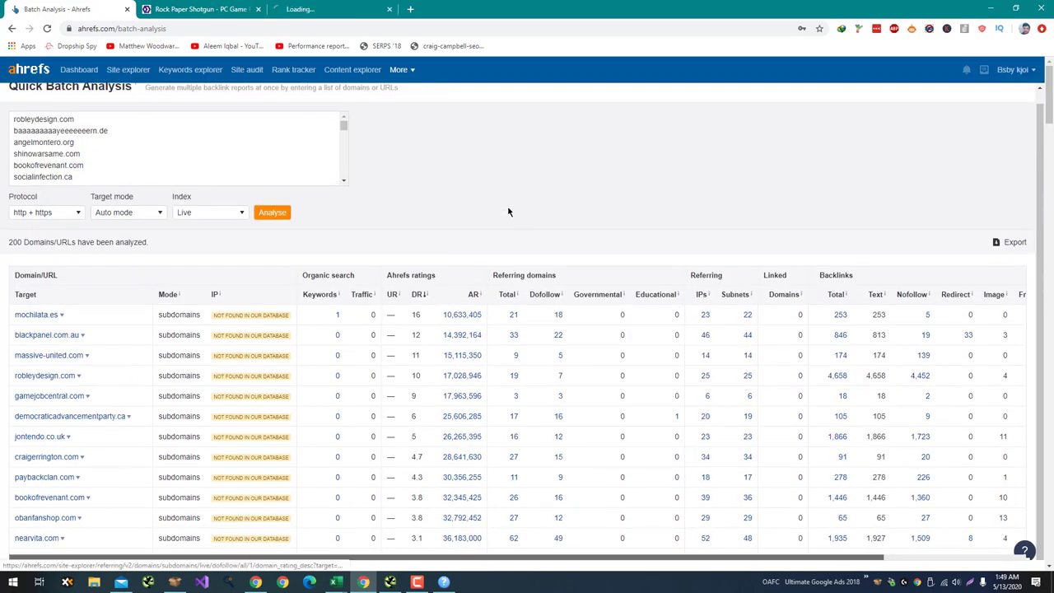
left_click_drag(333, 9, 206, 10)
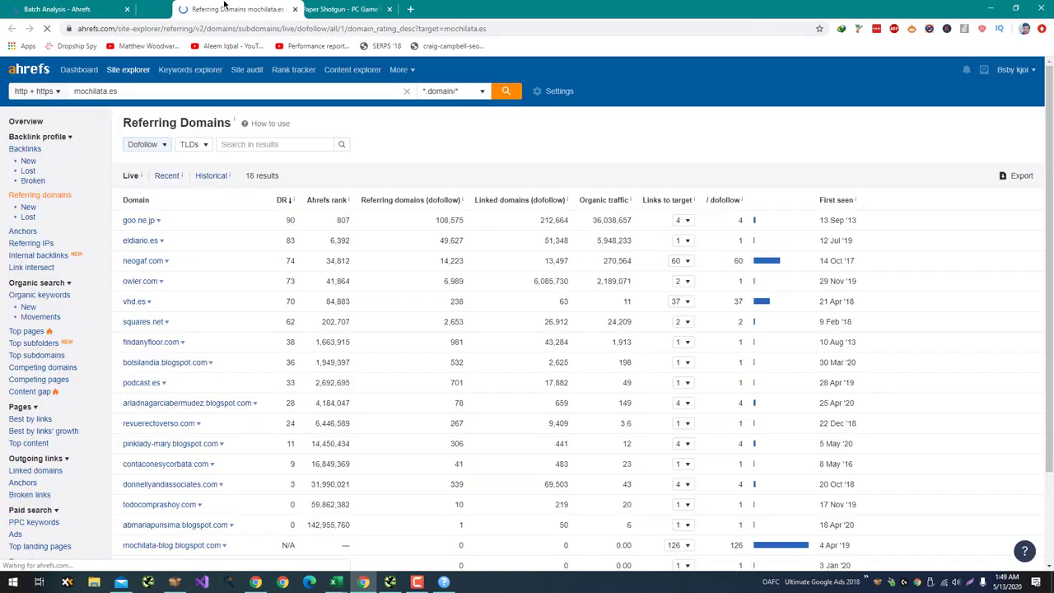
scroll(316, 190, "down", 3)
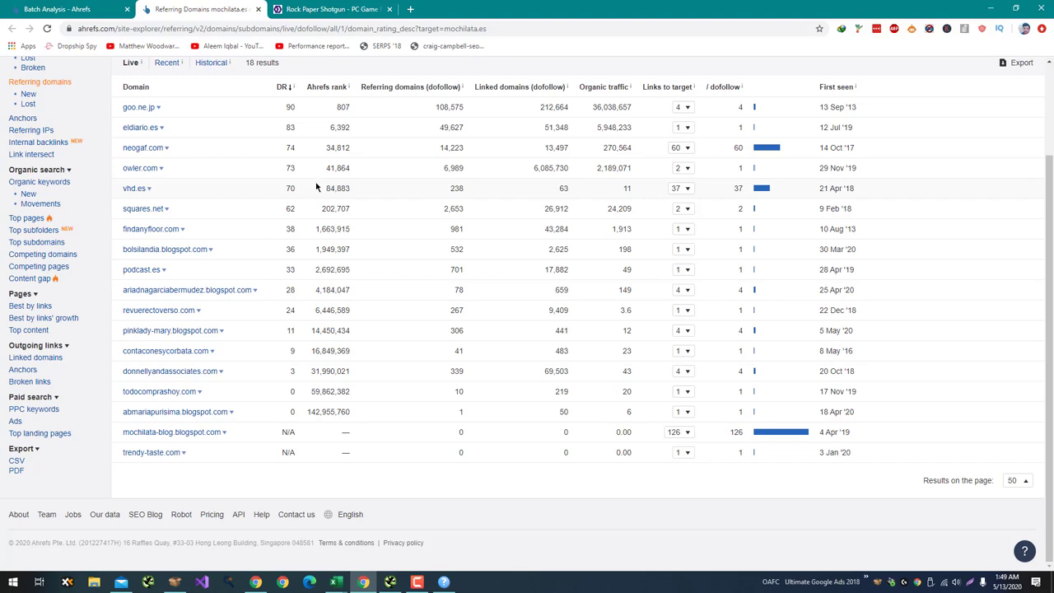
Step: Return to the Batch Analysis results in Ahrefs and export them as a CSV file
key("alt+Tab")
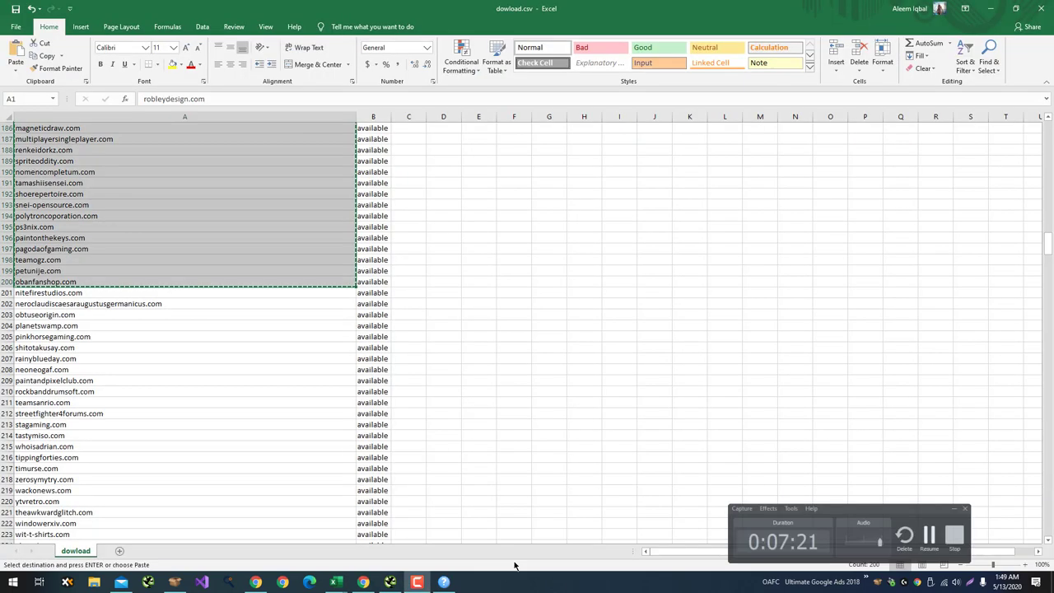
key("alt+Tab")
key("alt+Tab")
key("alt+Tab")
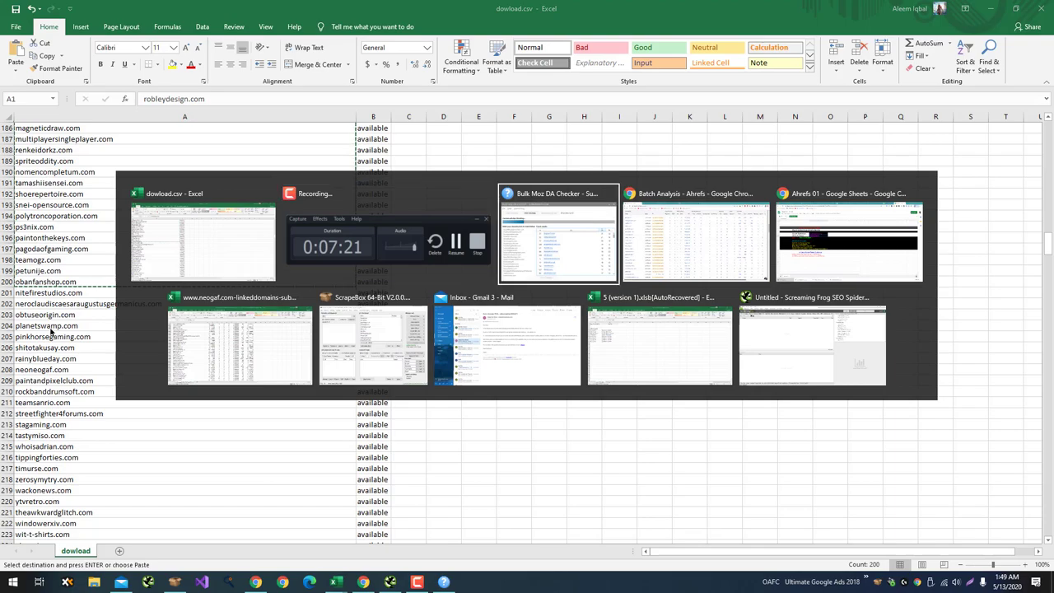
scroll(82, 376, "up", 5)
scroll(115, 375, "up", 5)
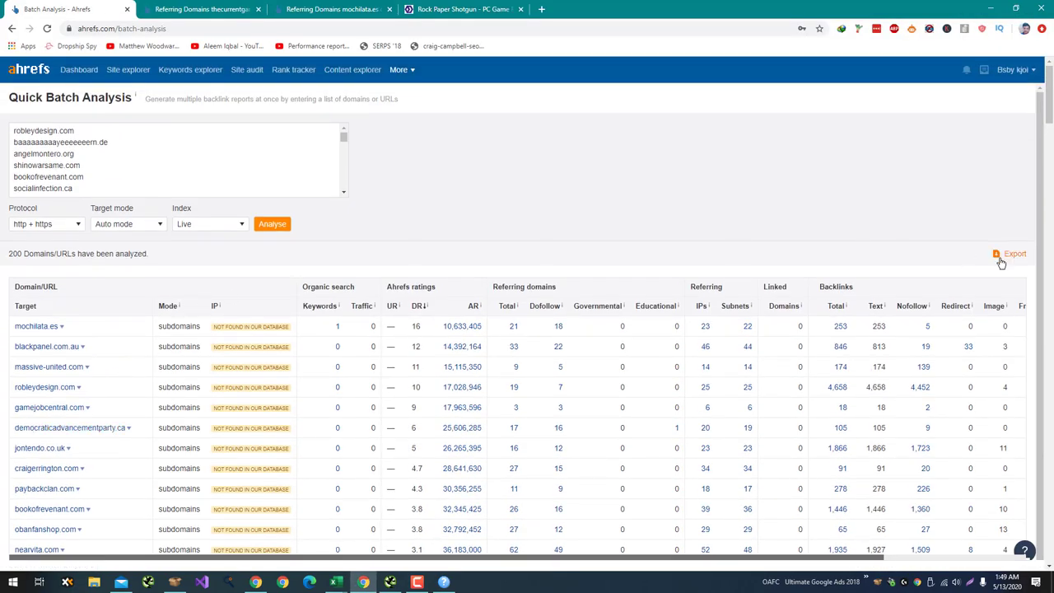
left_click(999, 254)
left_click(609, 358)
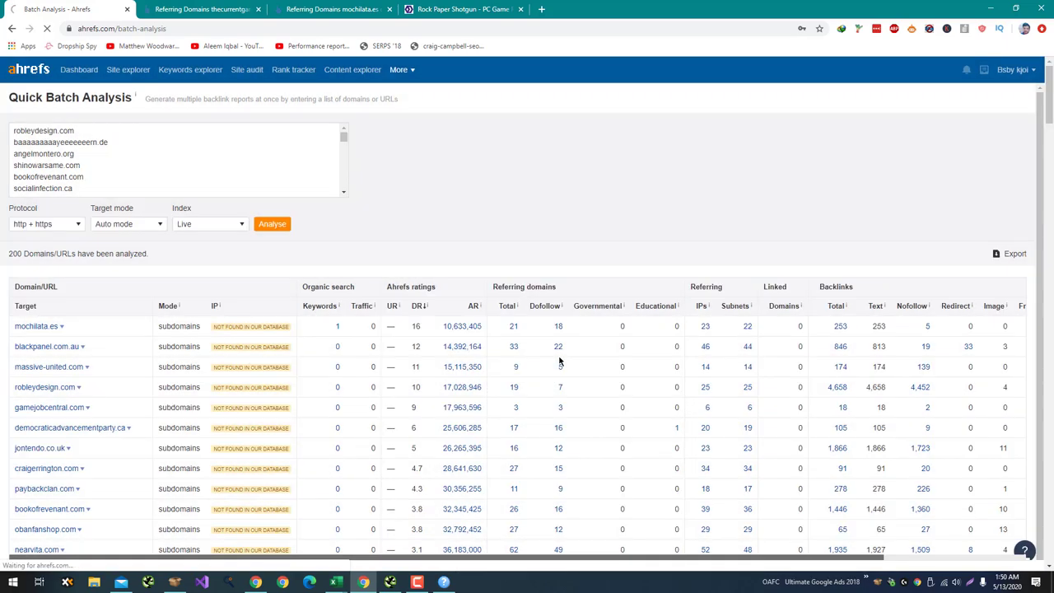
Step: Return to dowload.csv in Excel and copy the next batch of domains, starting at A201
key("alt+Tab")
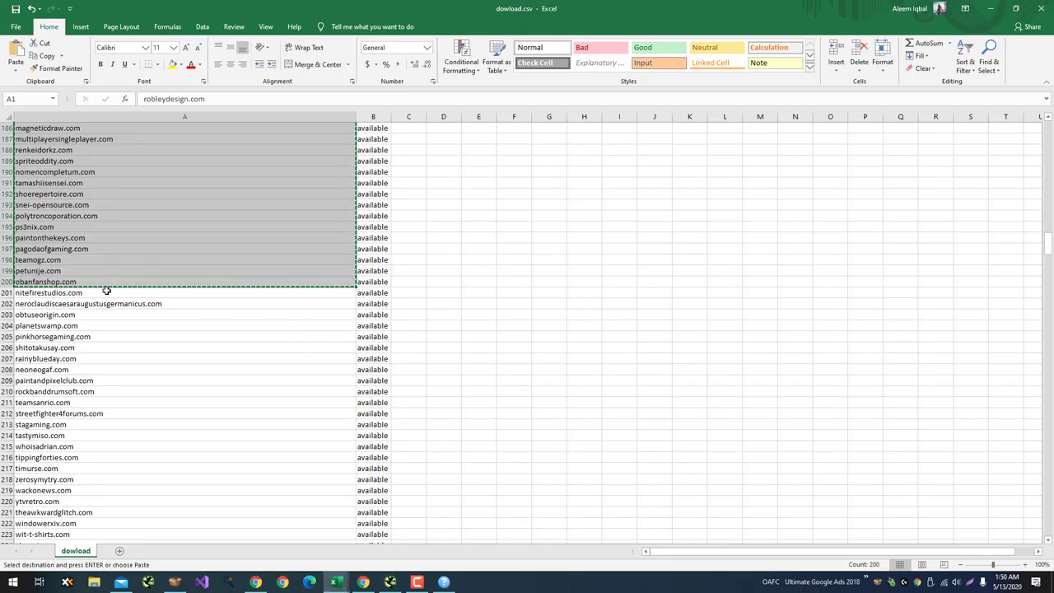
mouse_move(106, 290)
left_mouse_down()
mouse_move(97, 574)
mouse_move(123, 461)
mouse_move(129, 269)
mouse_move(123, 301)
left_mouse_up()
key("ctrl+c")
Step: Switch to Ahrefs Batch Analysis, replace the listed domains with the copied batch starting at nitefirestudios.com, and try to analyse it
key("alt+Tab")
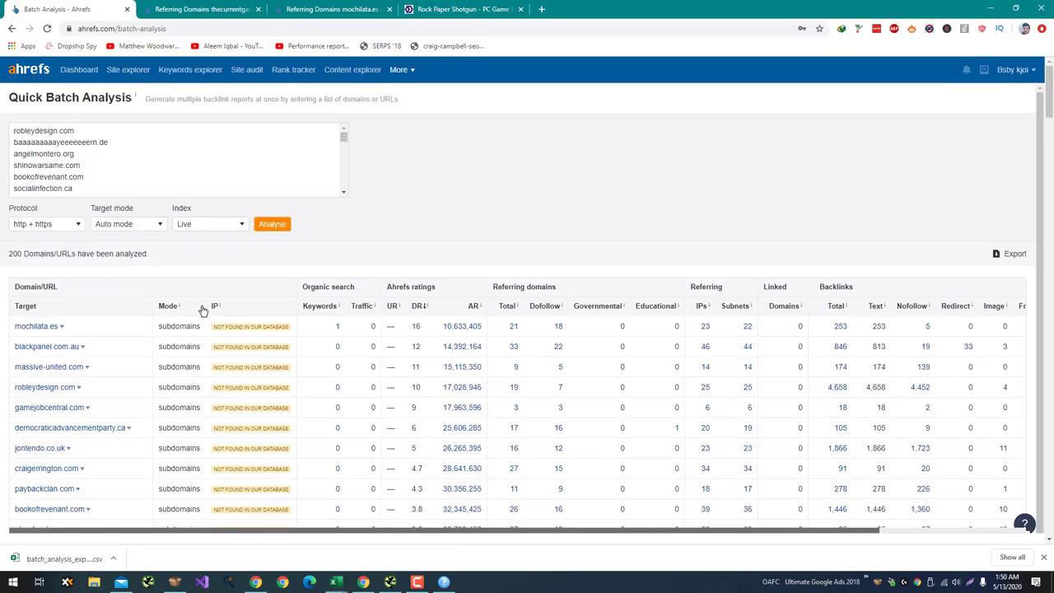
left_click(223, 181)
key("ctrl+a")
key("ctrl+v")
left_click(272, 224)
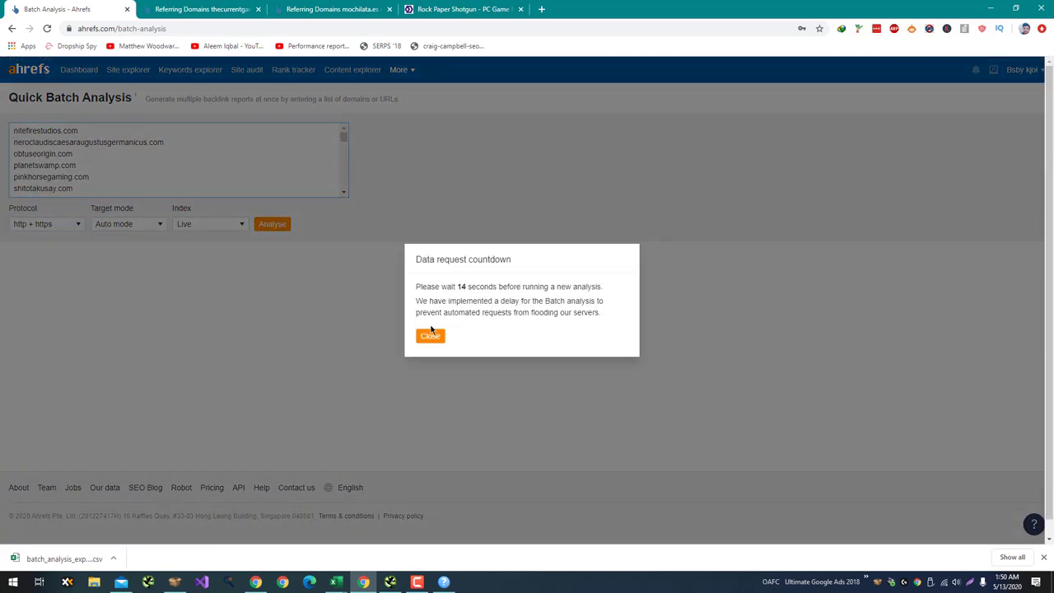
left_click(431, 335)
Step: Check the progress of the domain availability lookup in ScrapeBox and return to Ahrefs Batch Analysis
key("alt+Tab")
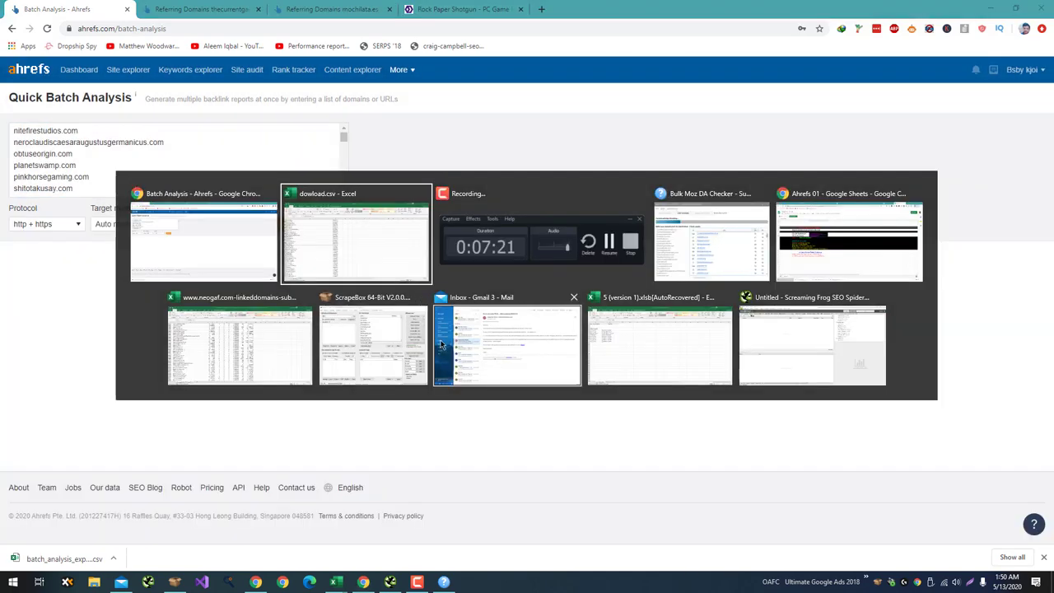
left_click(378, 350)
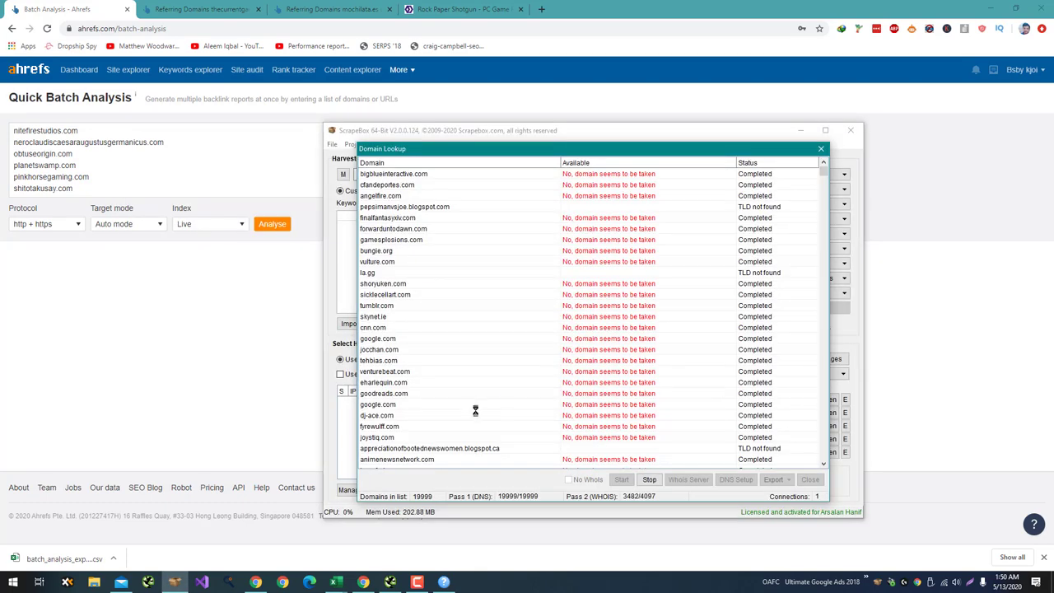
left_click(198, 395)
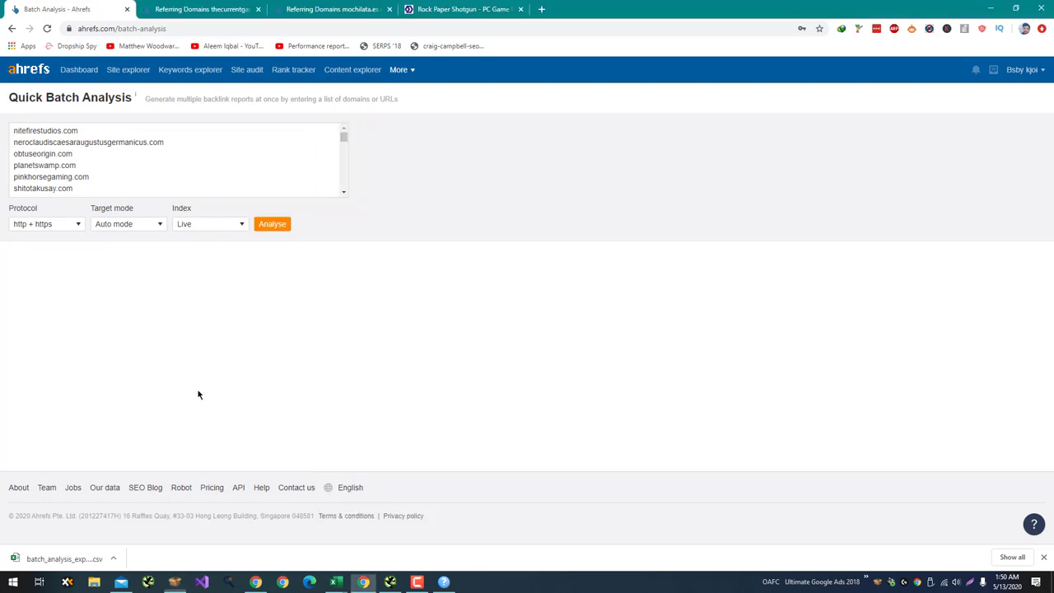
Step: Run the analysis again for the new batch of domains and sort the results by highest DR
left_click(288, 225)
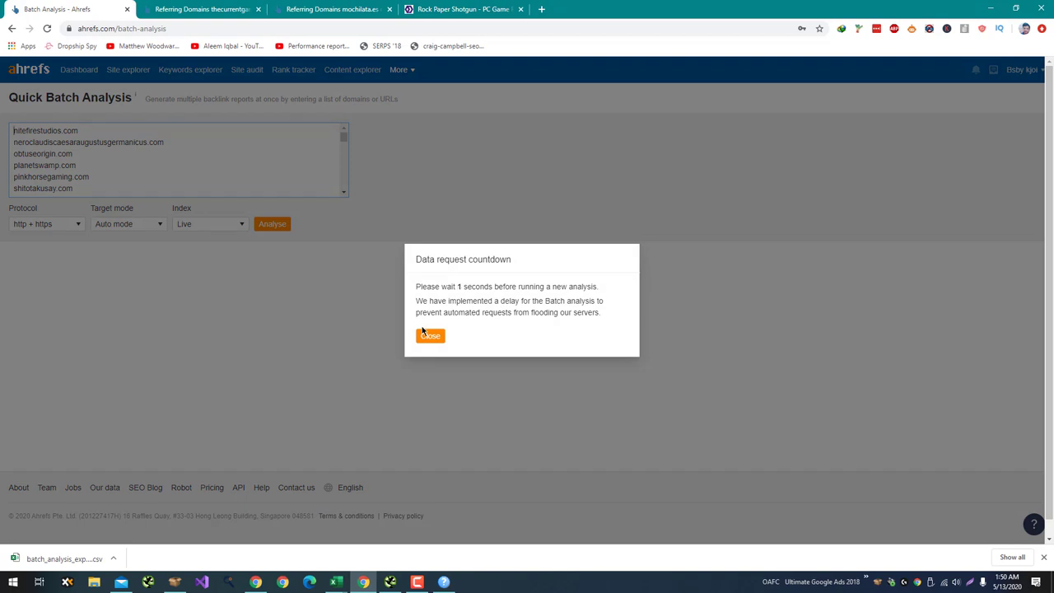
left_click(422, 331)
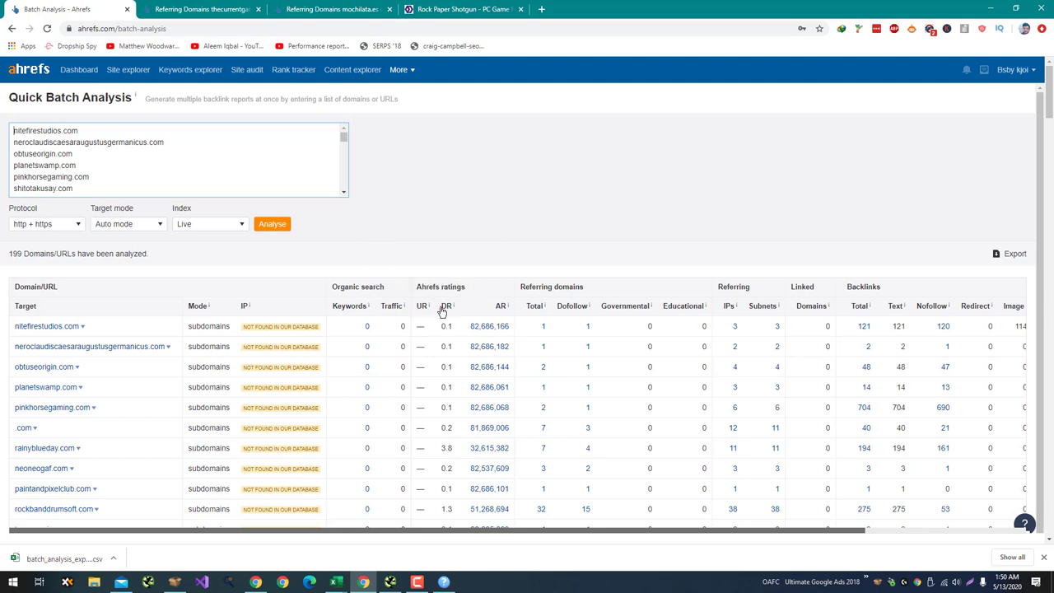
left_click(445, 311)
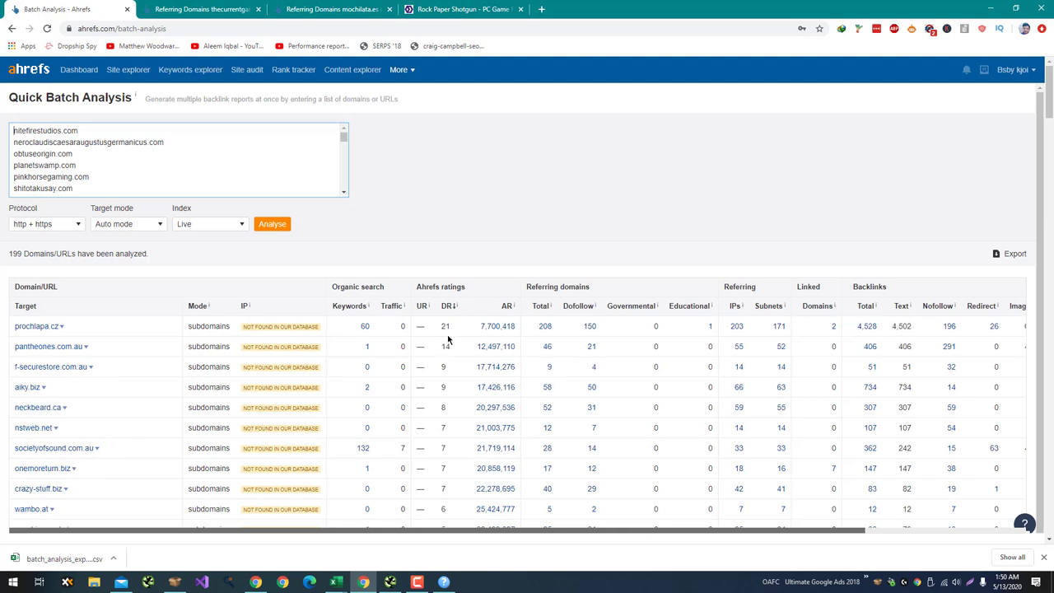
Step: Open prochlapa.cz's dofollow referring domains in a new tab beside the batch analysis and expand the neogaf.com backlink
left_click(590, 328, "ctrl")
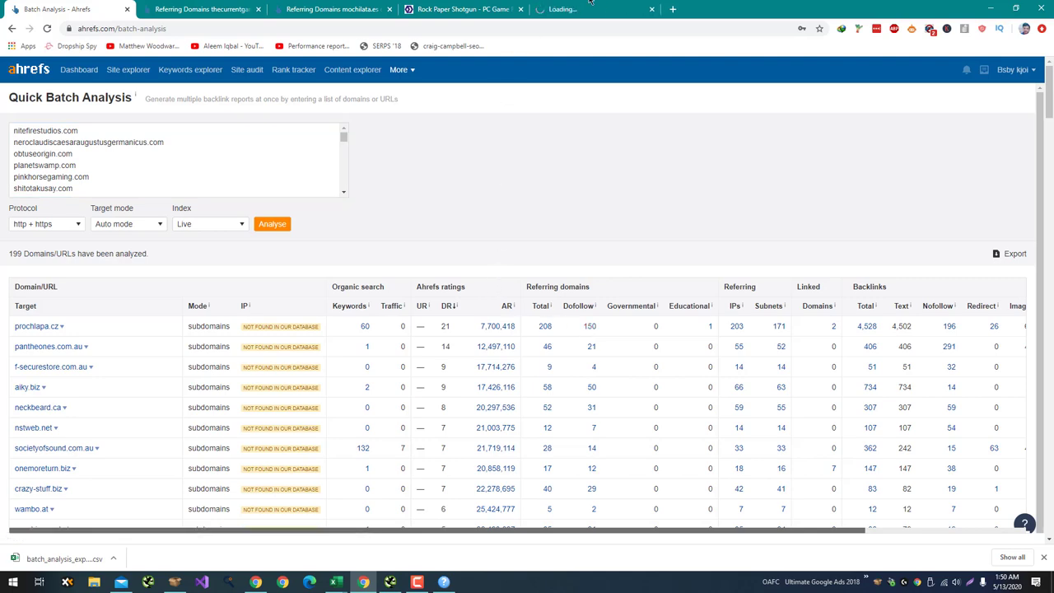
left_click_drag(590, 7, 156, 8)
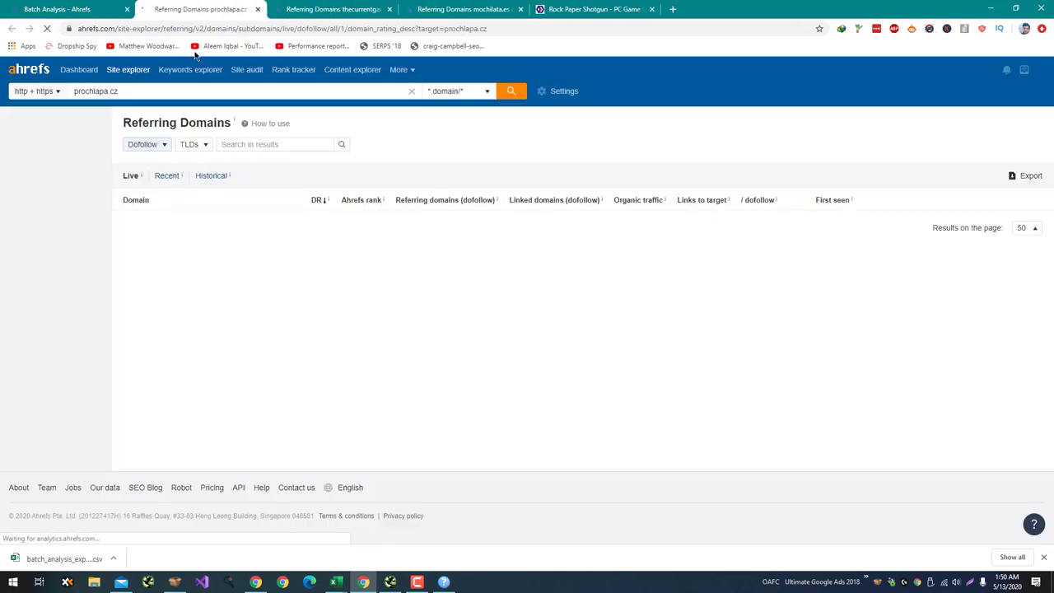
scroll(363, 239, "down", 1)
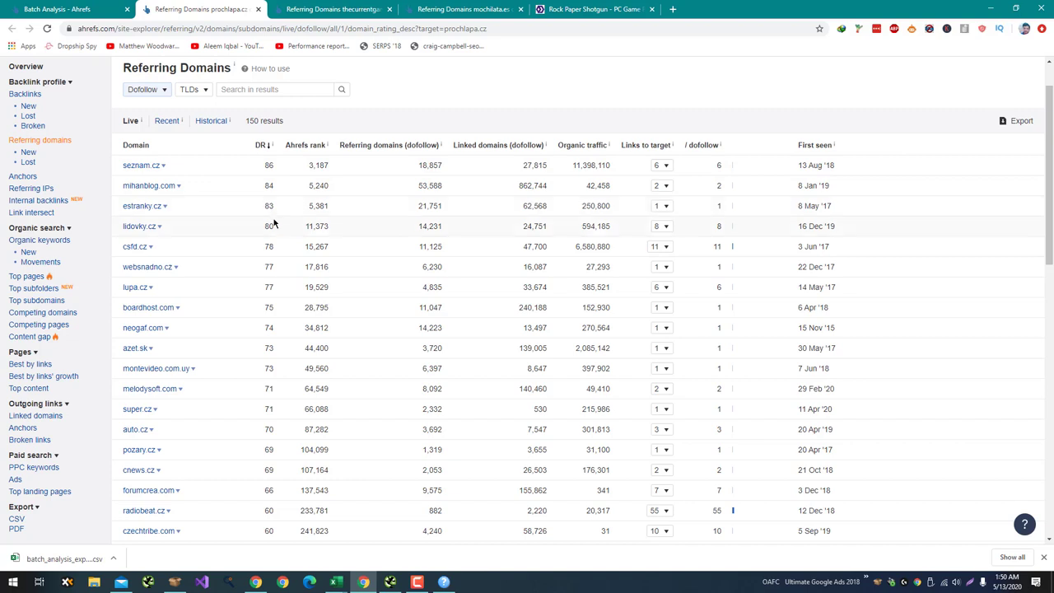
scroll(270, 241, "down", 1)
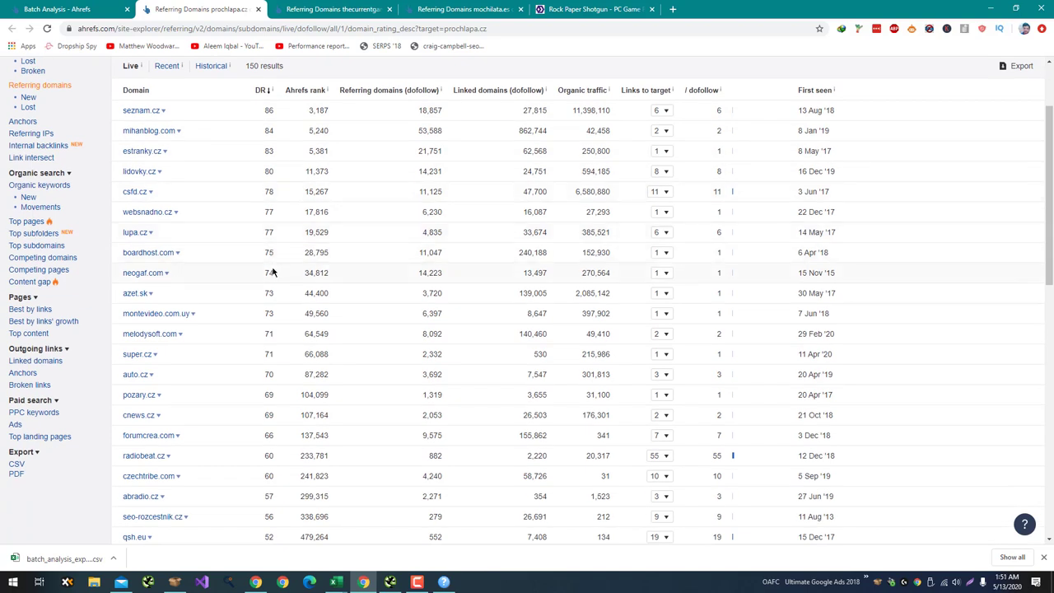
left_click(666, 275)
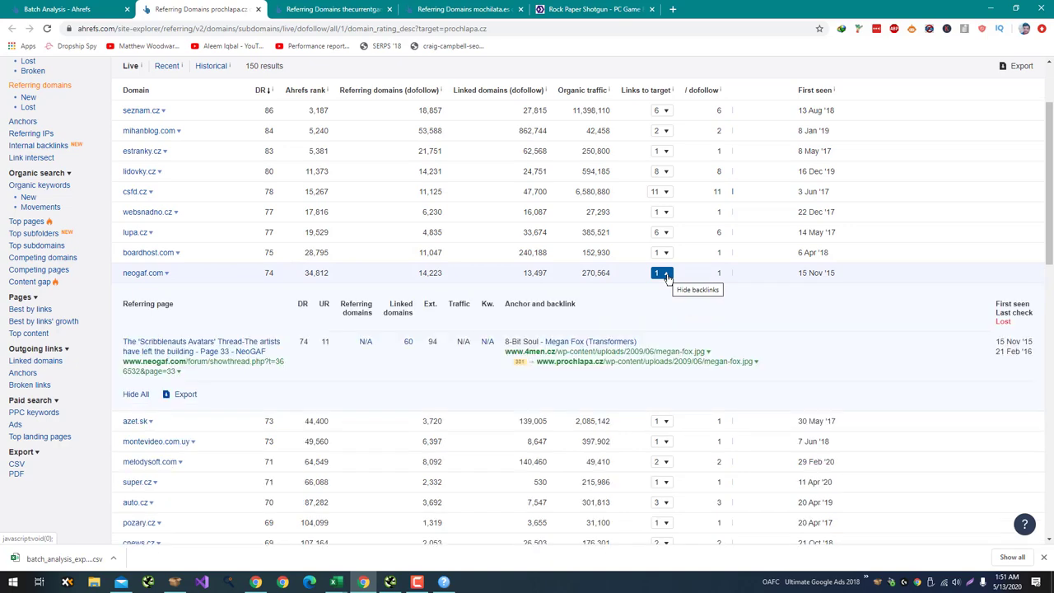
Step: Look through the rest of the first page of sites linking to prochlapa.cz
scroll(667, 279, "down", 5)
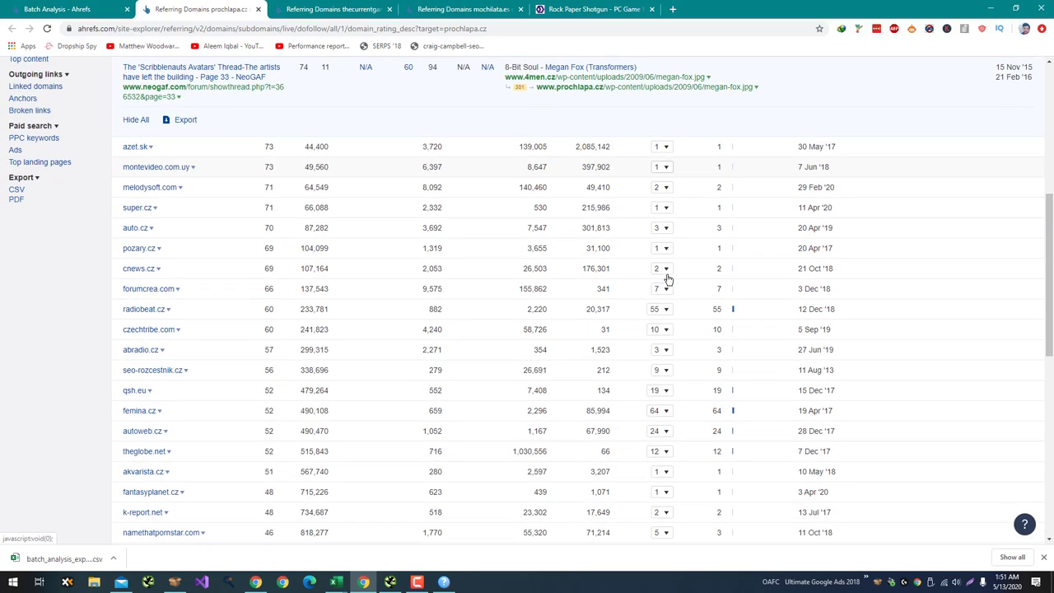
scroll(668, 278, "down", 8)
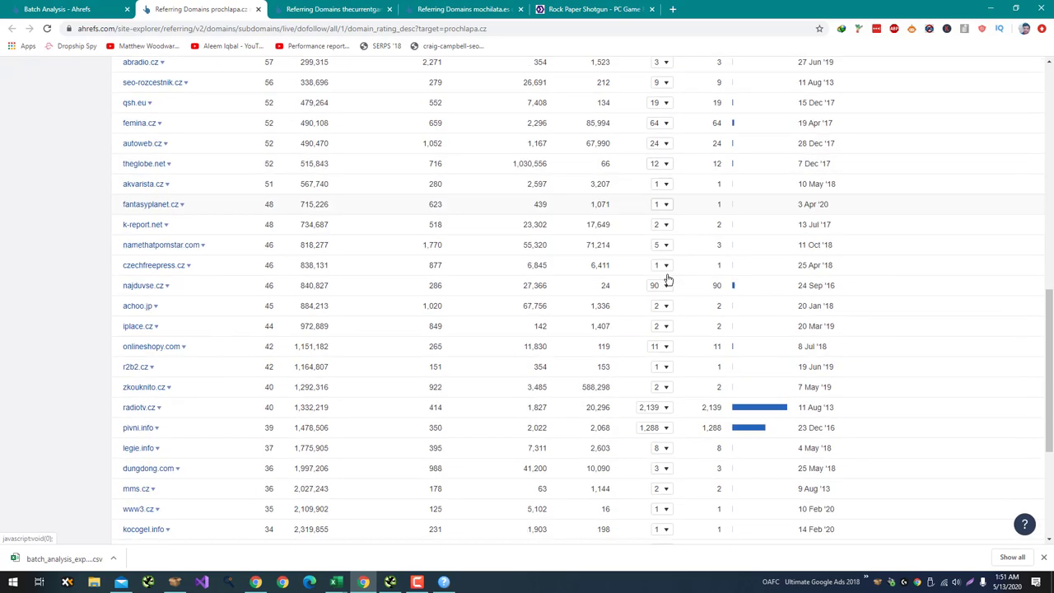
scroll(667, 278, "down", 2)
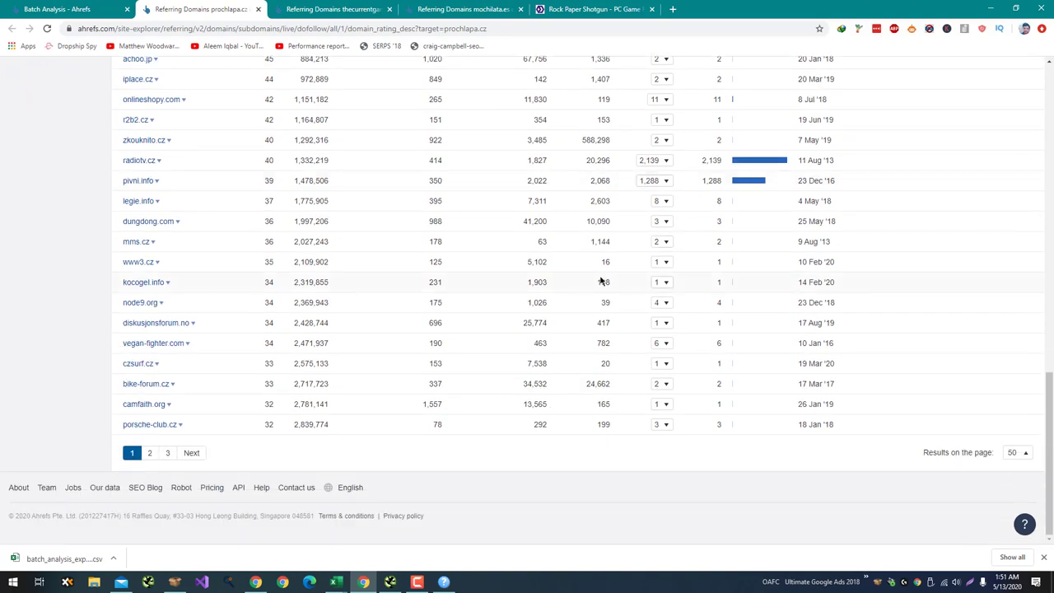
scroll(602, 282, "up", 15)
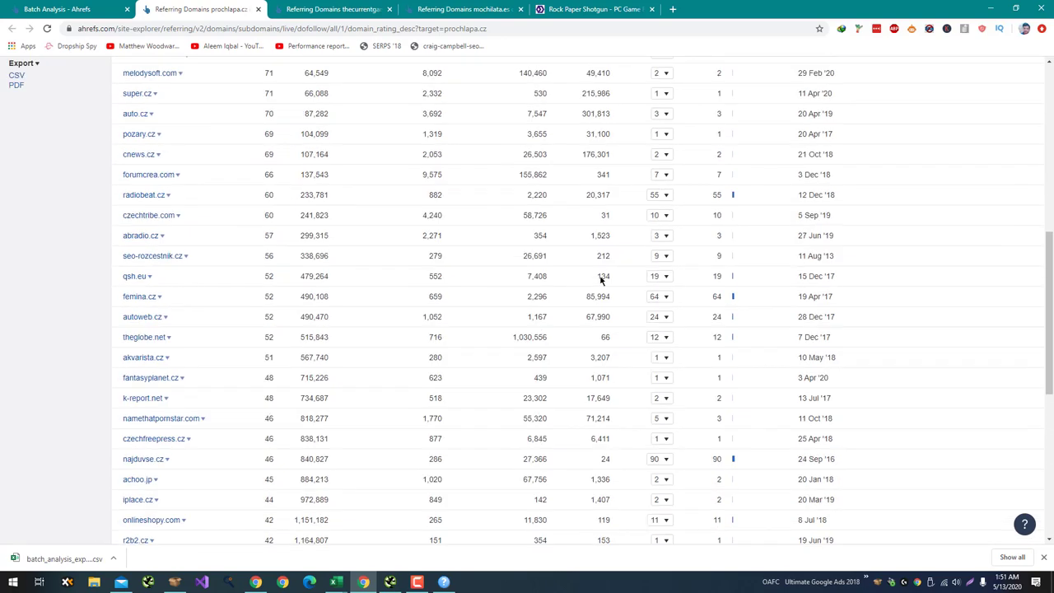
scroll(602, 282, "up", 3)
key("ctrl+f")
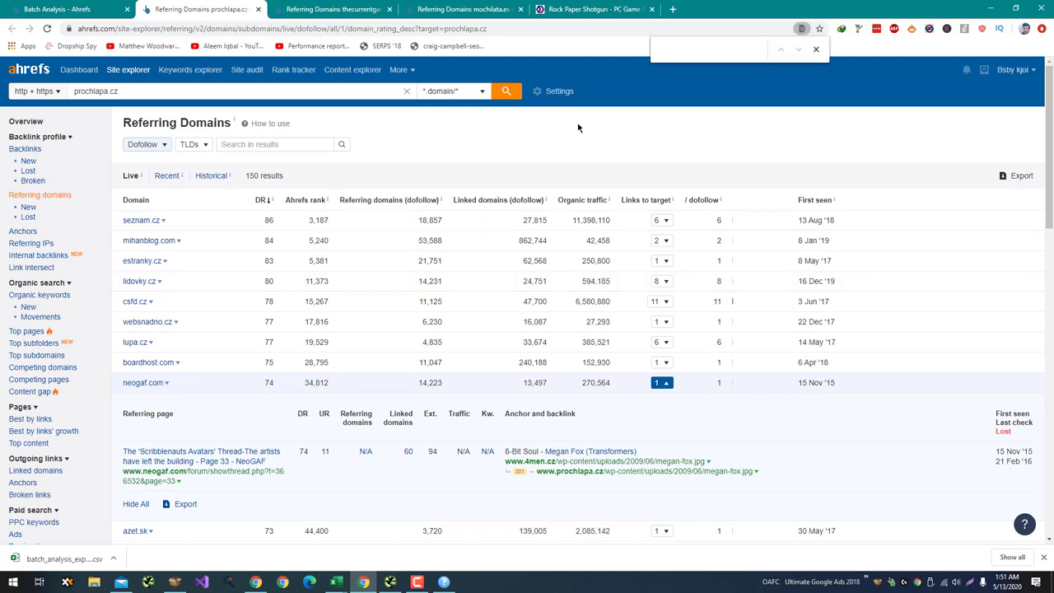
Step: Search Google for "buy .cz" in a new tab
key("ctrl+t")
type("buy .c")
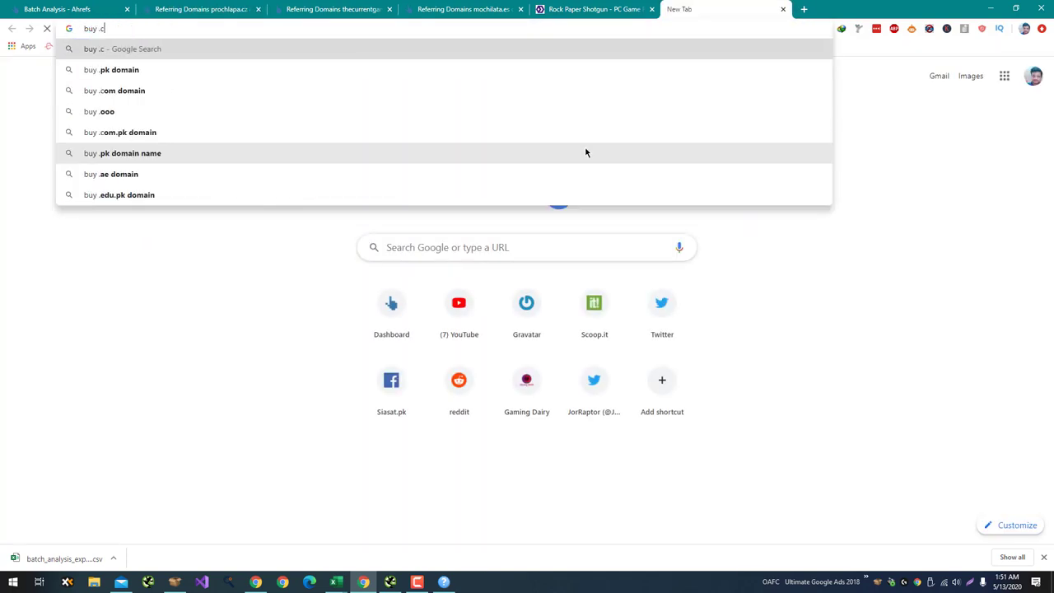
type("z")
key("Return")
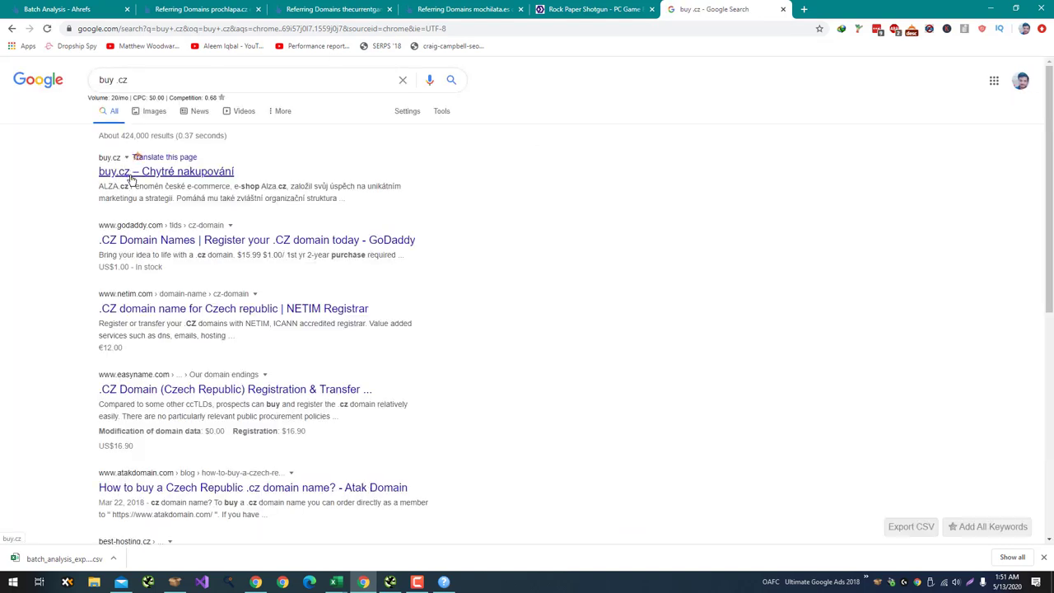
Step: Search Google for ".cz" in another new tab and skim the results
key("ctrl+t")
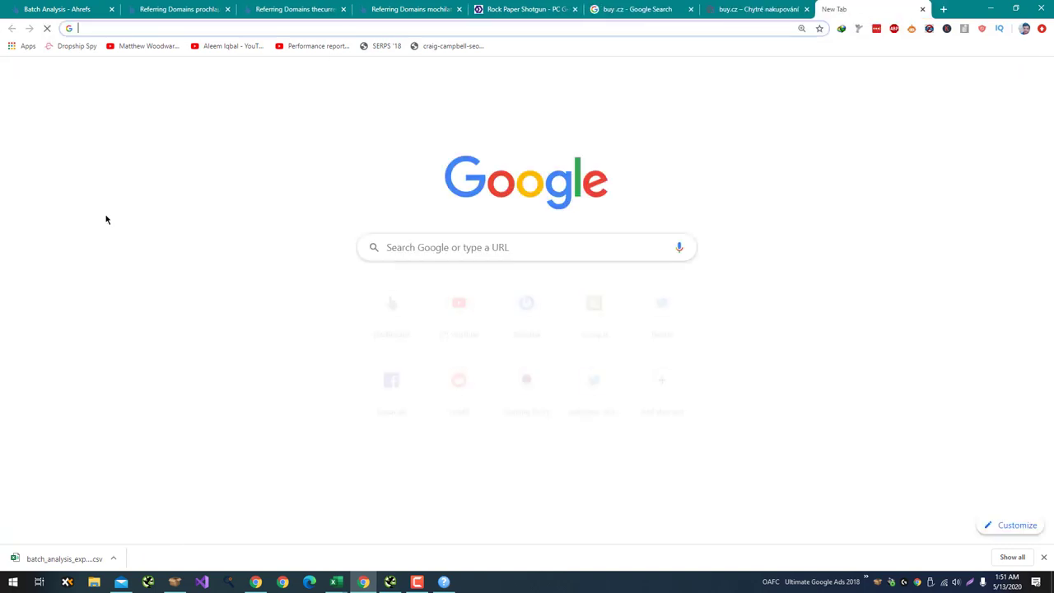
type(".cz")
key("Return")
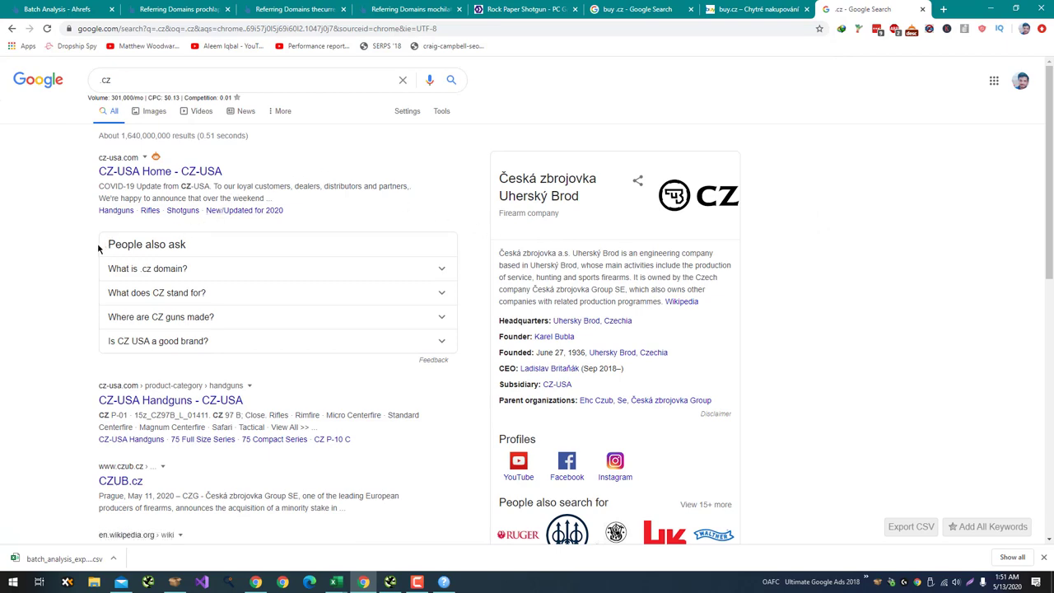
scroll(98, 245, "down", 3)
scroll(98, 250, "up", 3)
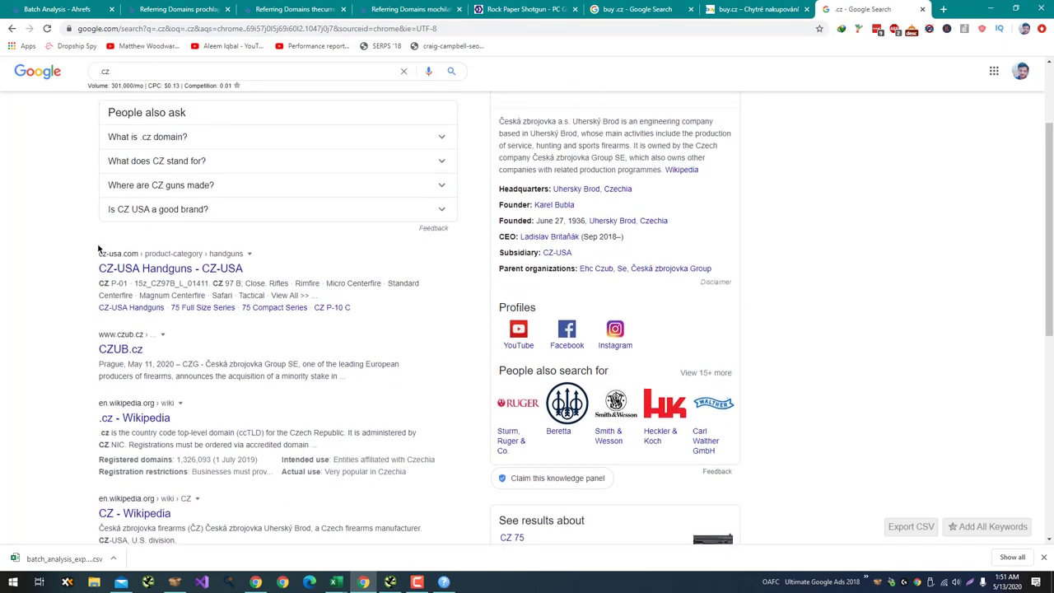
Step: Extend the search to ".cz stands for", check the country definition, and close that search tab
left_click(141, 83)
type("s")
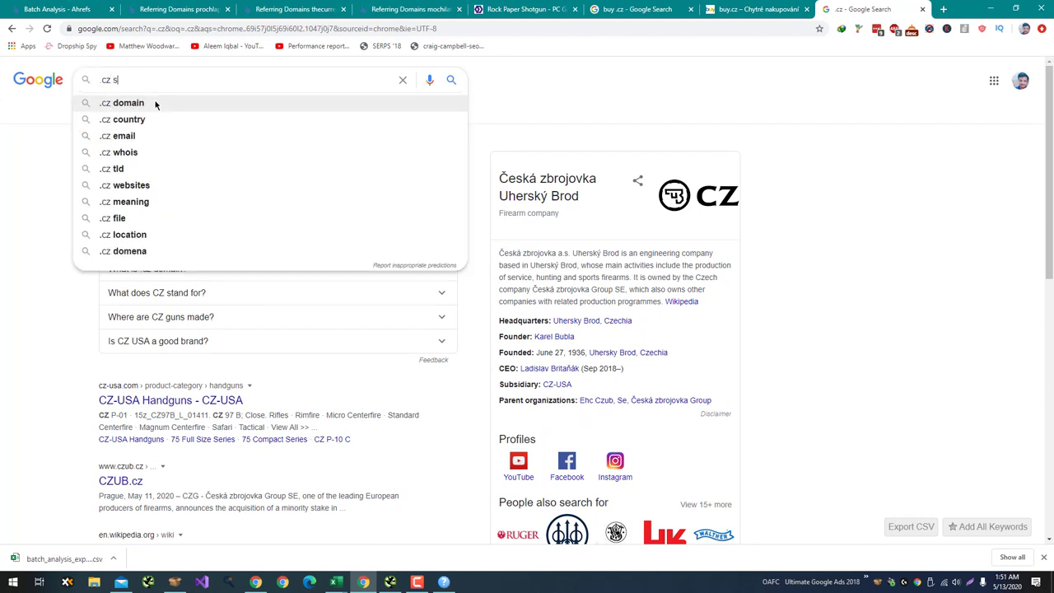
type("tands for")
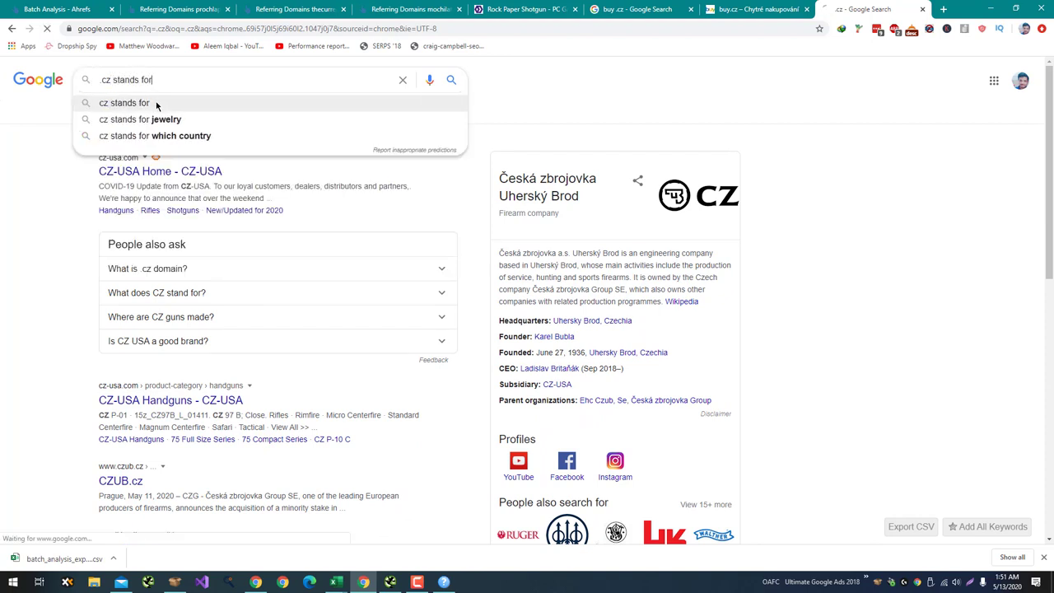
key("Return")
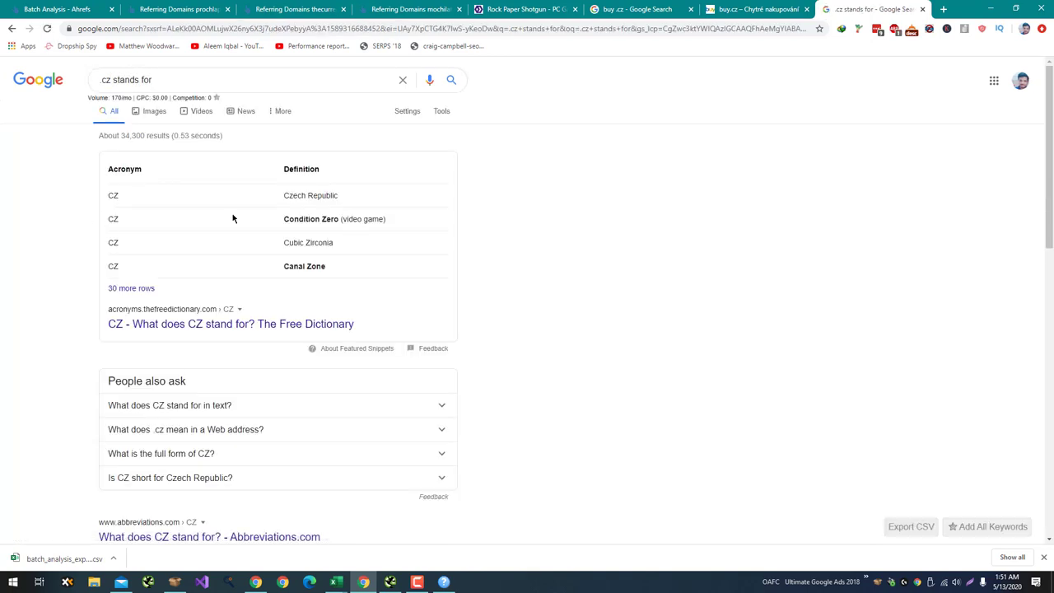
triple_click(324, 195)
key("ctrl+w")
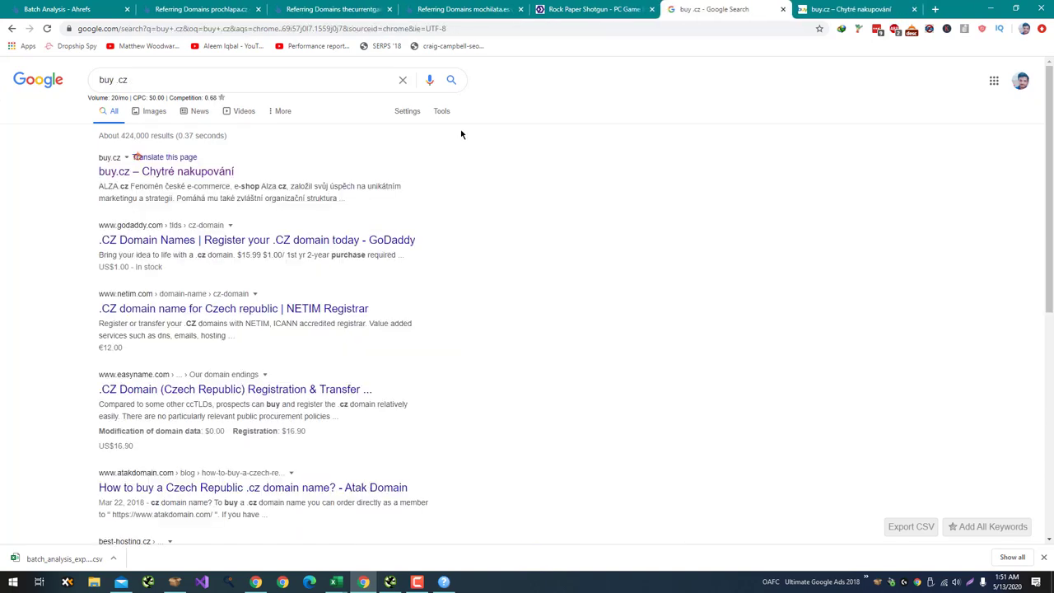
Step: Open the buy.cz tab and look through its page content
left_click(904, 6)
scroll(517, 210, "down", 2)
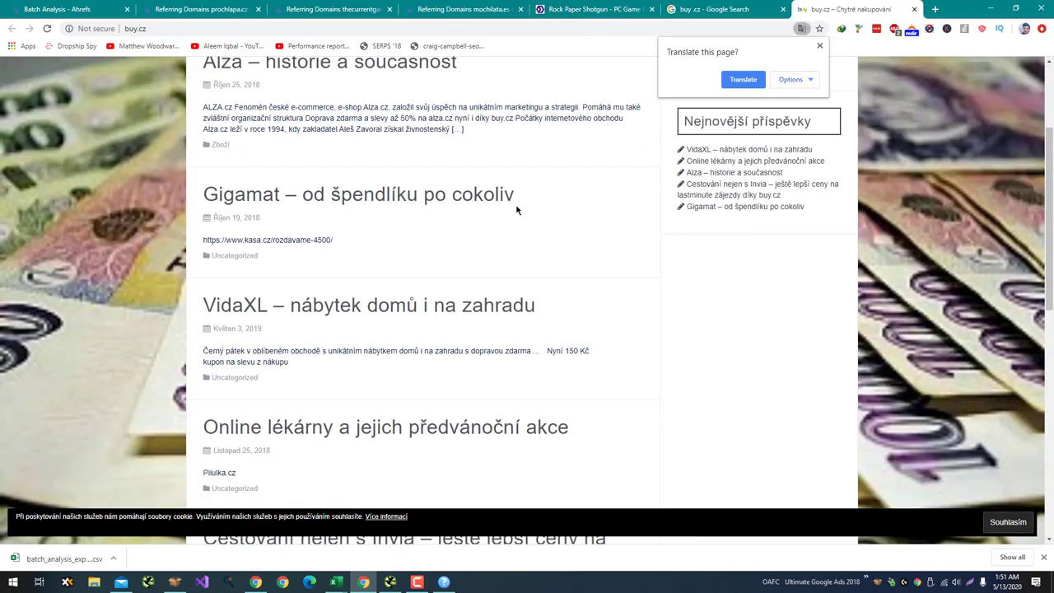
scroll(518, 209, "up", 3)
Step: Return to the Batch Analysis results for the second batch and export them as a CSV file
left_click(105, 10)
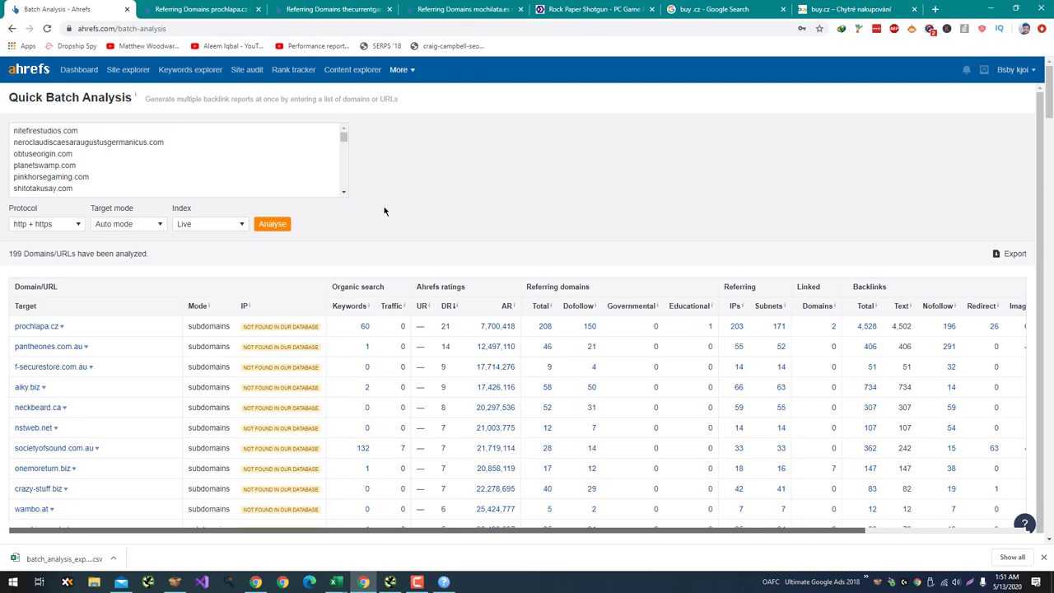
scroll(539, 198, "down", 2)
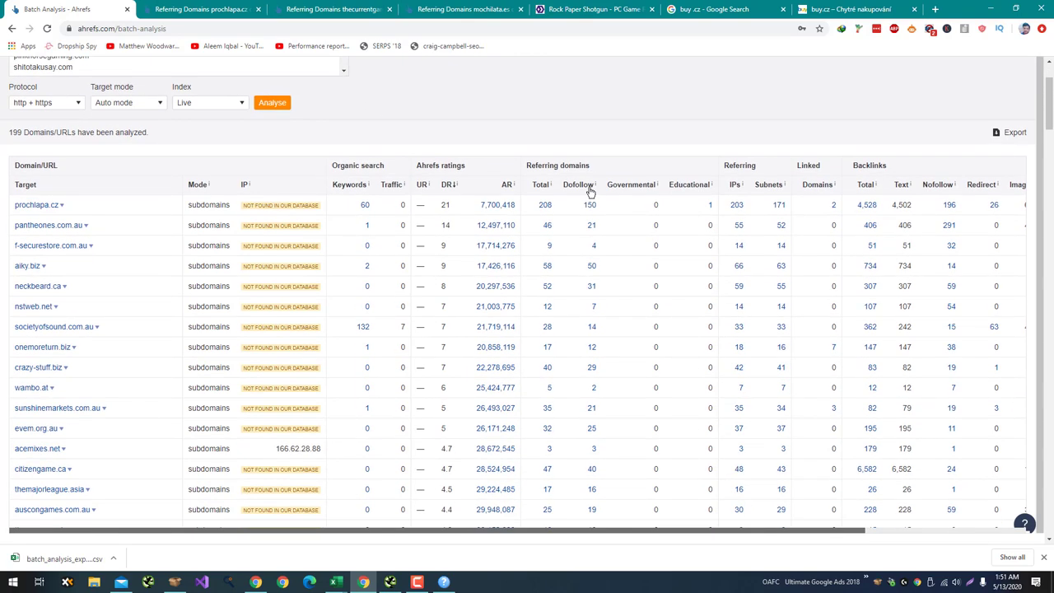
left_click(1014, 133)
left_click(609, 350)
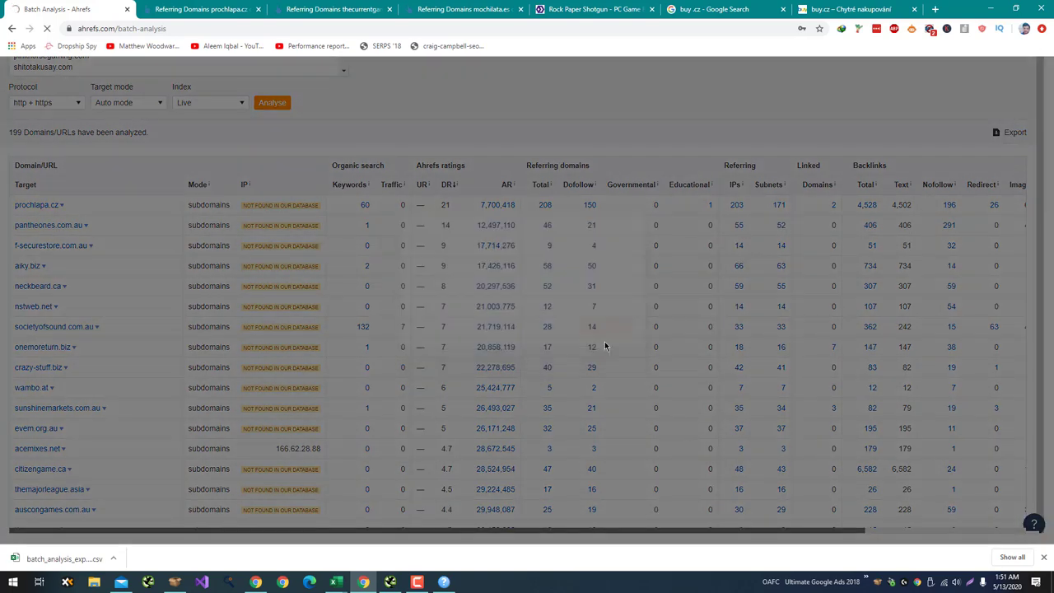
Step: Switch to Bulk Moz DA Checker and examine the DA and PA values of the top domains
key("alt+Tab")
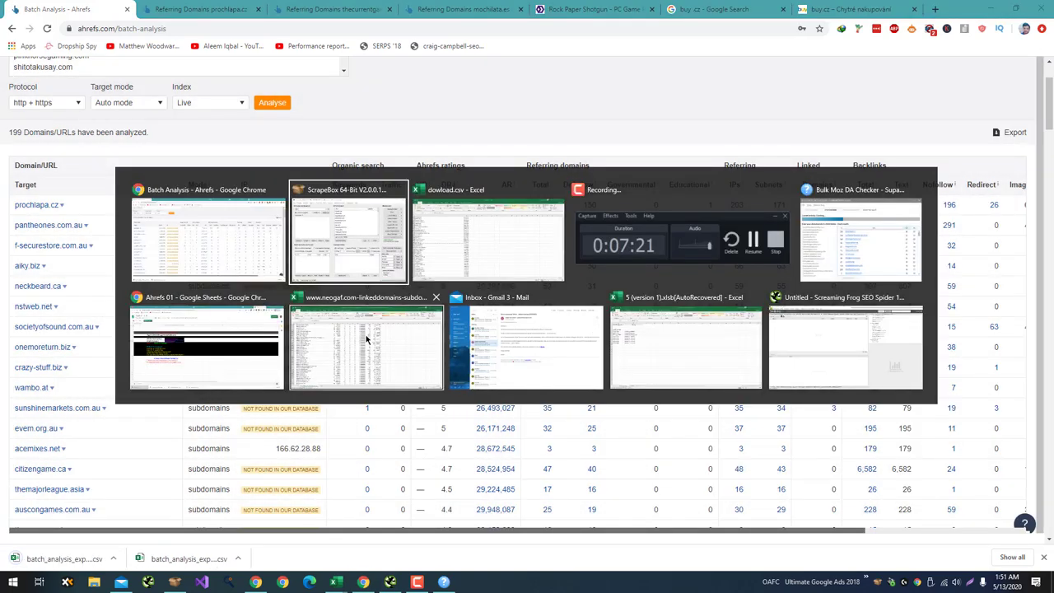
key("Tab")
key("Tab")
key("Tab")
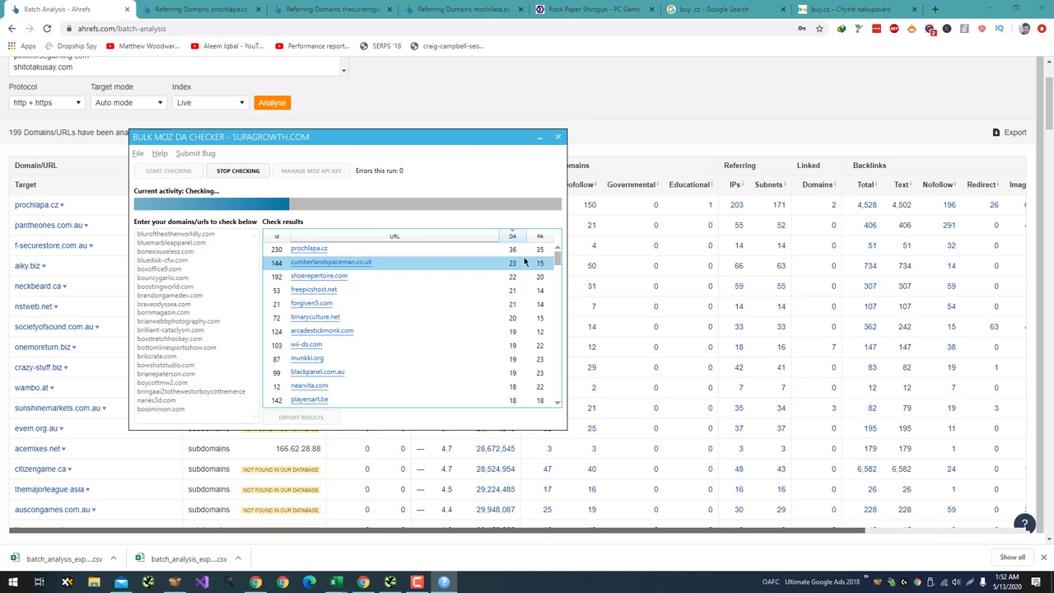
Step: Switch to dowload.csv in Excel and copy the domains from newleafblog.ca in row 401 through barackthevalley.com in row 620
key("alt+Tab")
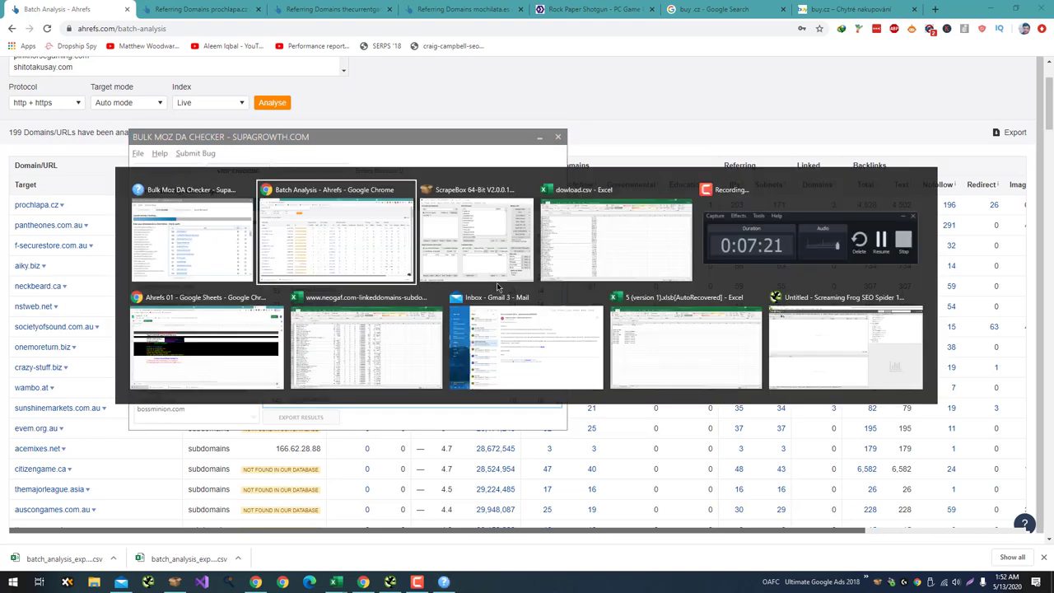
key("alt+Tab")
key("Tab")
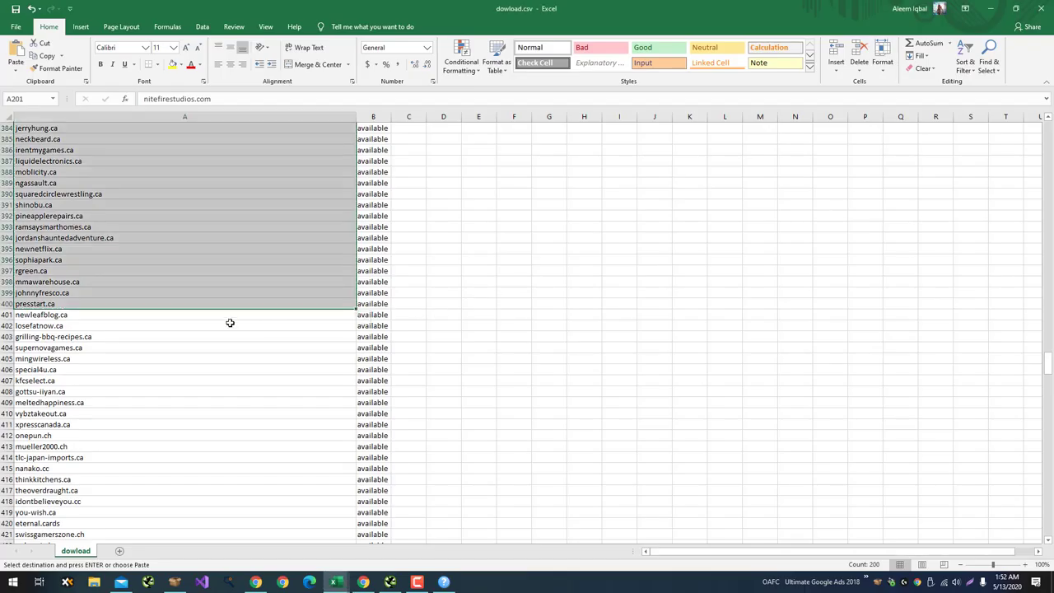
left_click_drag(229, 314, 221, 237)
key("ctrl+c")
key("alt+Tab")
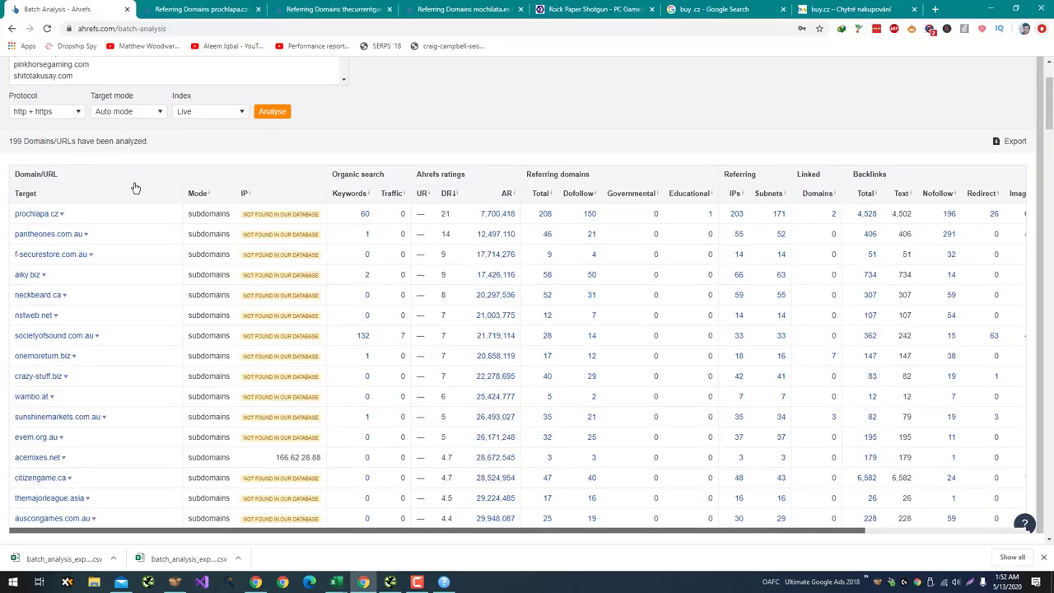
Step: Replace the domain list in Ahrefs Batch Analysis with the copied batch and run the analysis
scroll(136, 188, "up", 3)
left_click(233, 146)
key("ctrl+a")
key("ctrl+v")
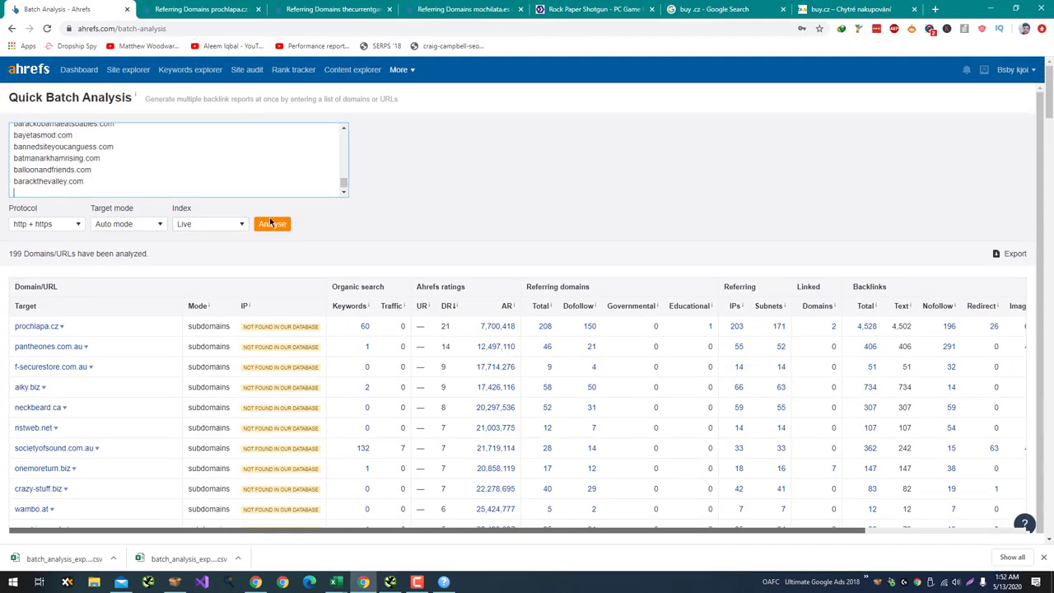
left_click(273, 224)
Step: Check the DA results in Bulk Moz DA Checker, and sort the new Batch Analysis results by DR from highest to lowest
key("alt+Tab")
key("Tab")
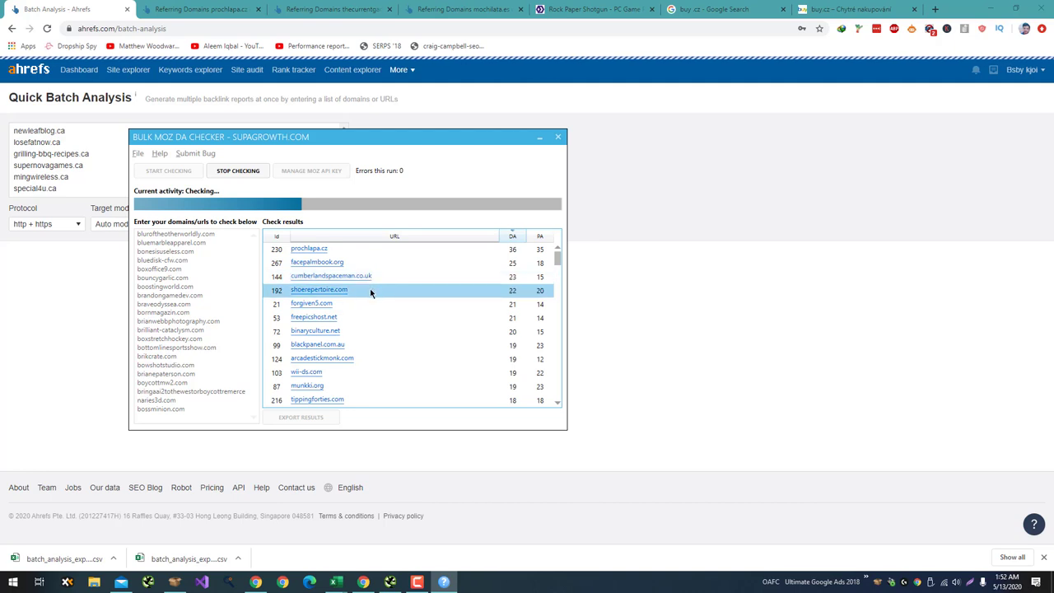
key("alt+Tab")
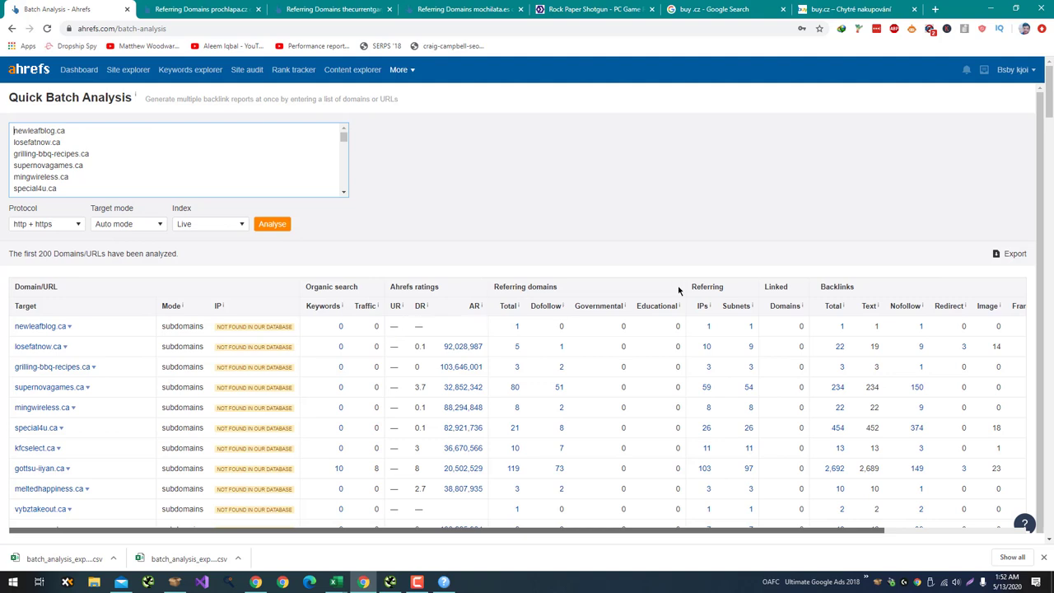
left_click(418, 307)
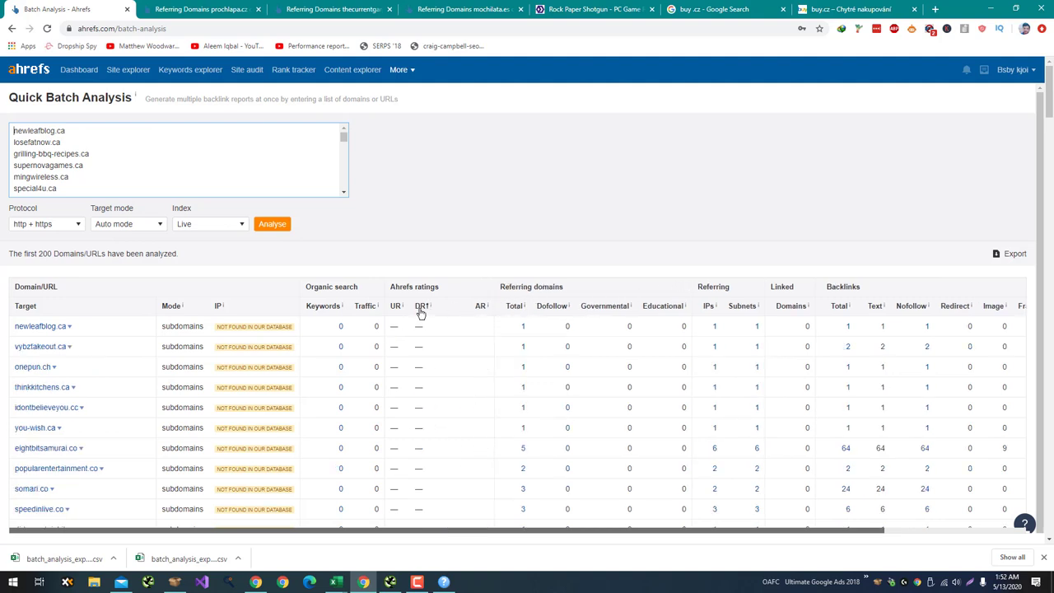
left_click(421, 312)
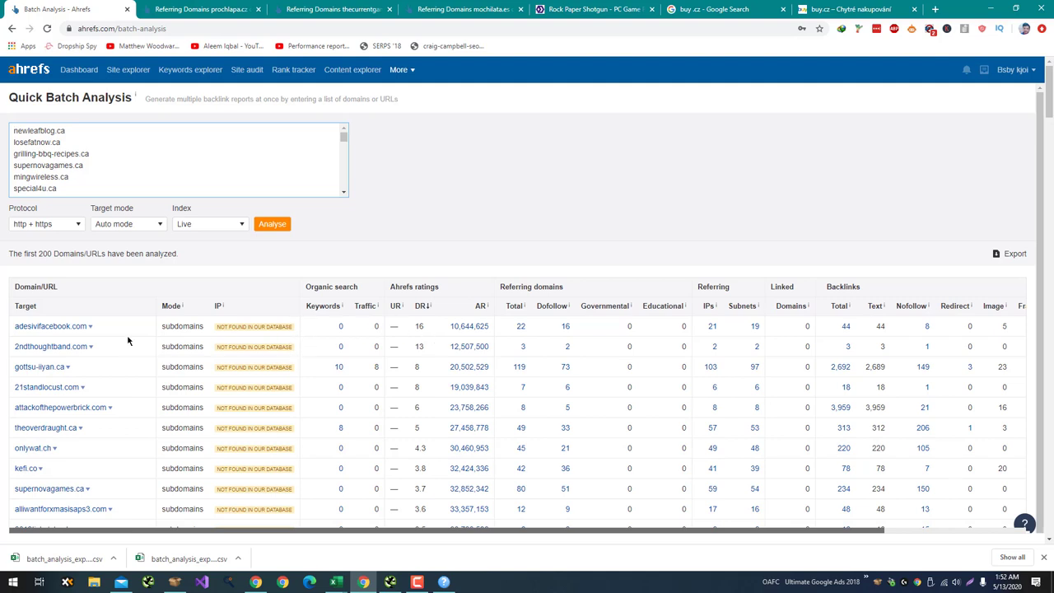
Step: Open the referring domains reports of adesivifacebook.com and supernovagames.ca in new tabs
right_click(524, 328)
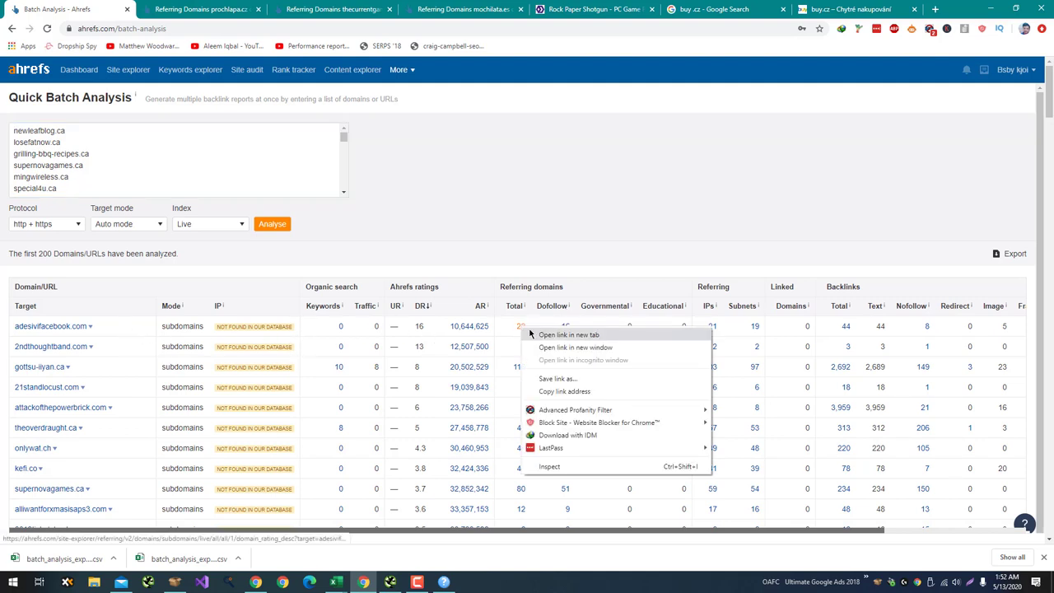
left_click(533, 333)
scroll(529, 330, "down", 1)
scroll(545, 354, "down", 2)
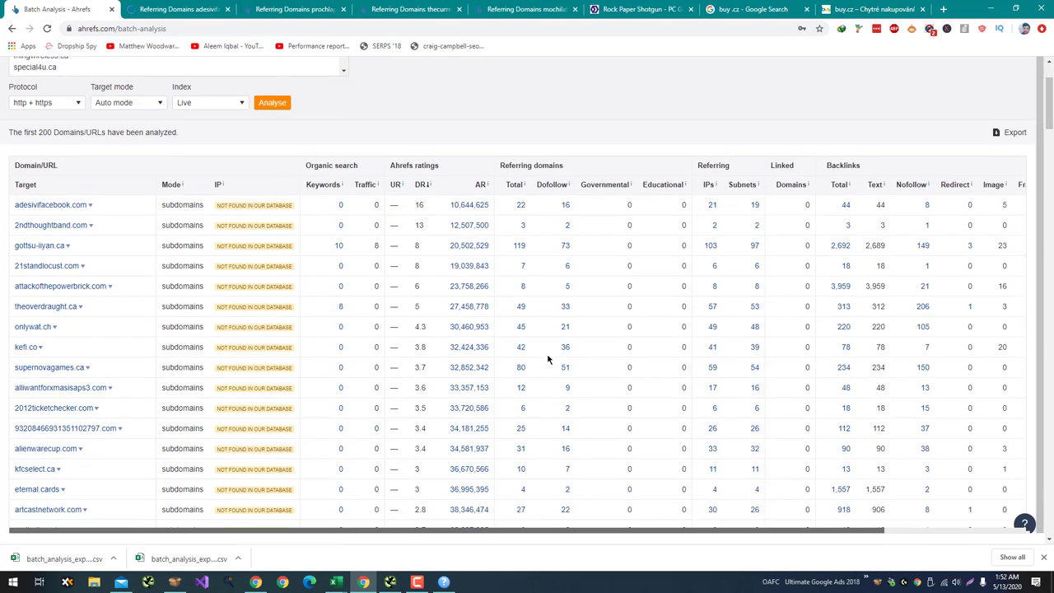
right_click(521, 370)
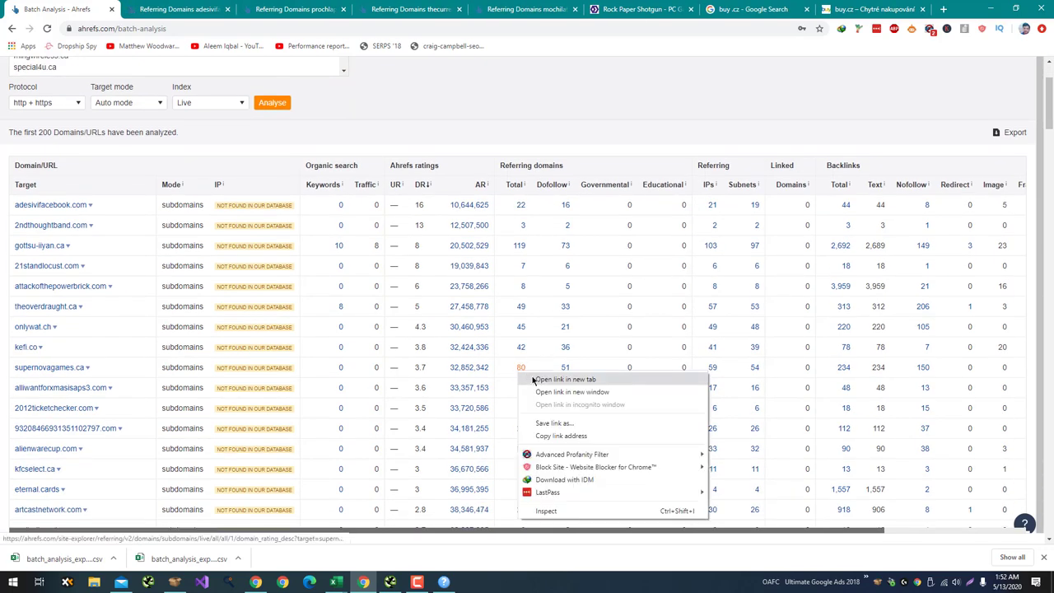
left_click(534, 382)
Step: Examine the referring domains of supernovagames.ca, including the individual backlinks from reddit.com
left_click(260, 9)
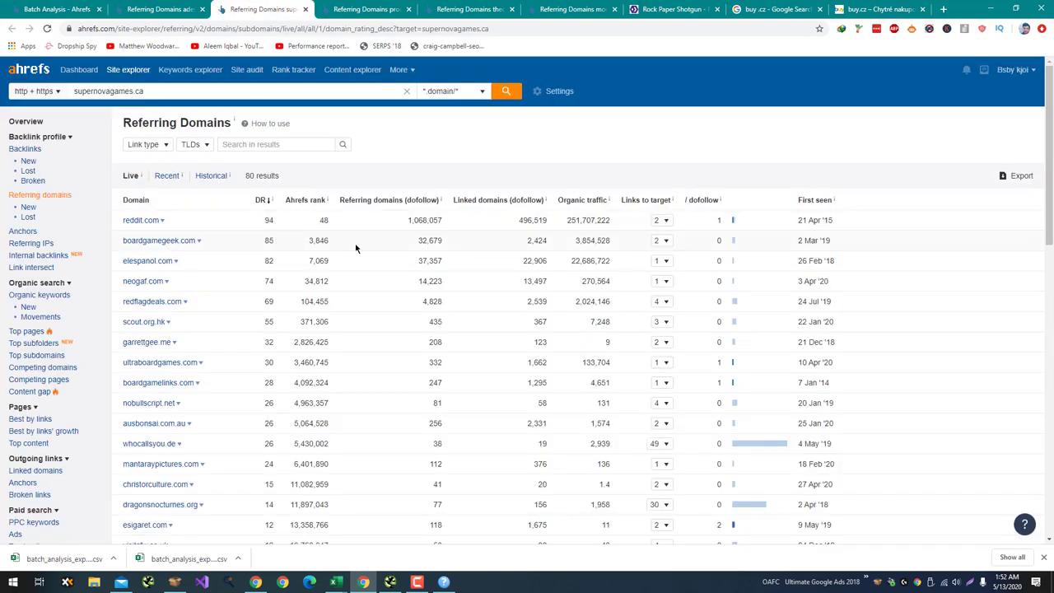
left_click(659, 221)
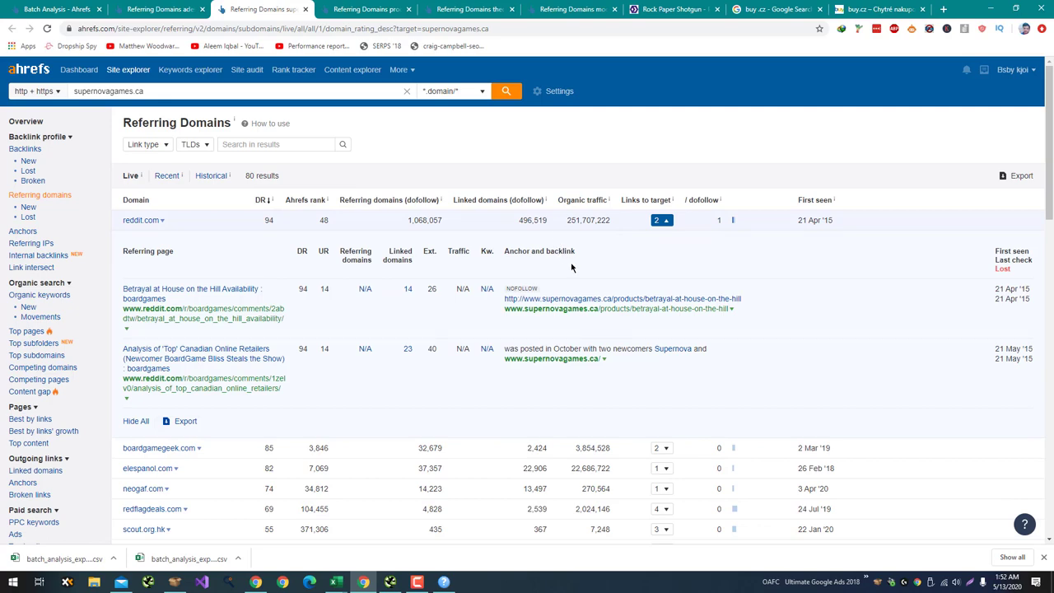
scroll(572, 268, "down", 10)
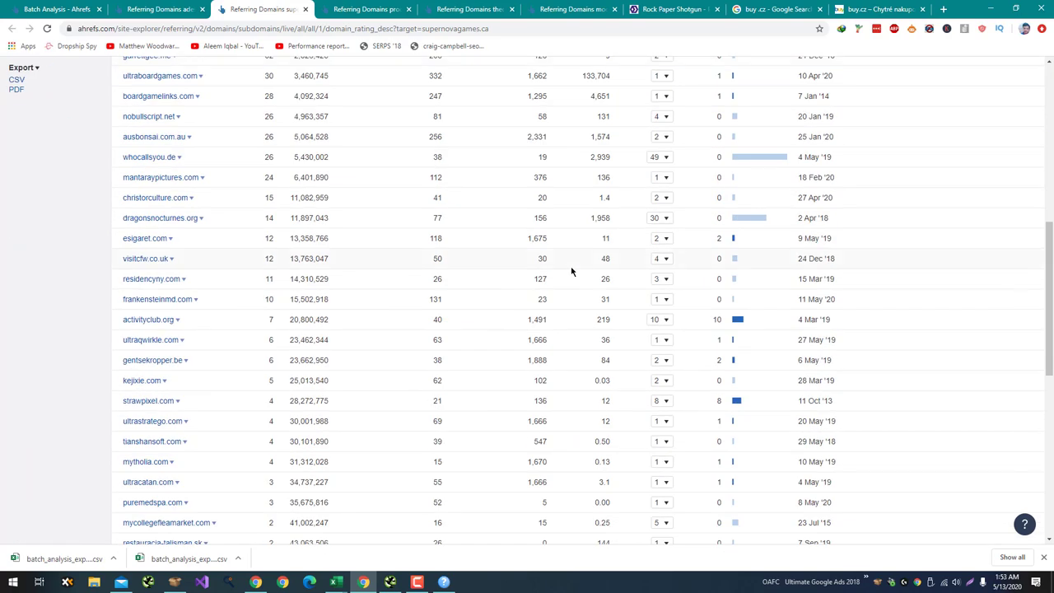
scroll(571, 271, "down", 4)
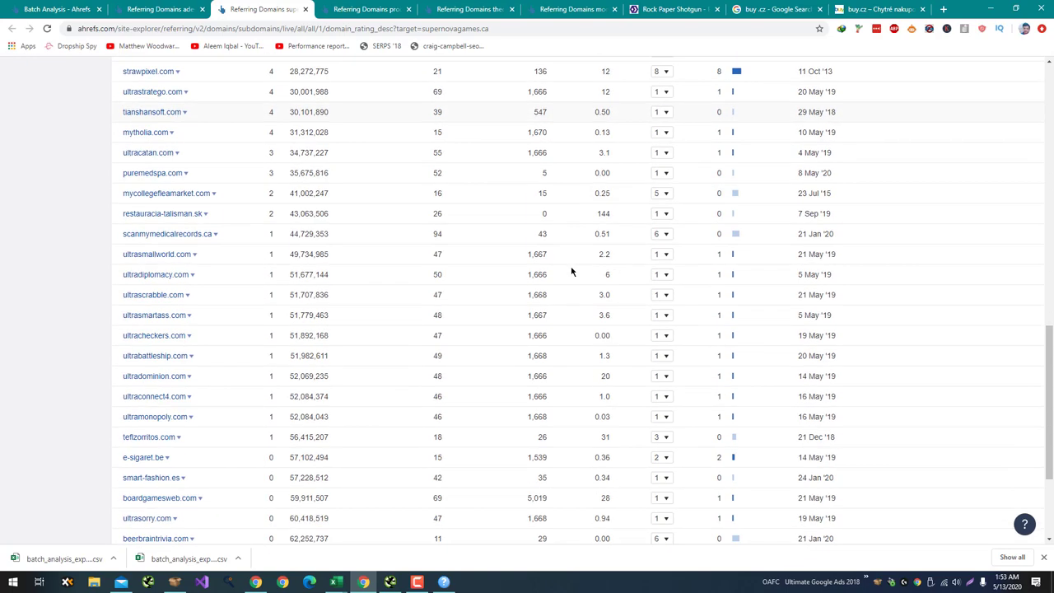
scroll(572, 271, "down", 2)
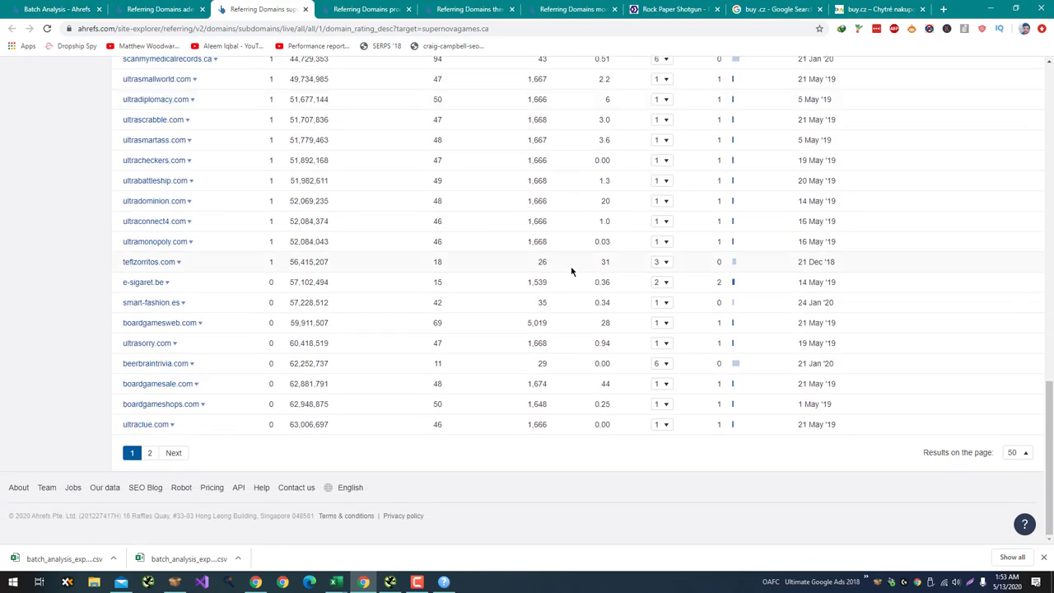
scroll(572, 271, "up", 2)
scroll(572, 271, "up", 2)
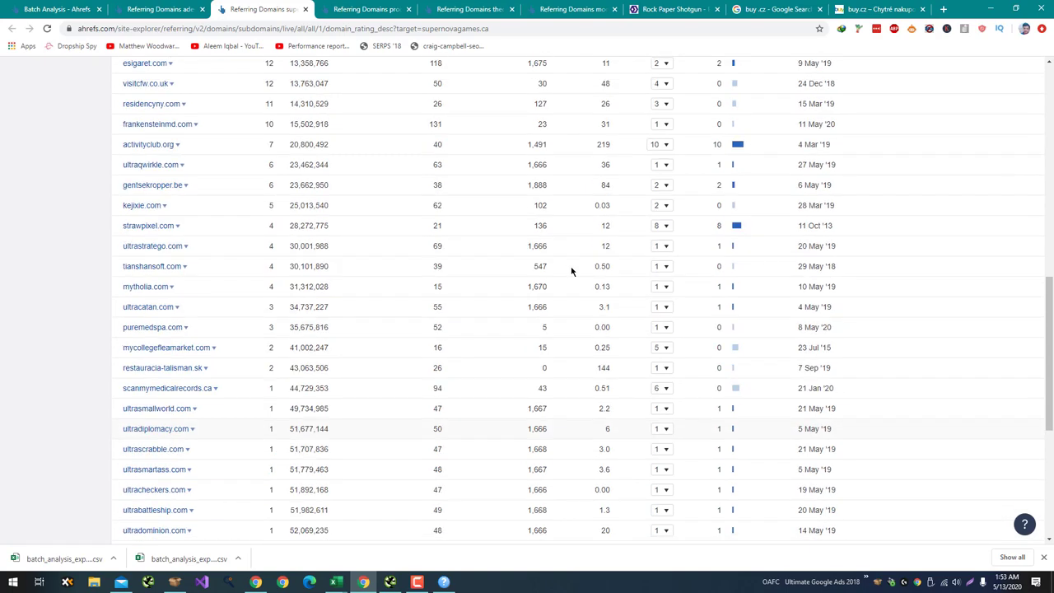
scroll(572, 271, "up", 5)
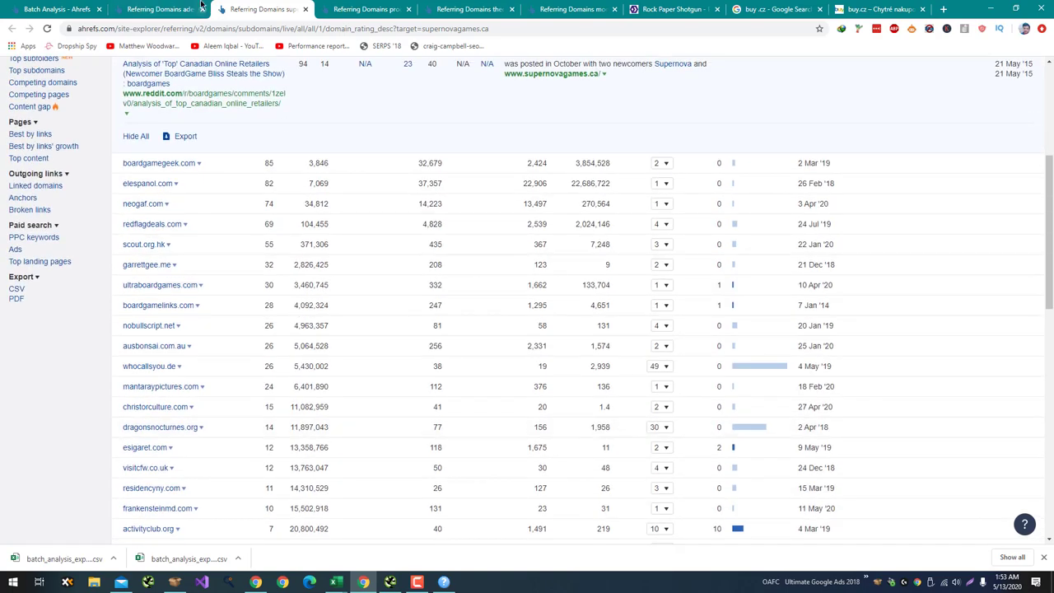
Step: Review the referring domains of adesivifacebook.com and inspect its backlinks from trucchifacebook.com
left_click(185, 10)
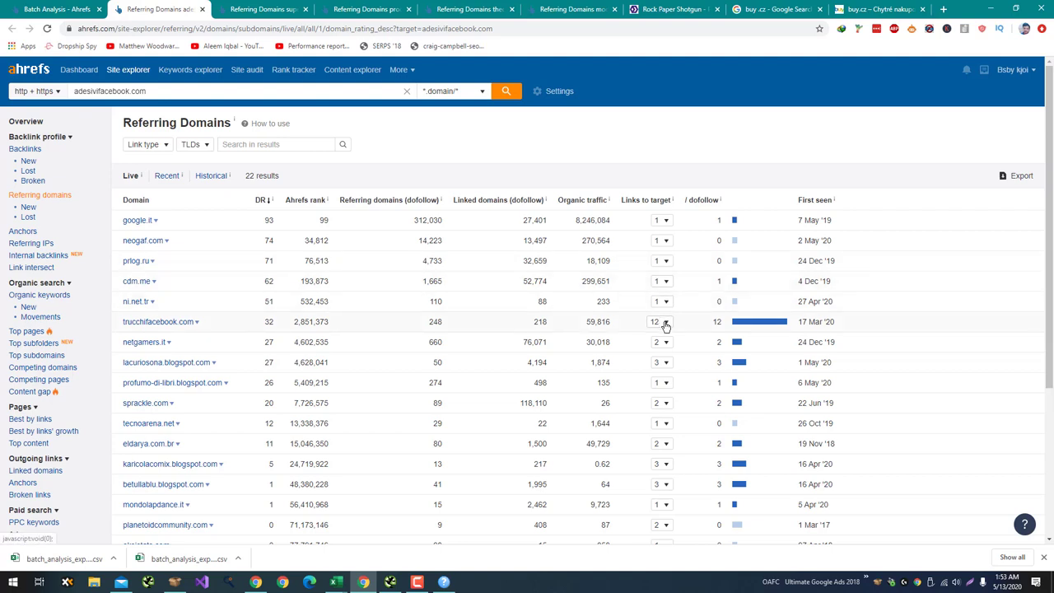
left_click(664, 322)
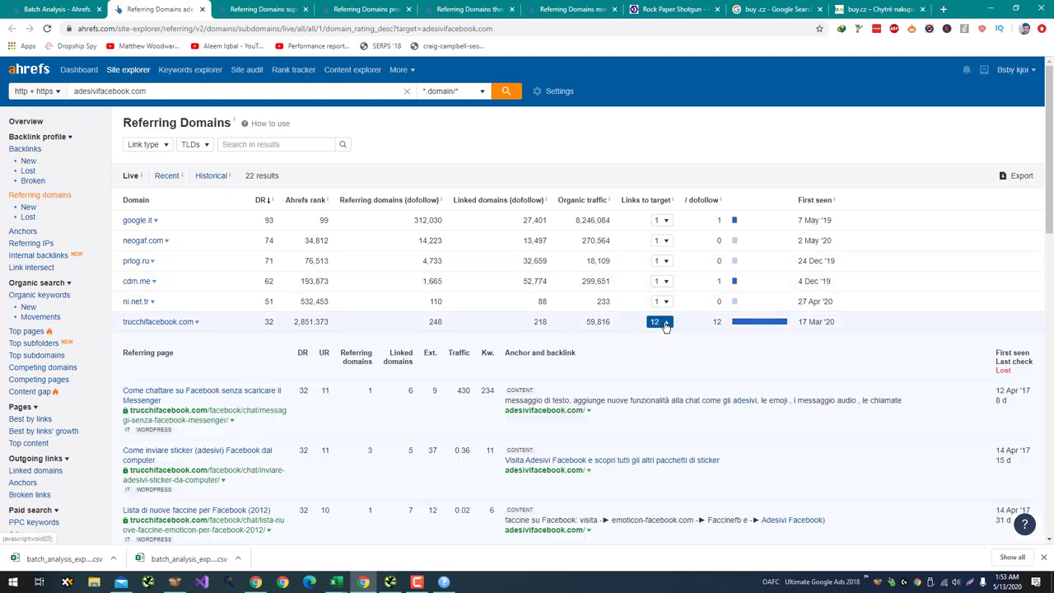
left_click(664, 322)
Step: Return to the Batch Analysis results, look through the DR-sorted domains, and export them as a UTF-16 CSV for Microsoft Excel
left_click(66, 7)
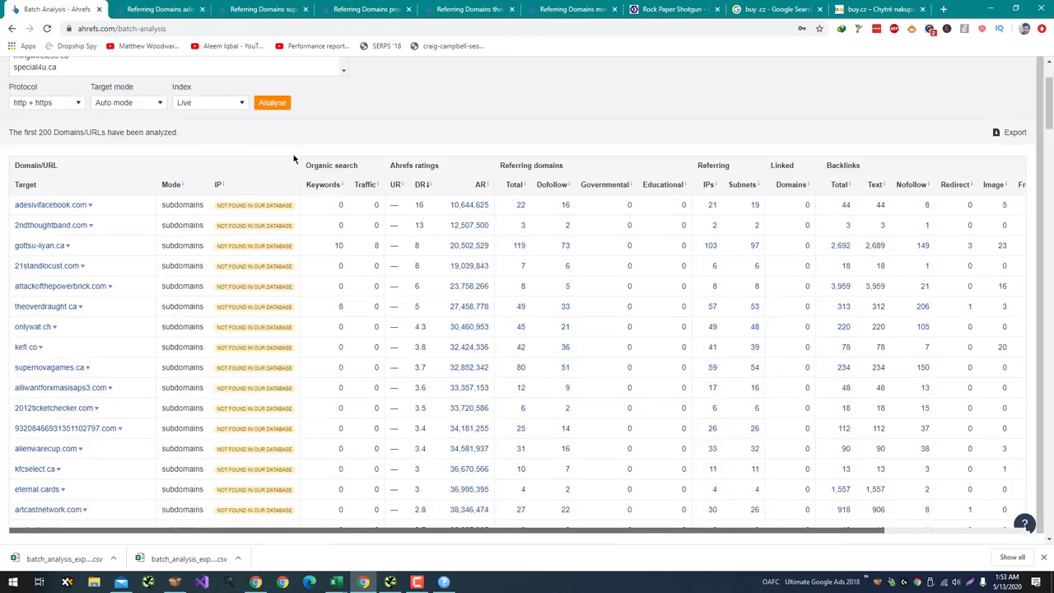
scroll(294, 159, "down", 1)
scroll(294, 159, "down", 5)
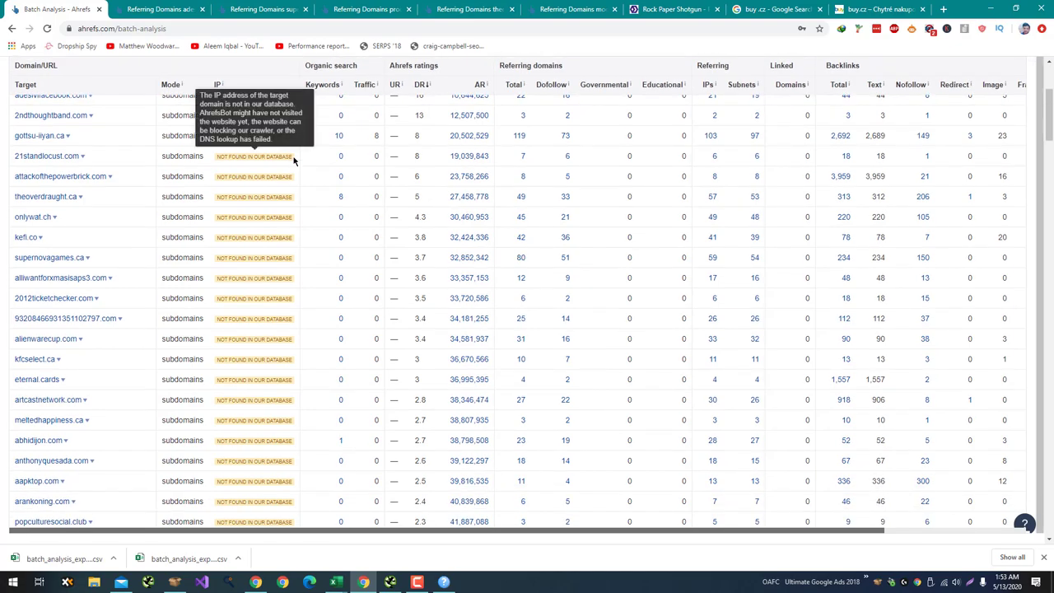
scroll(294, 159, "up", 1)
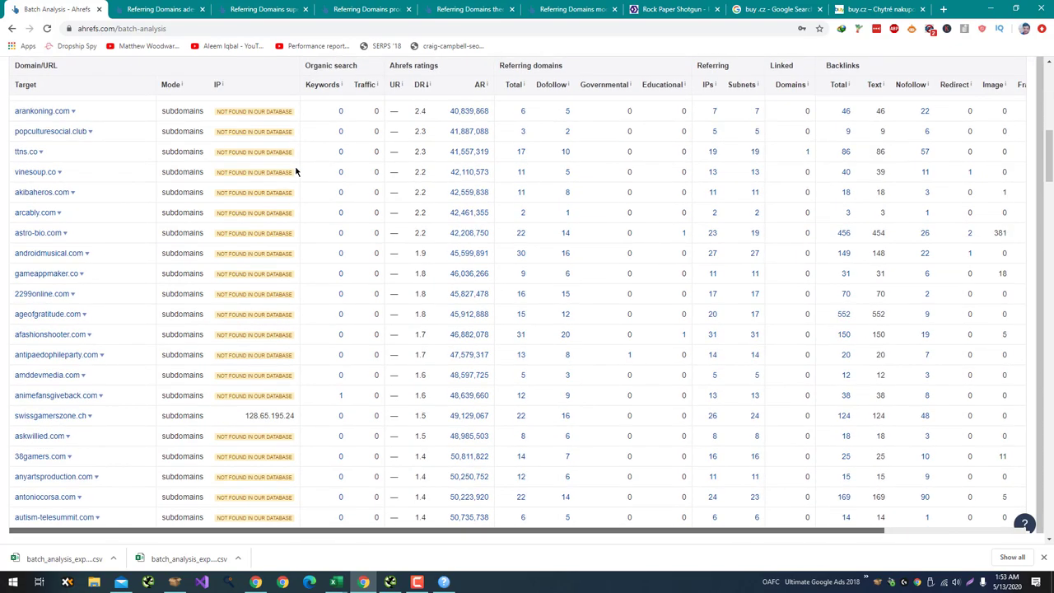
scroll(459, 182, "up", 6)
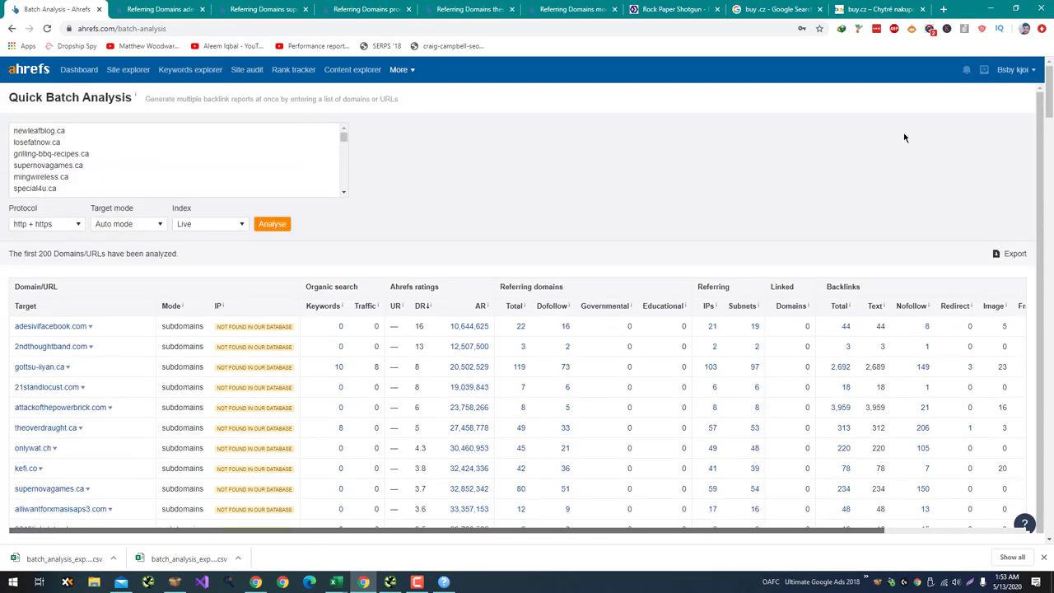
left_click(1012, 253)
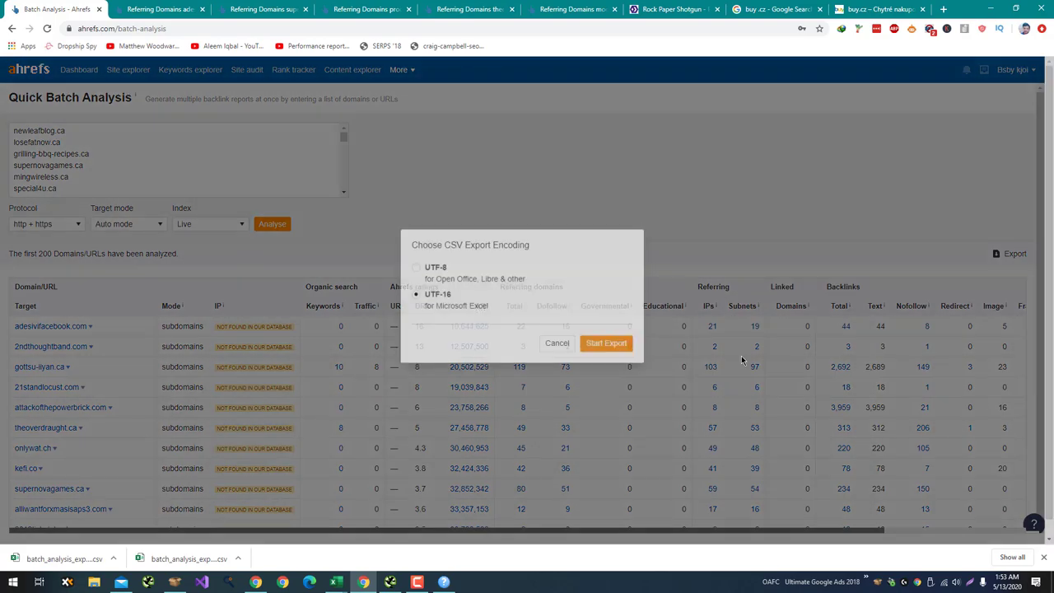
left_click(608, 348)
Step: Switch to dowload.csv and copy the remaining domains from bdg2112.com in row 621 through bossminion.com
key("alt+Tab")
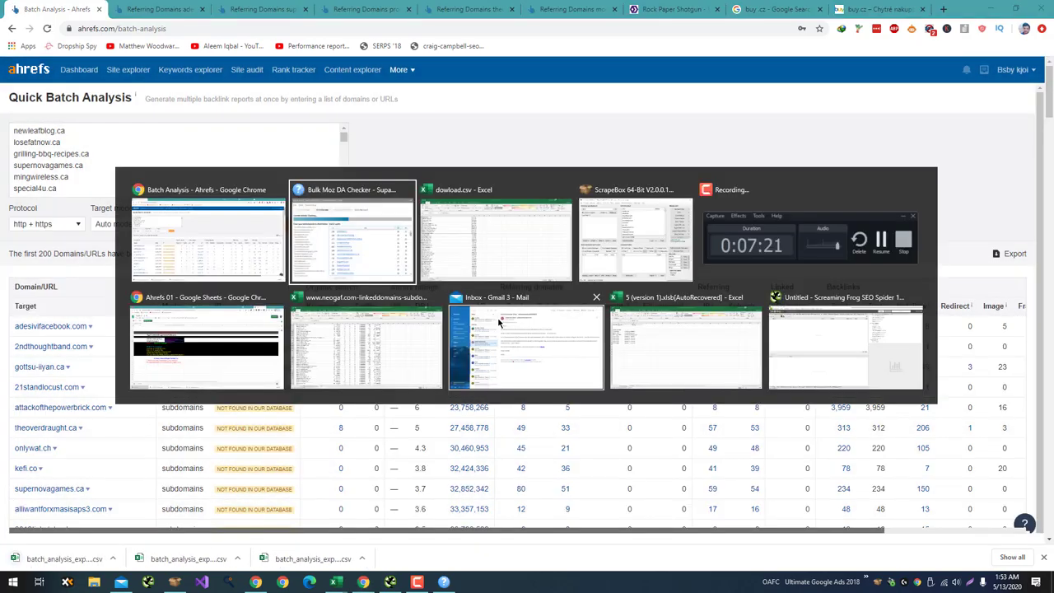
key("alt+Tab")
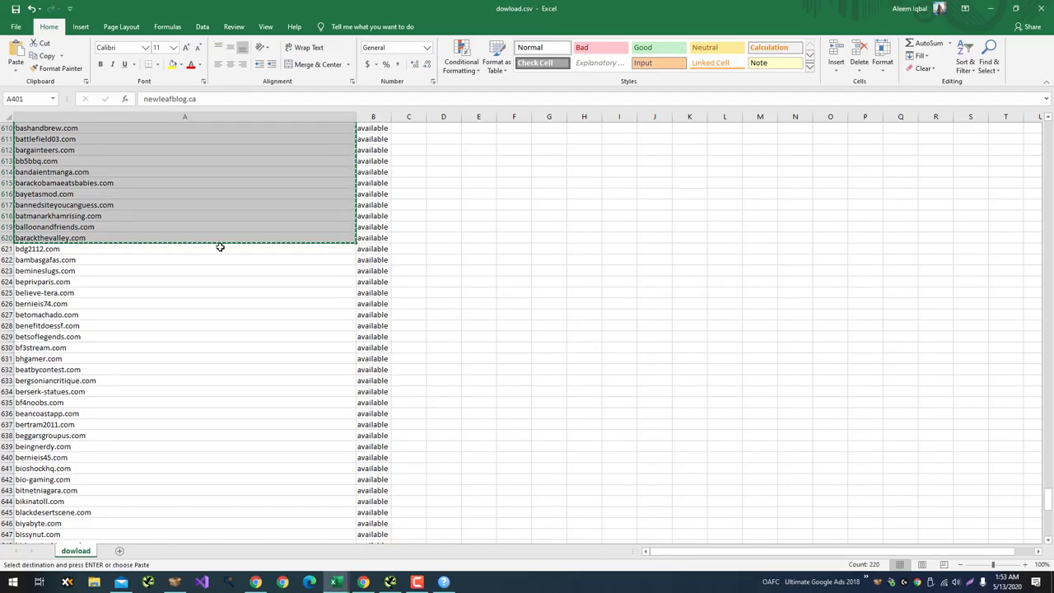
left_click_drag(220, 247, 190, 509)
key("alt+Tab")
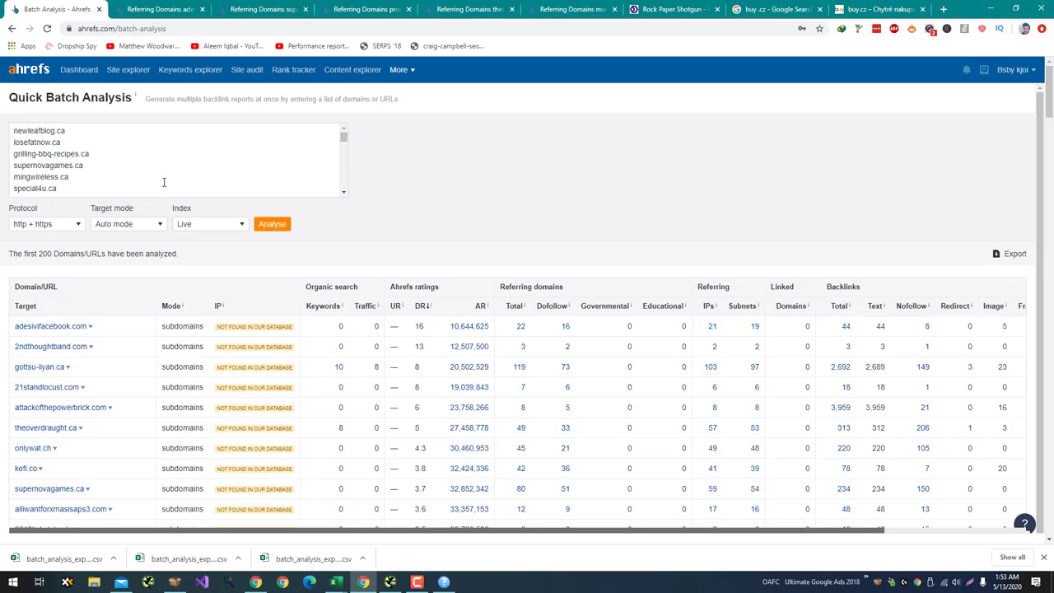
Step: Replace the Batch Analysis domain list with the remaining domains and submit them for analysis
left_click(165, 181)
key("ctrl+a")
key("ctrl+v")
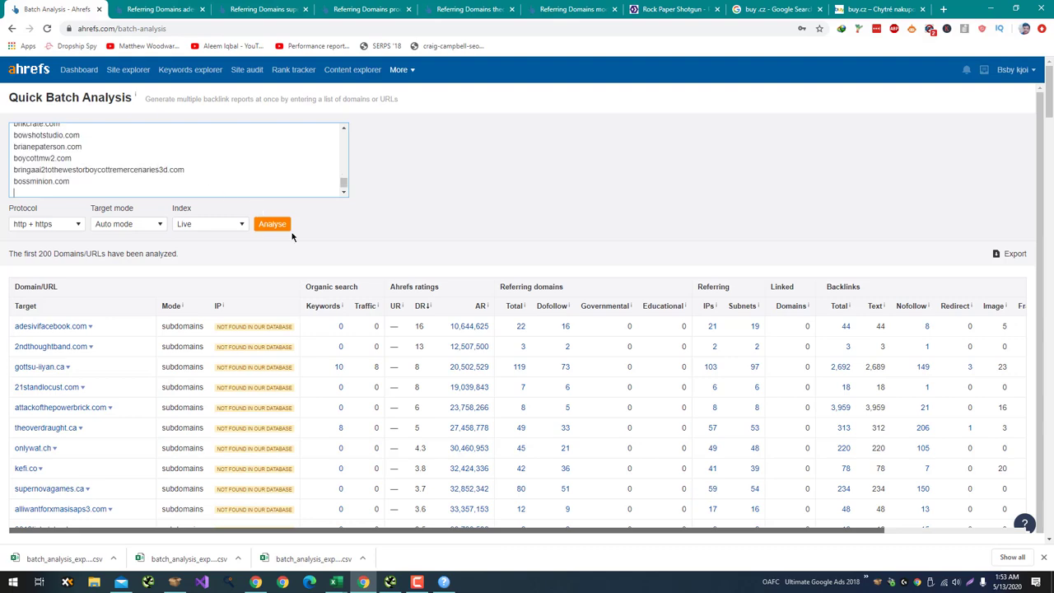
left_click(274, 225)
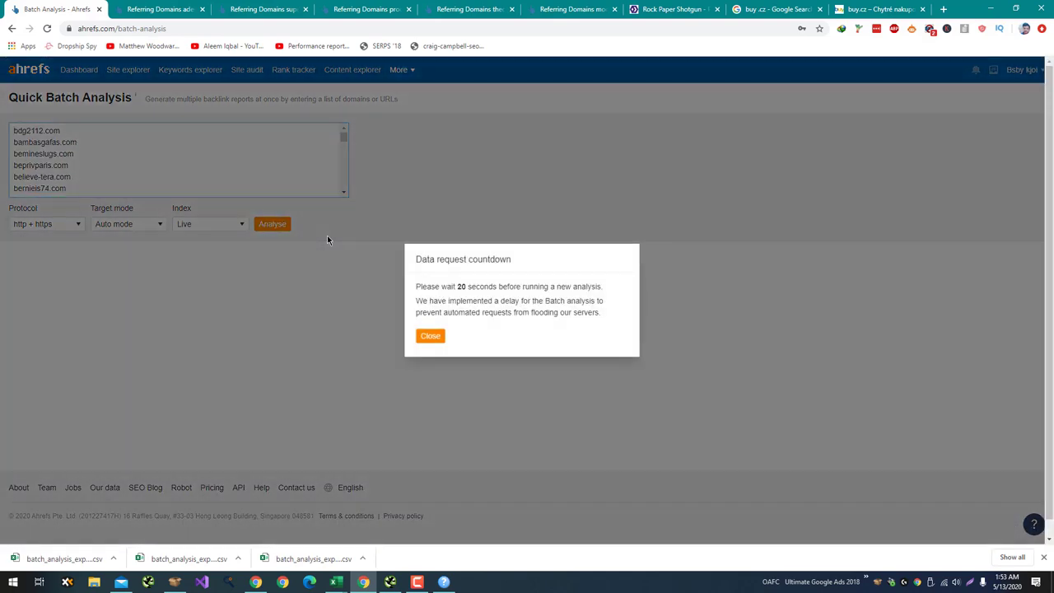
Step: Switch to Bulk Moz DA Checker and look through the DA and PA values down the results list
key("alt+Tab")
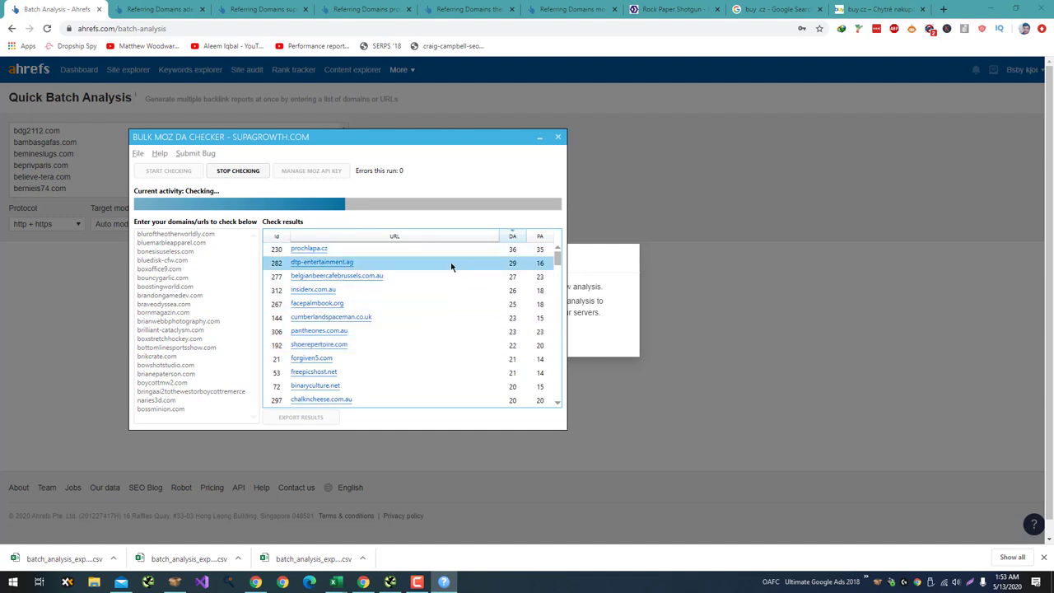
scroll(448, 371, "down", 8)
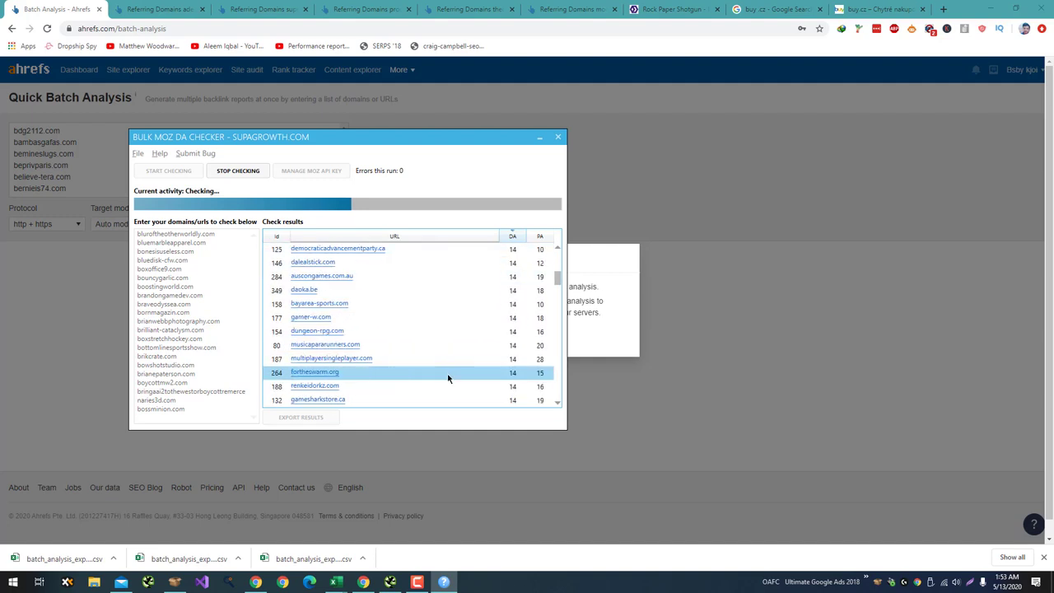
scroll(448, 378, "down", 5)
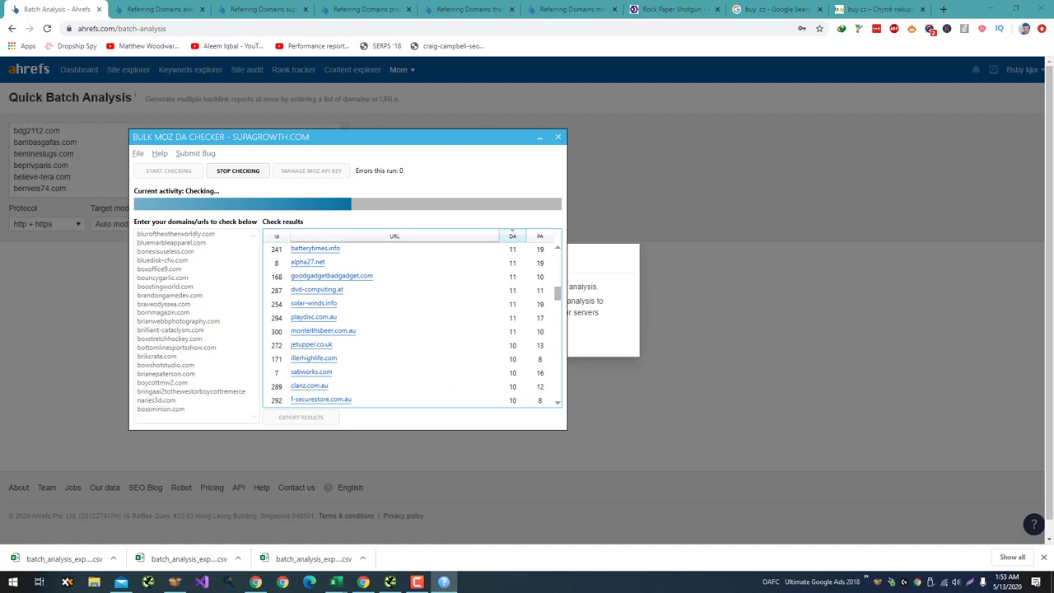
Step: Return to Ahrefs and sort the final batch's results by DR from highest to lowest
left_click(624, 323)
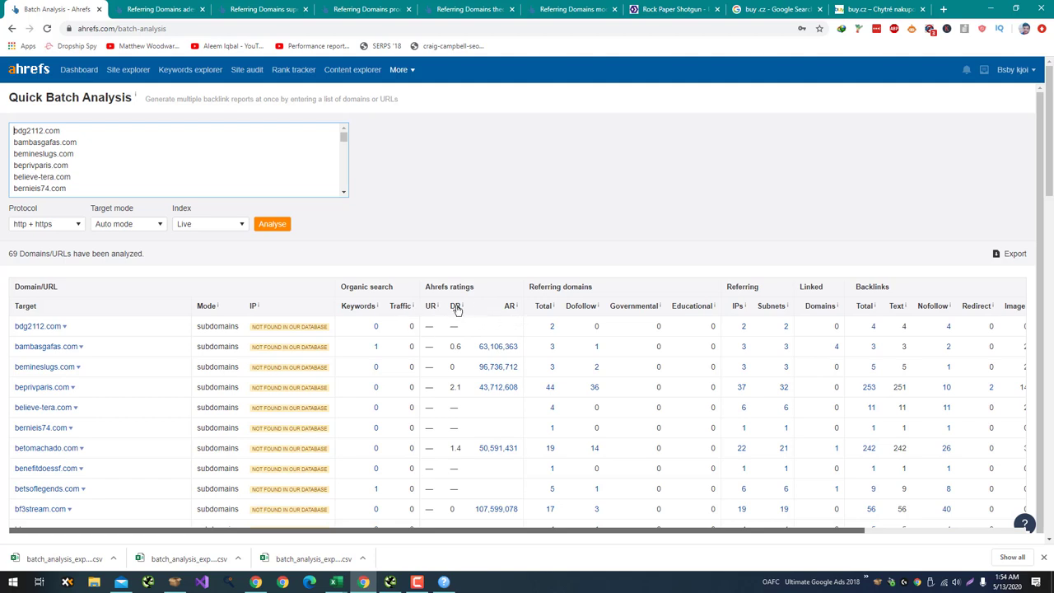
left_click(455, 306)
left_click(457, 309)
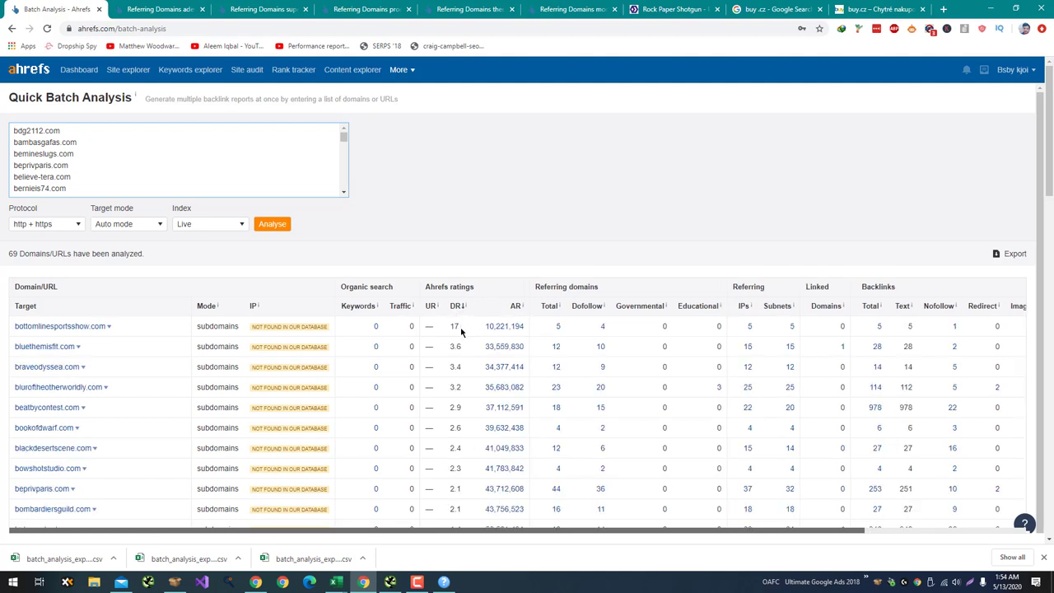
Step: Open the referring domains of bottomlinesportsshow.com in a new tab and look further down the batch results
right_click(558, 331)
left_click(567, 335)
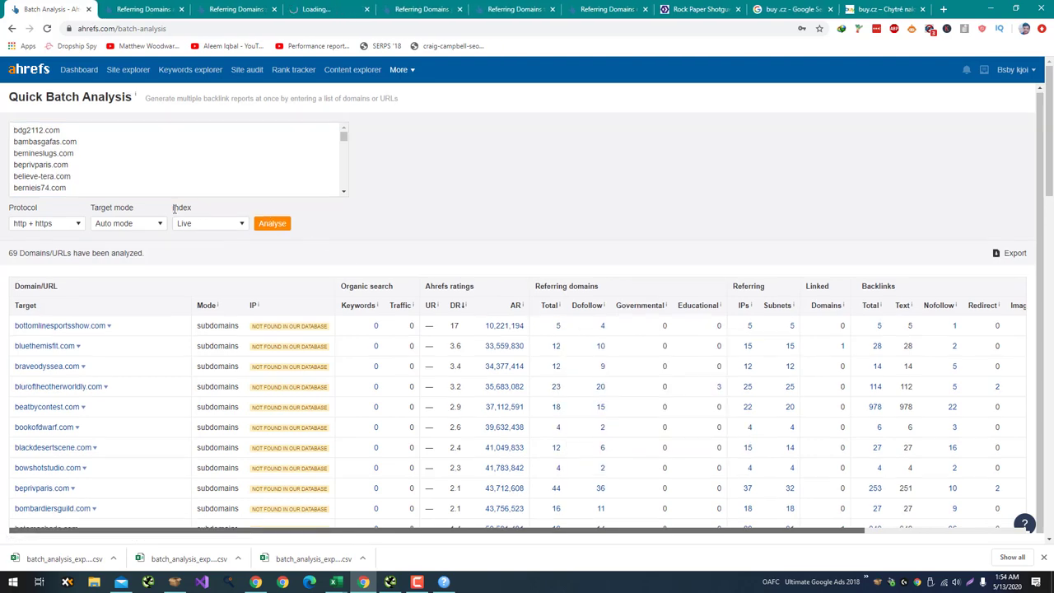
scroll(183, 272, "down", 4)
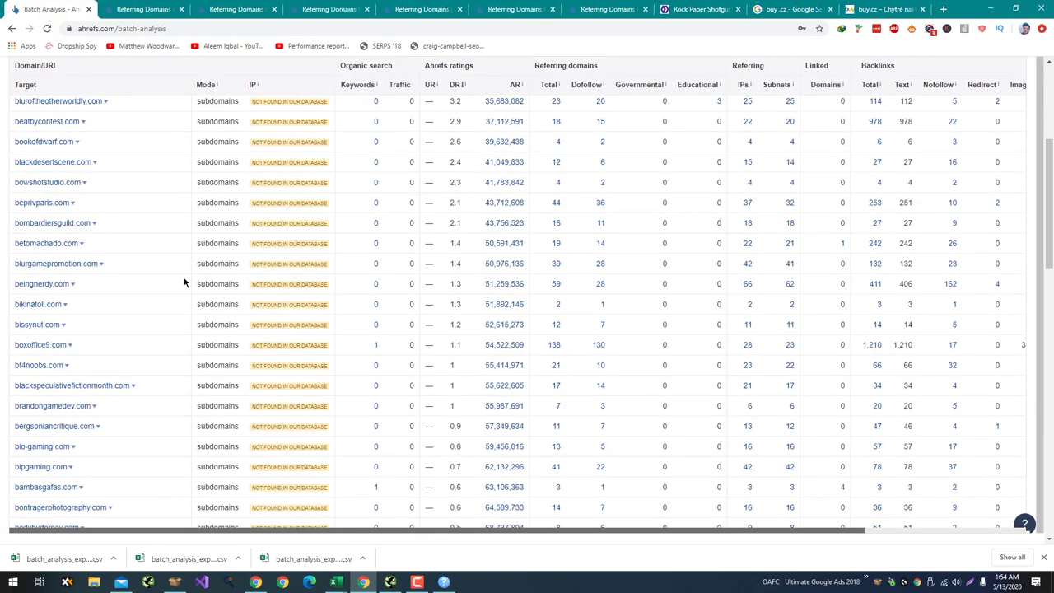
Step: Review adesivifacebook.com's referring domains, expanding the backlinks from google.it and trucchifacebook.com
left_click(116, 7)
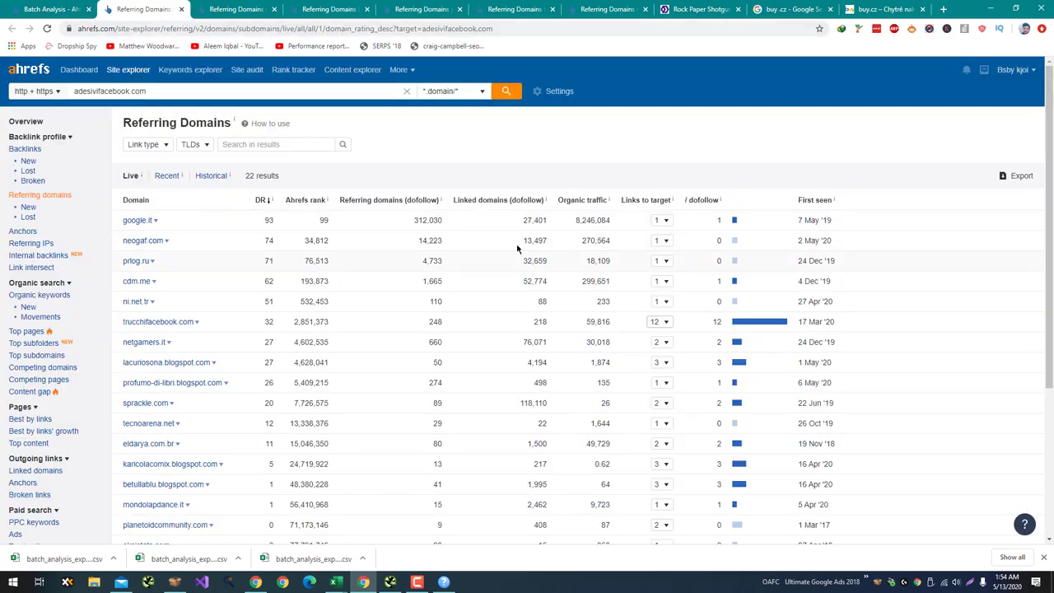
left_click(659, 221)
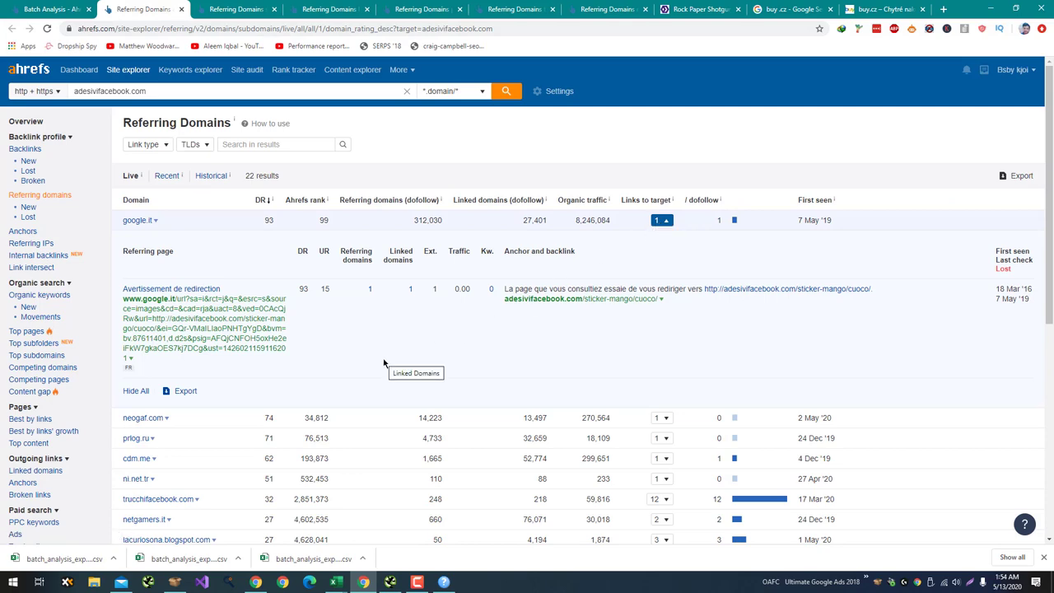
scroll(383, 363, "down", 2)
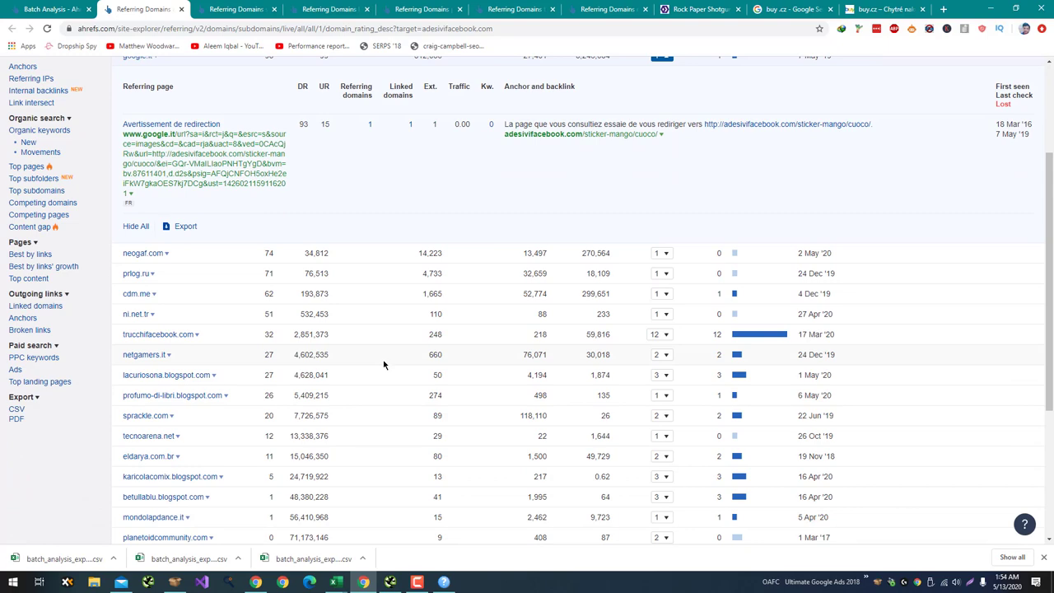
scroll(383, 364, "down", 1)
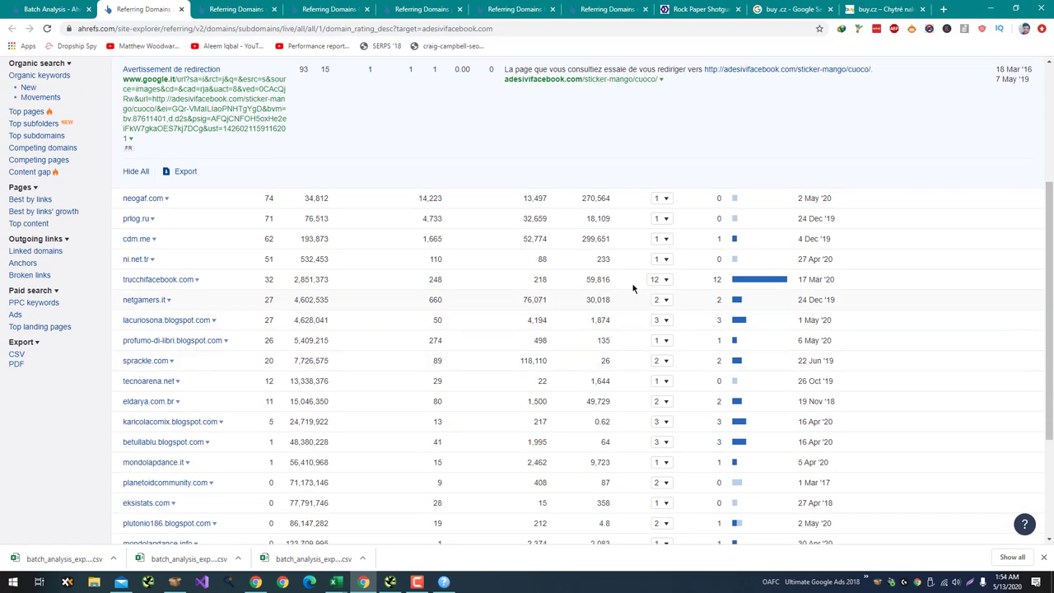
left_click(667, 280)
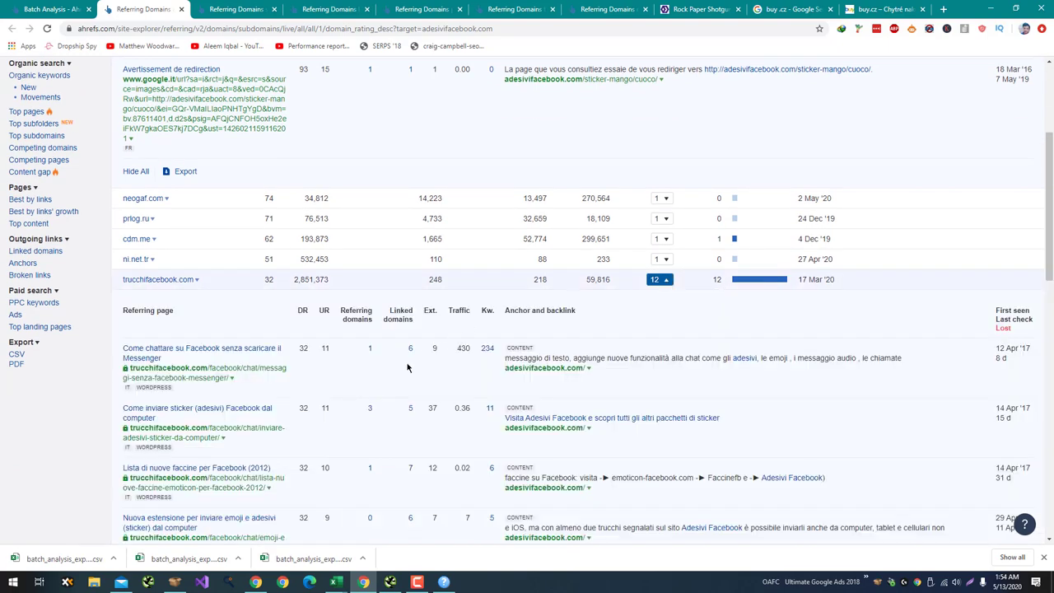
scroll(399, 380, "down", 15)
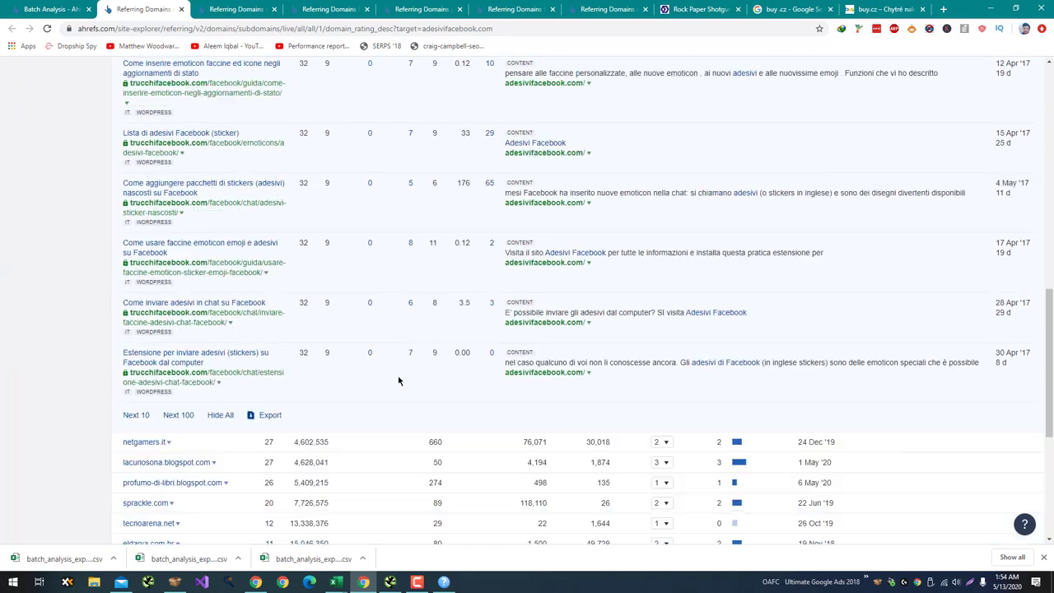
Step: Return to Batch Analysis and export the final batch's results as a UTF-16 CSV for Microsoft Excel
key("ctrl+shift+Tab")
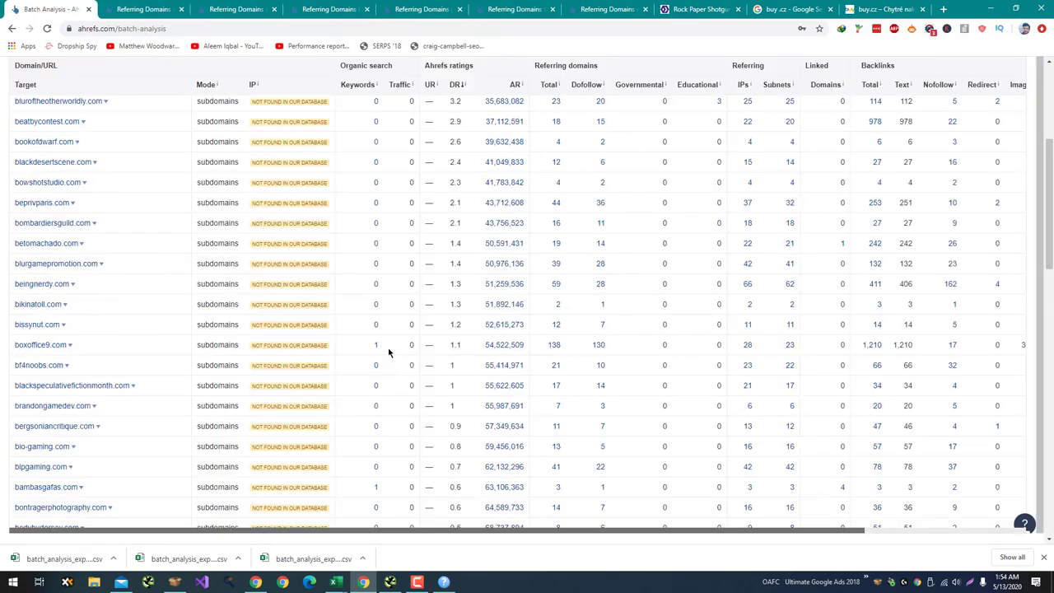
scroll(388, 352, "up", 4)
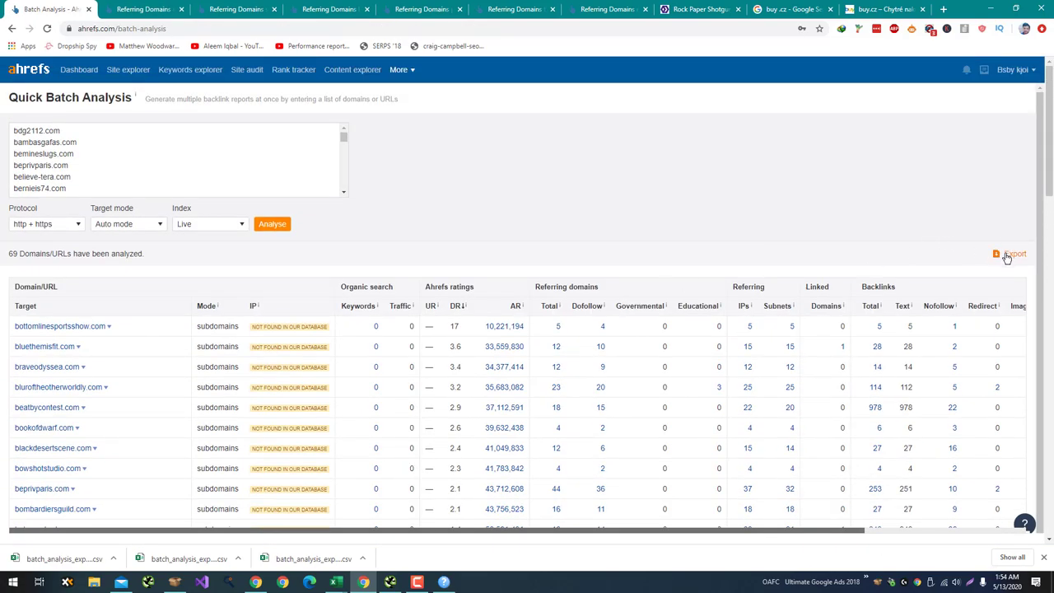
left_click(1006, 258)
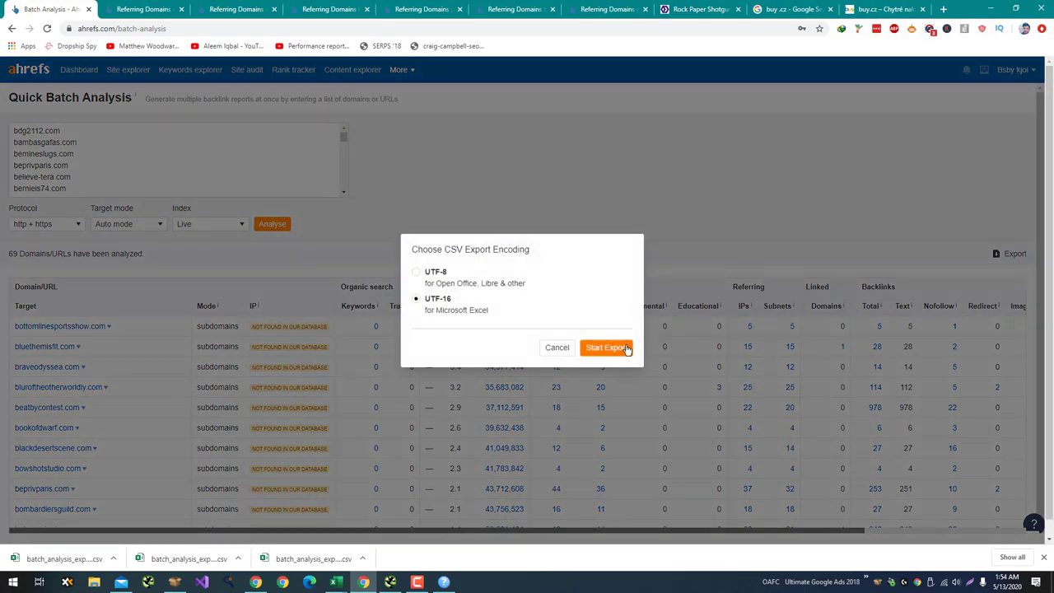
left_click(626, 347)
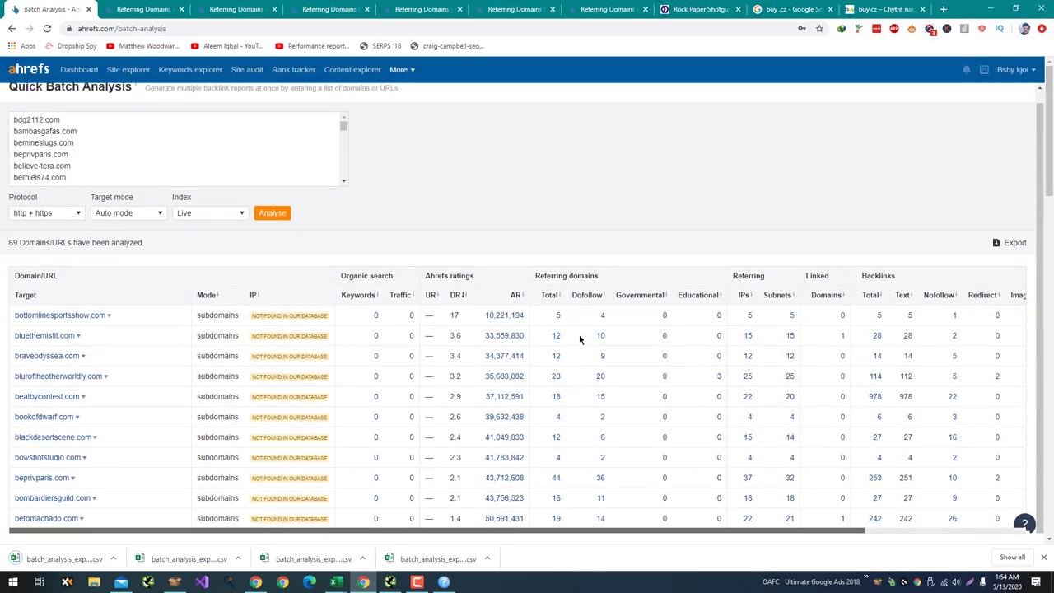
Step: Look through the lowest-rated batch results, then switch to Bulk Moz DA Checker and review the results with the highest DA
scroll(627, 336, "down", 12)
scroll(675, 326, "down", 10)
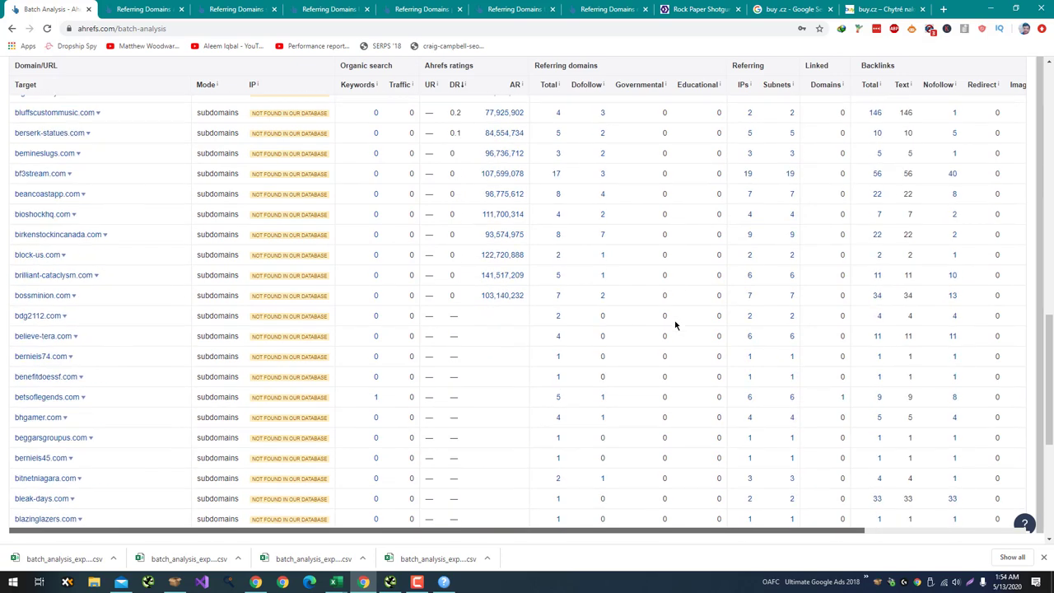
key("alt+Tab")
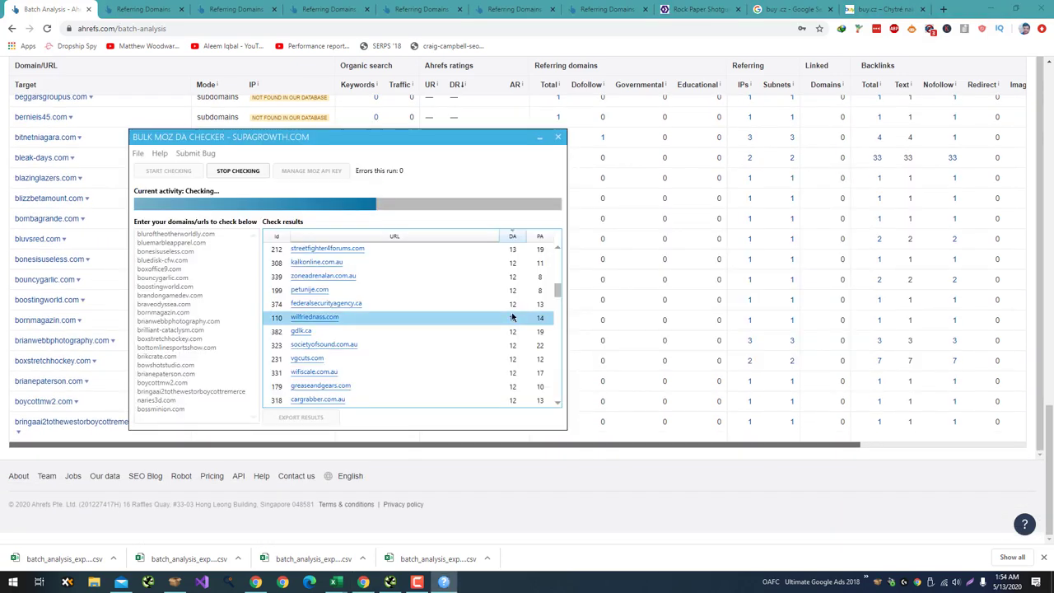
scroll(511, 323, "up", 5)
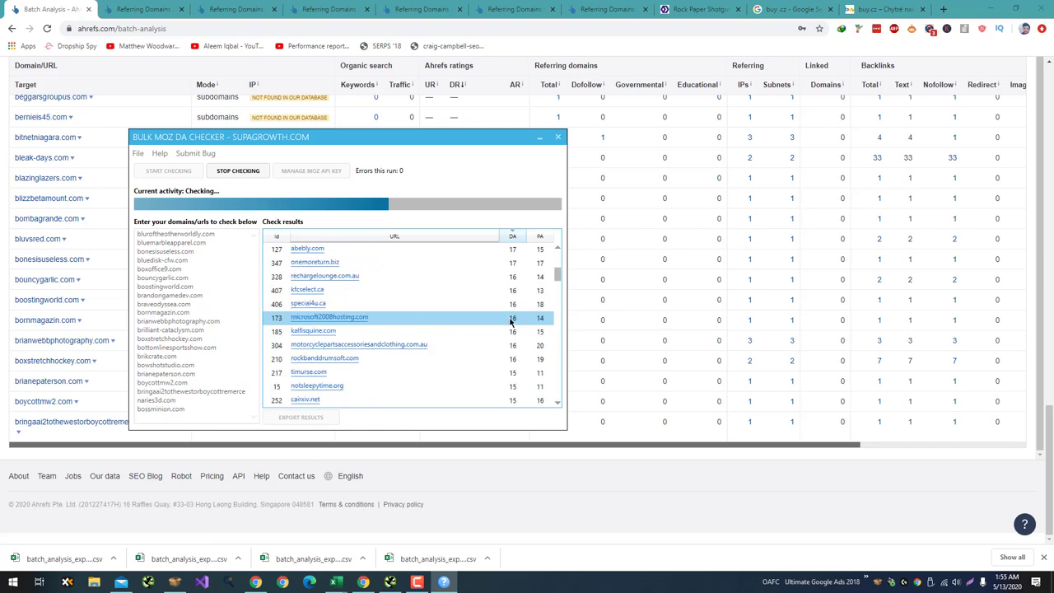
left_click_drag(556, 277, 558, 241)
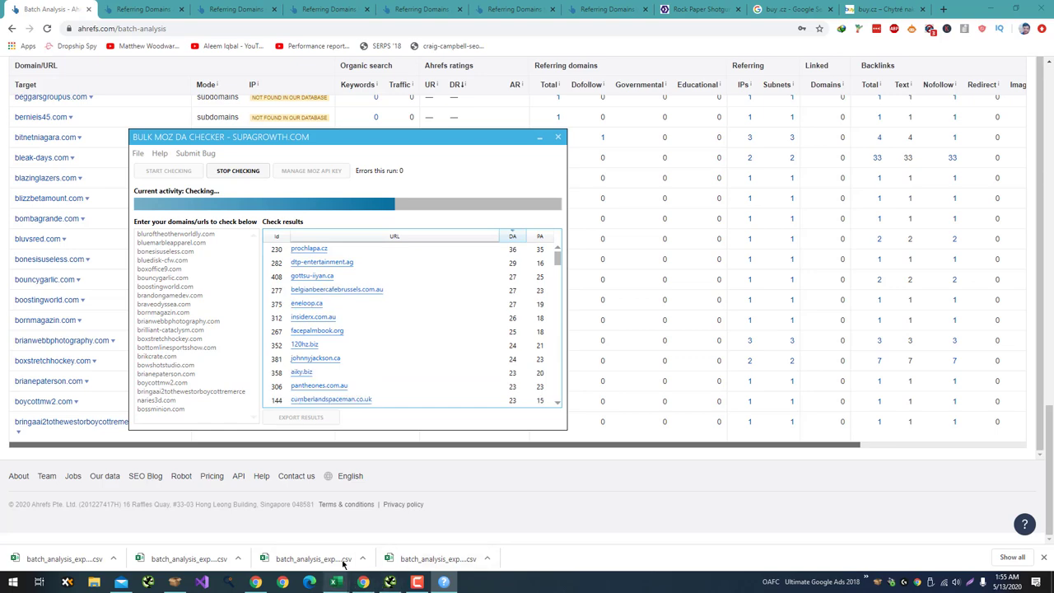
Step: Switch to the neogaf.com linked-domains CSV and copy the domains from britishgrandtouringassociation.com in row 20001 through journaldev.com
mouse_move(336, 582)
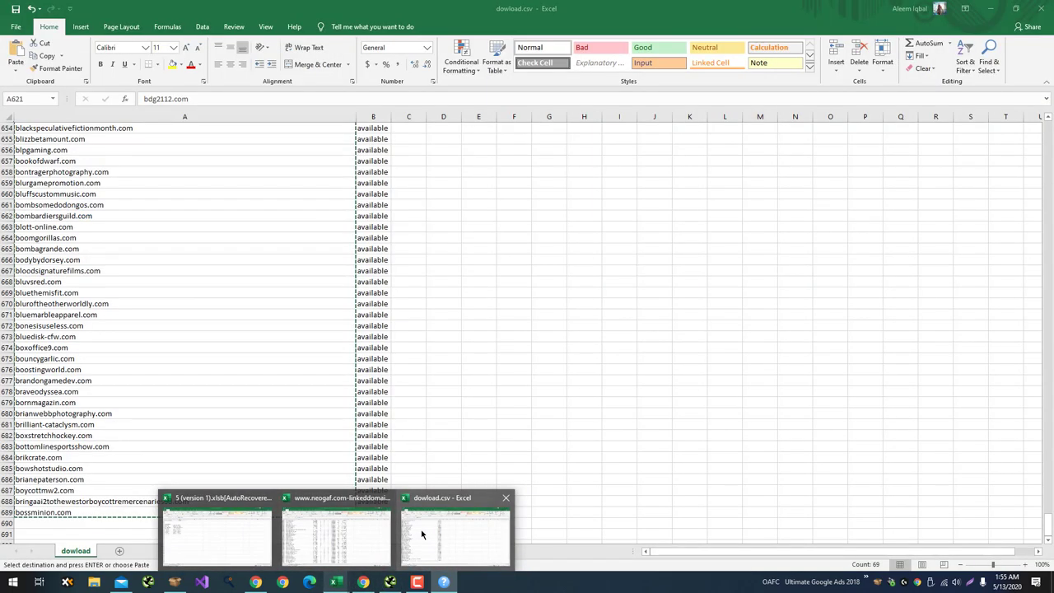
mouse_move(360, 537)
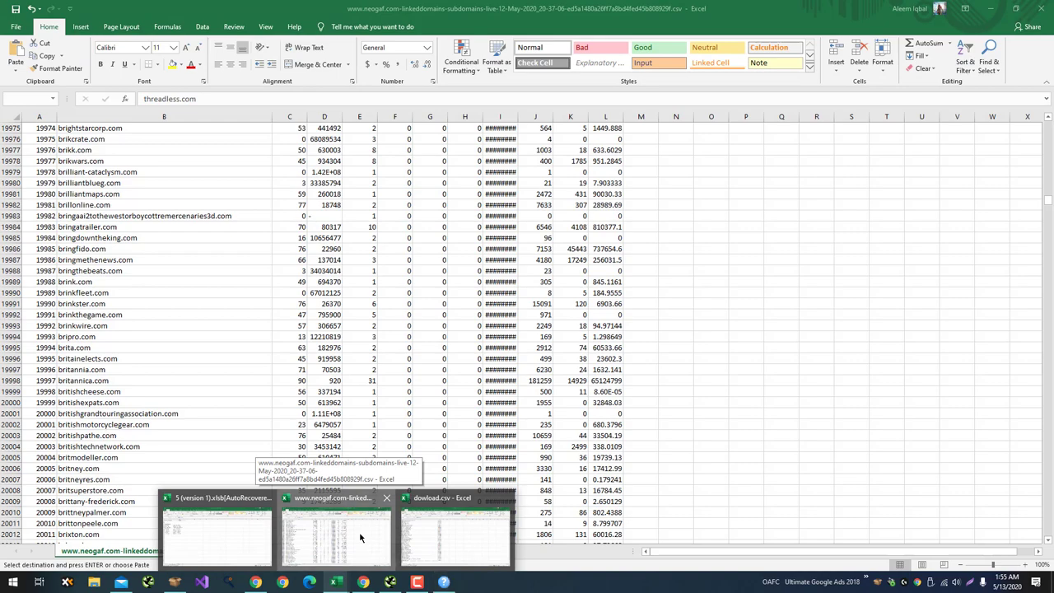
left_click(360, 537)
scroll(272, 354, "down", 4)
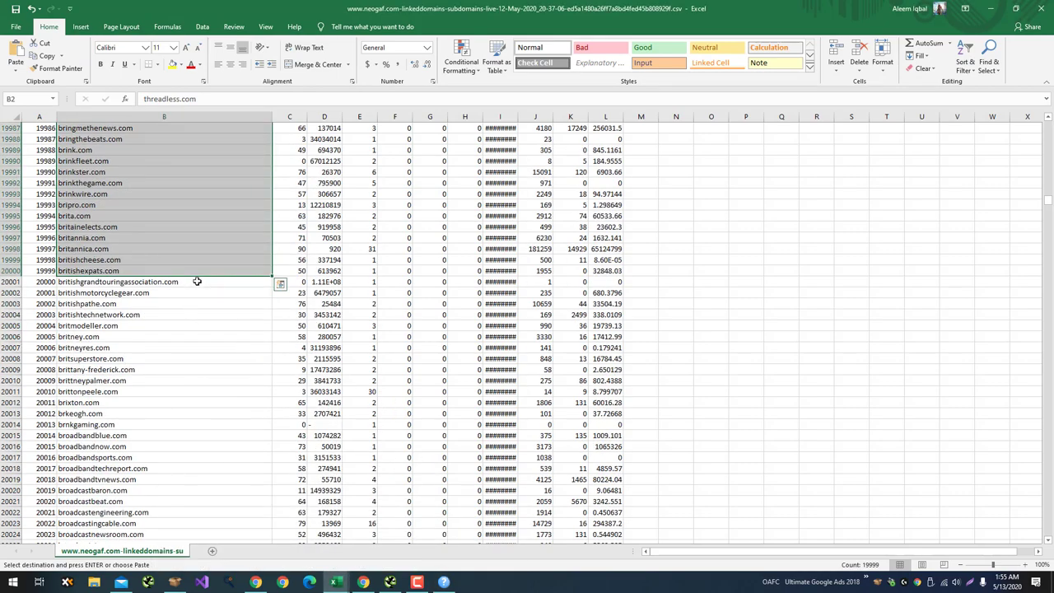
left_click_drag(192, 282, 223, 527)
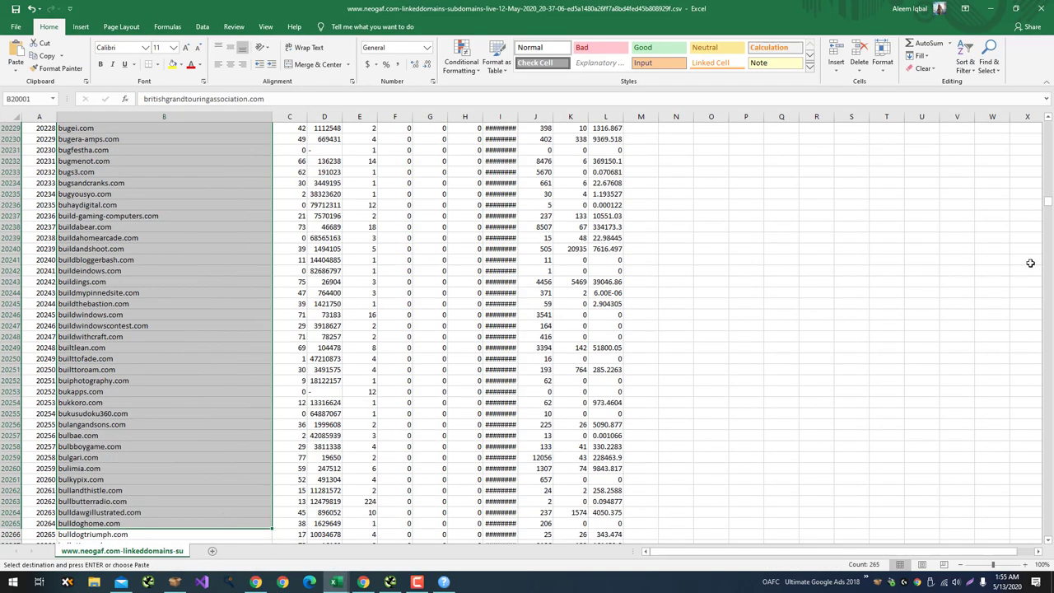
left_click_drag(1050, 206, 1040, 280)
scroll(368, 213, "up", 20)
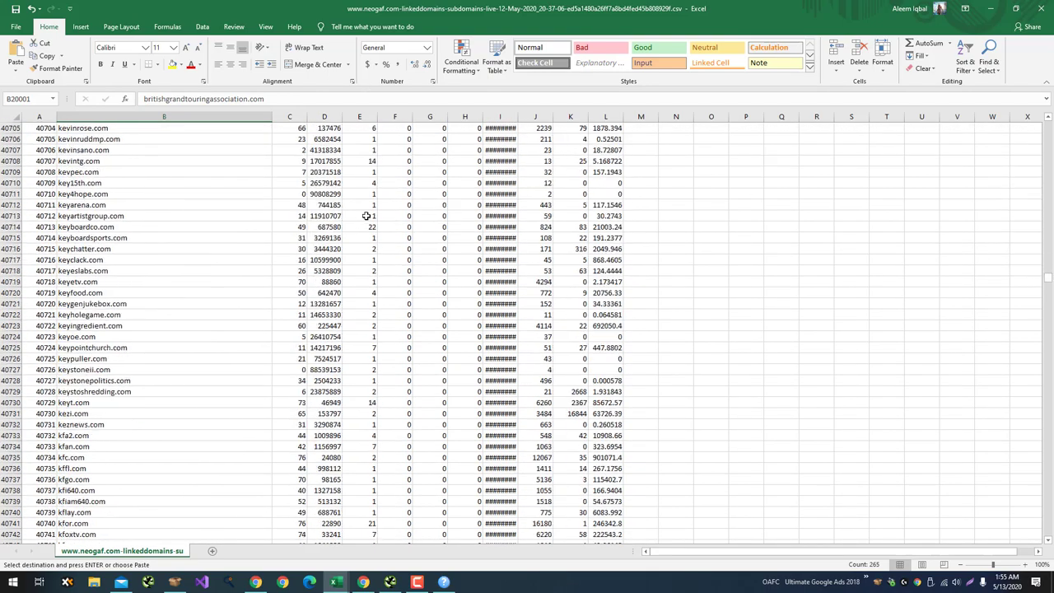
scroll(369, 214, "up", 15)
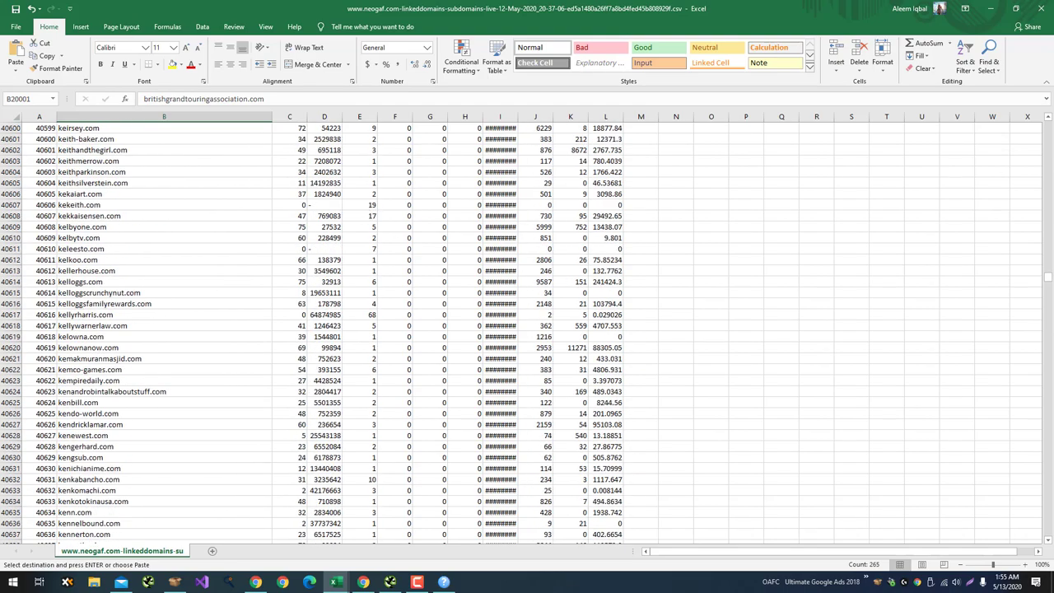
scroll(1051, 182, "up", 20)
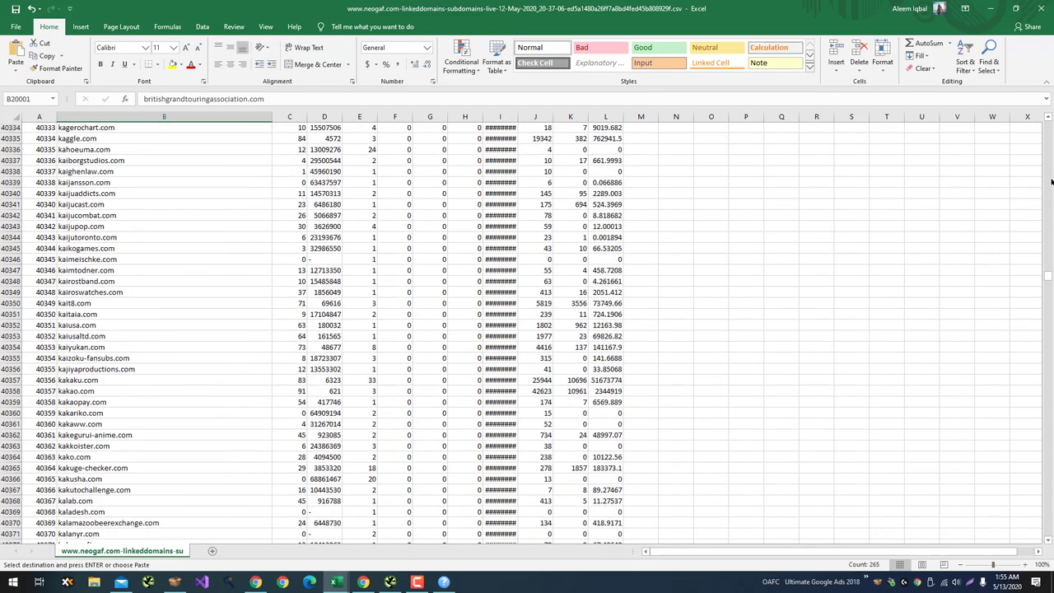
scroll(1051, 182, "up", 20)
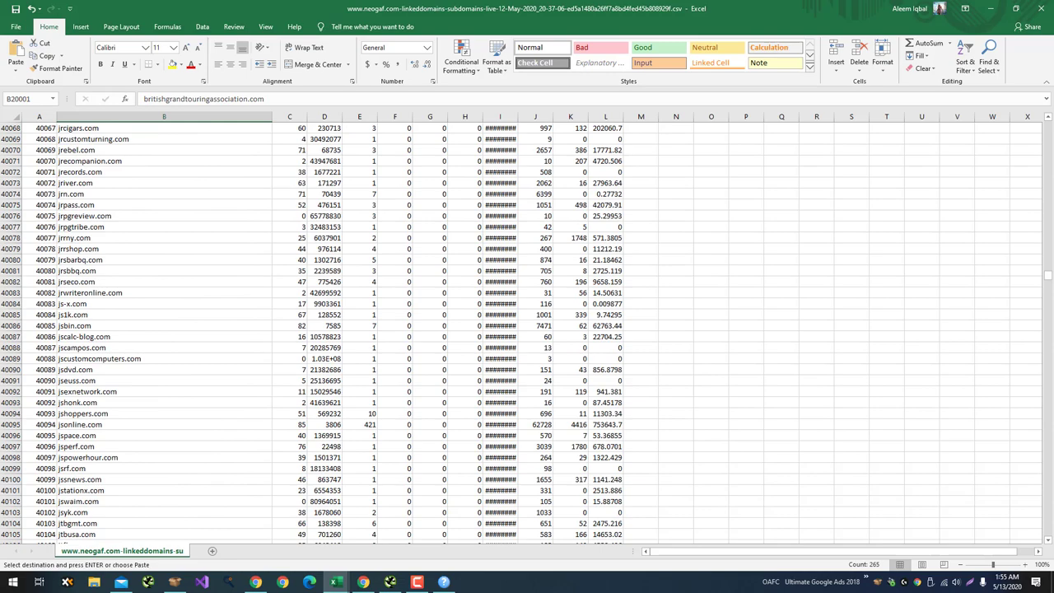
scroll(1052, 182, "up", 20)
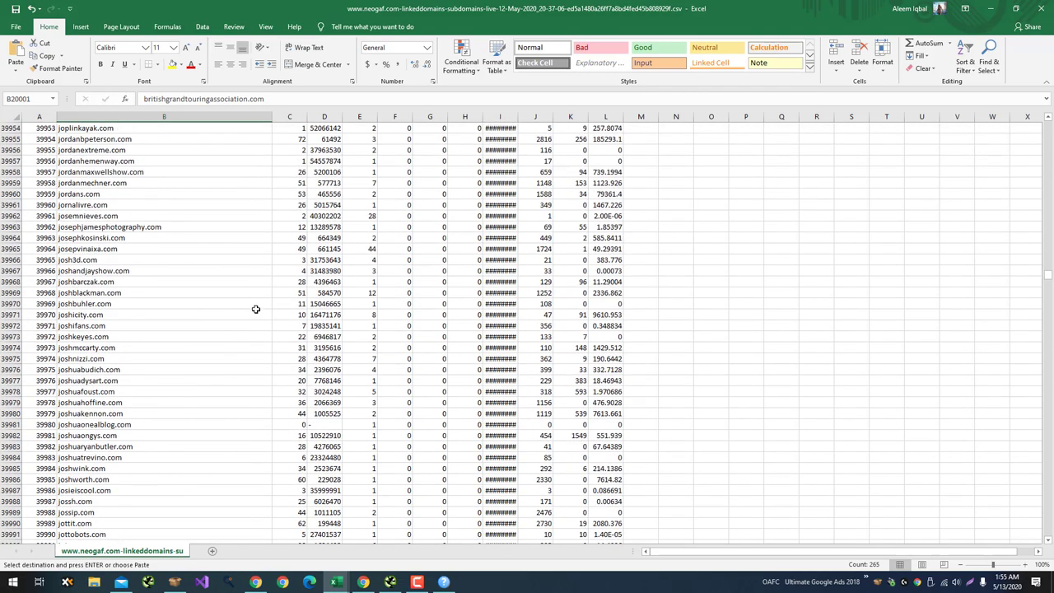
scroll(85, 430, "down", 7)
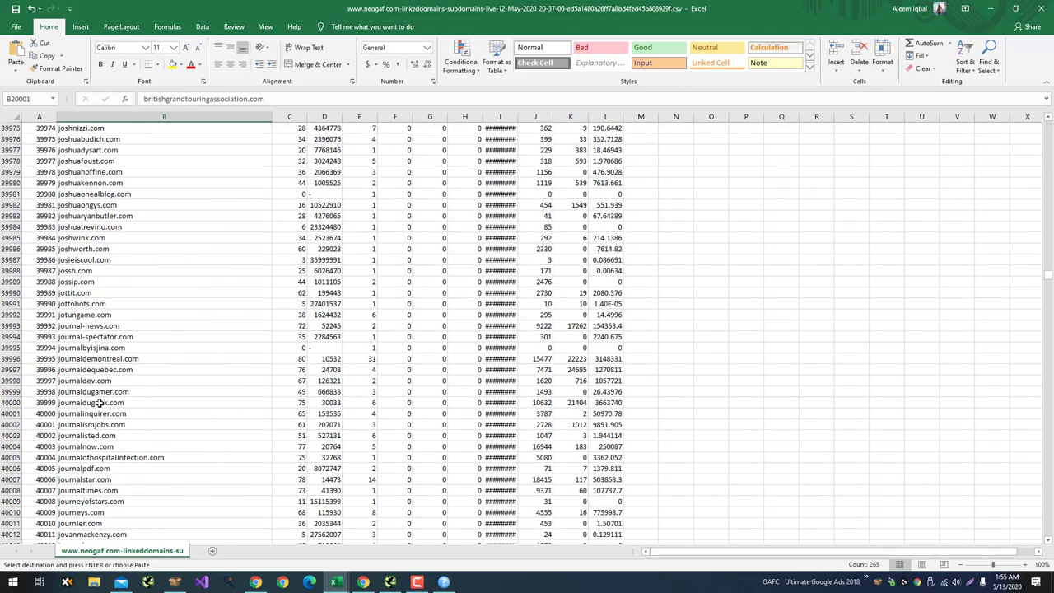
left_click(124, 390, "shift")
key("ctrl+c")
Step: Switch to the rankz Bulk Domain Availability Checker, paste the copied domains and start the availability check
key("alt+Tab")
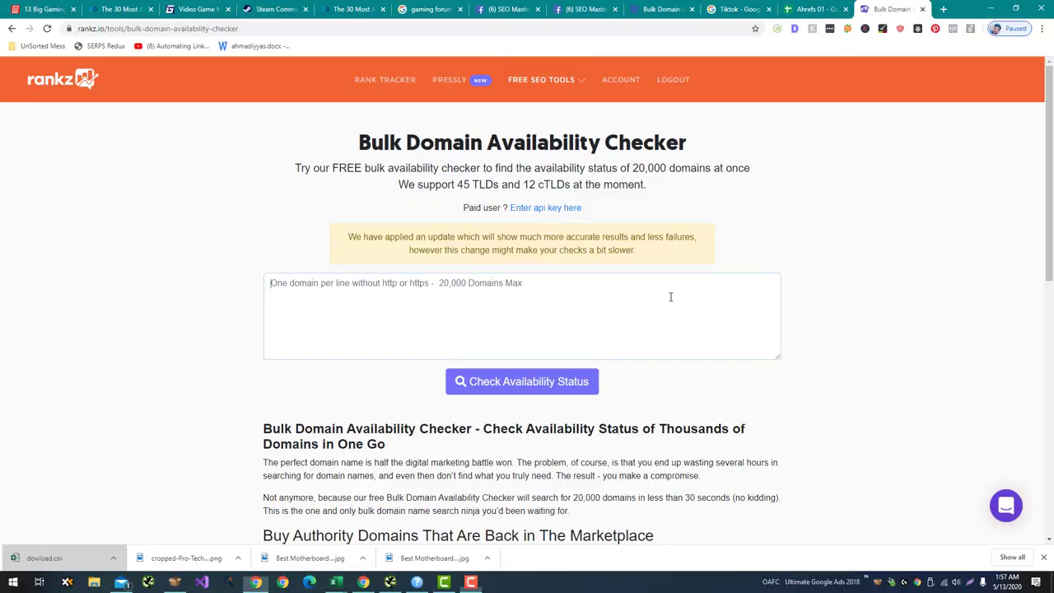
left_click(671, 297)
key("ctrl+v")
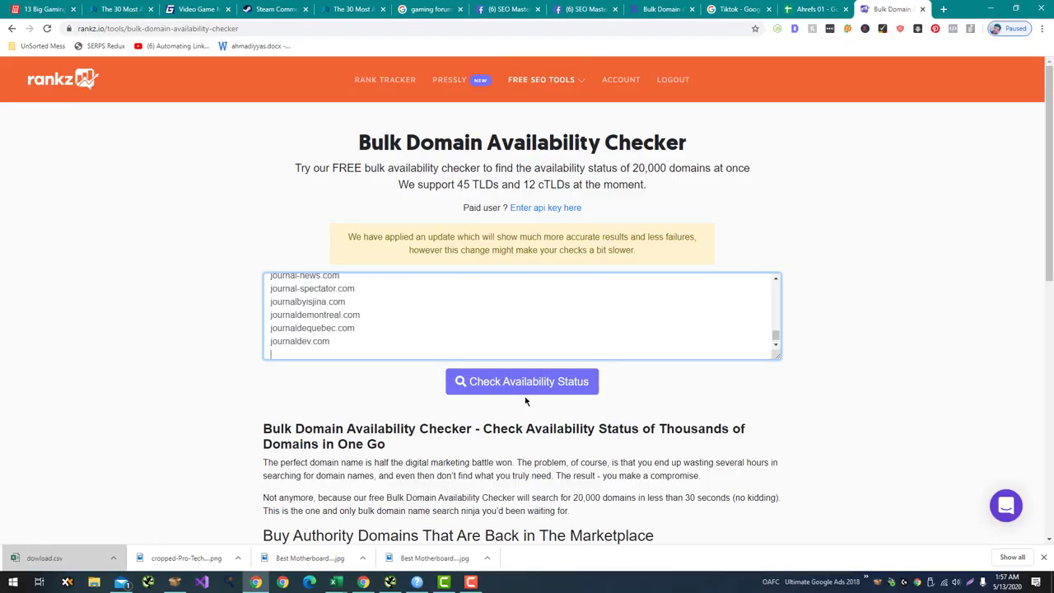
left_click(501, 384)
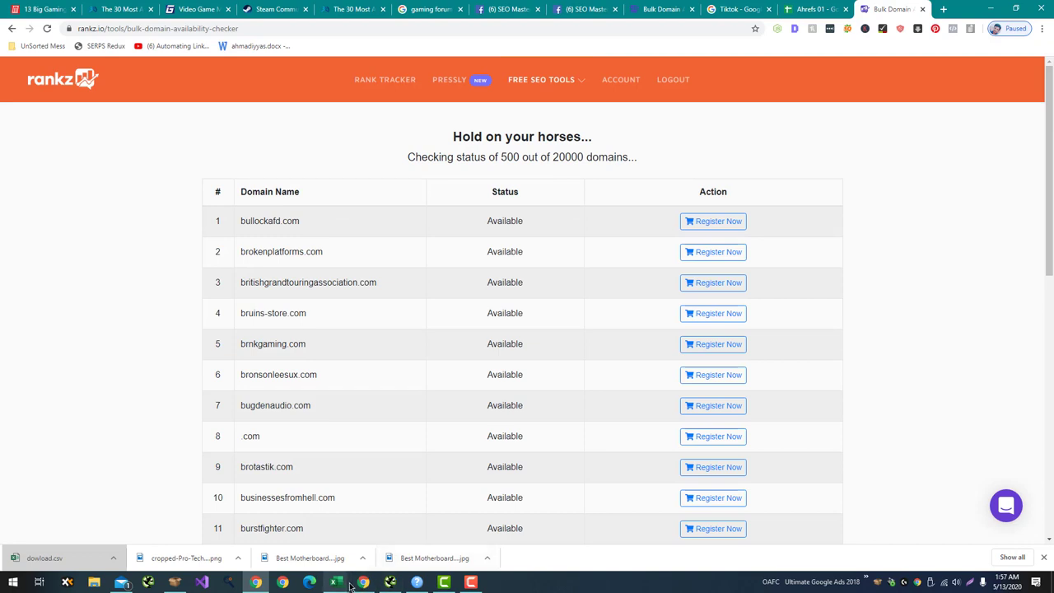
Step: Switch to ScrapeBox, look through the Domain Lookup results and stop the running lookup
left_click(174, 582)
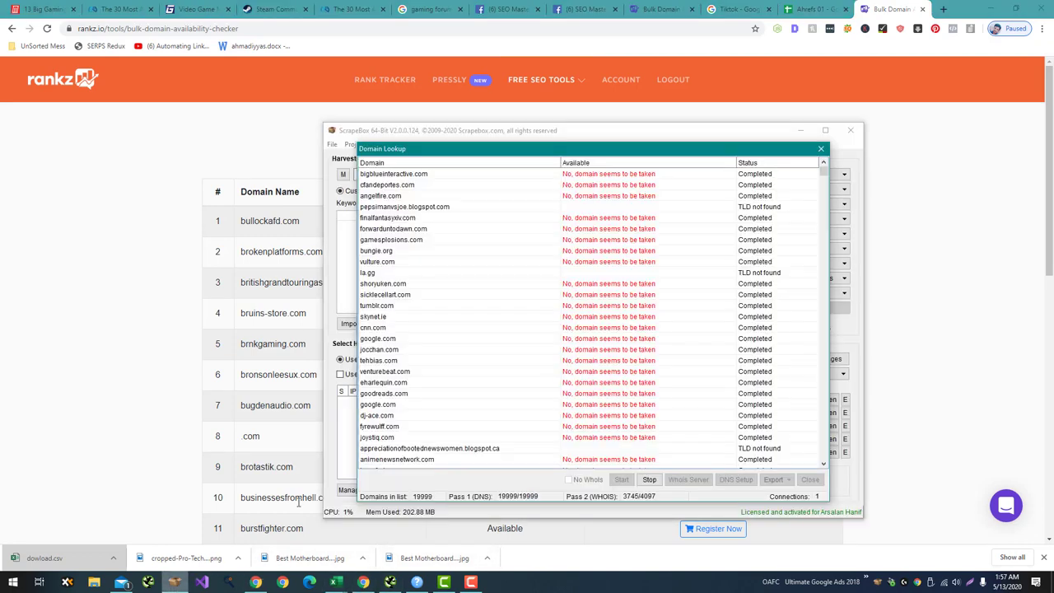
scroll(685, 246, "down", 8)
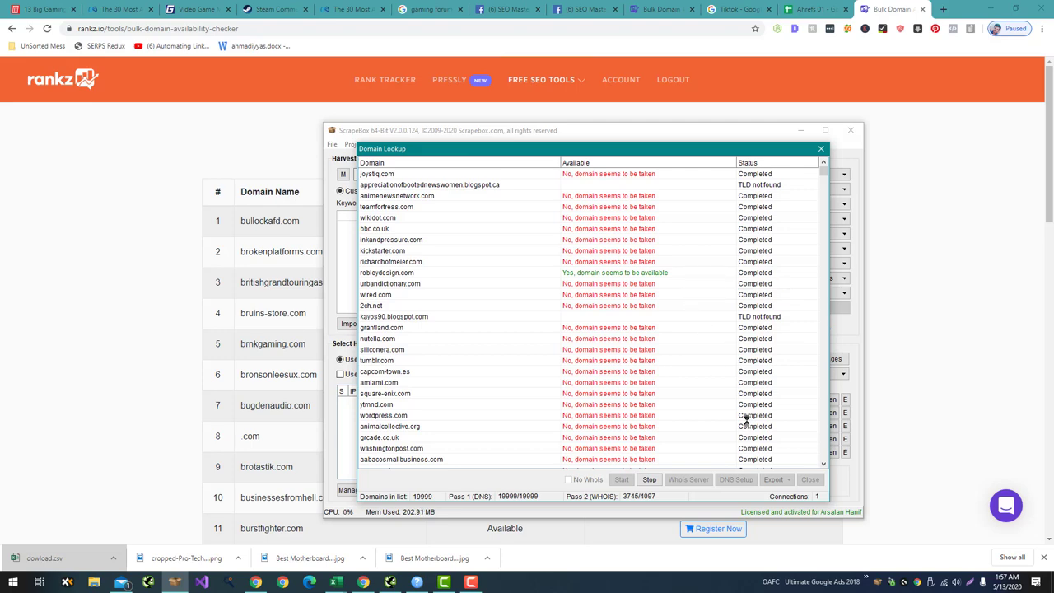
left_click_drag(823, 173, 832, 445)
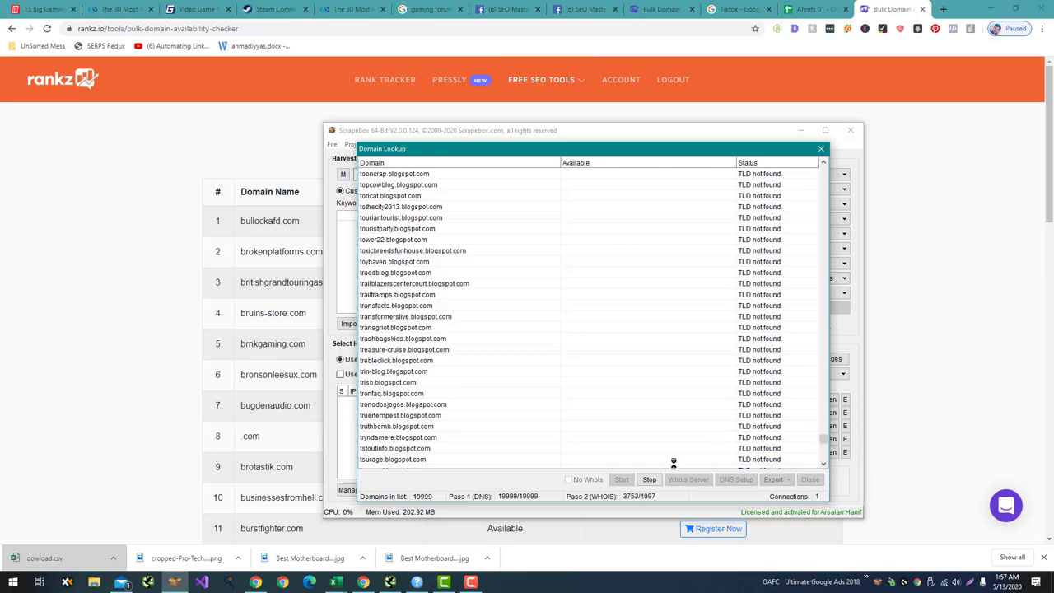
left_click(650, 480)
Step: Return to the rankz checker and look through the list of available domains while the check runs
left_click(958, 366)
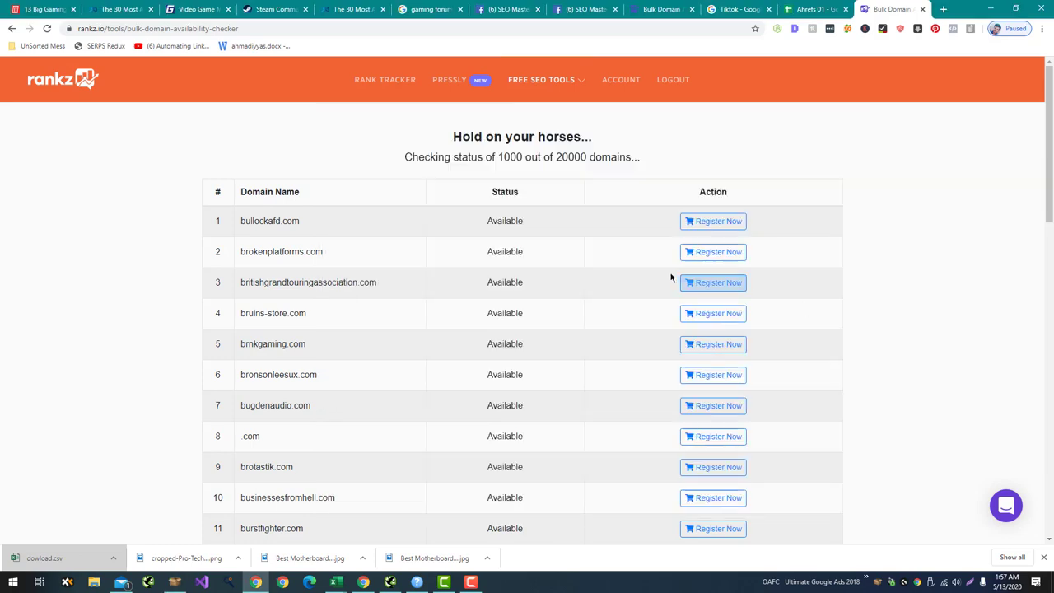
scroll(582, 249, "down", 4)
scroll(582, 249, "down", 8)
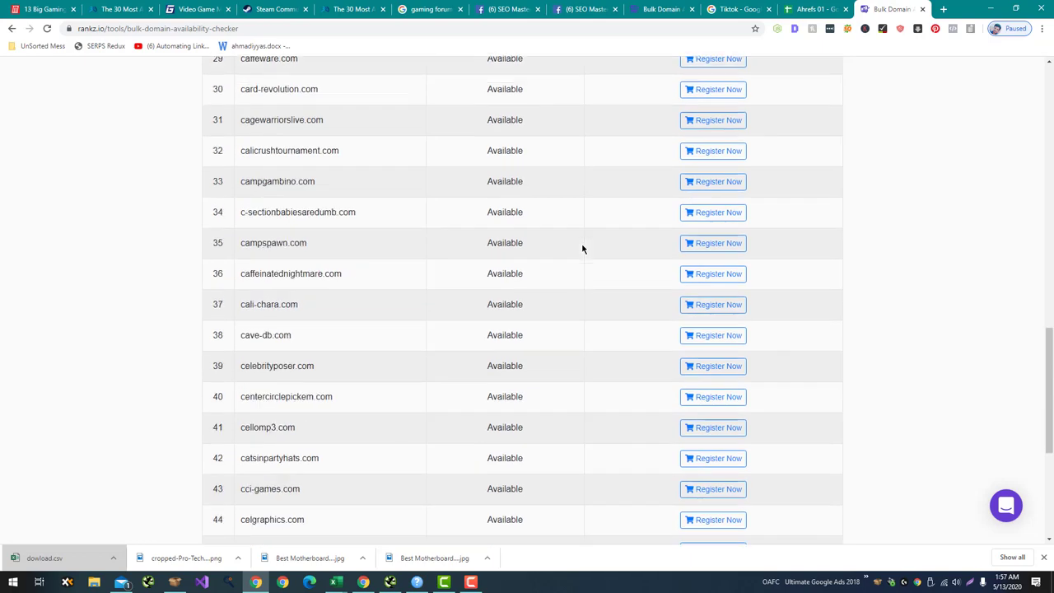
scroll(583, 251, "up", 4)
scroll(583, 250, "up", 7)
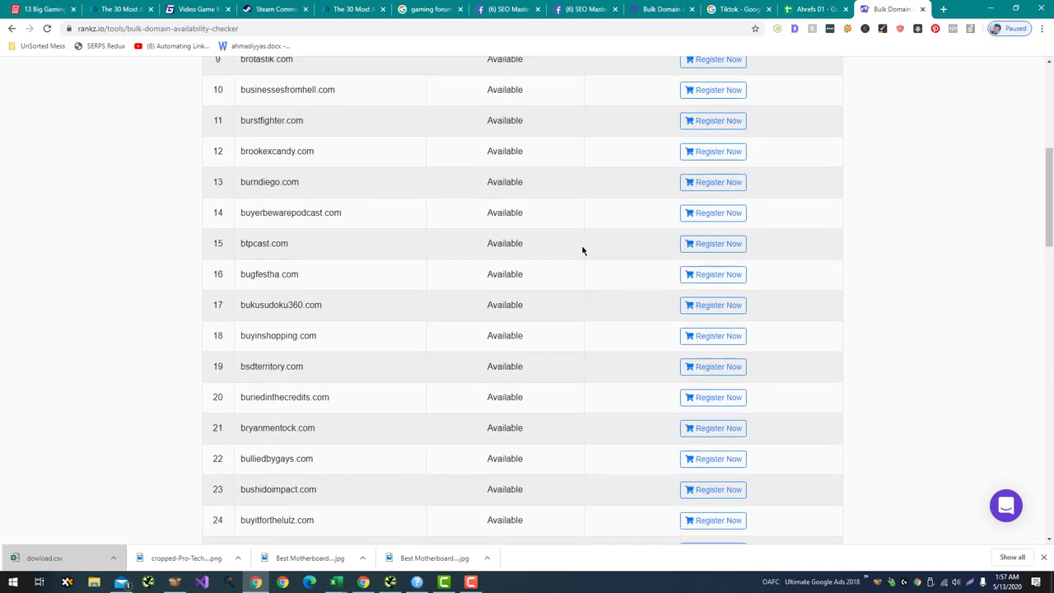
scroll(583, 250, "up", 5)
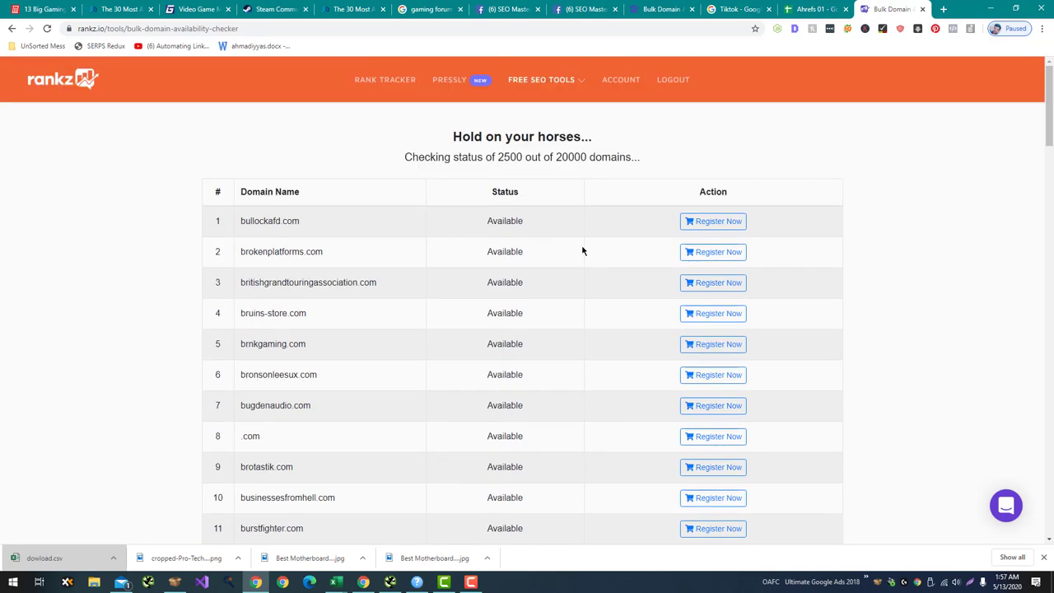
scroll(583, 250, "down", 16)
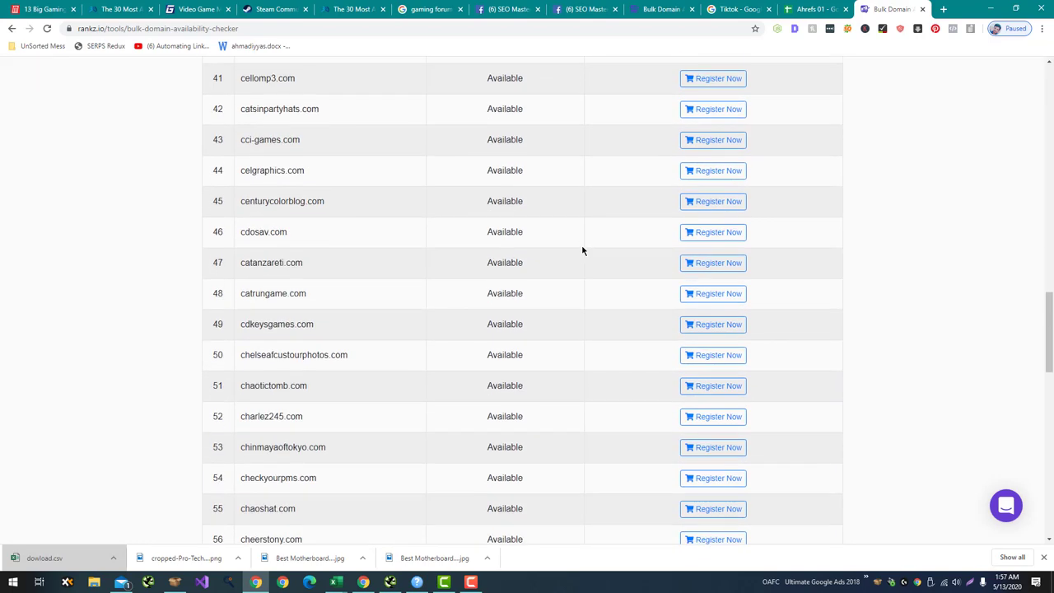
scroll(582, 251, "down", 5)
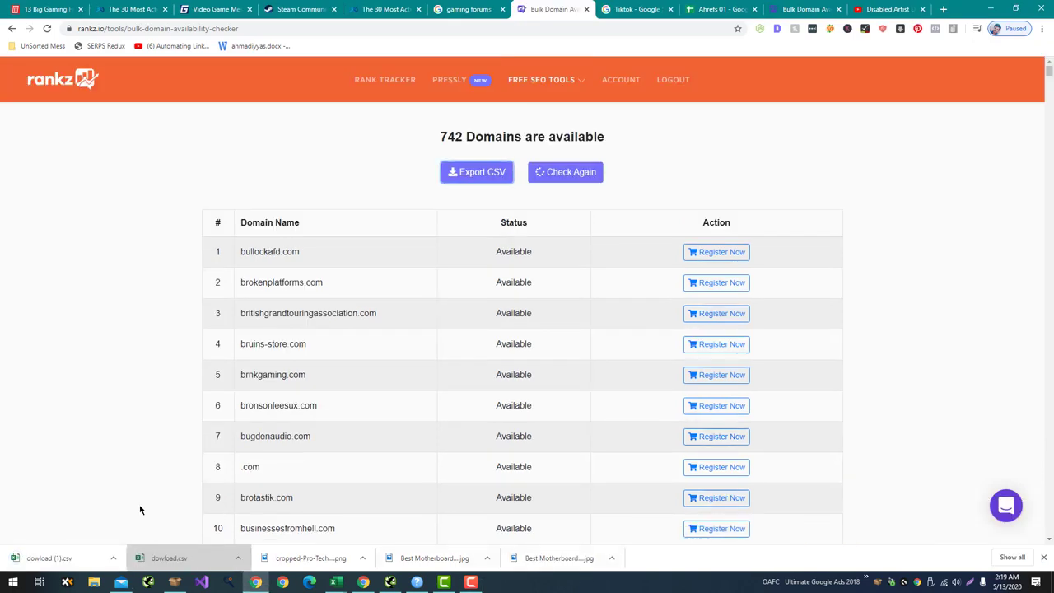
Step: Open the downloaded dowload (1).csv and widen column A to fit the full domain names
left_click(82, 559)
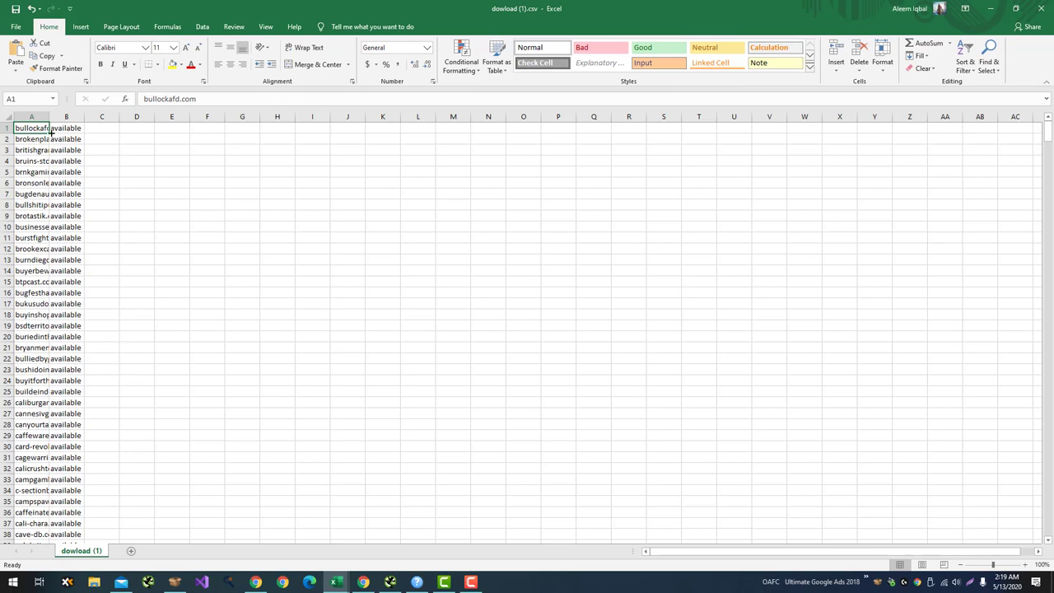
left_click_drag(49, 117, 216, 120)
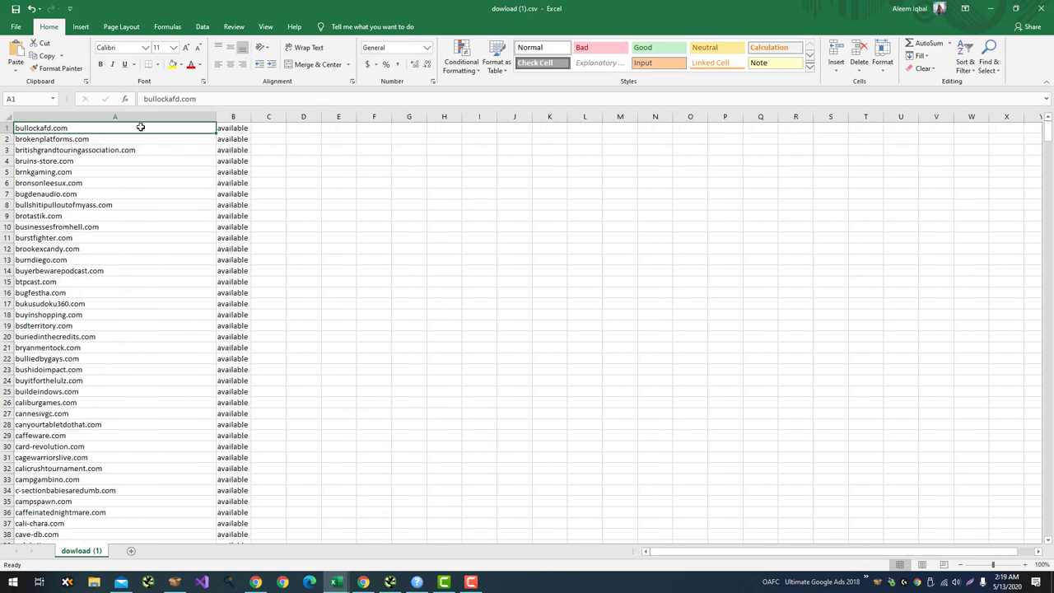
Step: Copy all the domain names in column A, from row 1 through row 742
left_click_drag(140, 127, 127, 587)
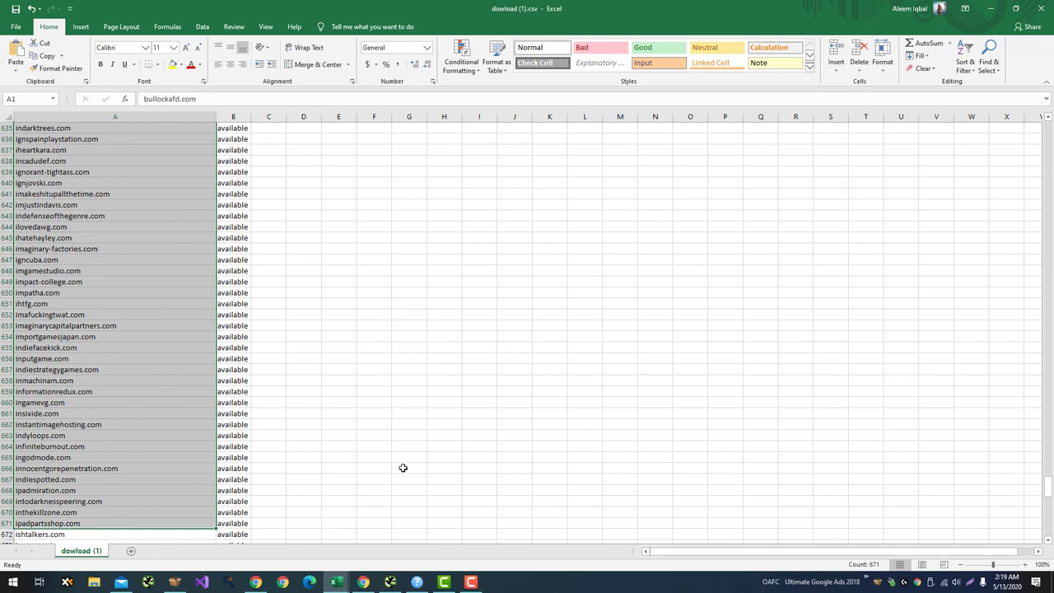
scroll(330, 462, "down", 20)
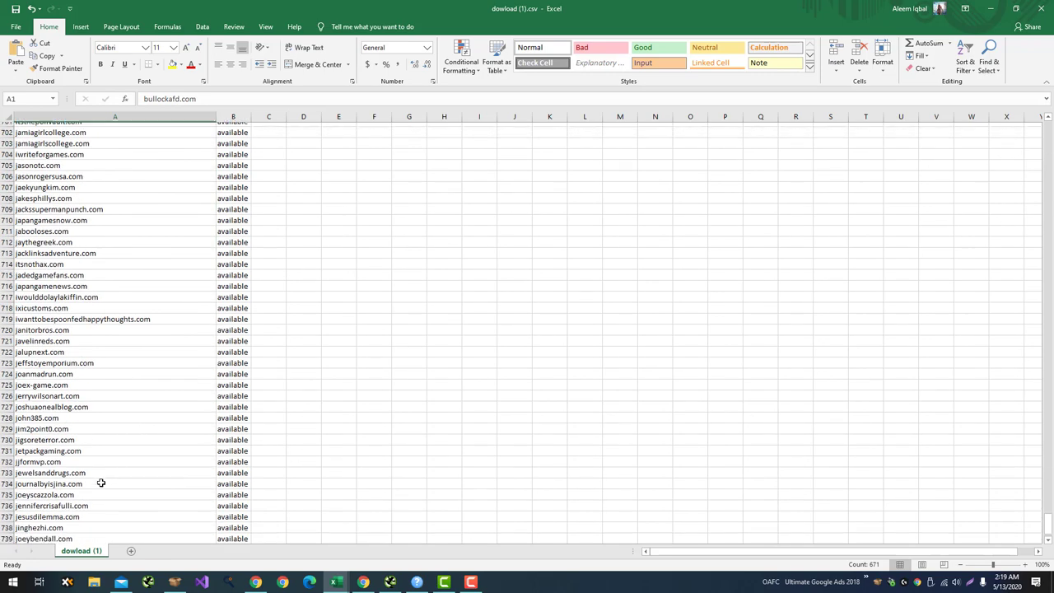
scroll(101, 483, "down", 5)
left_click(79, 416, "shift")
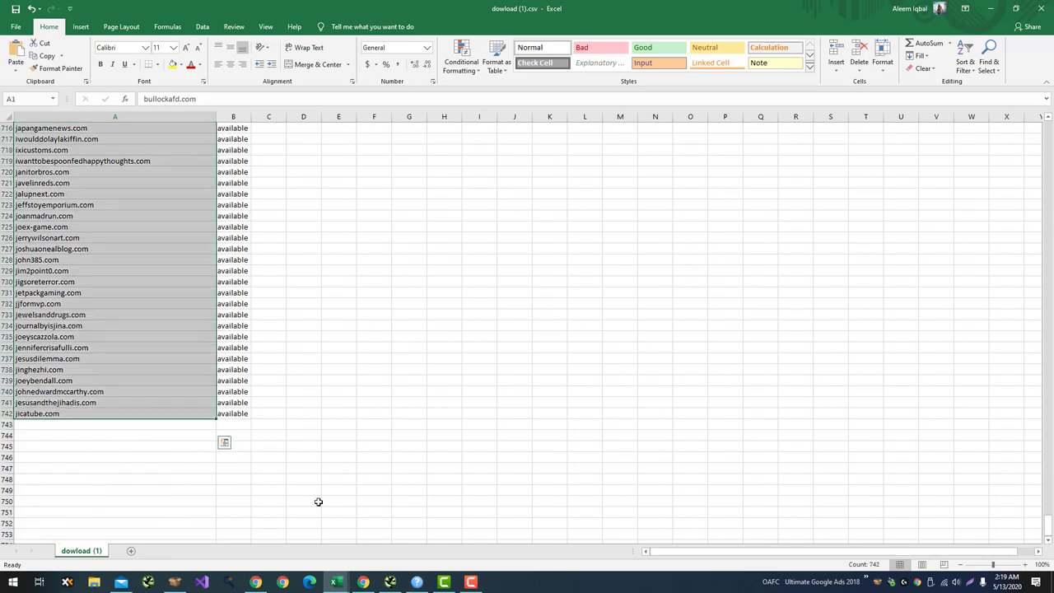
key("ctrl+c")
Step: Switch to Bulk Moz DA Checker, paste the copied domains into the input list and start checking them
left_click(417, 582)
left_click(238, 320)
key("ctrl+v")
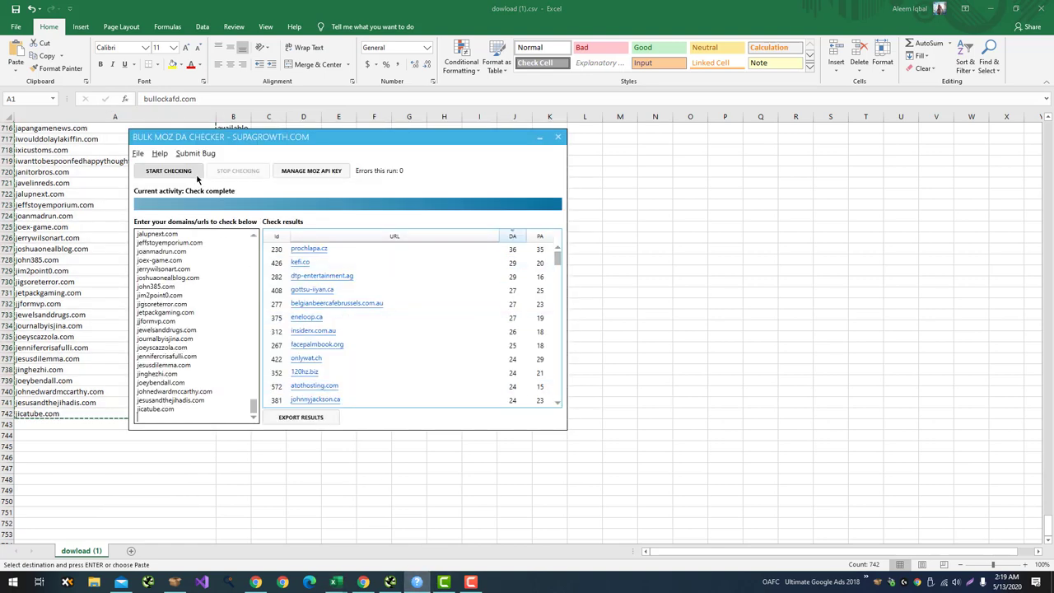
left_click(183, 172)
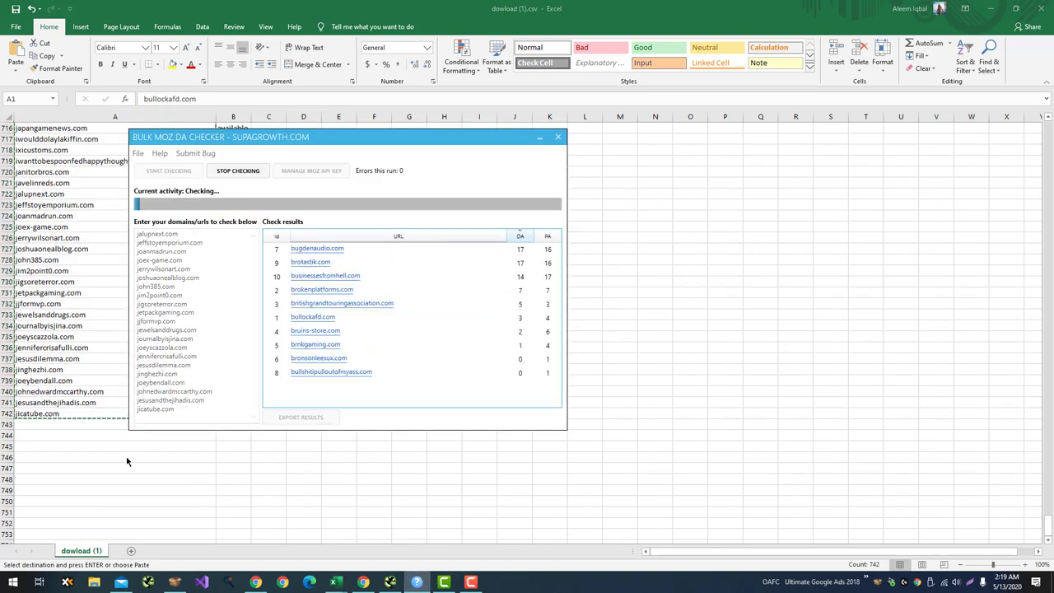
Step: Return to dowload (1).csv in Excel and copy the first 200 domains from column A
key("alt+Tab")
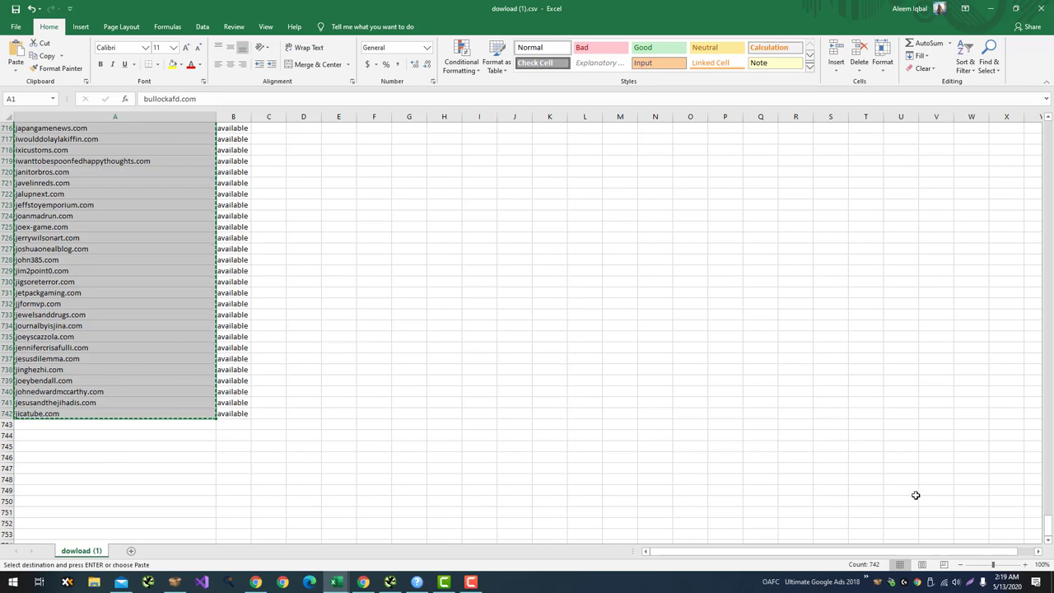
left_click_drag(1050, 524, 1047, 130)
left_click_drag(54, 129, 55, 516)
Step: Switch to the Chrome window showing the Ahrefs Batch Analysis page
key("alt+Tab")
key("alt+Tab")
key("alt+Tab")
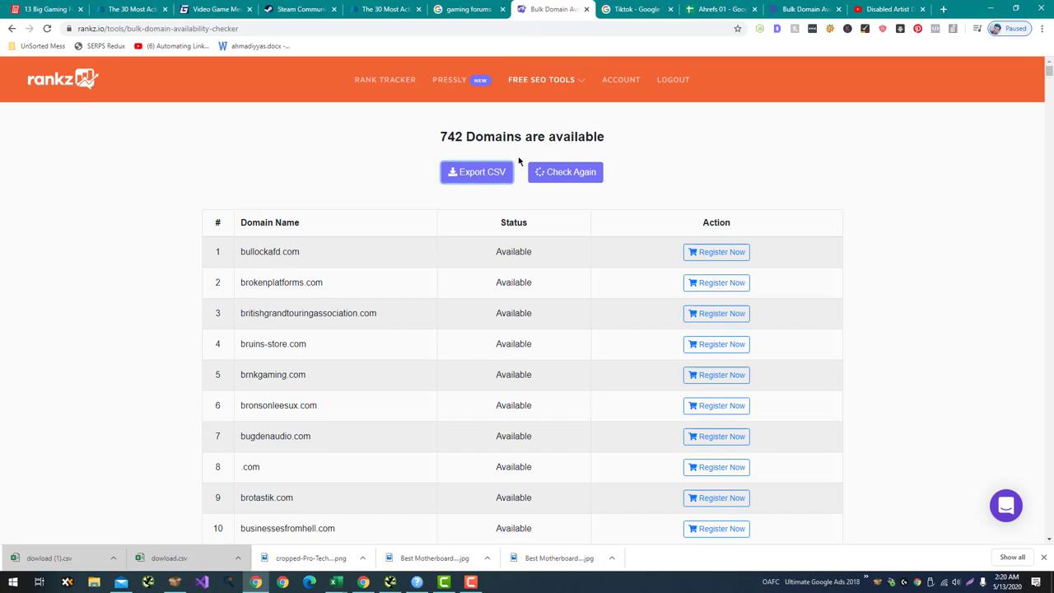
key("alt+Tab")
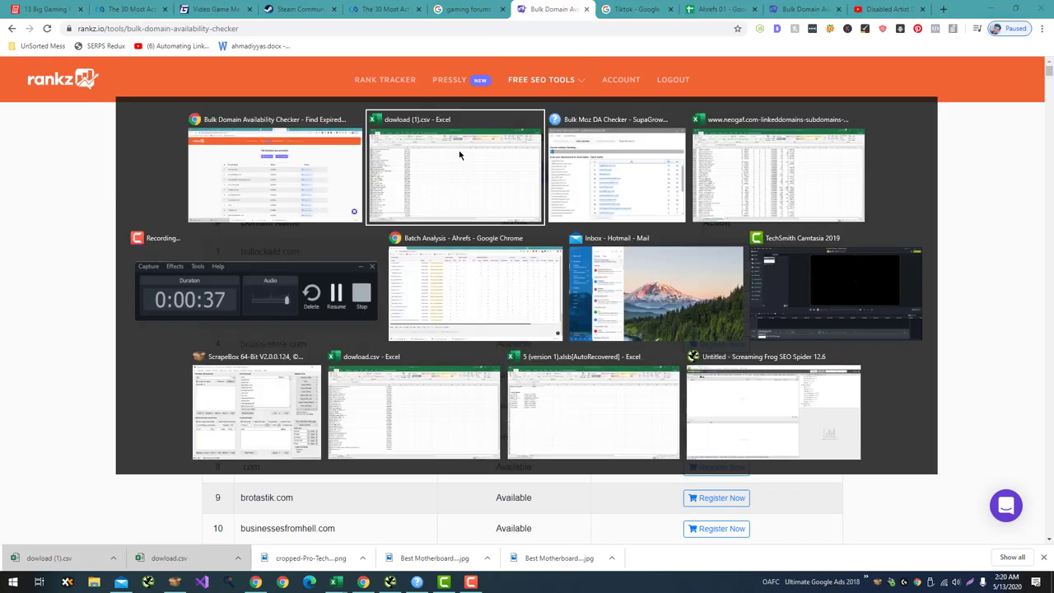
key("alt+Tab")
key("alt+Tab")
key("alt+Tab")
key("alt+Tab")
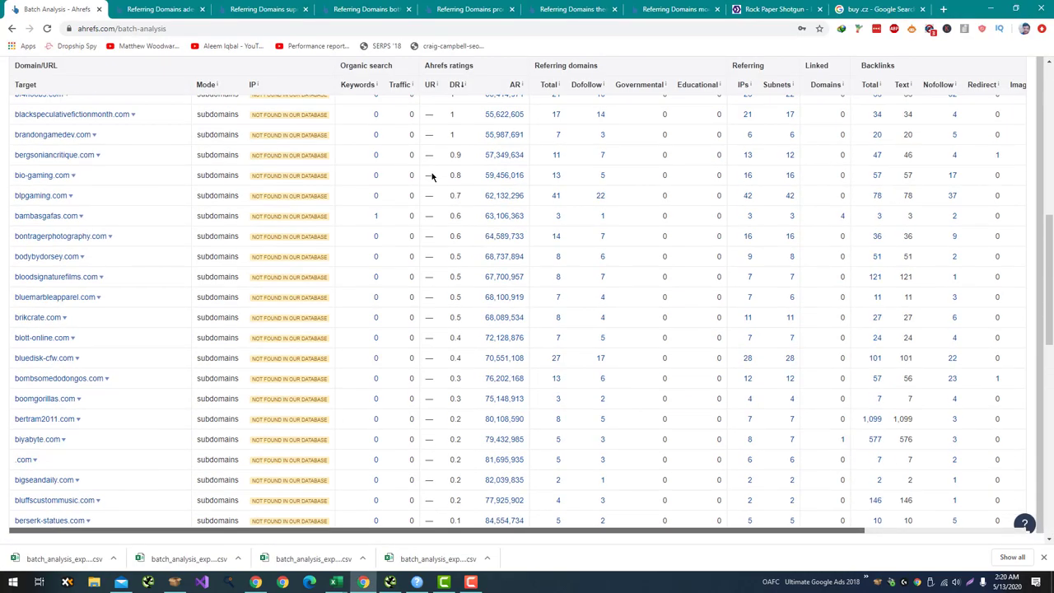
Step: Try to replace the existing batch list with the copied domains and run the analysis
scroll(432, 177, "up", 15)
left_click(266, 169)
key("ctrl+a")
key("ctrl+v")
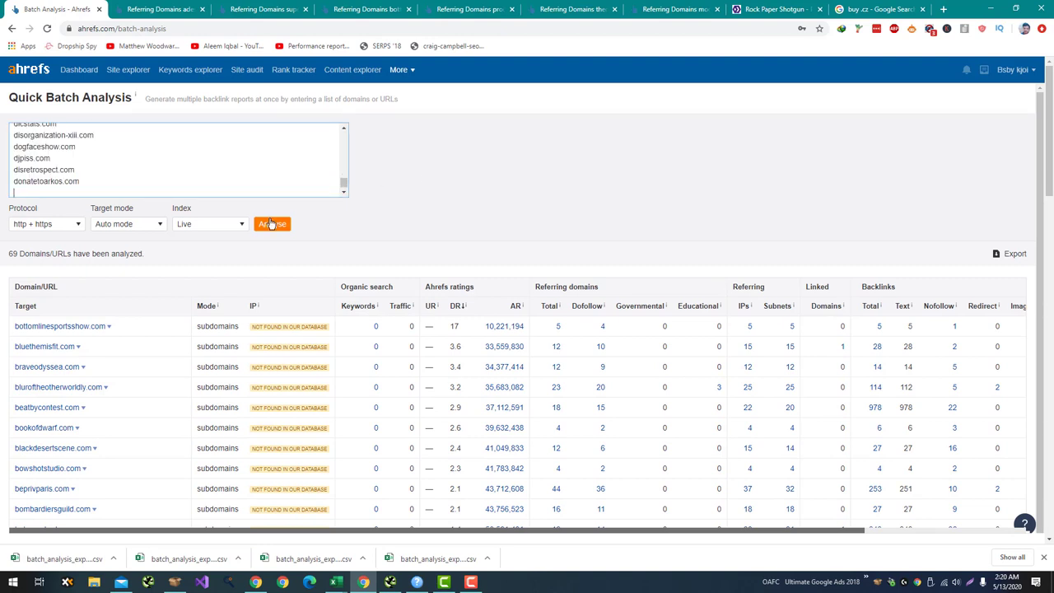
left_click(271, 225)
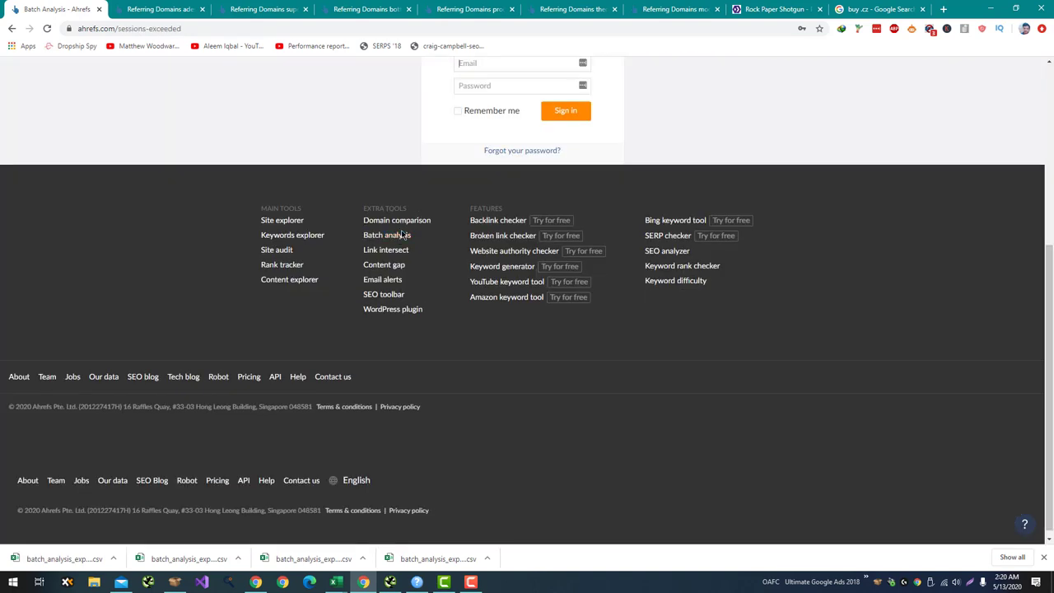
Step: Reopen Batch analysis, analyse the pasted 200 domains and decline saving the login to LastPass
left_click(403, 237)
key("ctrl+v")
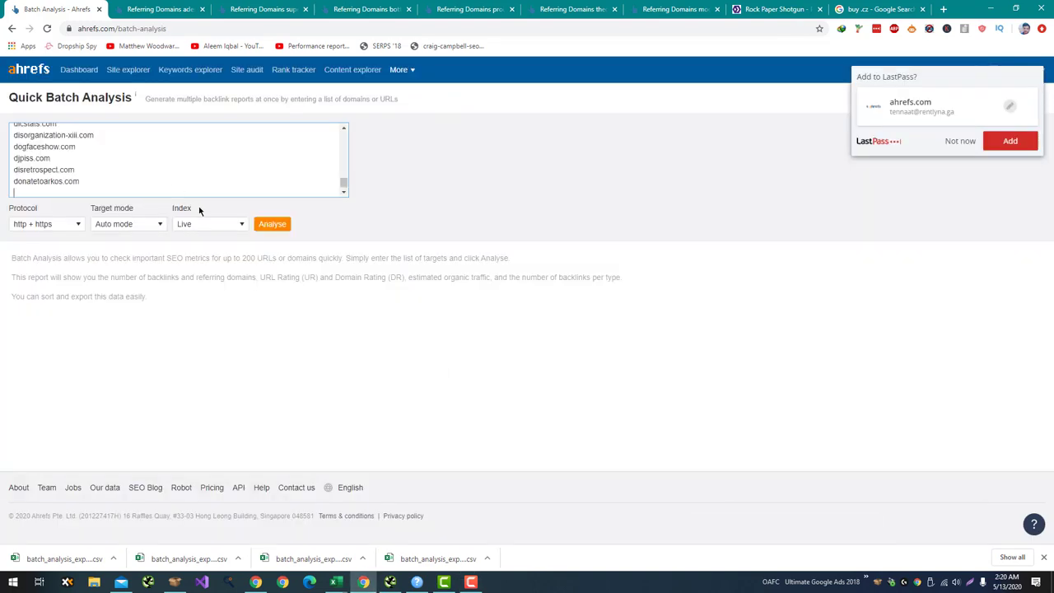
left_click(257, 228)
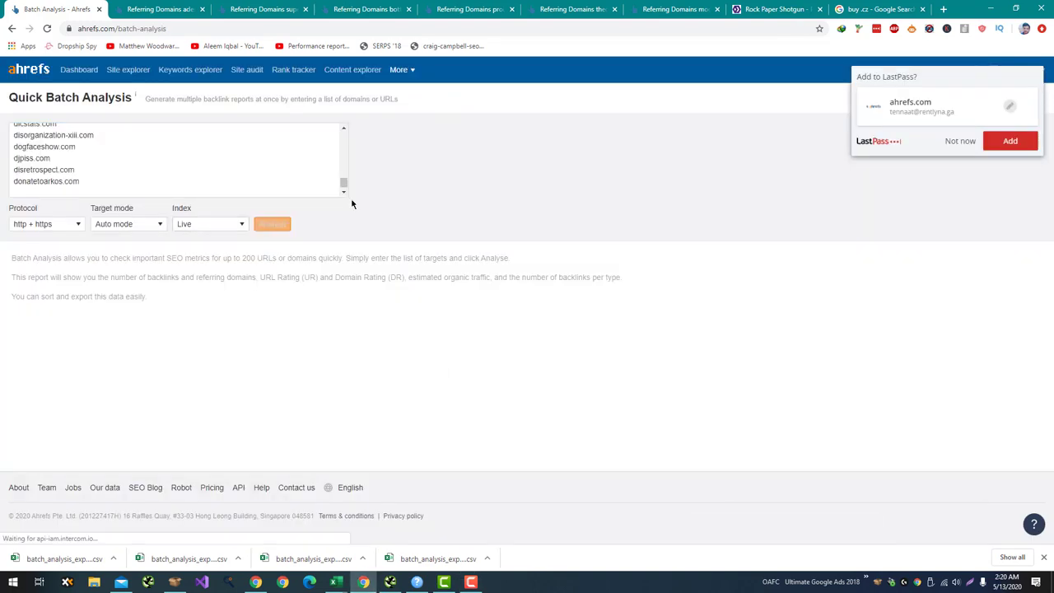
left_click(957, 141)
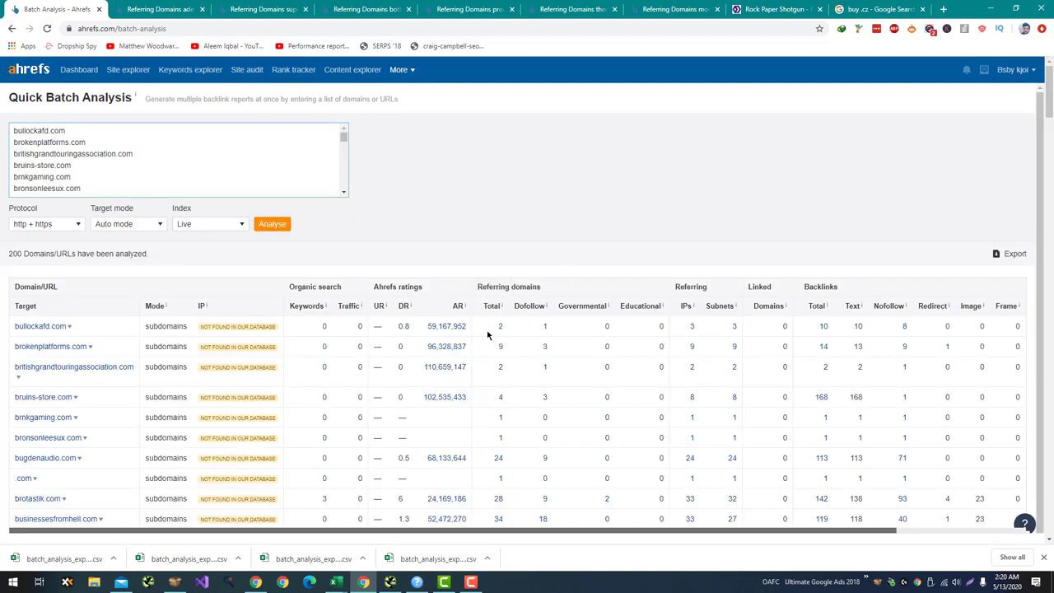
Step: Sort the batch analysis results by DR in descending order
left_click(403, 308)
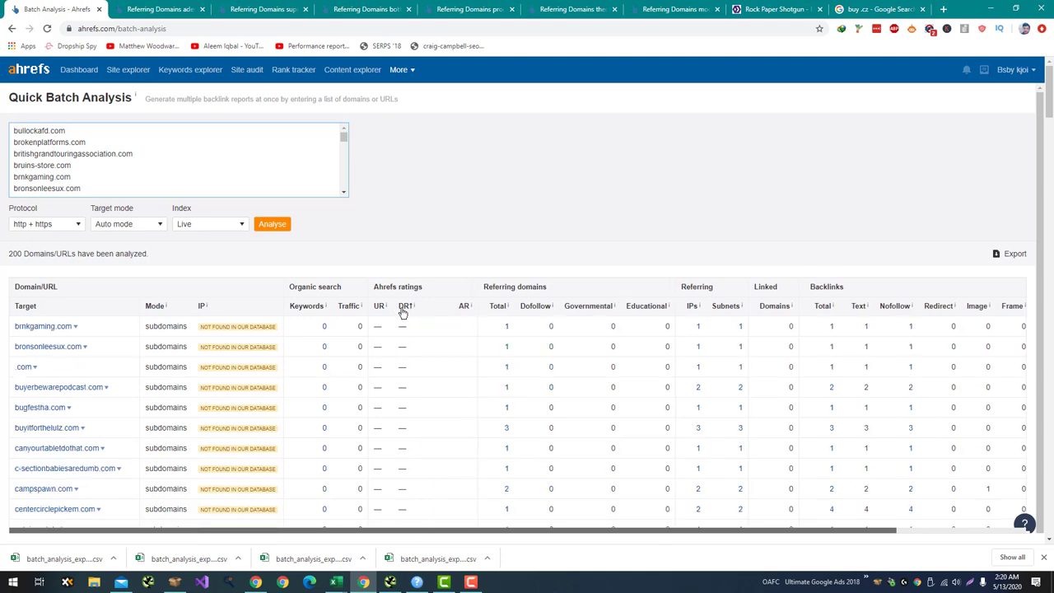
left_click(403, 310)
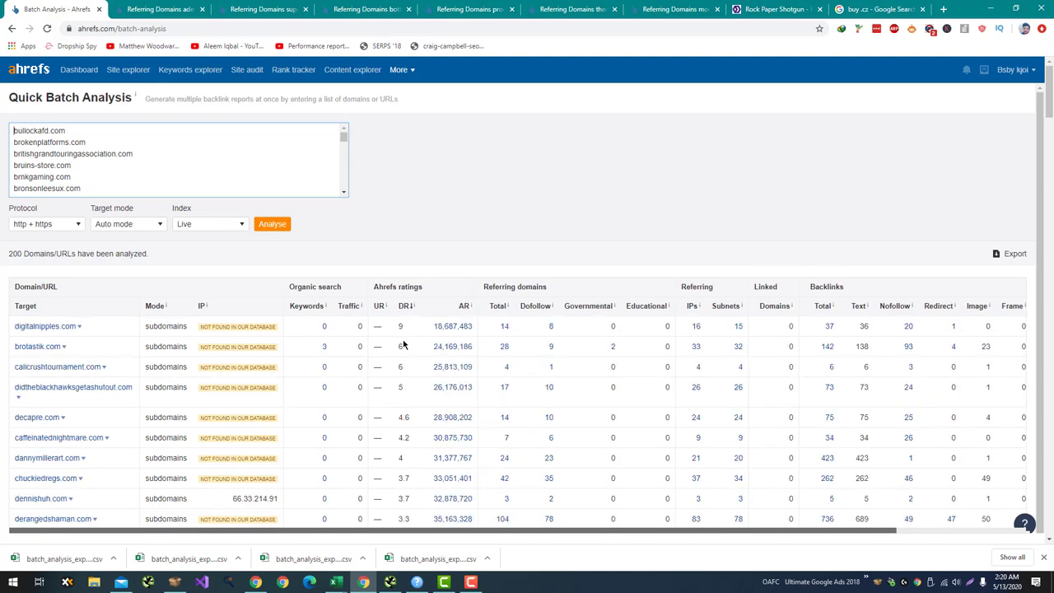
Step: Open the referring domains report of cci-games.com in a new browser tab
scroll(403, 346, "down", 2)
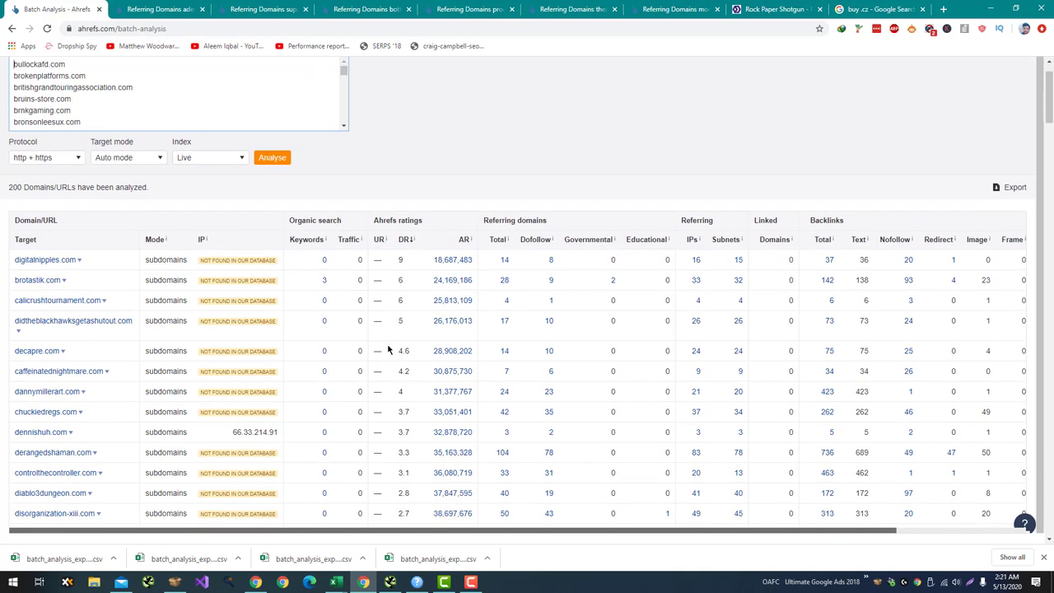
scroll(388, 350, "down", 3)
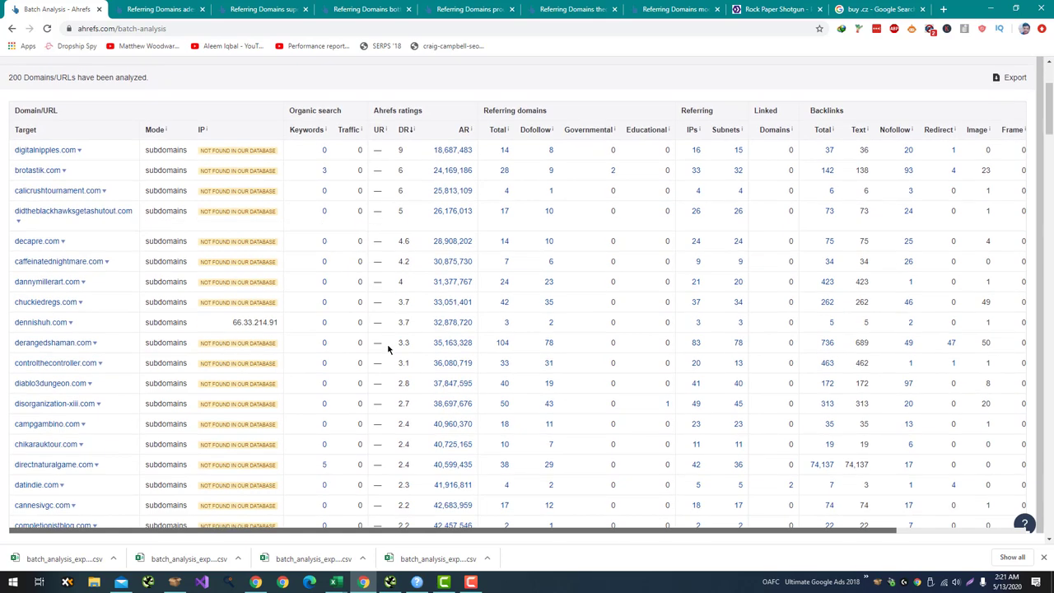
scroll(389, 349, "down", 5)
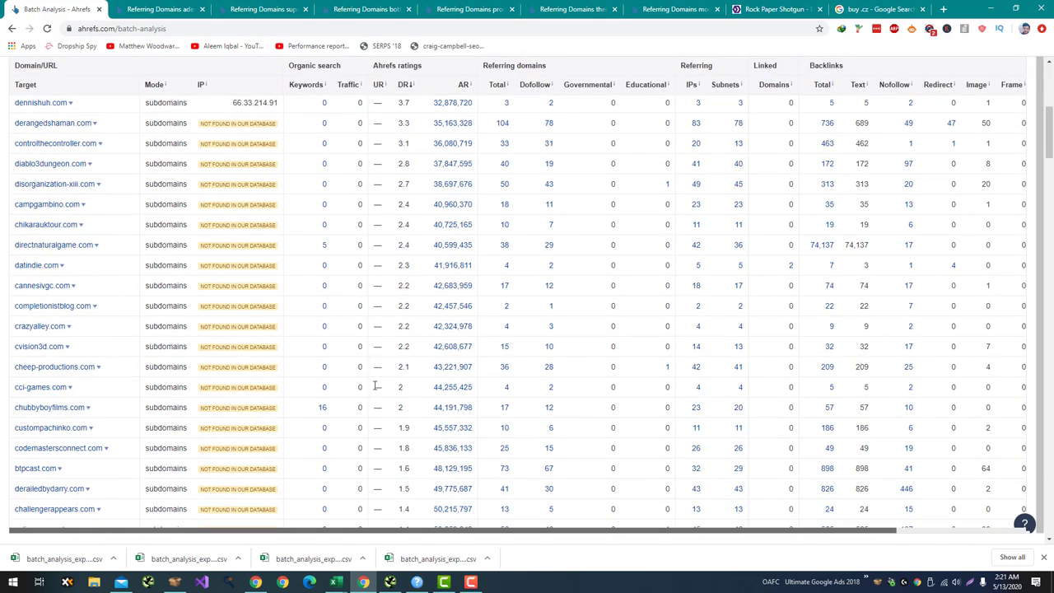
right_click(506, 392)
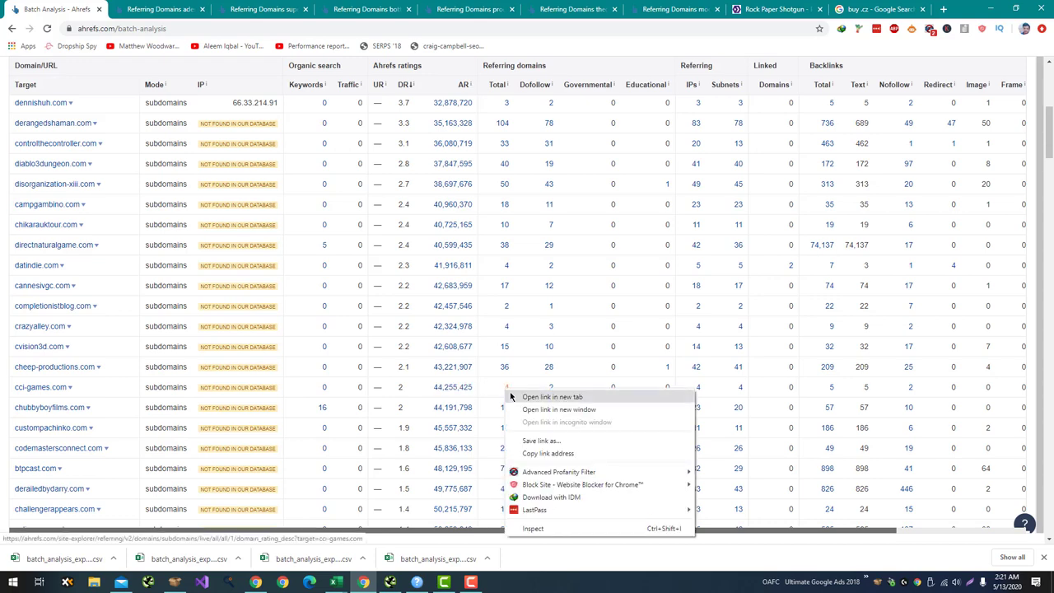
left_click(535, 397)
Step: Examine the DR, referring domains and backlinks of the remaining domains down to the end of the results
scroll(510, 396, "down", 4)
scroll(510, 397, "down", 1)
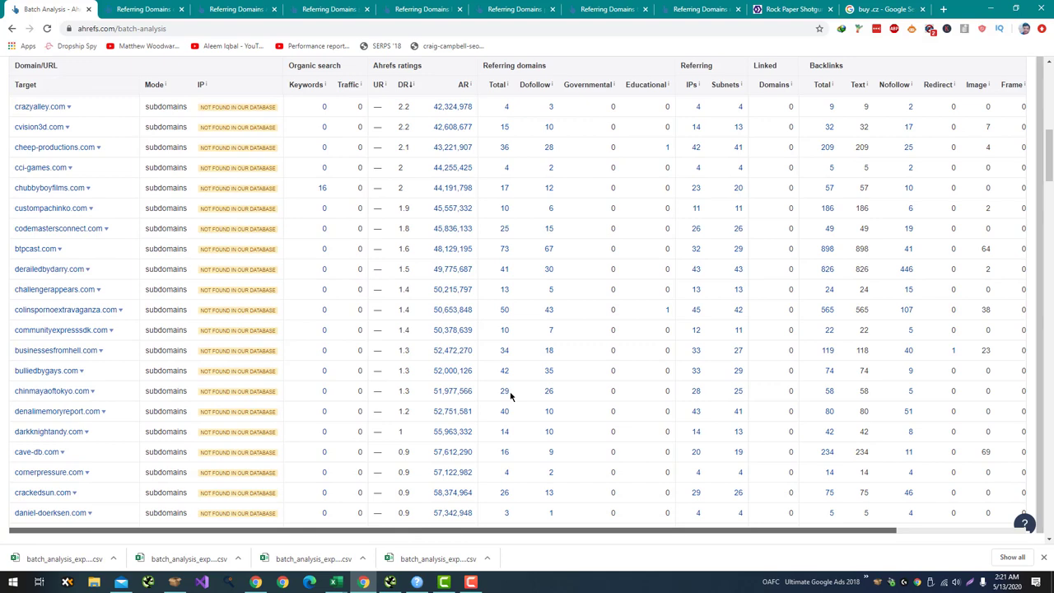
scroll(510, 397, "down", 5)
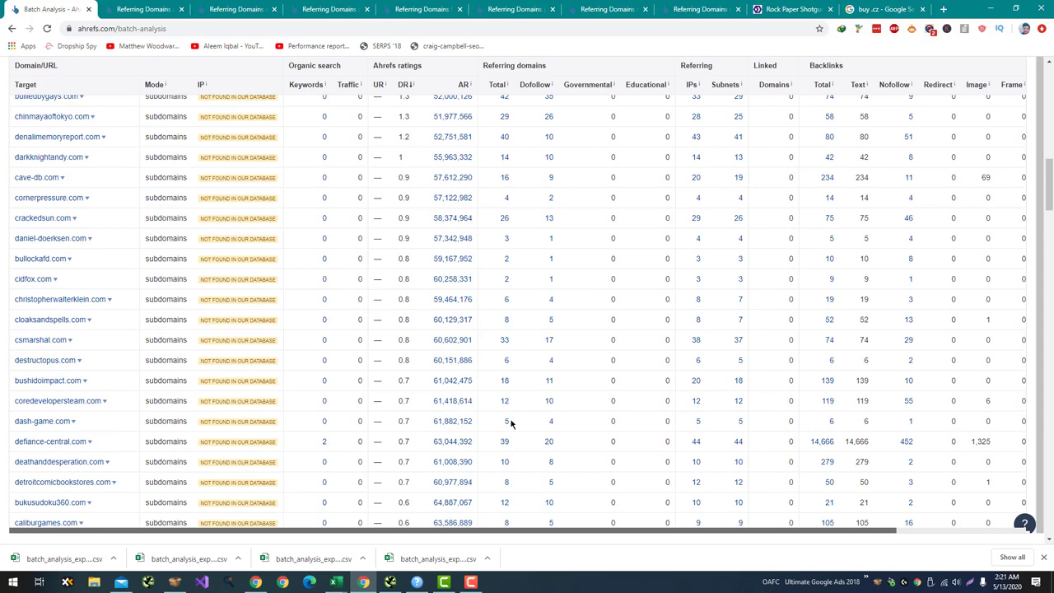
scroll(509, 423, "down", 10)
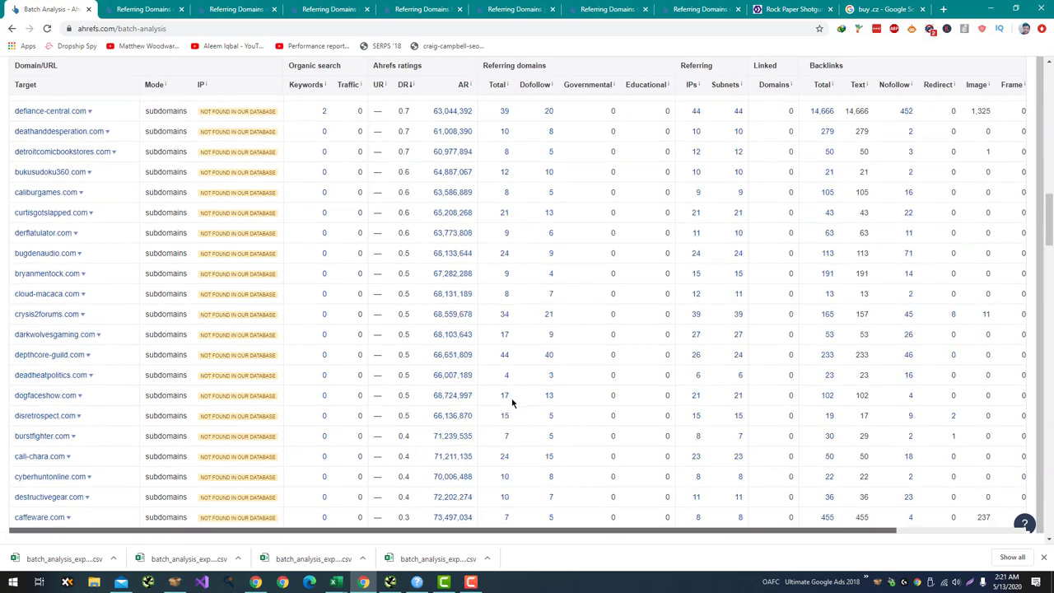
scroll(514, 401, "down", 8)
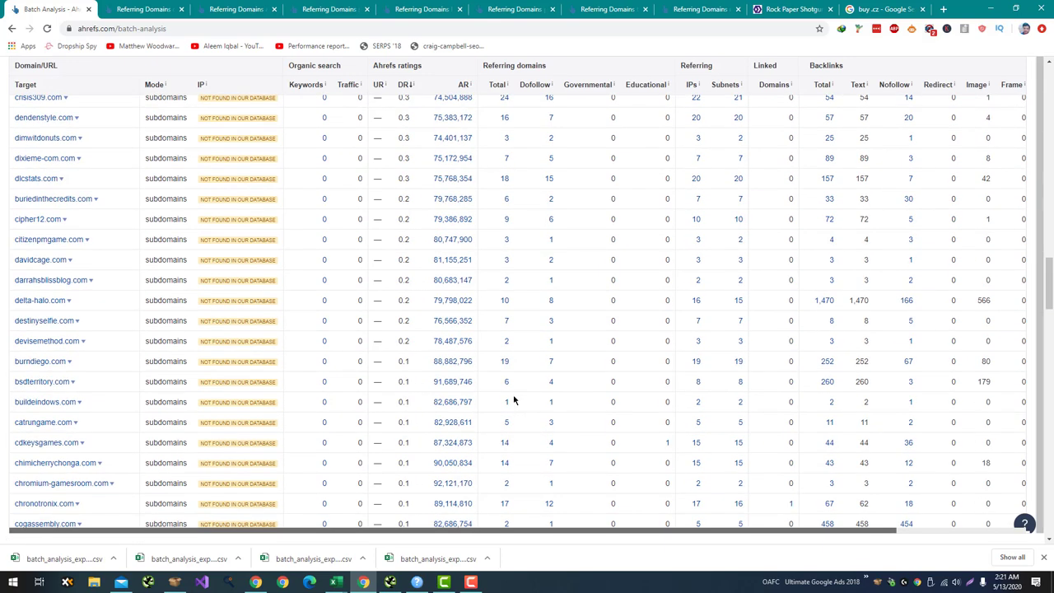
scroll(513, 398, "down", 8)
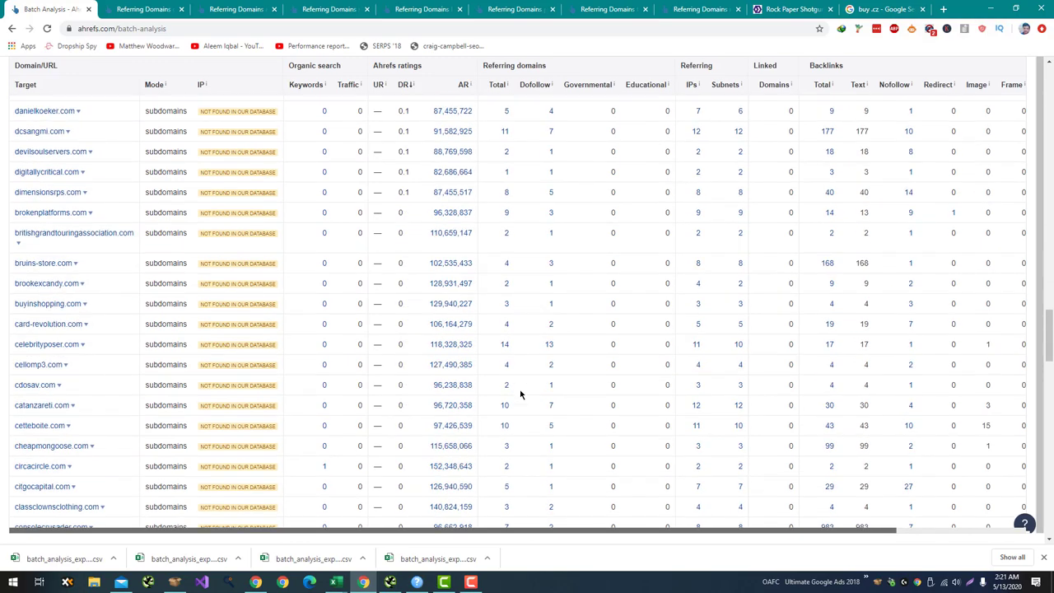
scroll(666, 434, "down", 10)
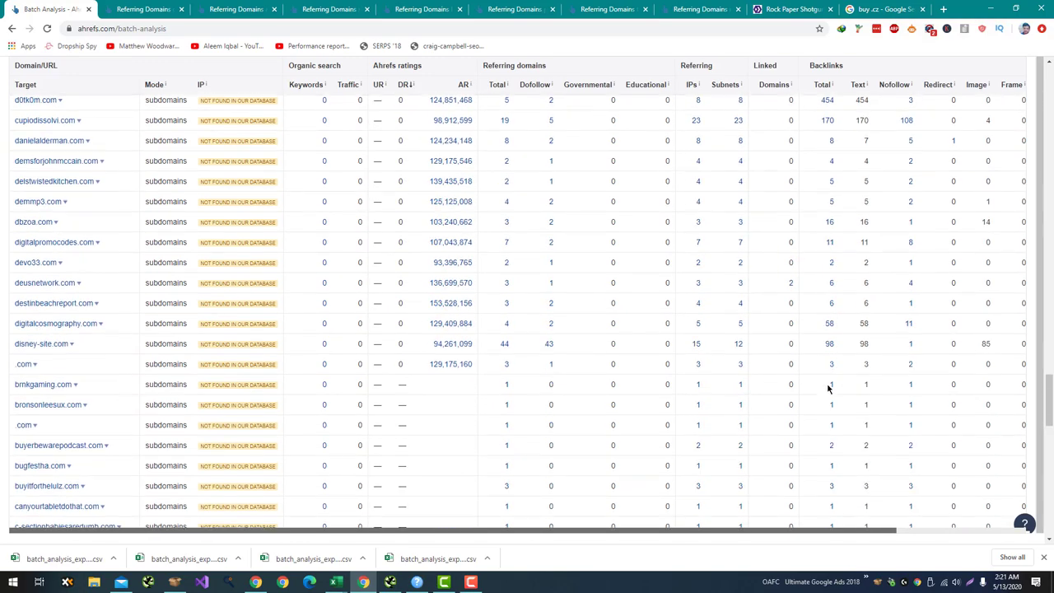
scroll(829, 391, "down", 4)
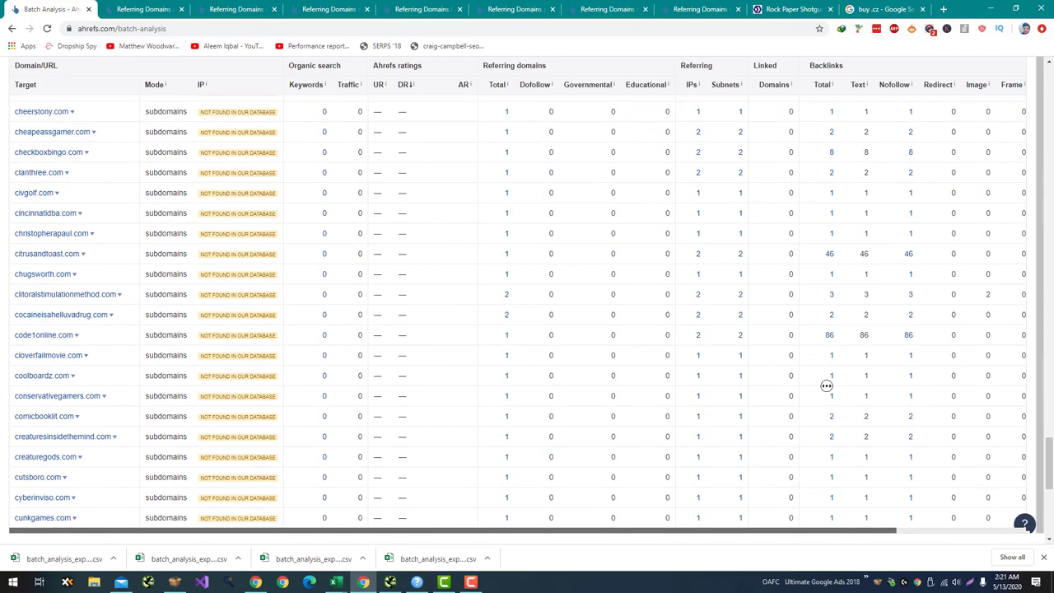
scroll(826, 385, "right", 1)
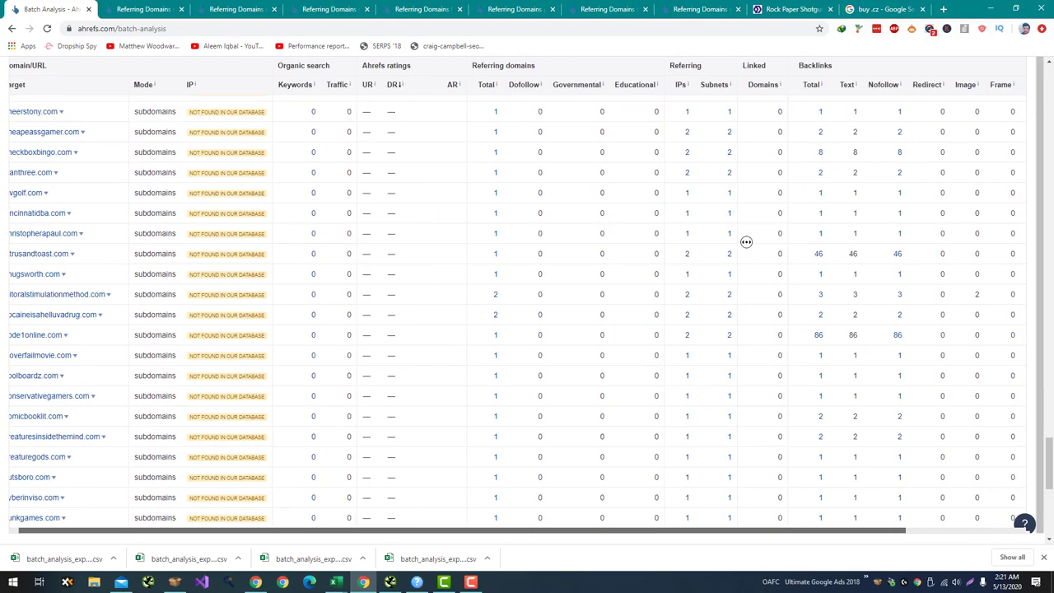
scroll(746, 390, "right", 1)
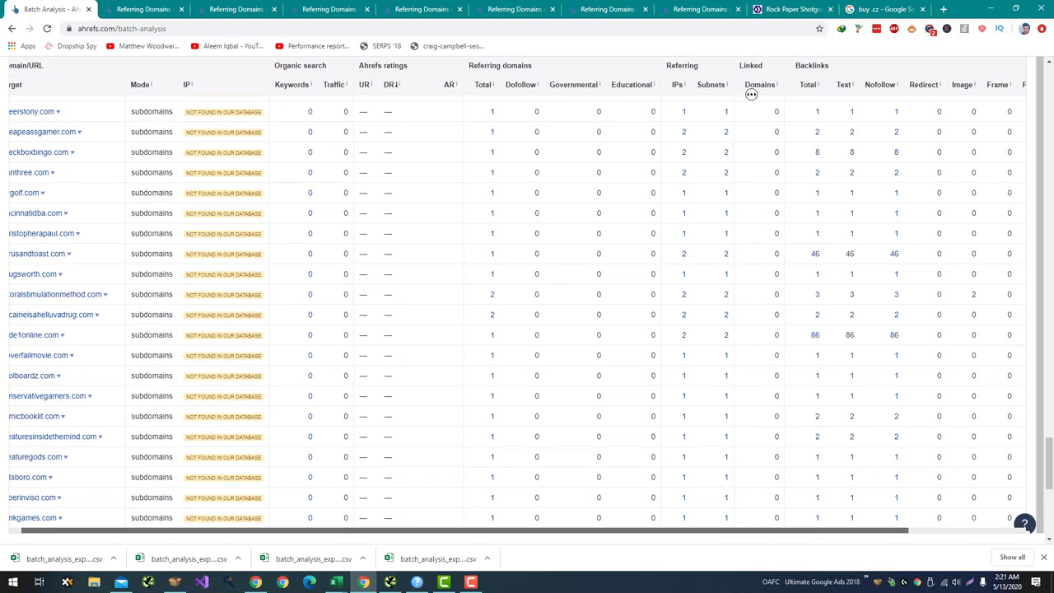
left_click_drag(1050, 459, 1050, 563)
Step: Export the batch analysis results as a CSV with UTF-16 encoding for Microsoft Excel
left_click_drag(1050, 494, 1032, 128)
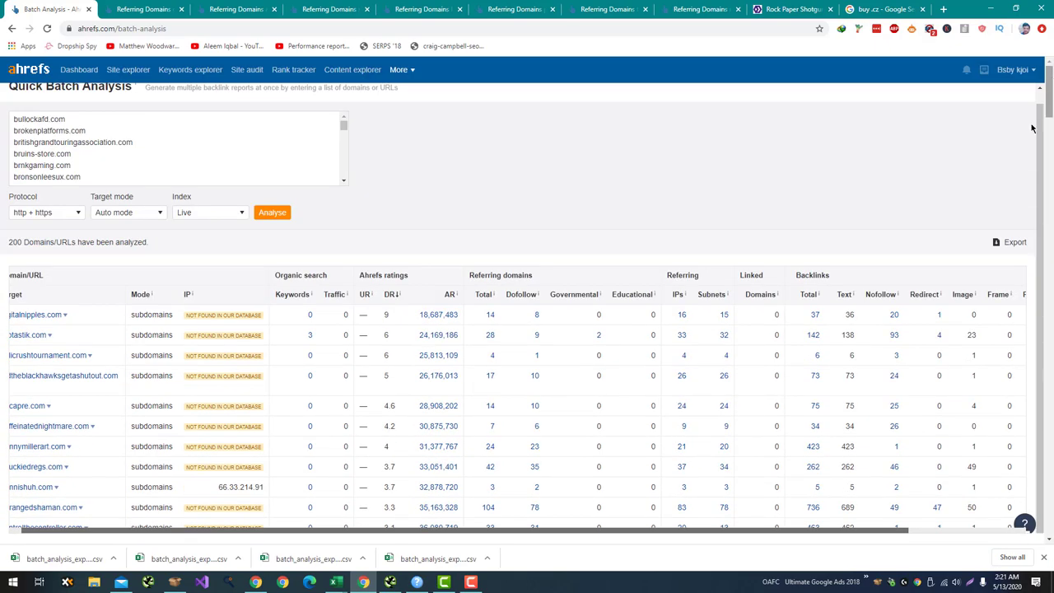
left_click(1000, 244)
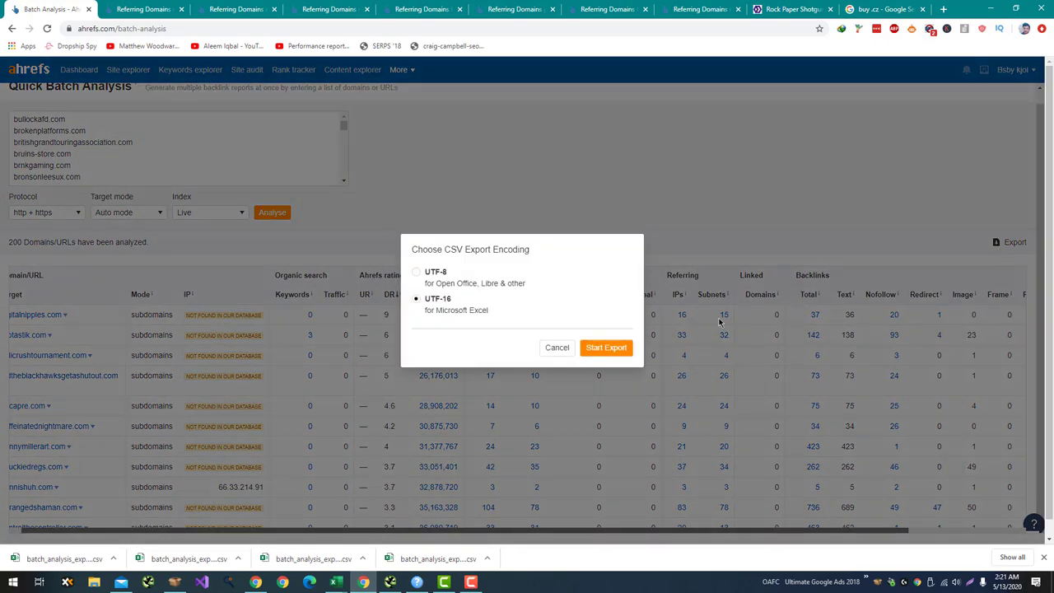
left_click(617, 351)
Step: Review the sites linking to cci-games.com in its Referring Domains report and return to the batch analysis
left_click(131, 11)
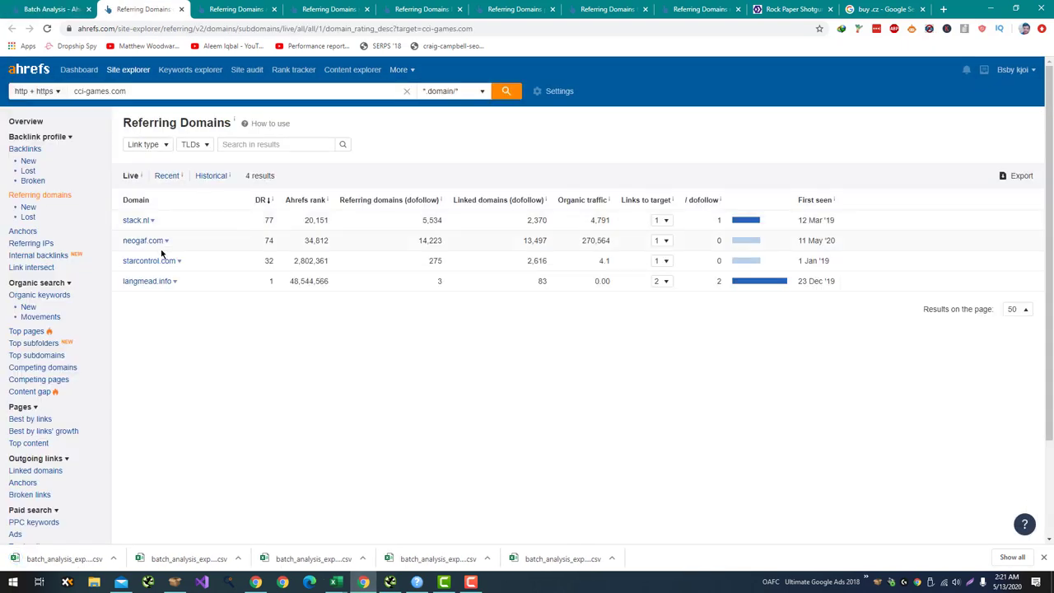
key("ctrl+shift+Tab")
key("alt+Tab")
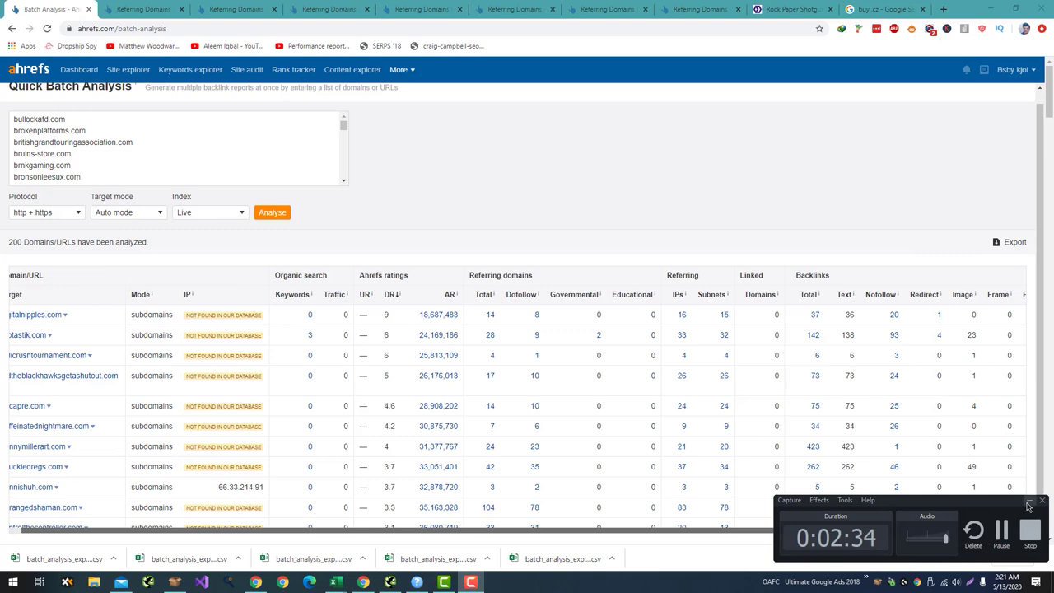
Step: Check the DA results gathered so far in Bulk Moz DA Checker
left_click(1029, 501)
key("alt+Tab")
key("alt+Tab")
key("alt+Tab")
key("alt+Tab")
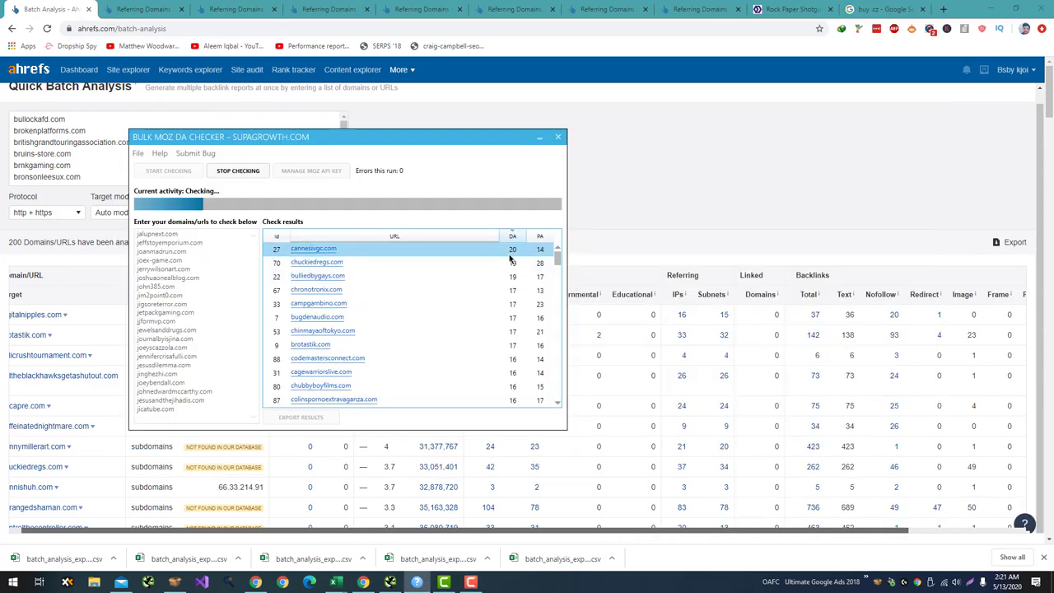
Step: Switch to the dowload (1).csv workbook in Excel and copy the next 200 domains, cells A201 to A400
key("alt+Tab")
key("alt+Tab")
key("alt+Tab")
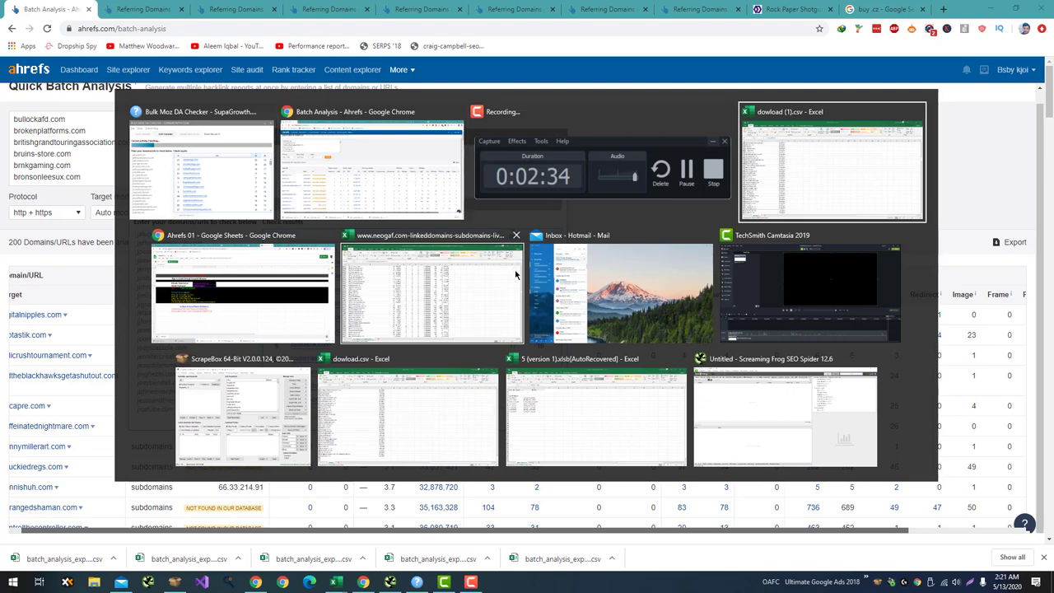
key("alt+Tab")
key("alt+shift+Tab")
scroll(136, 385, "down", 6)
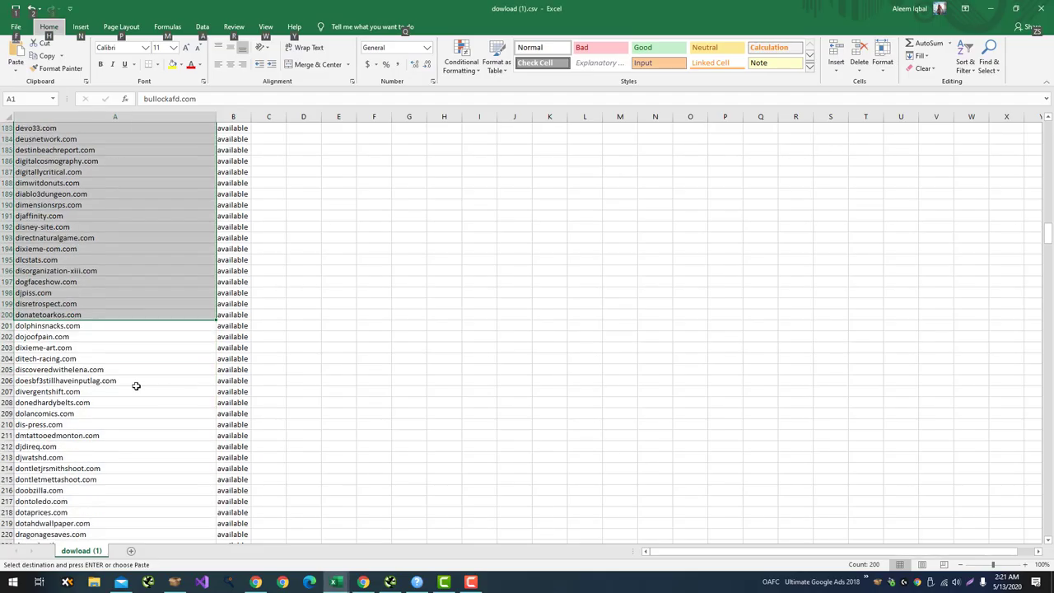
left_click_drag(98, 333, 51, 249)
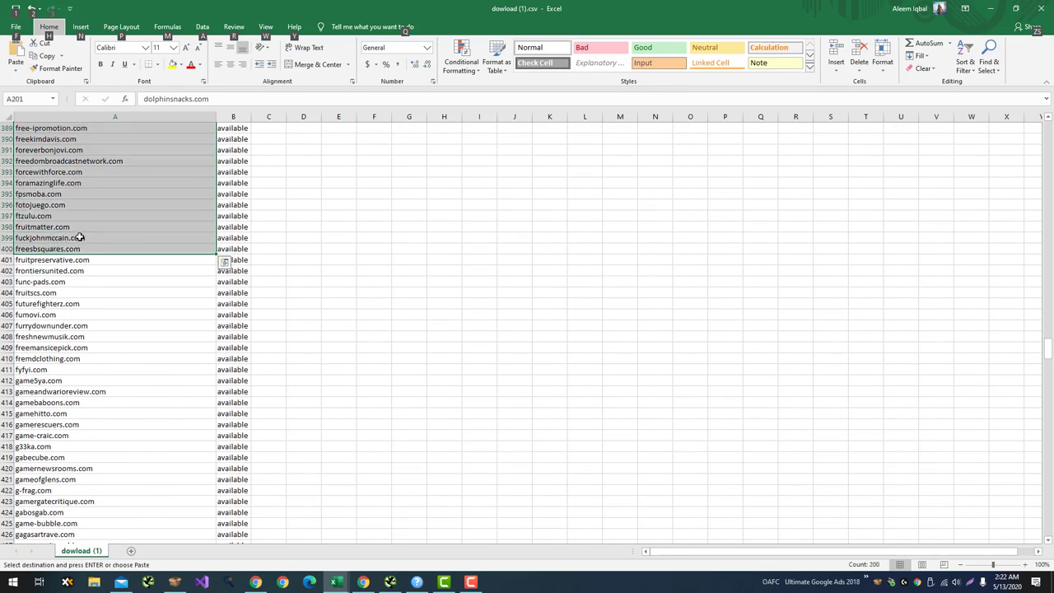
right_click(183, 217)
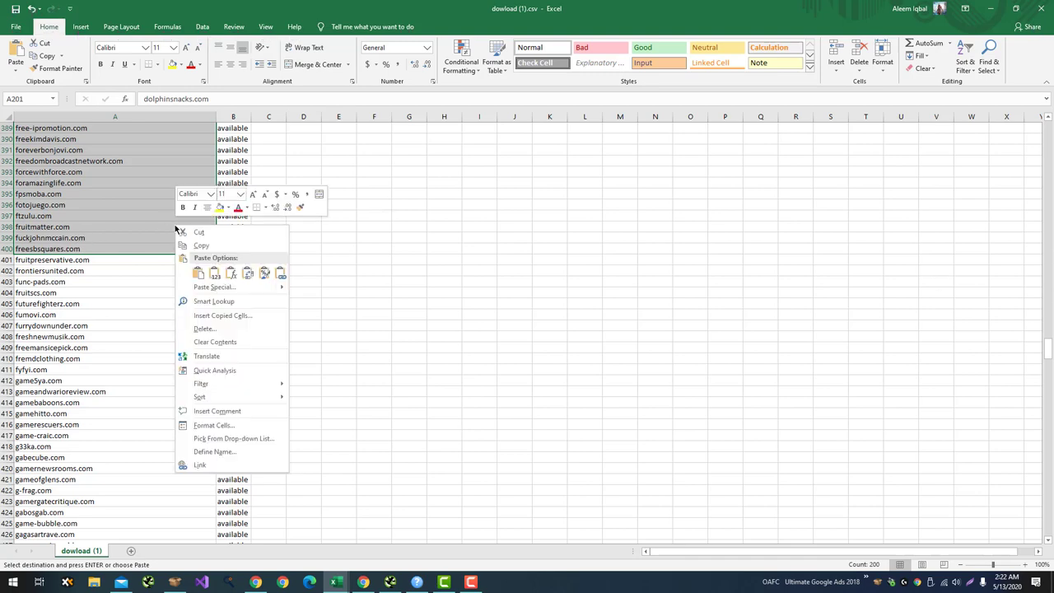
left_click(221, 246)
Step: Replace the domain list in Ahrefs Batch Analysis in Chrome with the copied domains, analyse them and sort the results by DR, highest first
key("alt+Tab")
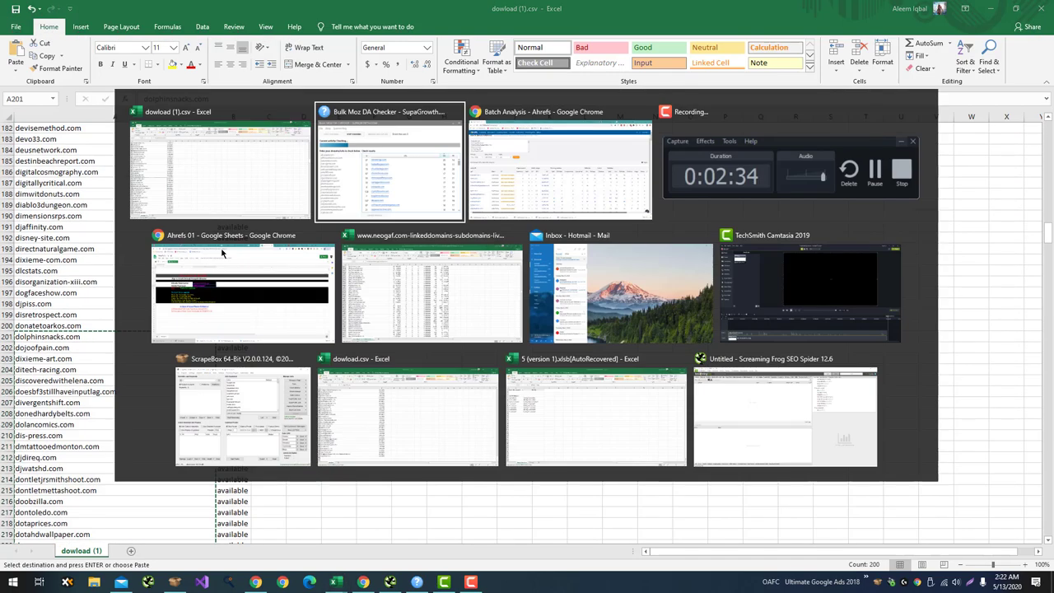
key("alt+Tab")
key("alt+Tab")
key("ctrl+a")
key("ctrl+v")
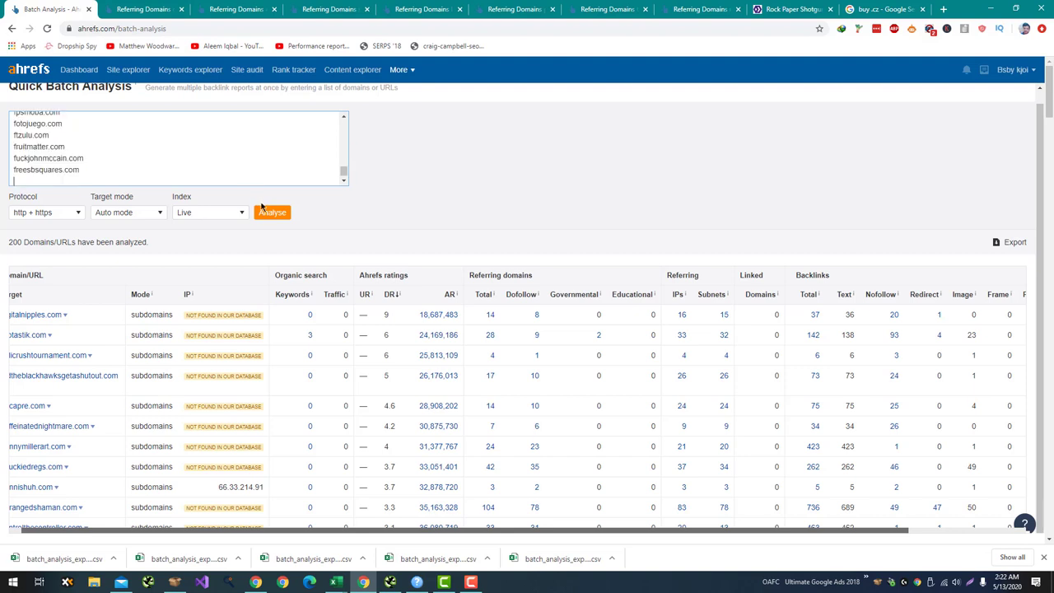
left_click(272, 213)
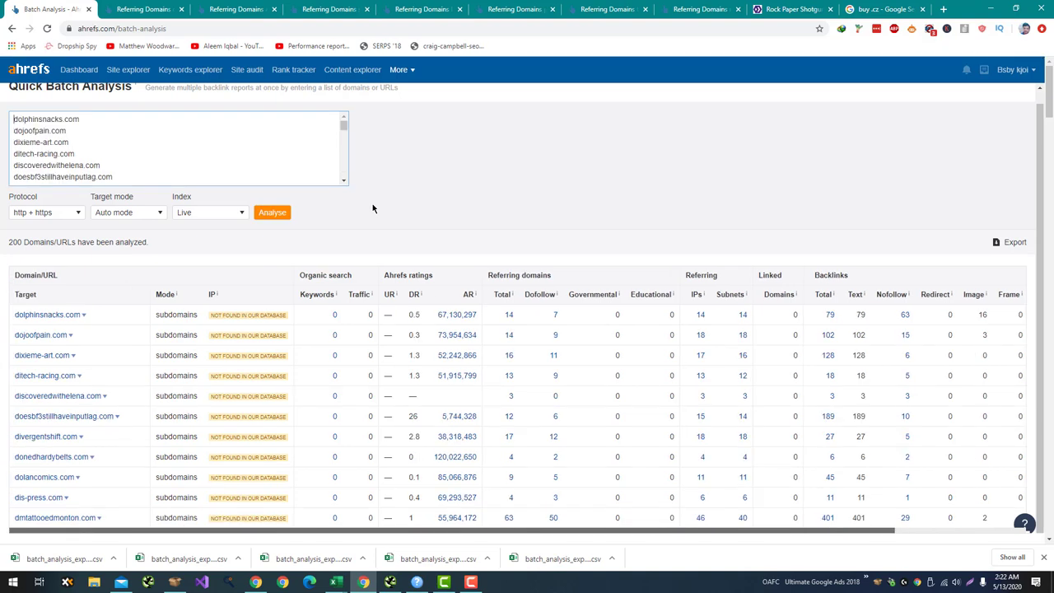
left_click(414, 295)
left_click(415, 295)
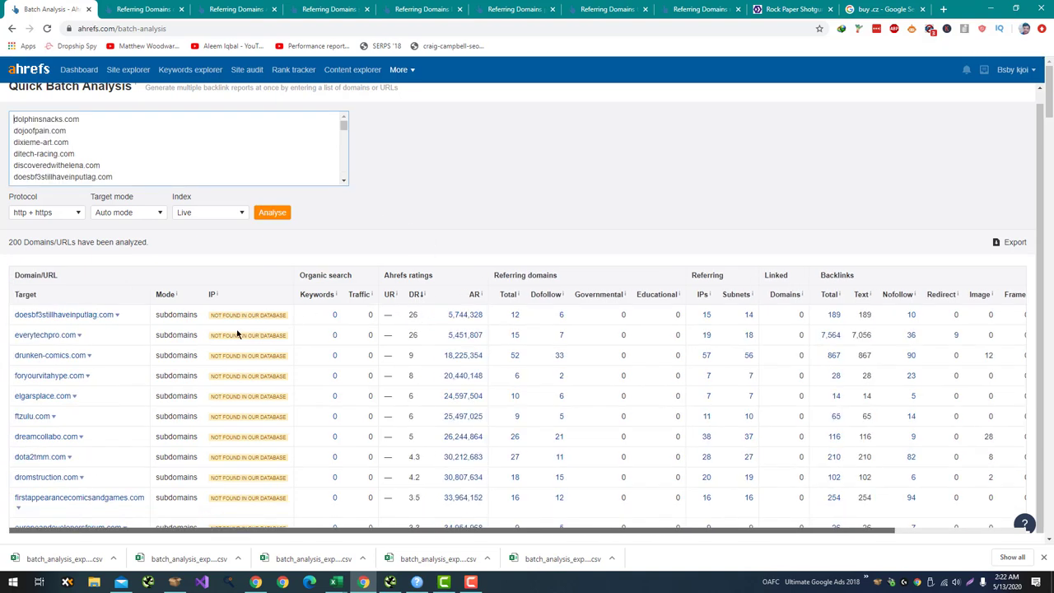
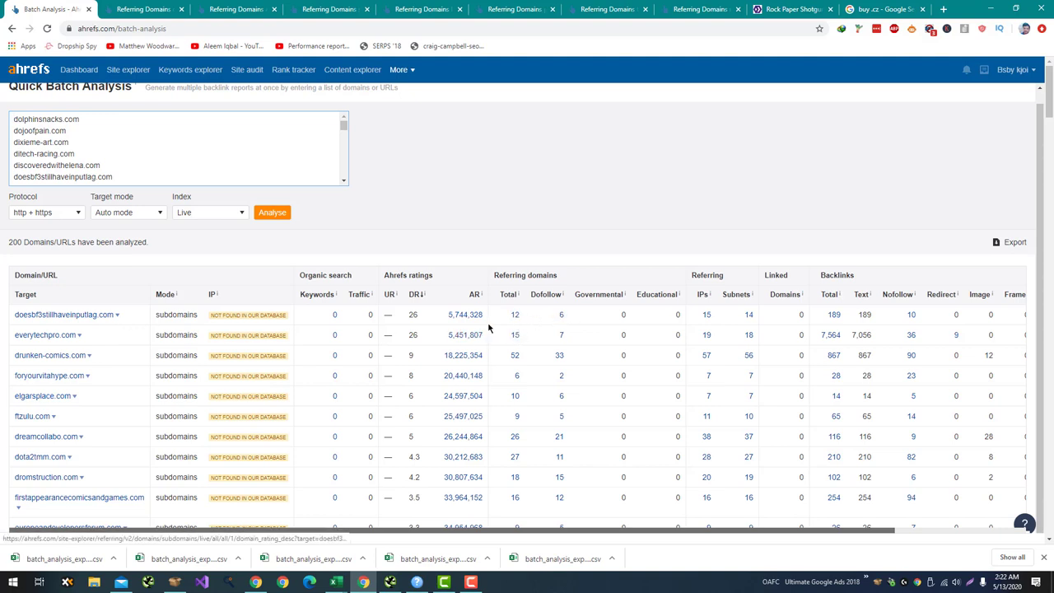
Step: Open the referring domains reports of doesbf3stillhaveinputlag.com and everytechpro.com in new browser tabs
right_click(516, 317)
left_click(517, 331)
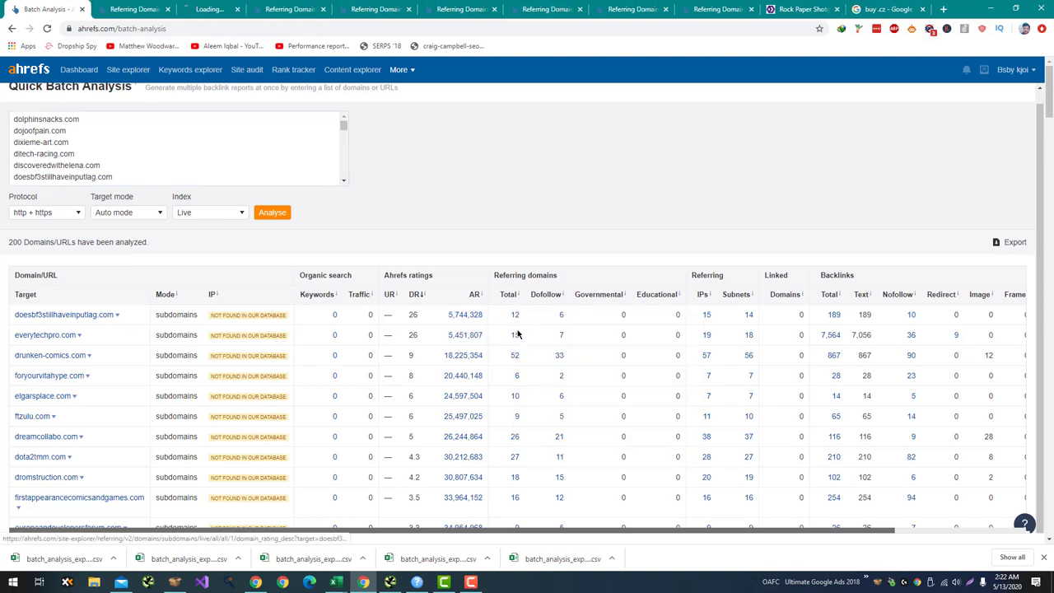
right_click(518, 334)
left_click(536, 344)
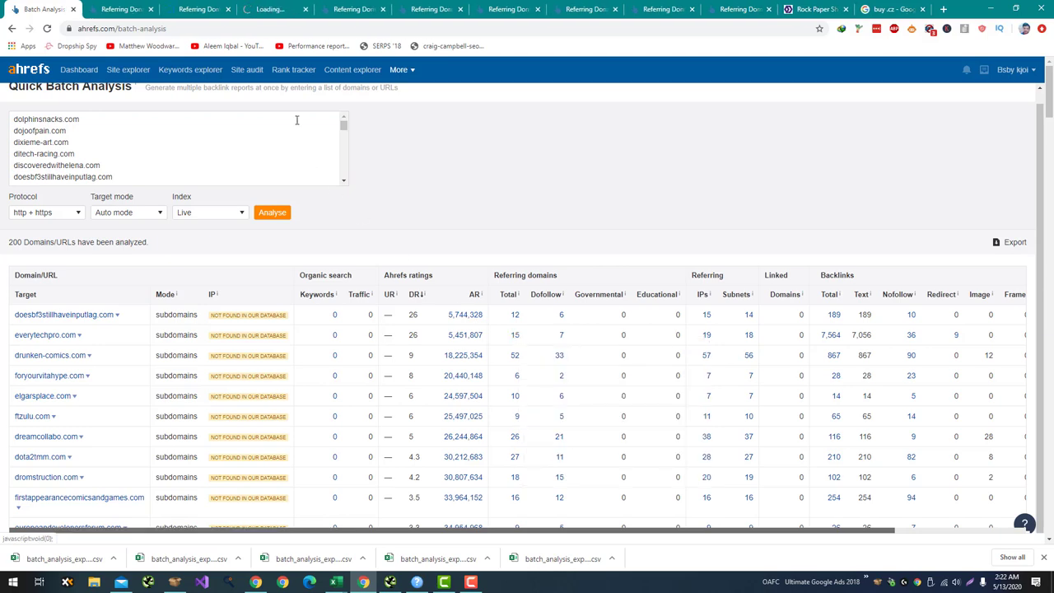
Step: Inspect the plus.google.com backlink in the doesbf3stillhaveinputlag.com report by viewing its referring page, and close that page
left_click(164, 6)
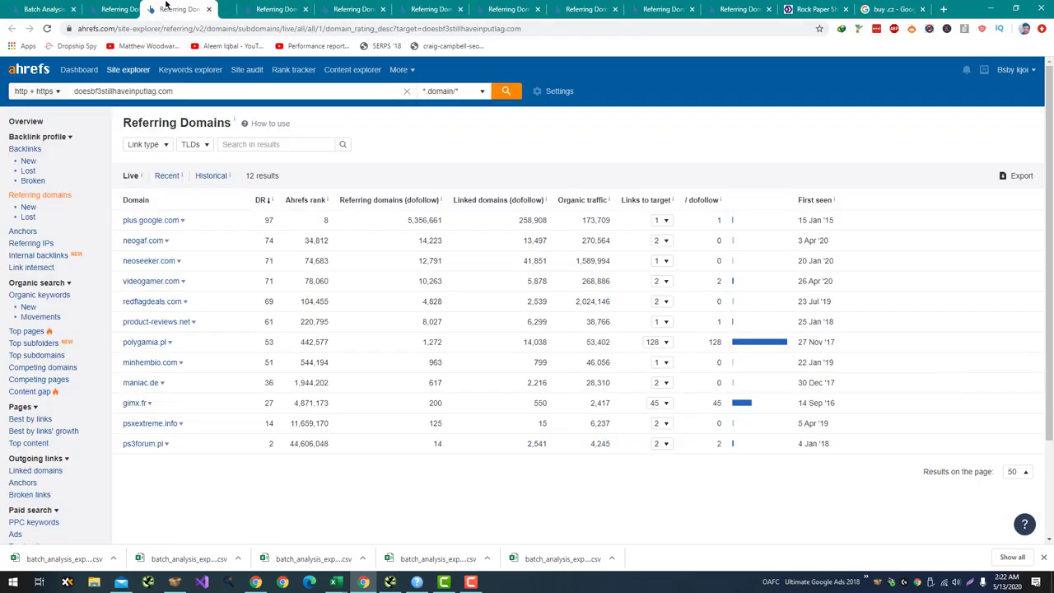
left_click(663, 223)
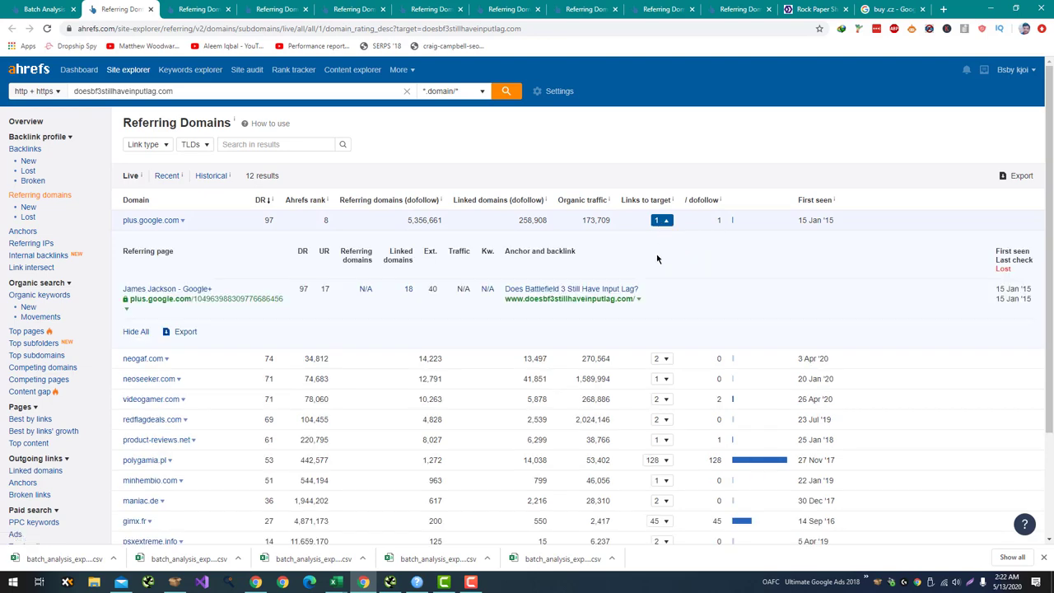
scroll(658, 259, "down", 2)
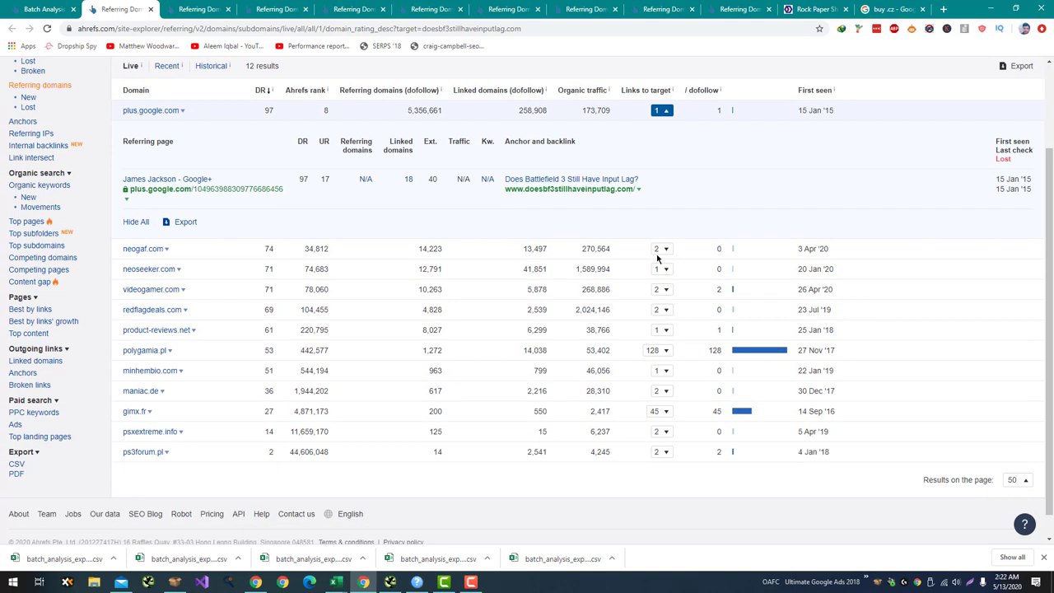
right_click(247, 192)
left_click(278, 199)
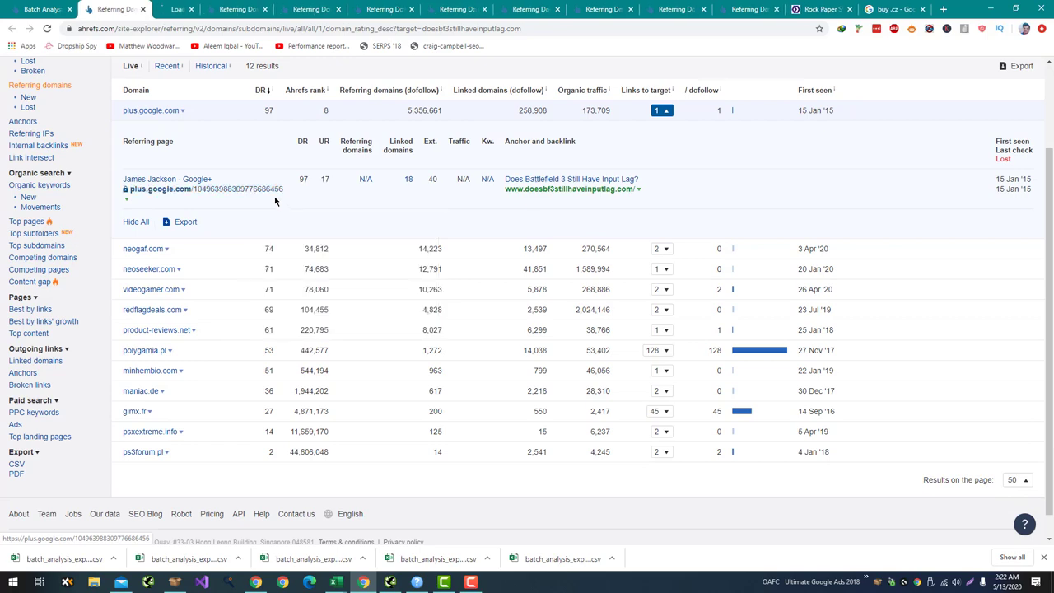
left_click(186, 7)
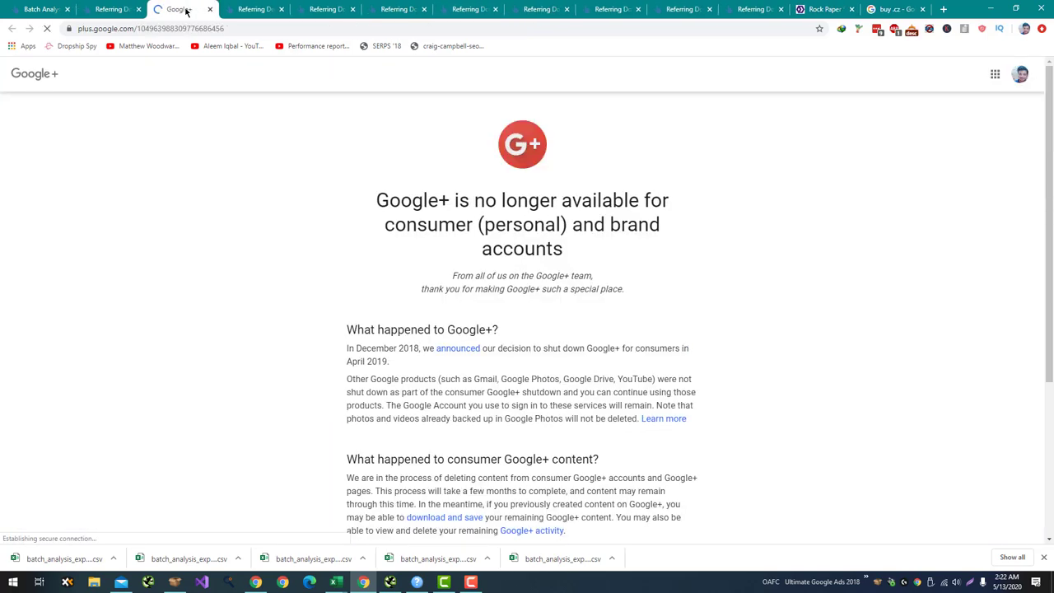
key("ctrl+w")
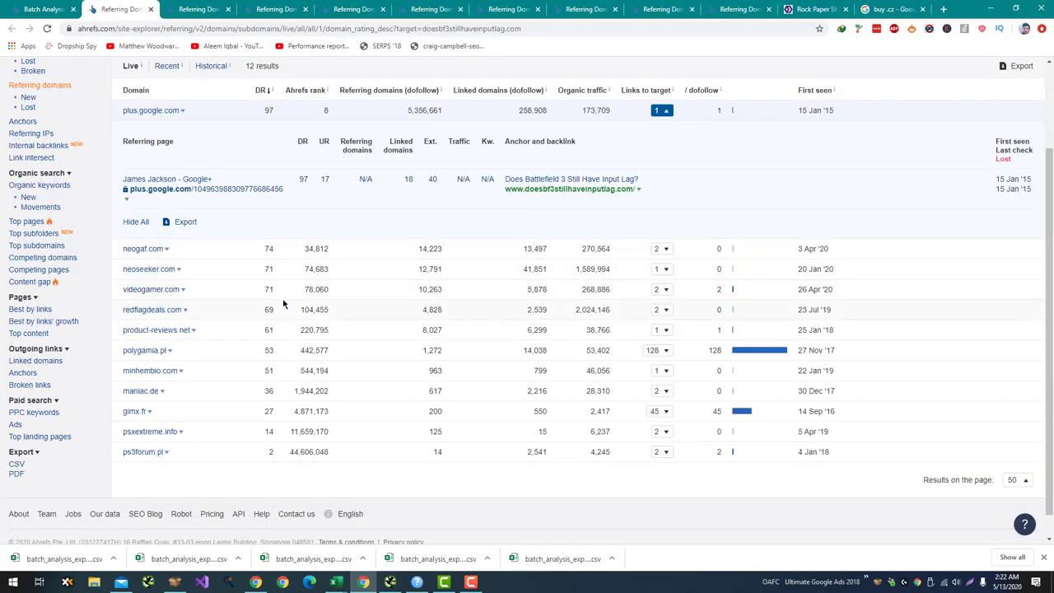
Step: Expand the videogamer.com backlinks, find the doesbf3stillhaveinputlag.com link in the referring Battlefield 3 article, and close the article
left_click(664, 293)
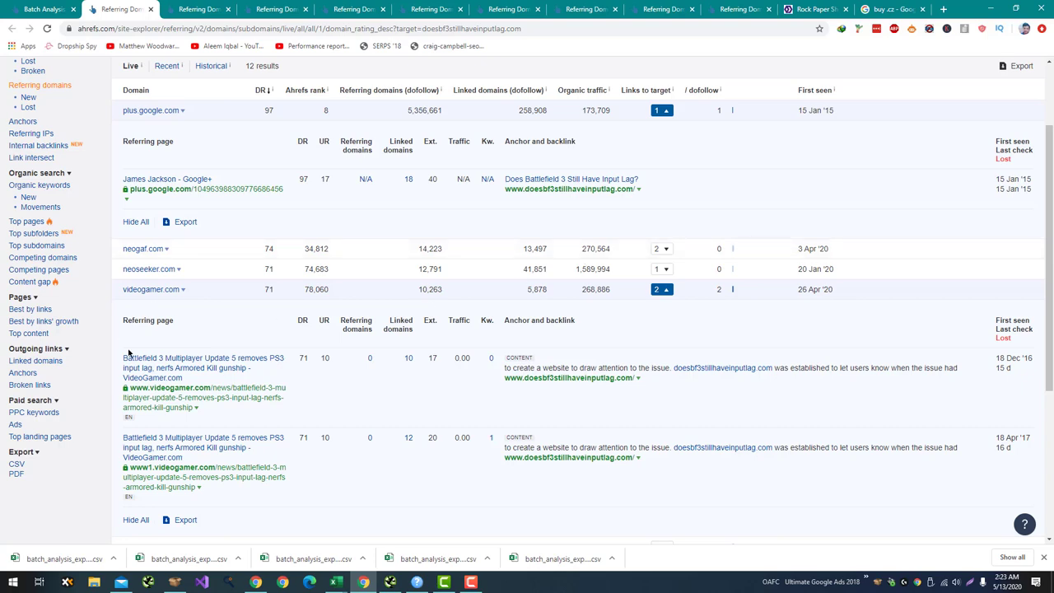
right_click(220, 371)
left_click(247, 379)
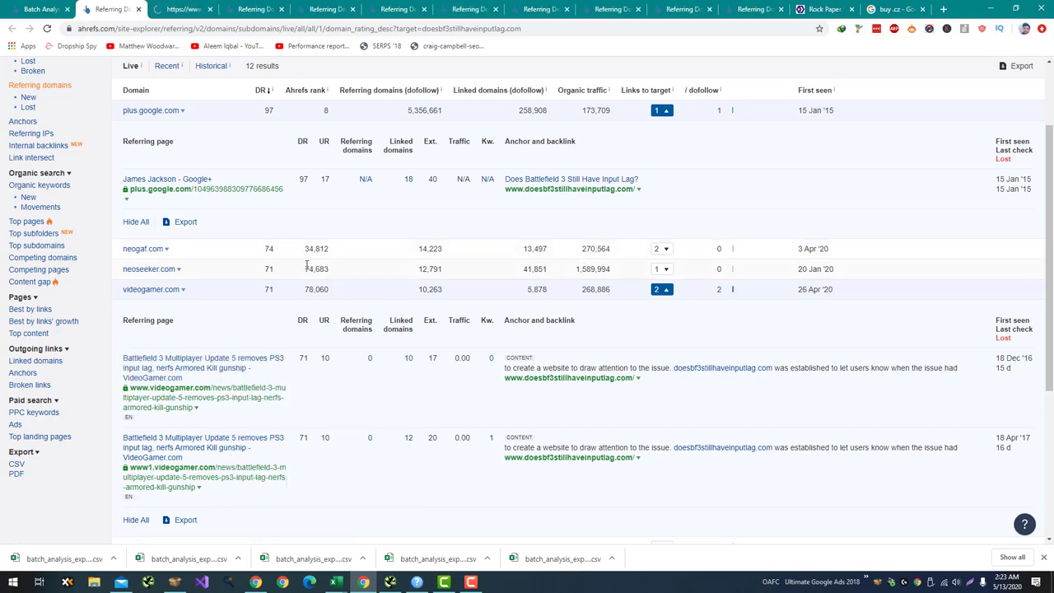
left_click(180, 6)
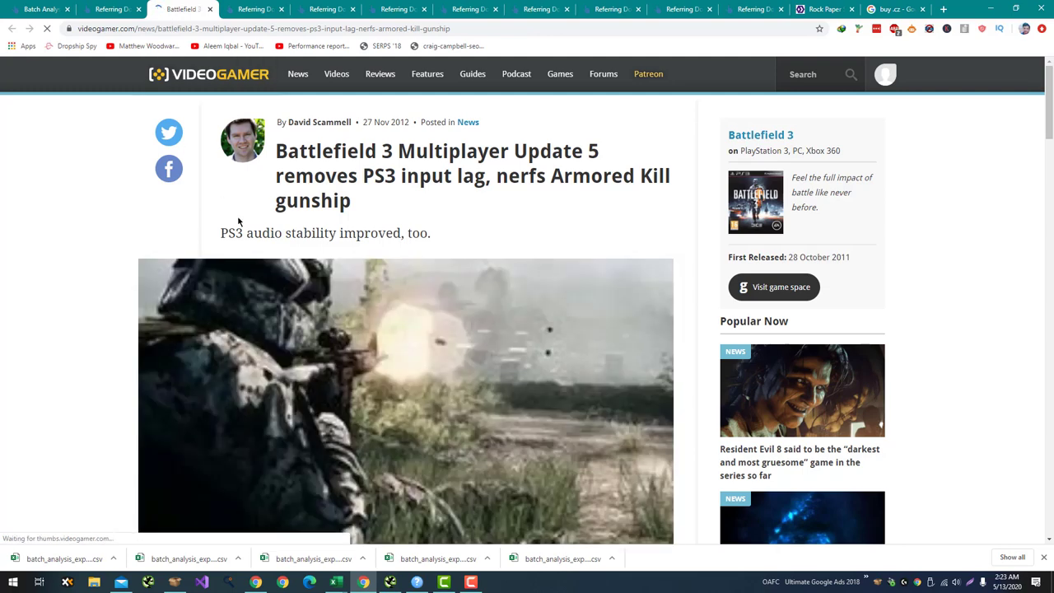
scroll(238, 221, "down", 10)
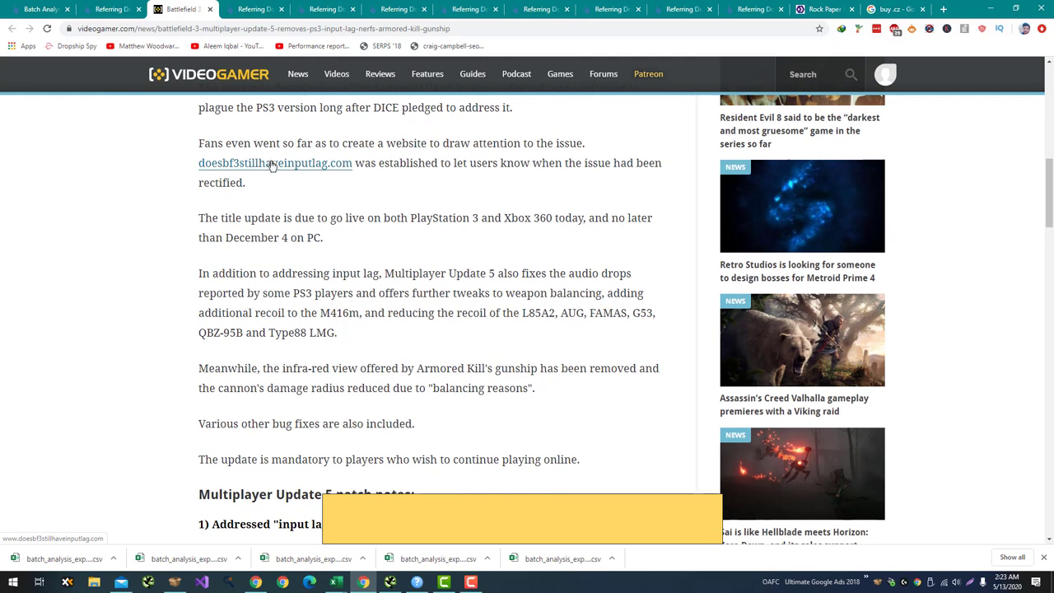
scroll(222, 231, "down", 1)
scroll(222, 231, "down", 7)
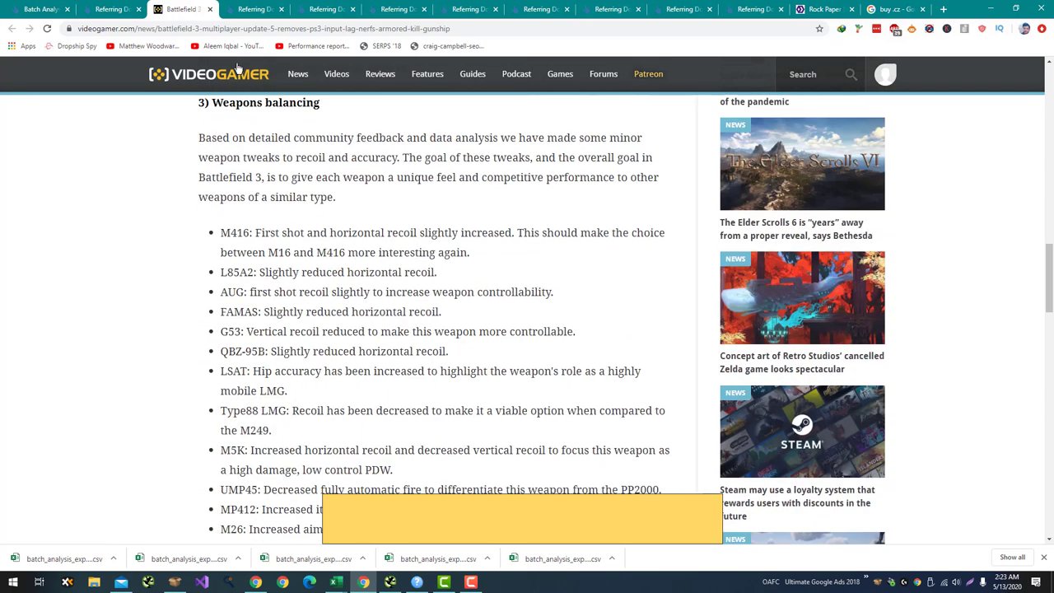
middle_click(165, 6)
Step: Review the product-reviews.net backlink to doesbf3stillhaveinputlag.com and the remaining referring domains
scroll(287, 122, "down", 3)
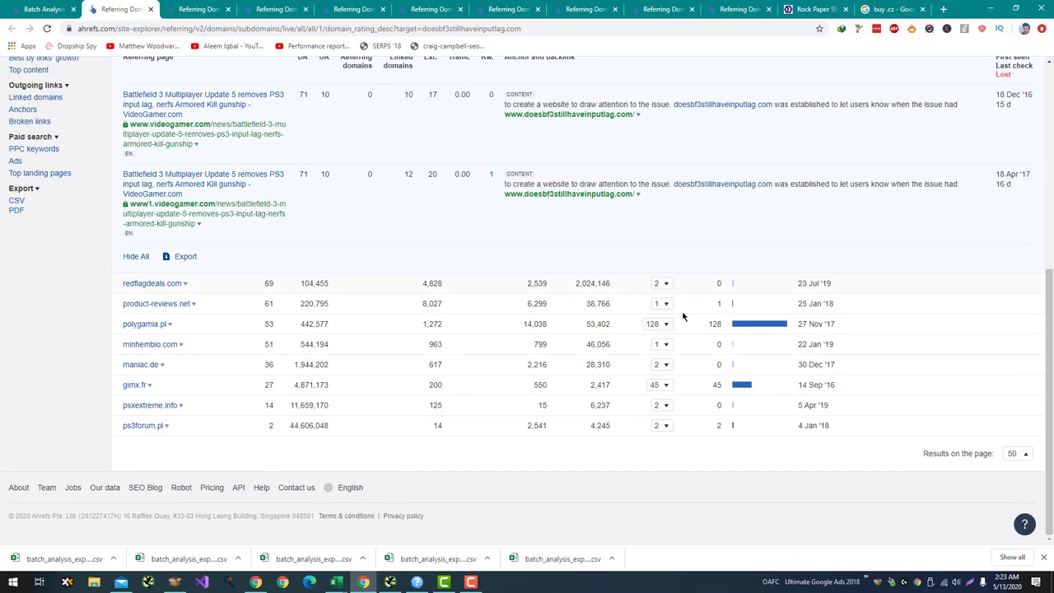
left_click(659, 304)
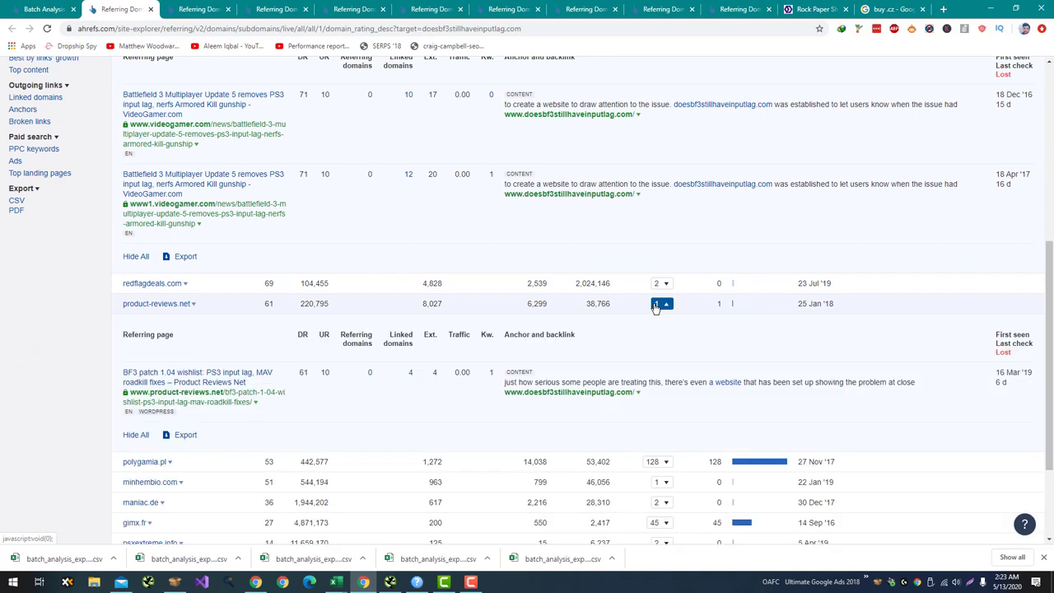
scroll(655, 306, "down", 2)
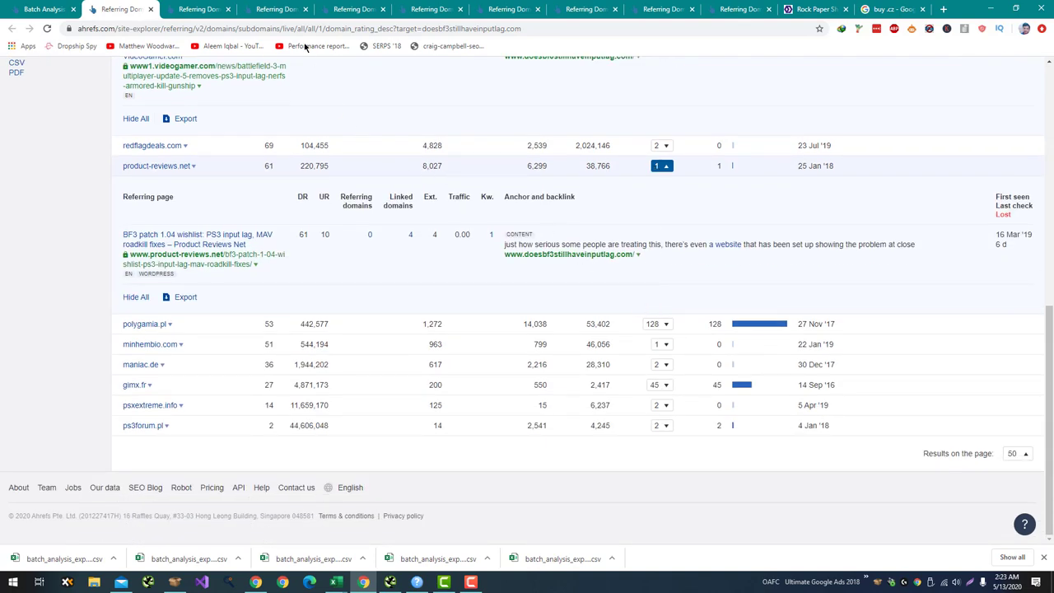
Step: Close the cci-games.com report and review the plus.google.com and feedburner.com backlinks in the everytechpro.com report
left_click(198, 9)
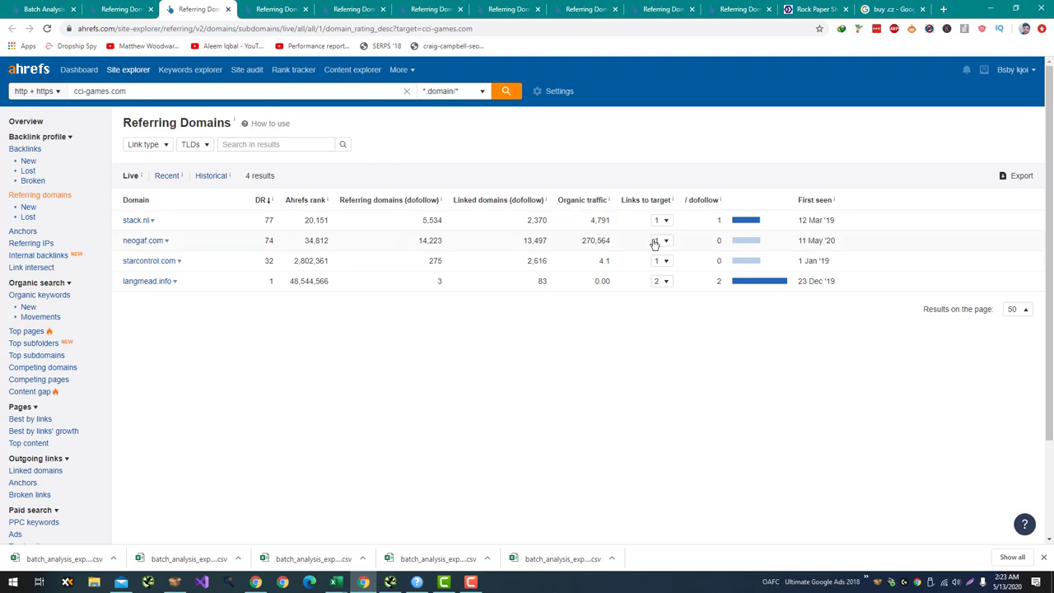
middle_click(198, 5)
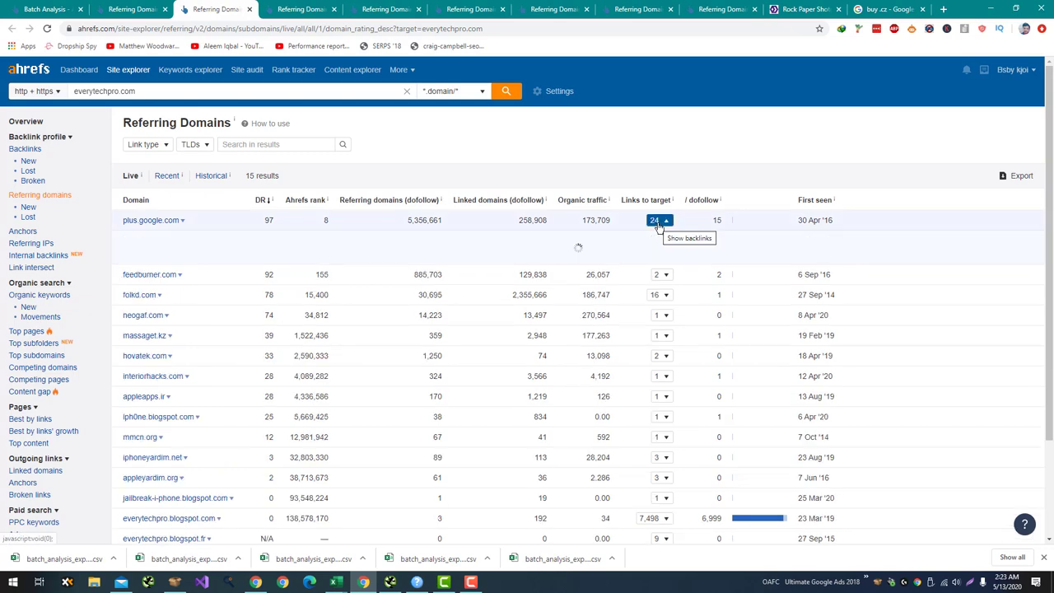
left_click(659, 224)
scroll(651, 312, "down", 4)
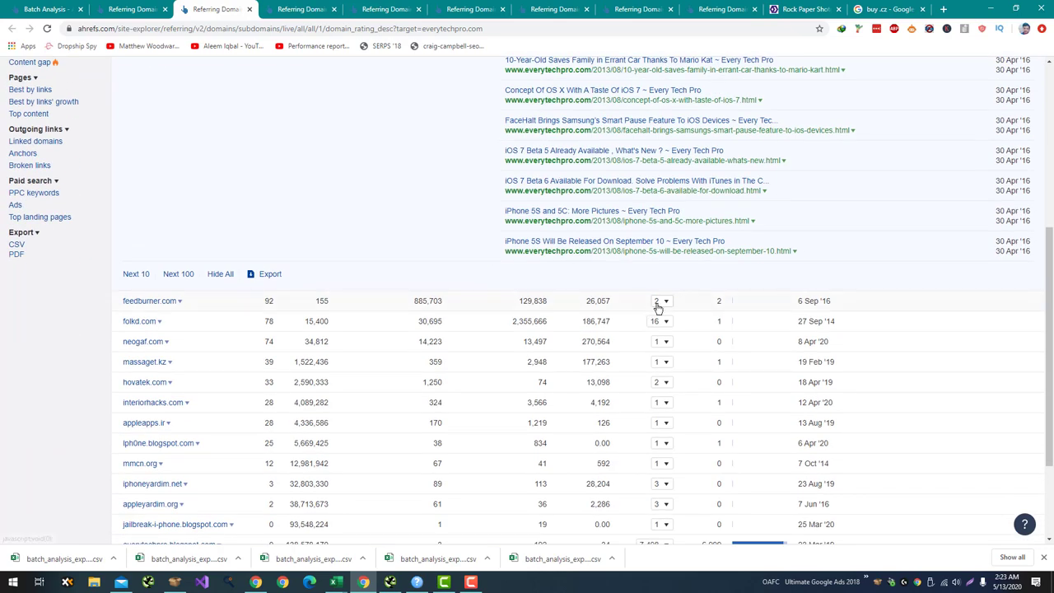
left_click(658, 302)
scroll(659, 313, "down", 2)
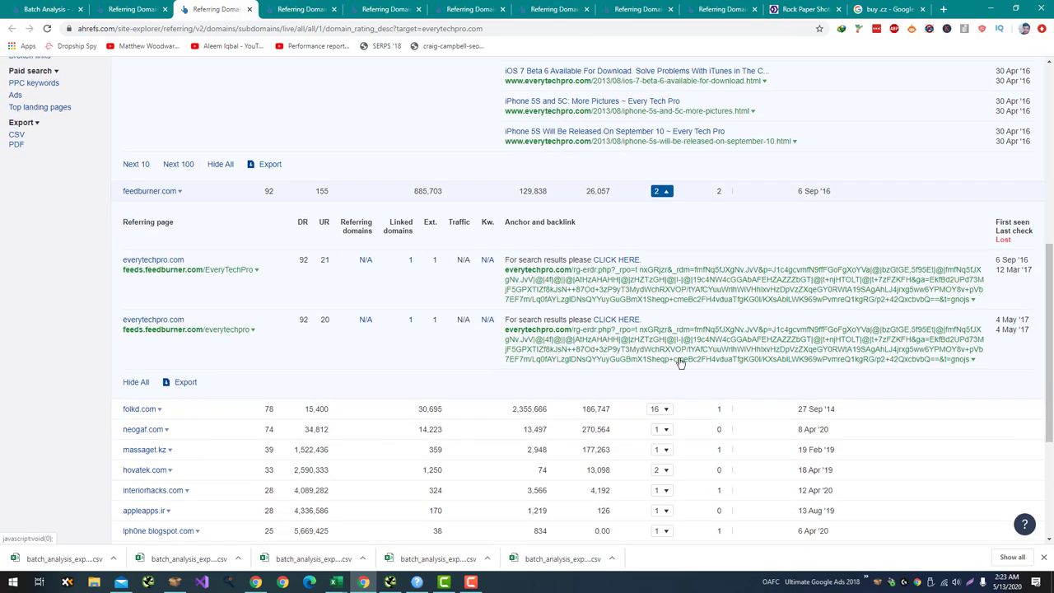
Step: Review the backlinks to everytechpro.com from folkd.com, neogaf.com and massaget.kz
left_click(659, 409)
scroll(659, 410, "down", 4)
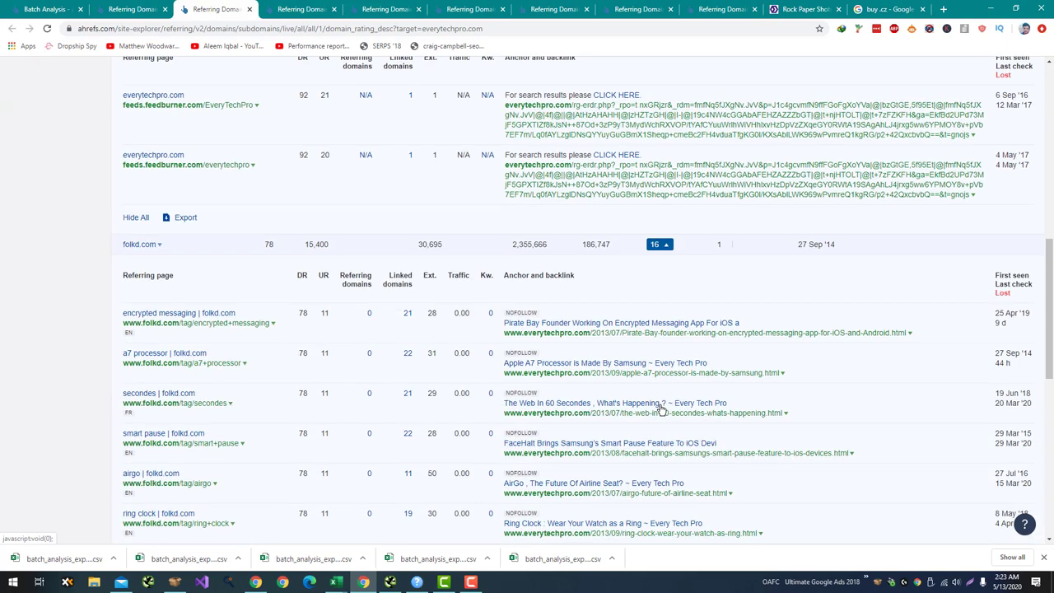
scroll(660, 409, "down", 2)
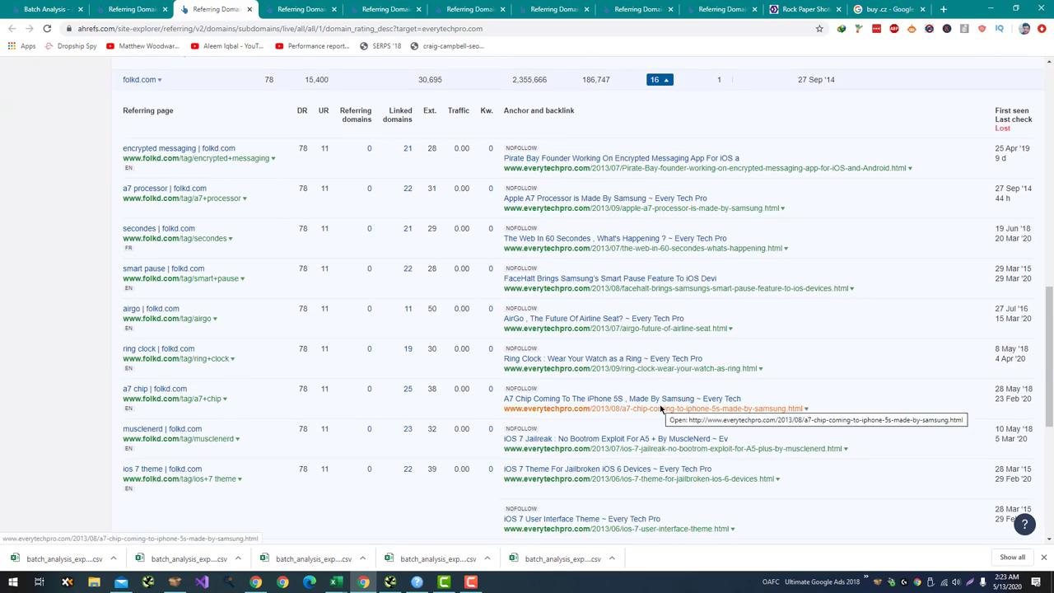
scroll(659, 408, "down", 4)
left_click(663, 361)
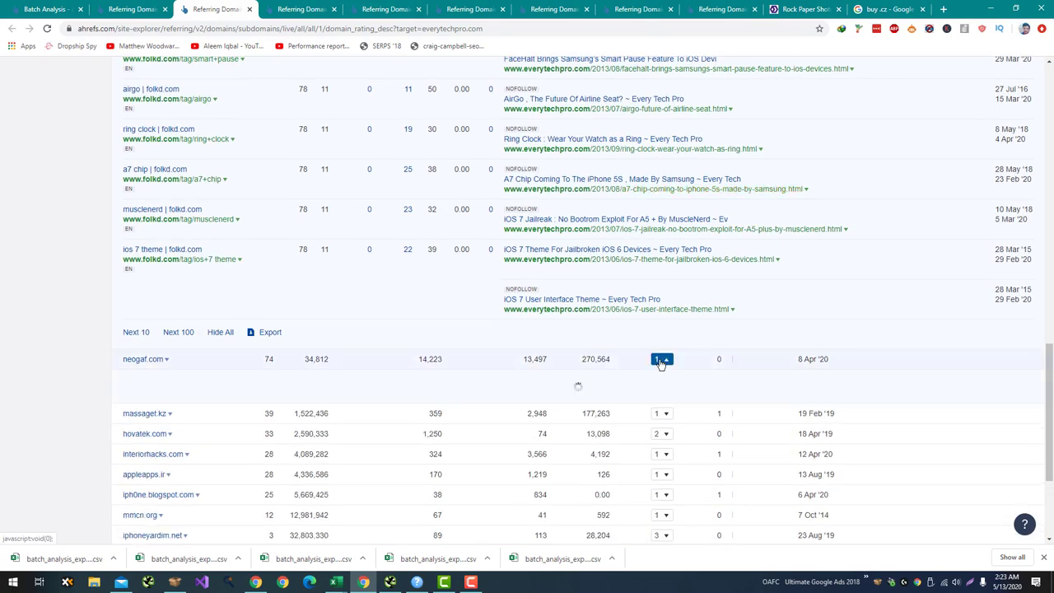
scroll(667, 363, "down", 4)
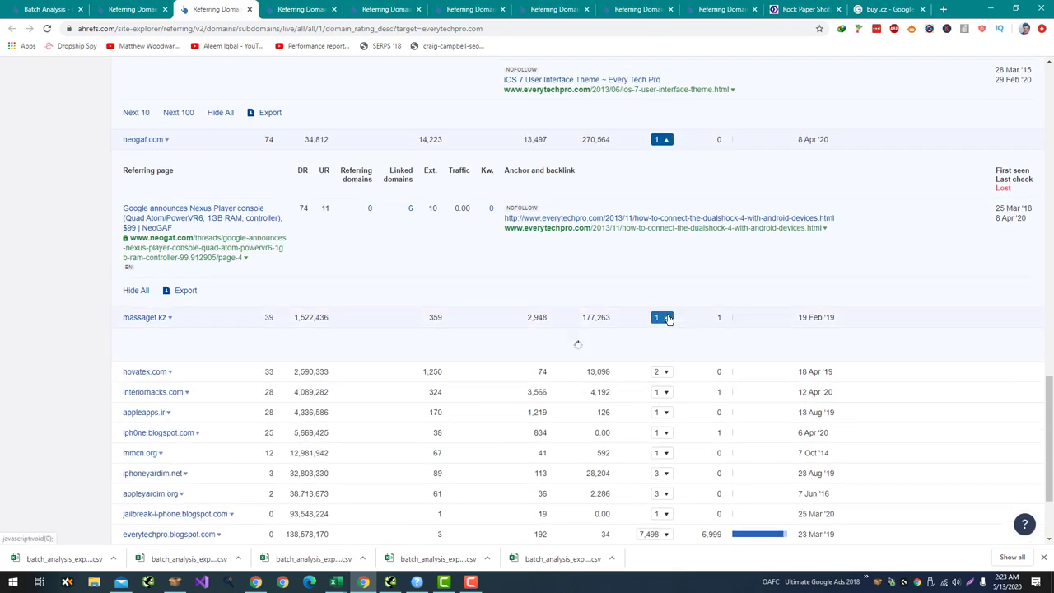
left_click(664, 318)
scroll(666, 321, "down", 4)
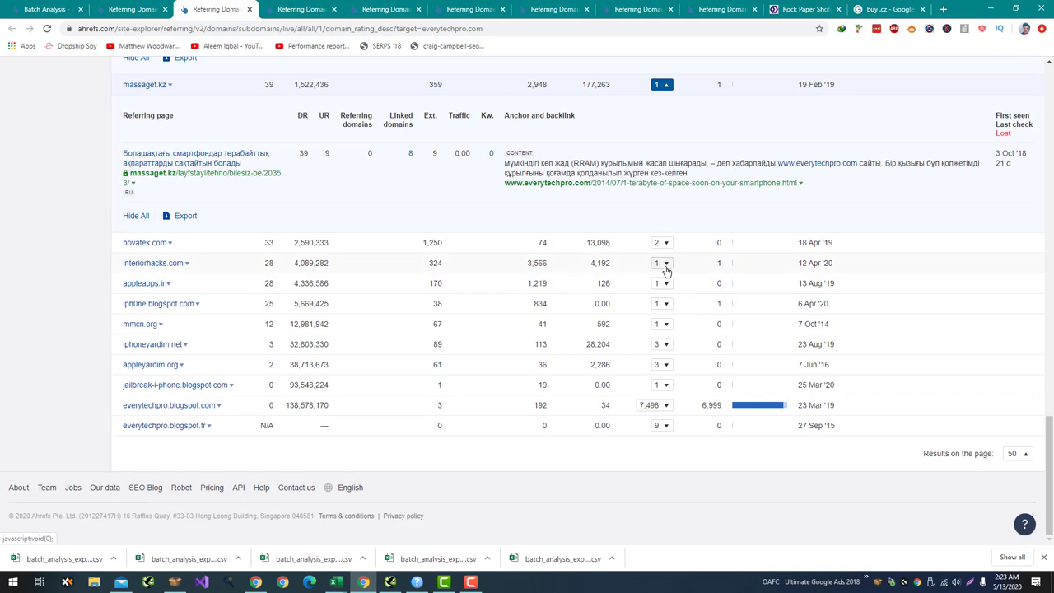
Step: Review the interiorhacks.com backlink to everytechpro.com and recheck the top of the doesbf3stillhaveinputlag.com referring domains report
left_click(664, 263)
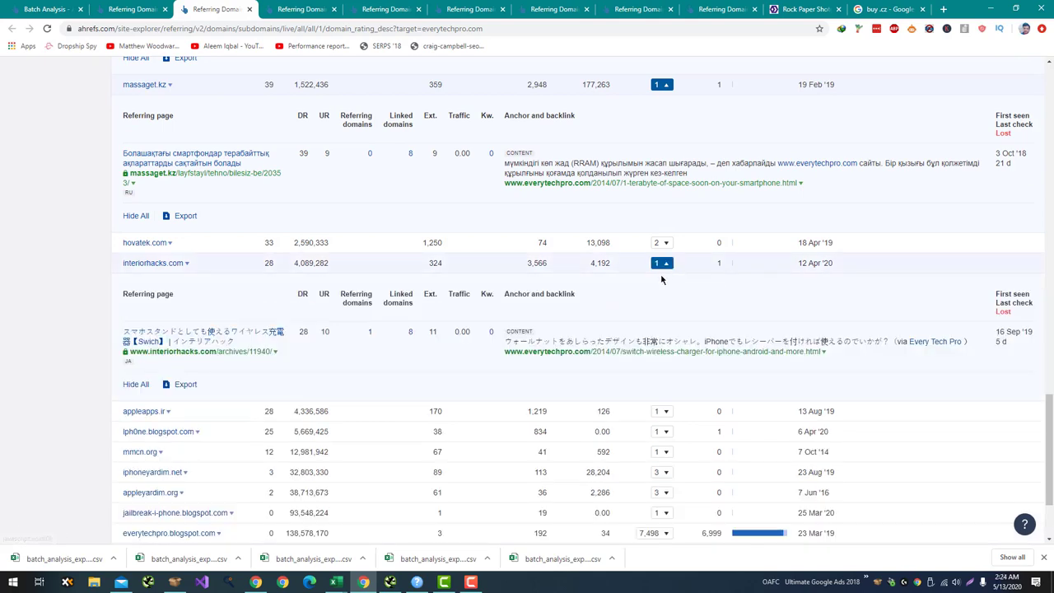
scroll(663, 276, "down", 3)
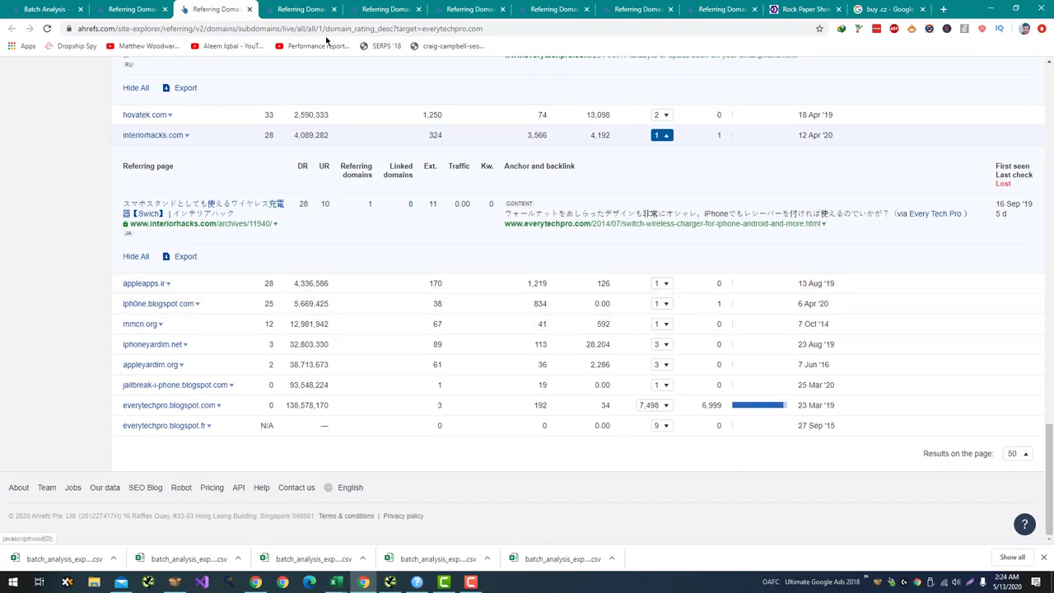
left_click(132, 9)
scroll(202, 124, "up", 7)
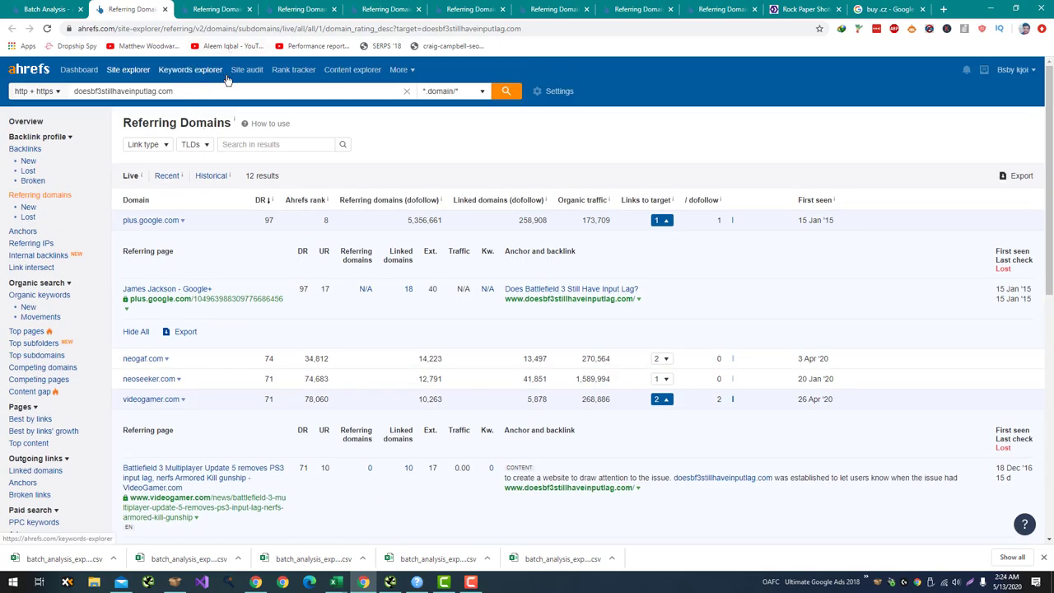
left_click(215, 10)
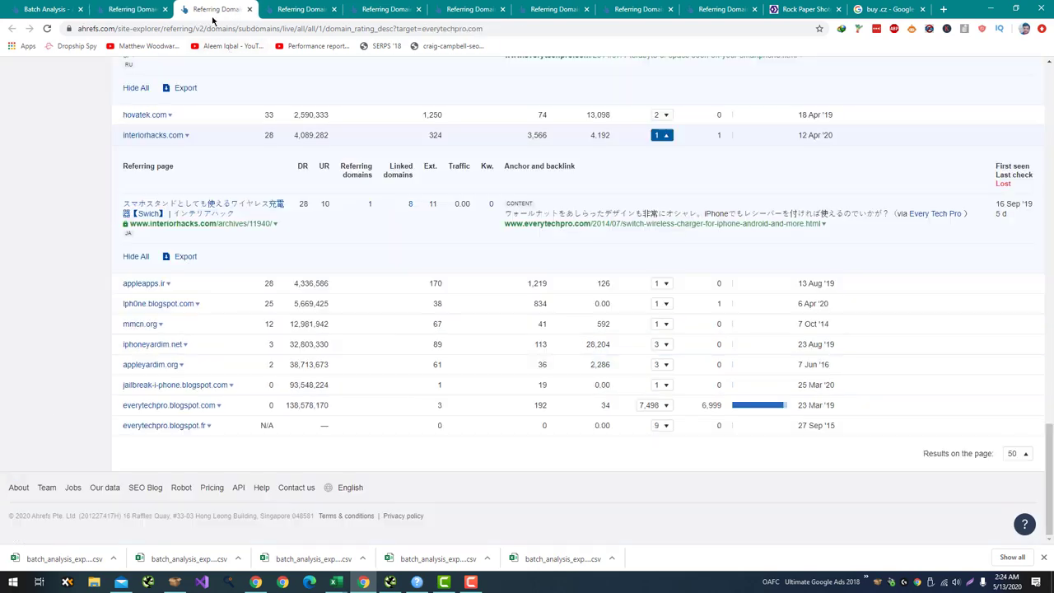
Step: Close the everytechpro.com report and all other referring domain reports except doesbf3stillhaveinputlag.com, and return to the batch analysis
key("ctrl+w")
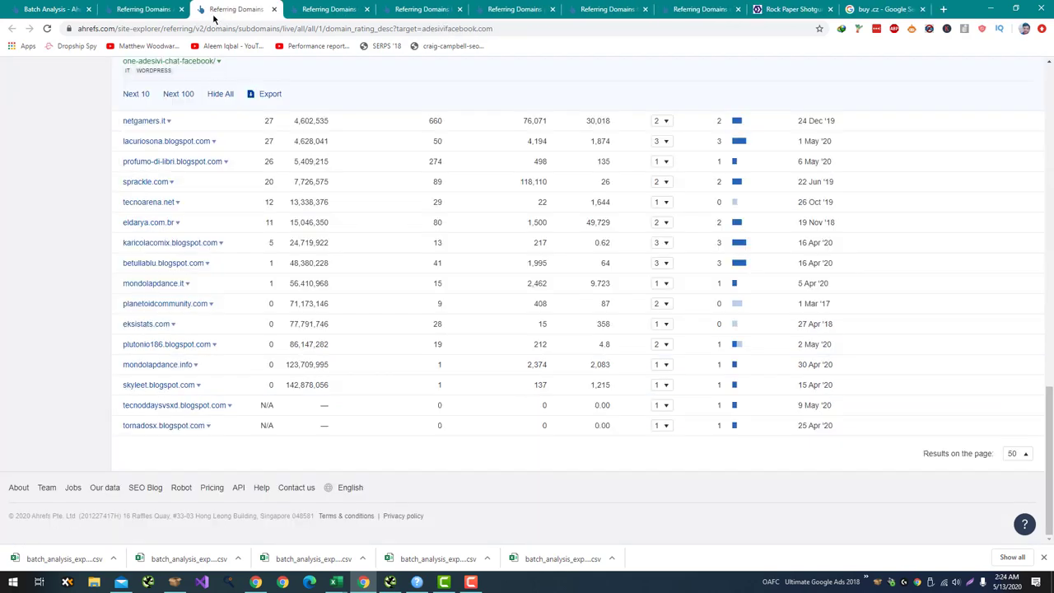
middle_click(215, 18)
middle_click(215, 18)
middle_click(215, 18)
middle_click(215, 19)
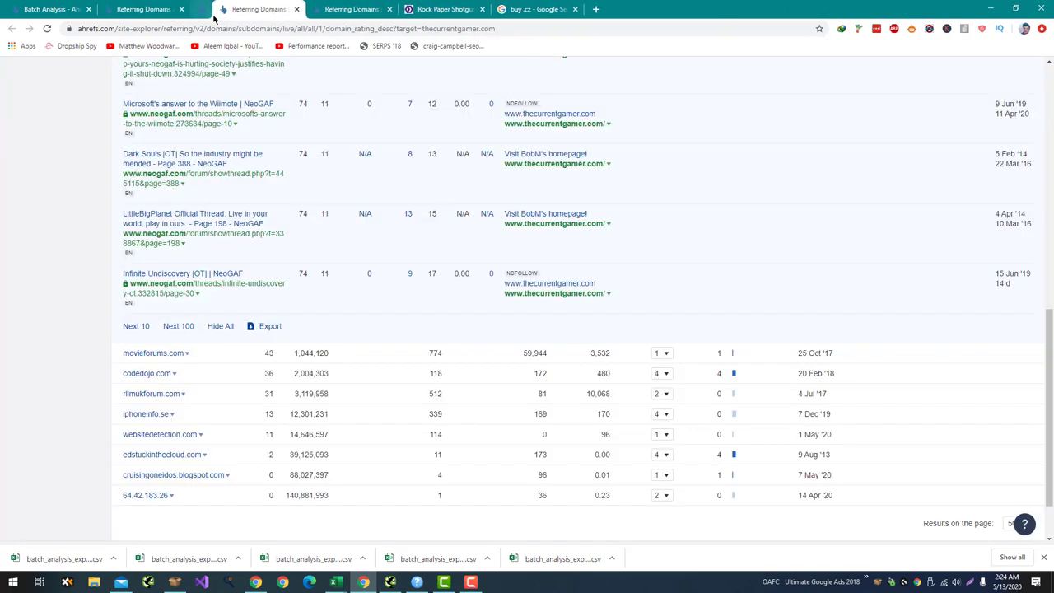
middle_click(215, 18)
middle_click(214, 17)
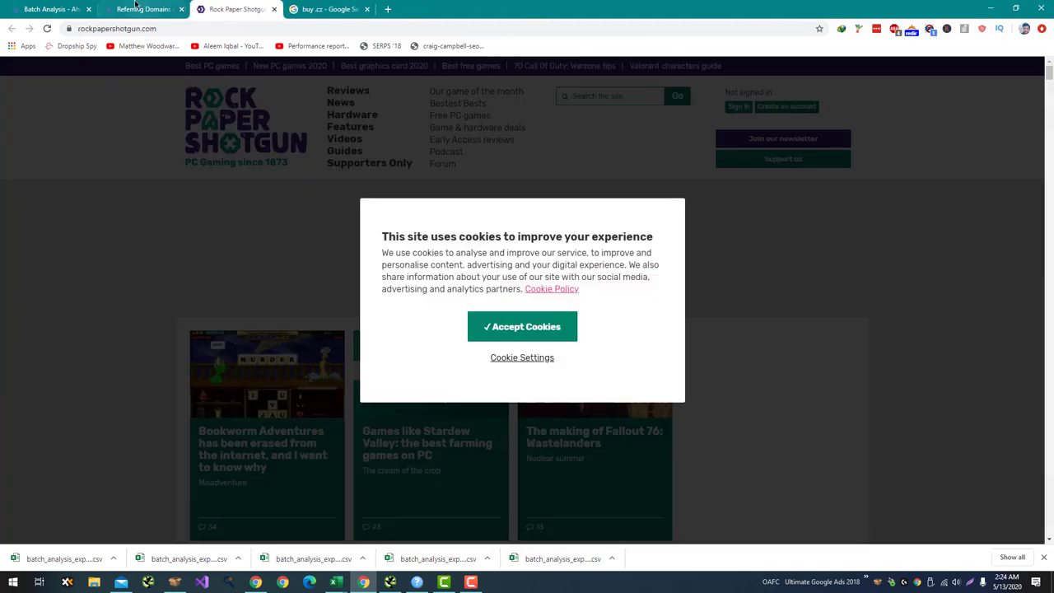
left_click(137, 7)
left_click(16, 6)
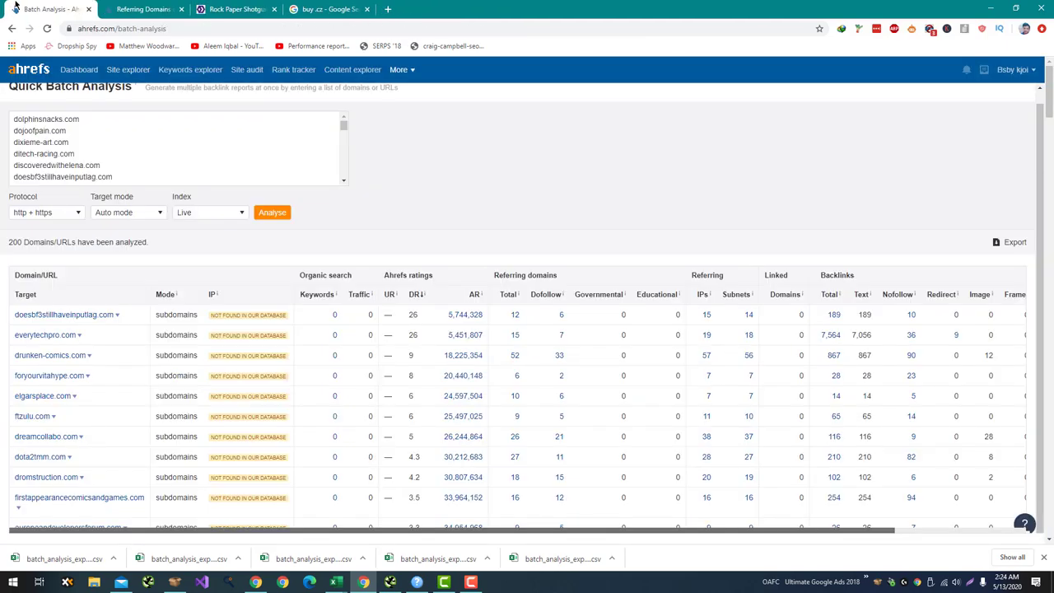
Step: Switch to Bulk Moz DA Checker and review the domains with the highest DA scores
key("alt+Tab")
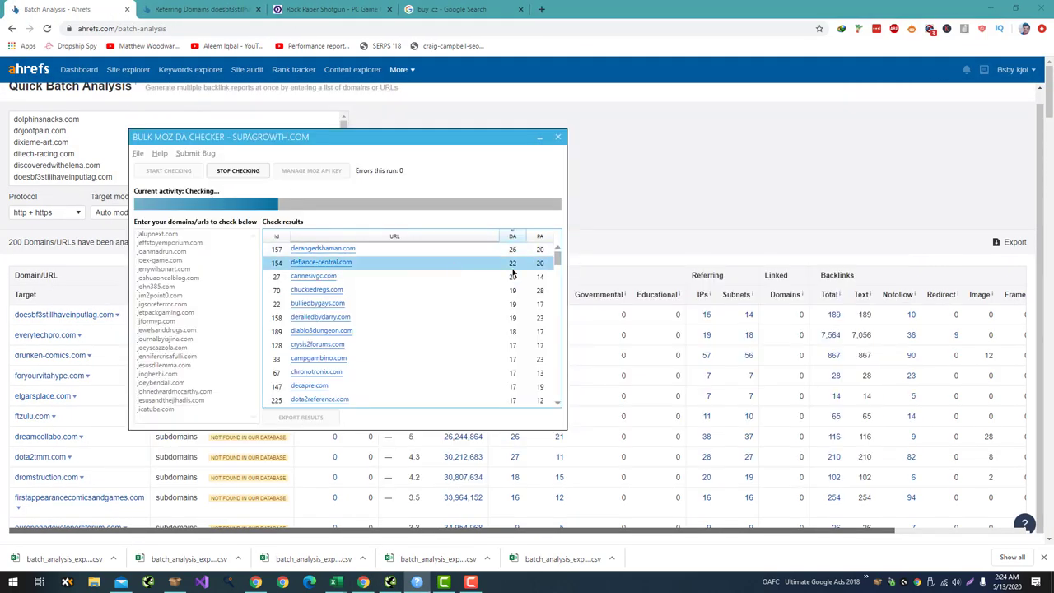
left_click(511, 257)
left_click_drag(511, 259, 509, 295)
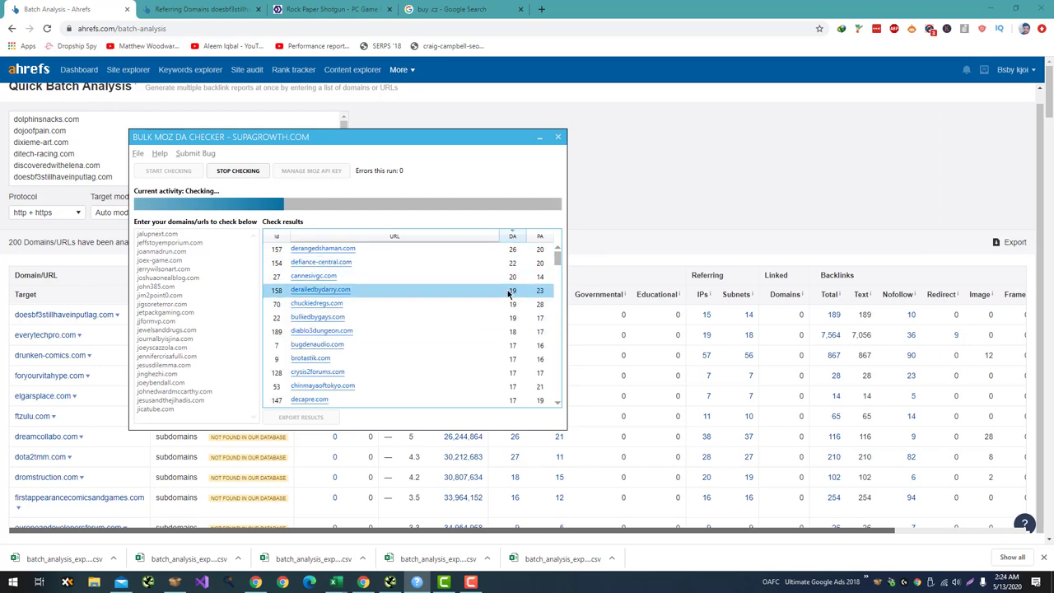
Step: Switch to the dowload (1).csv workbook in Excel and look through the available domains below row 200
key("alt+Tab")
key("alt+Tab")
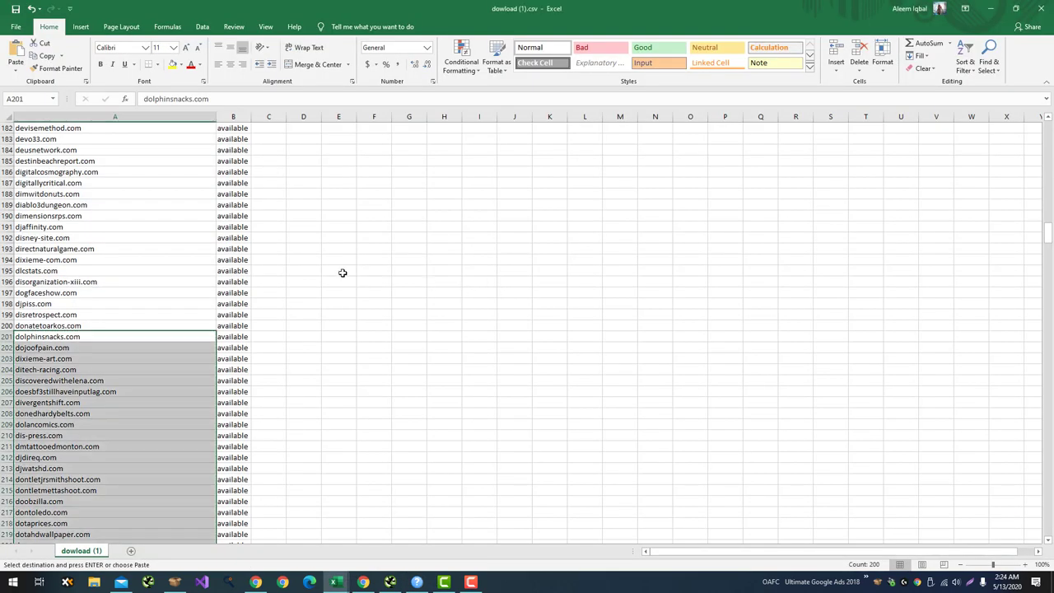
scroll(293, 272, "down", 20)
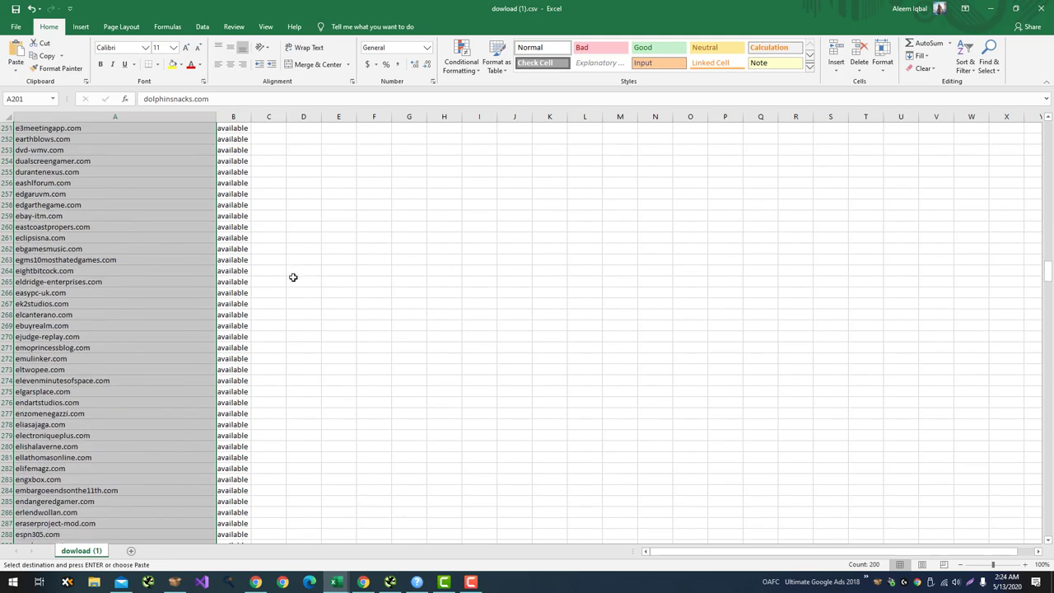
scroll(293, 279, "down", 12)
Step: Switch to Chrome and copy the domain name doesbf3stillhaveinputlag.com from its Ahrefs referring domains report
key("alt+Tab")
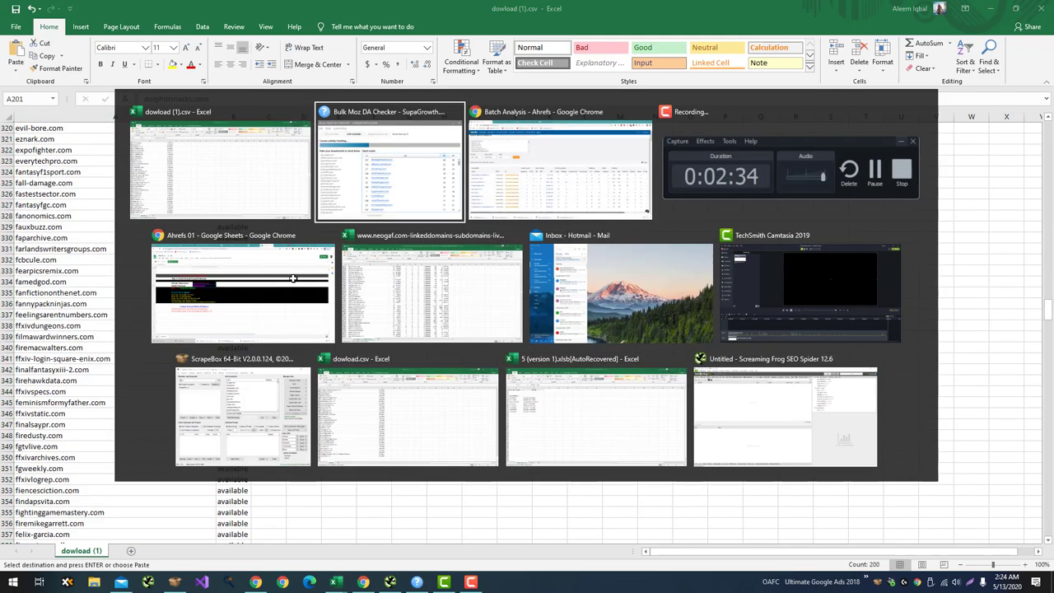
key("alt+Tab")
left_click(211, 14)
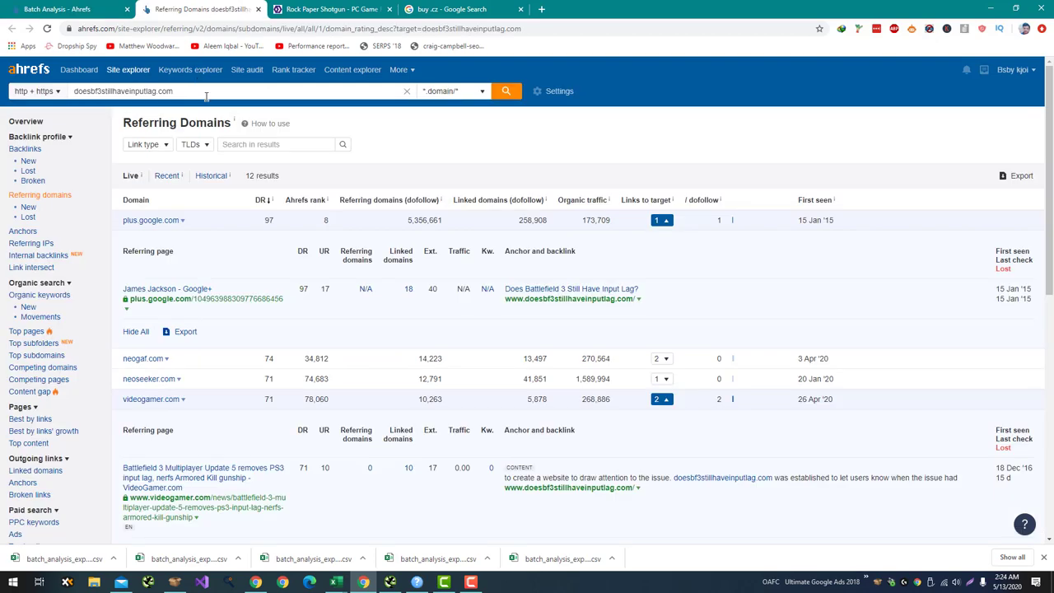
key("ctrl+a")
key("ctrl+c")
Step: Open namecheap.com in a new browser tab and search for the domain doesbf3stillhaveinputlag.com
key("ctrl+t")
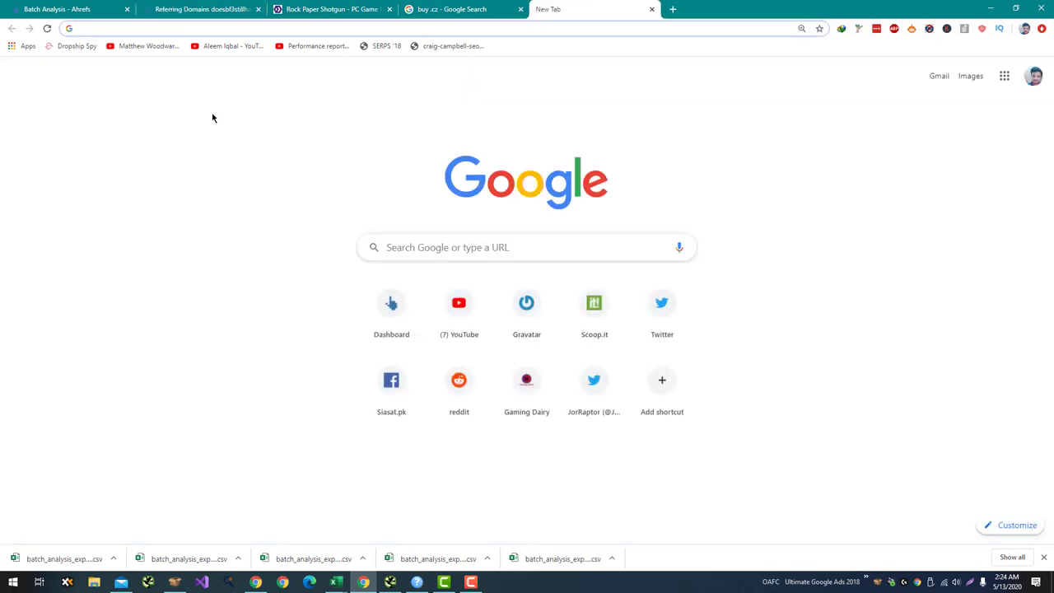
type("namecheap.co")
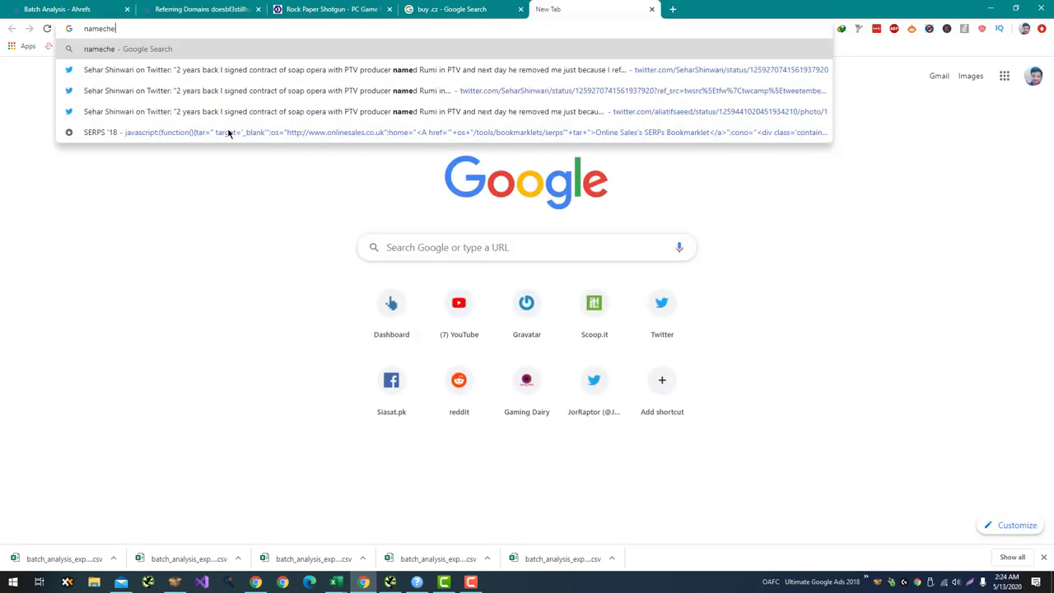
type("m")
key("Return")
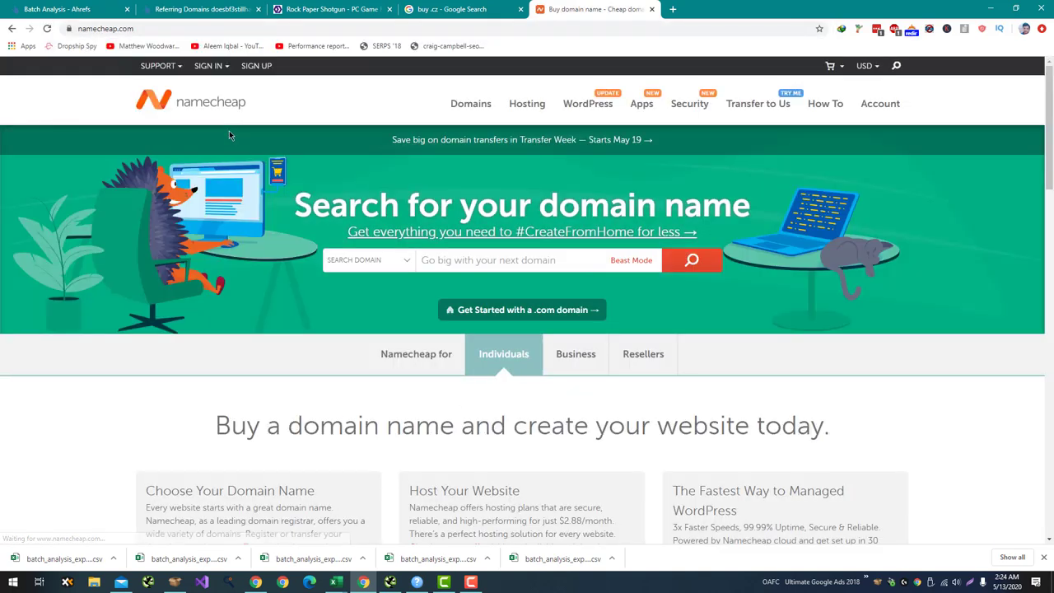
left_click(558, 259)
key("ctrl+v")
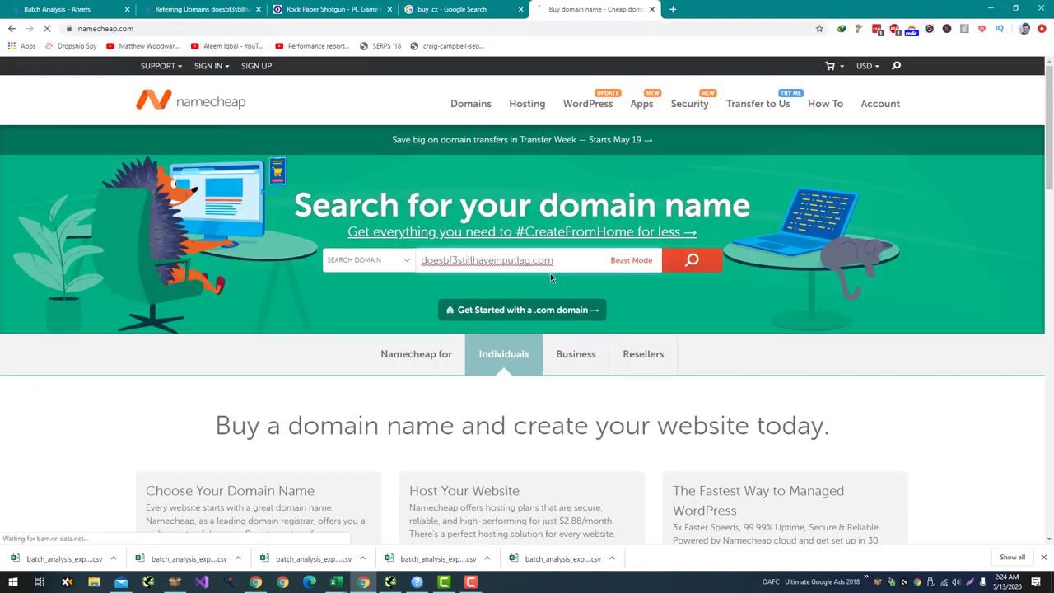
key("Return")
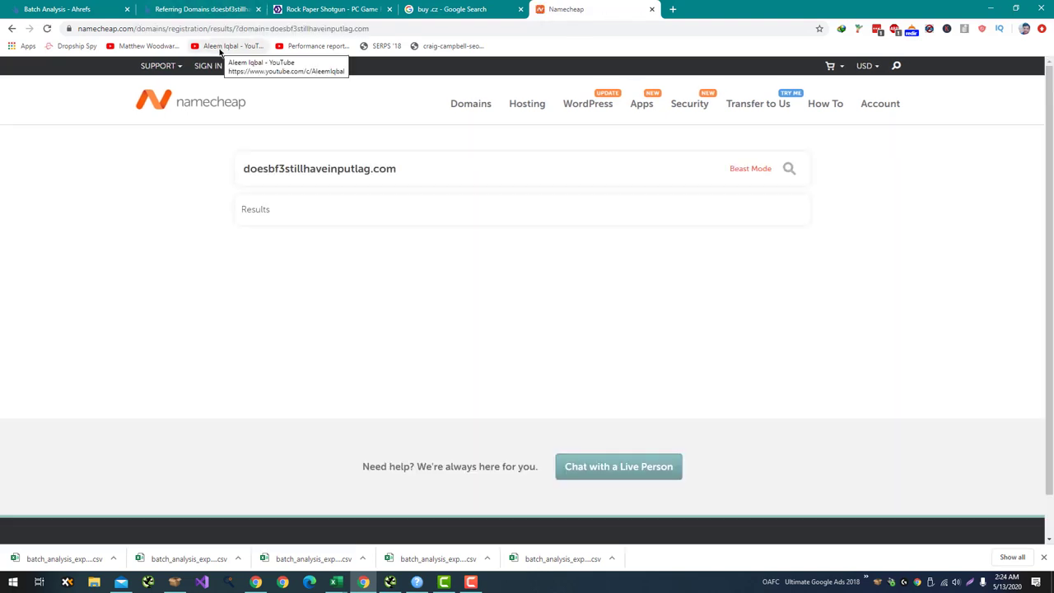
left_click(209, 65)
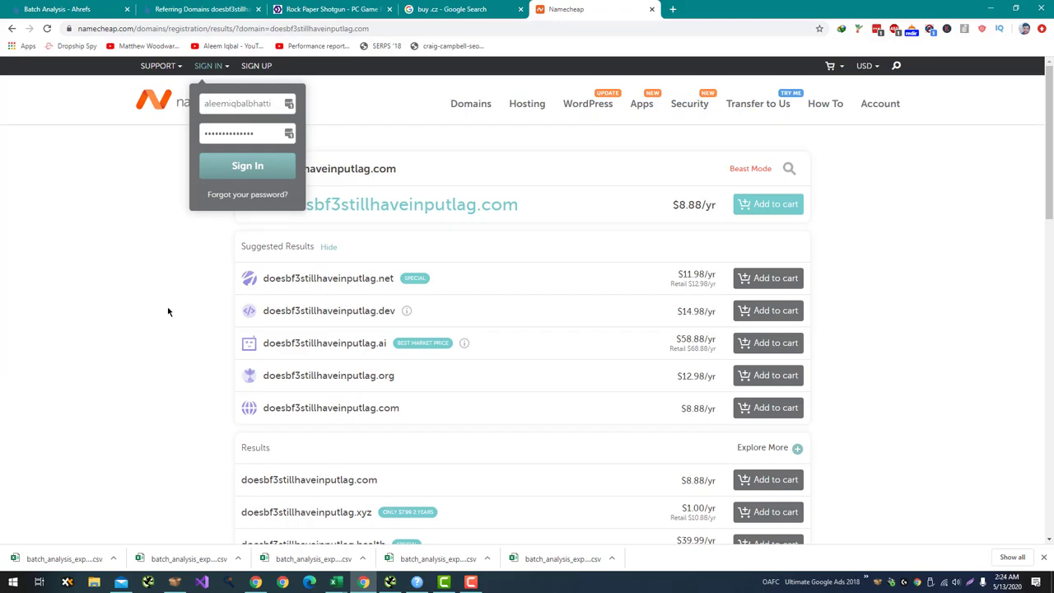
key("alt+Tab")
key("alt+Tab")
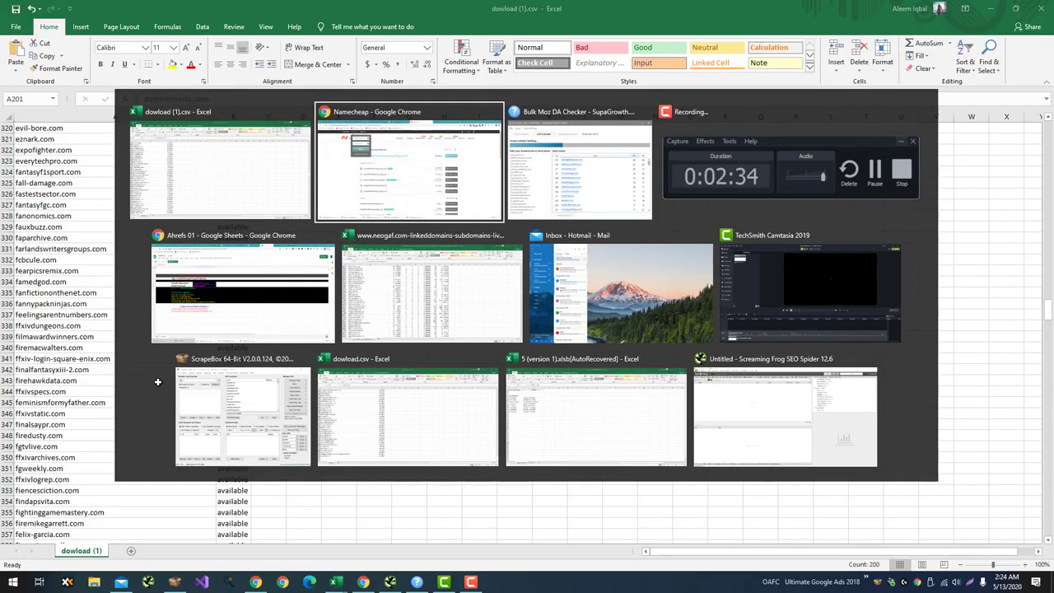
left_click(160, 385)
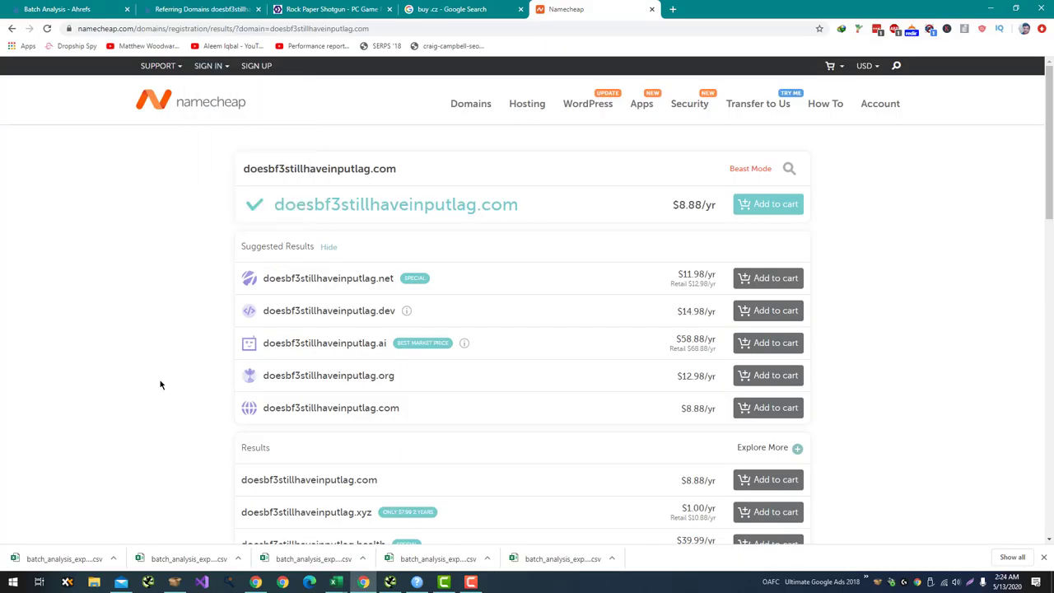
Step: Switch to Bulk Moz DA Checker, open the highest-DA result derangedshaman.com in the browser, and return to the Ahrefs browser window
key("alt+Tab")
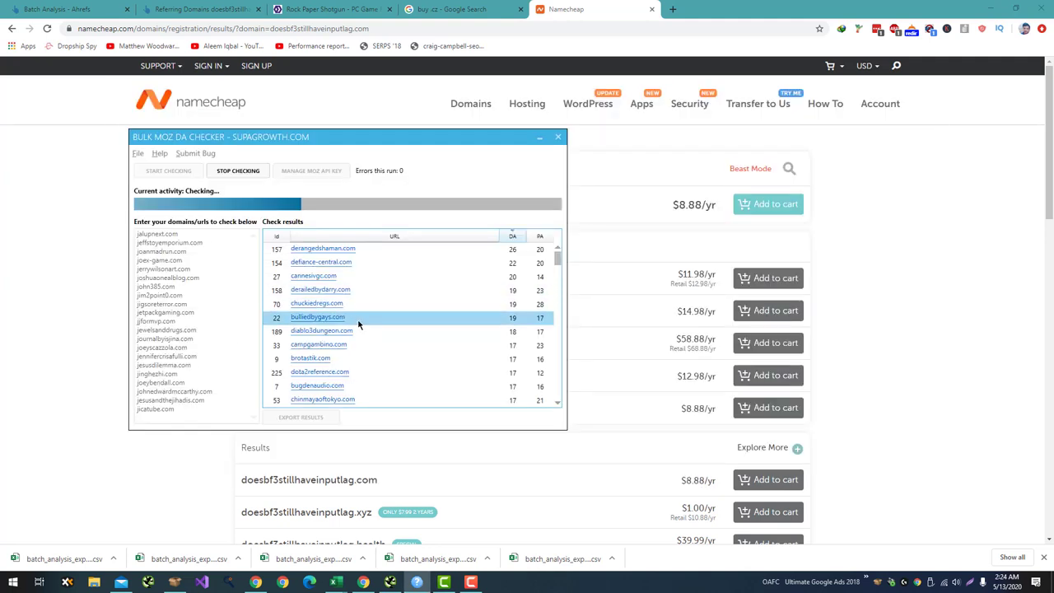
left_click(329, 249)
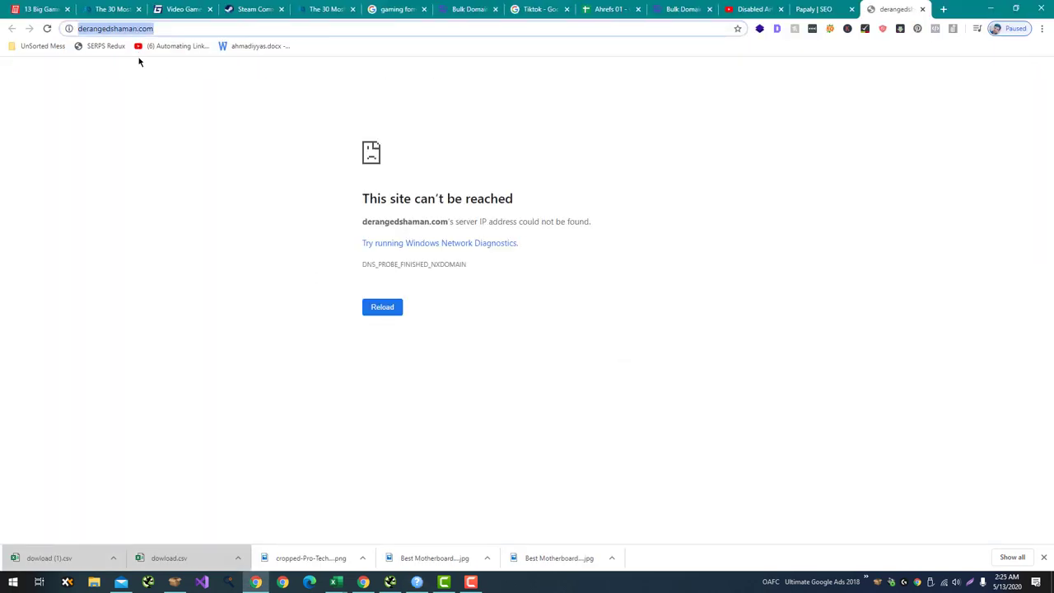
key("alt+Tab")
key("alt+Tab")
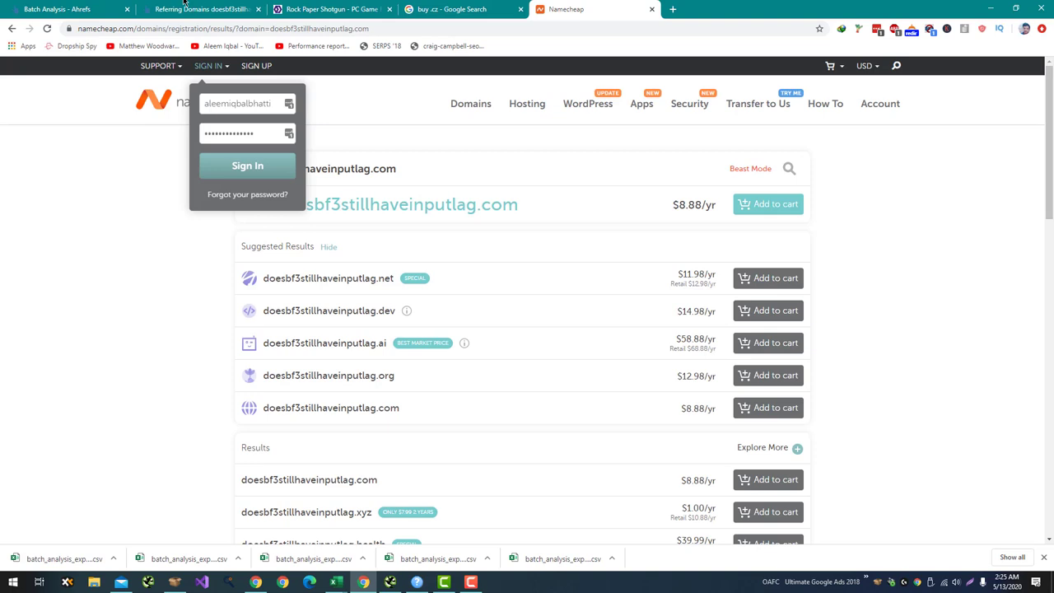
left_click(74, 9)
left_click(206, 159)
key("ctrl+a")
type("http://derangedshaman.com/")
left_click(266, 226)
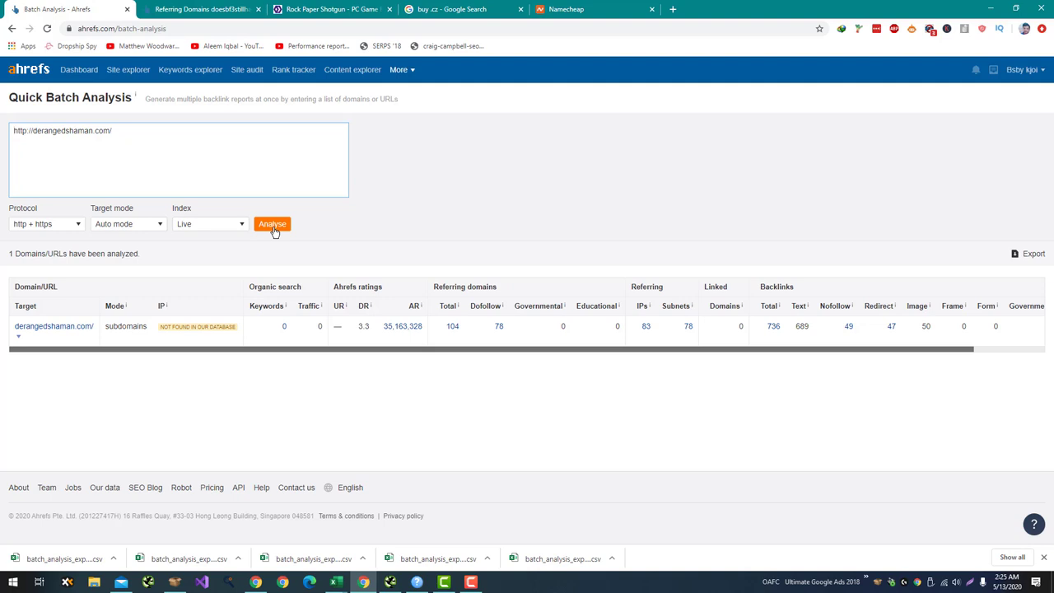
Step: Open the dofollow referring domains report for derangedshaman.com in a new tab and switch to it
right_click(499, 328)
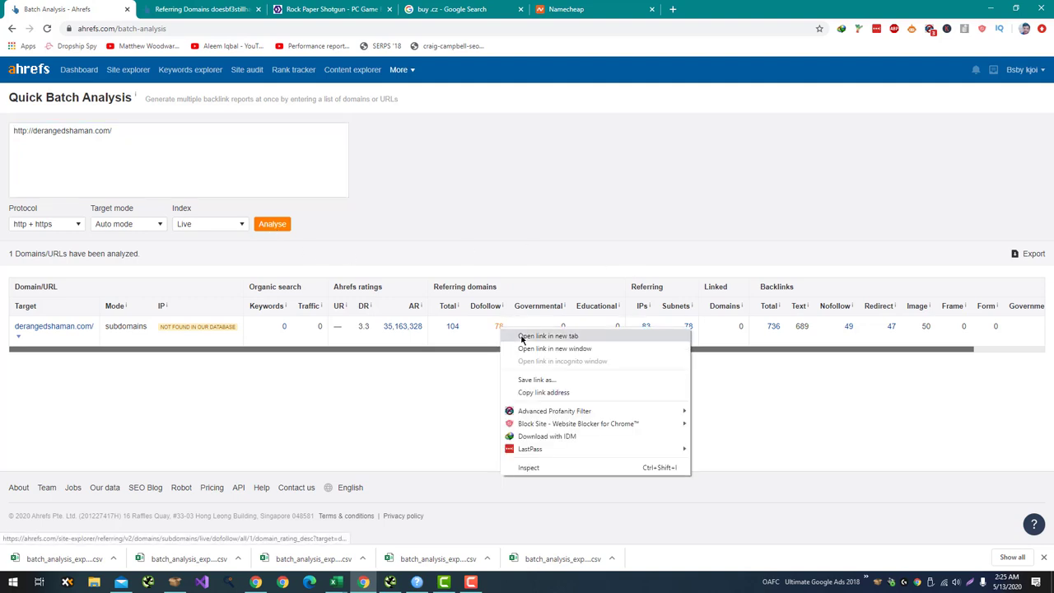
left_click(527, 337)
left_click(200, 9)
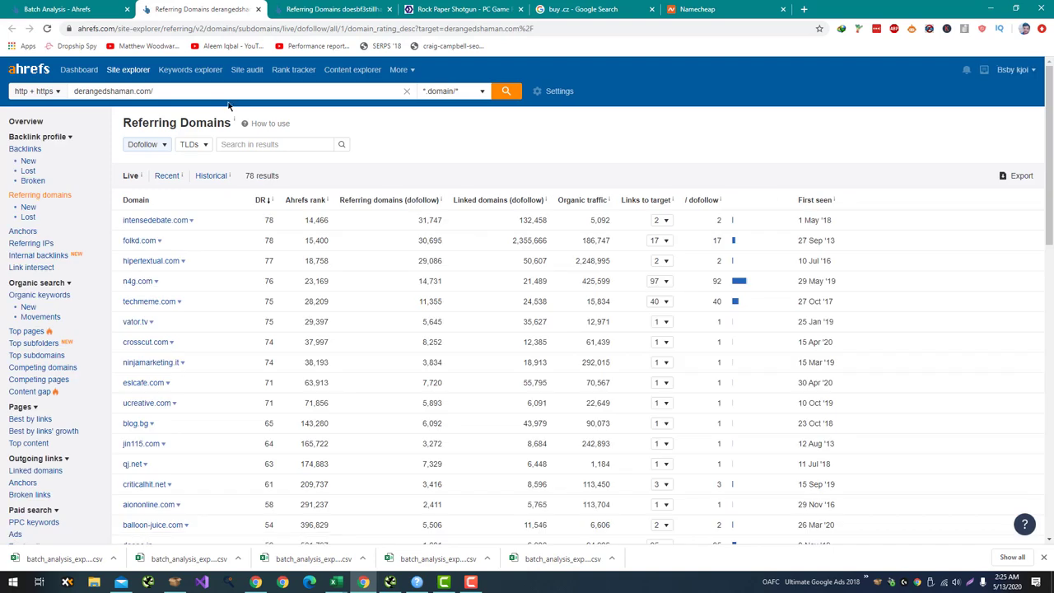
Step: Review the intensedebate.com and n4g.com backlinks to derangedshaman.com
left_click(662, 222)
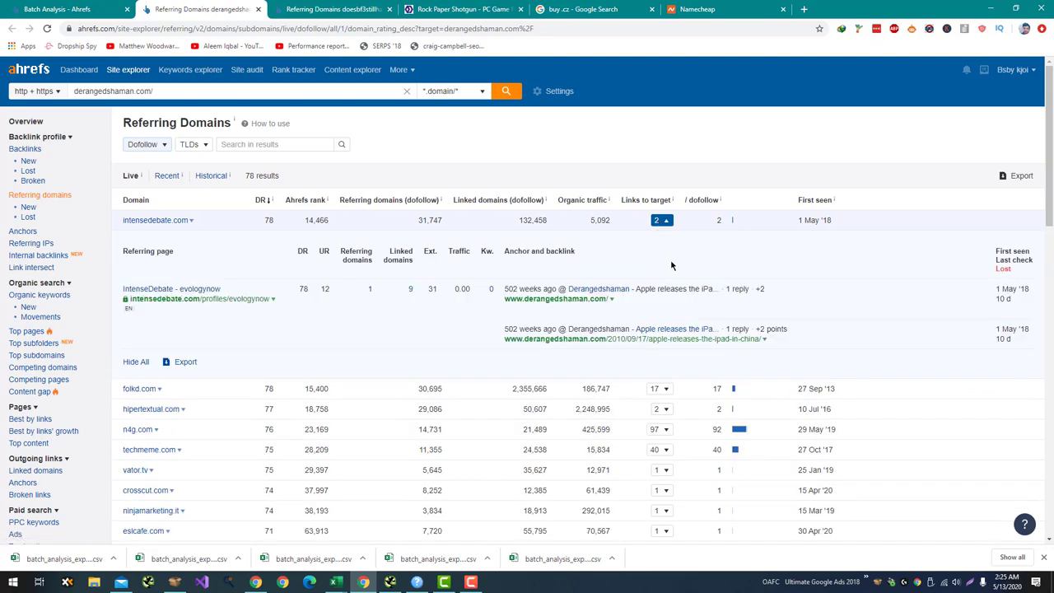
scroll(671, 304, "down", 2)
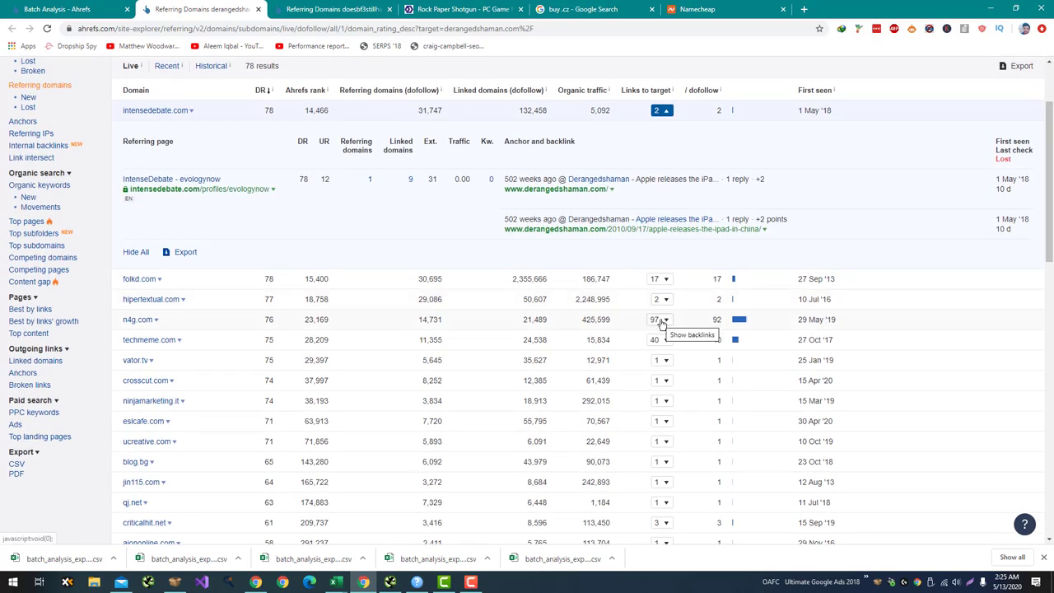
left_click(662, 321)
scroll(662, 323, "down", 6)
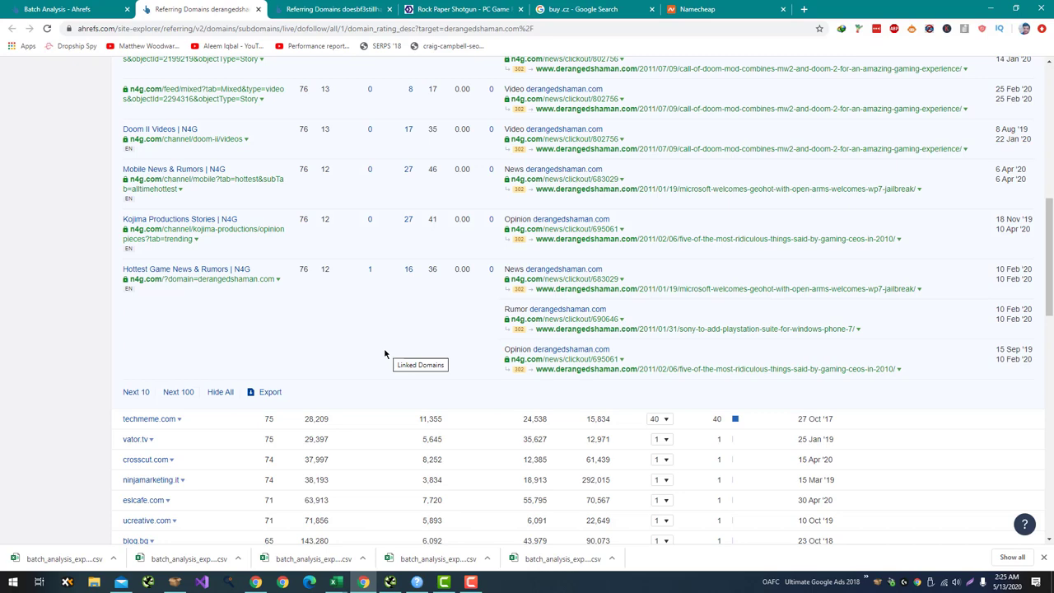
scroll(386, 355, "down", 2)
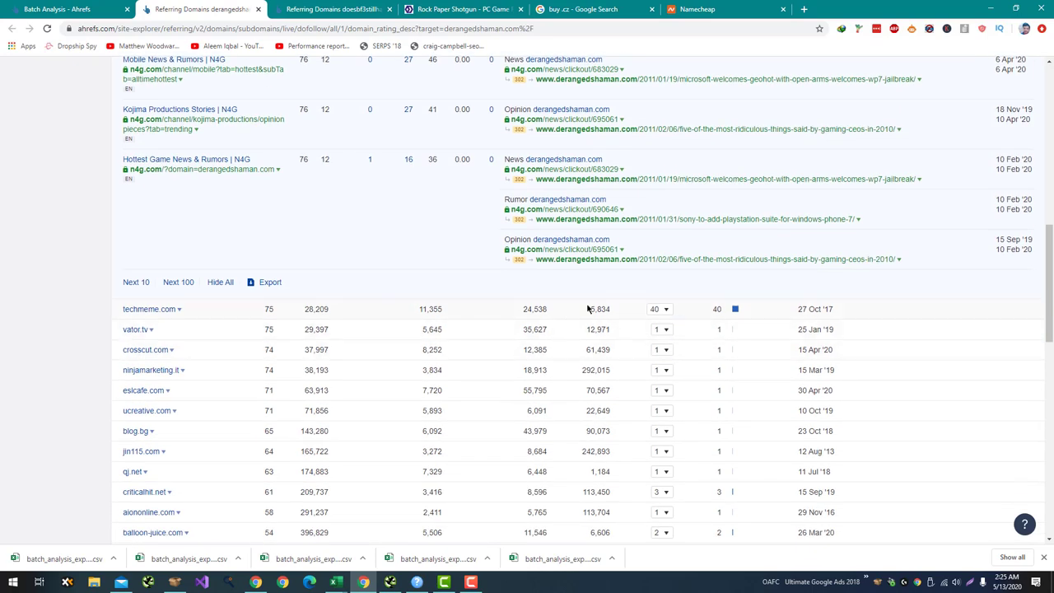
Step: Check the techmeme.com backlinks to derangedshaman.com, collapse them, and expand the vator.tv backlink
left_click(668, 310)
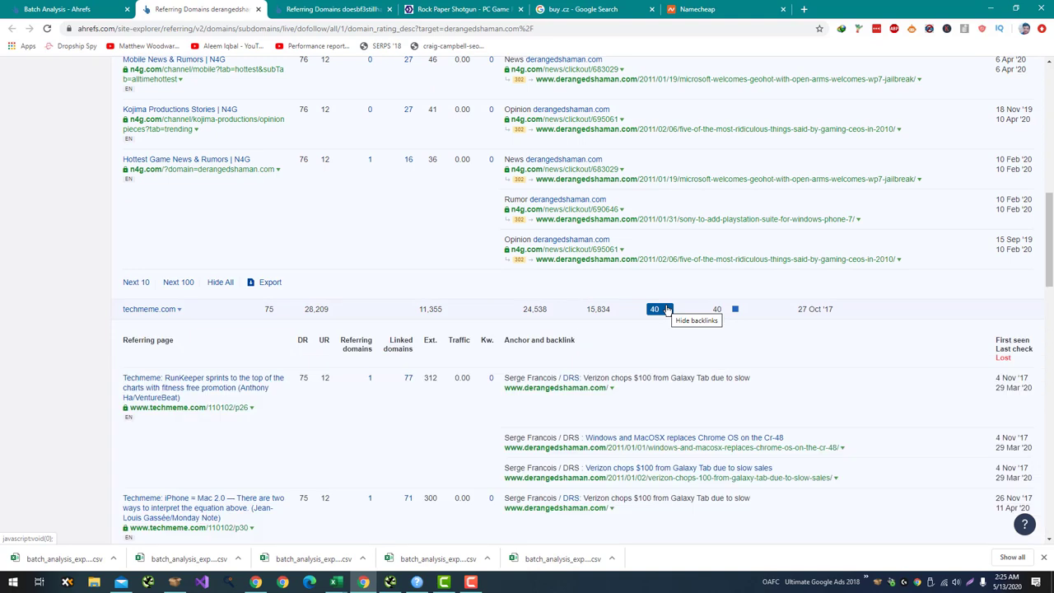
left_click(668, 310)
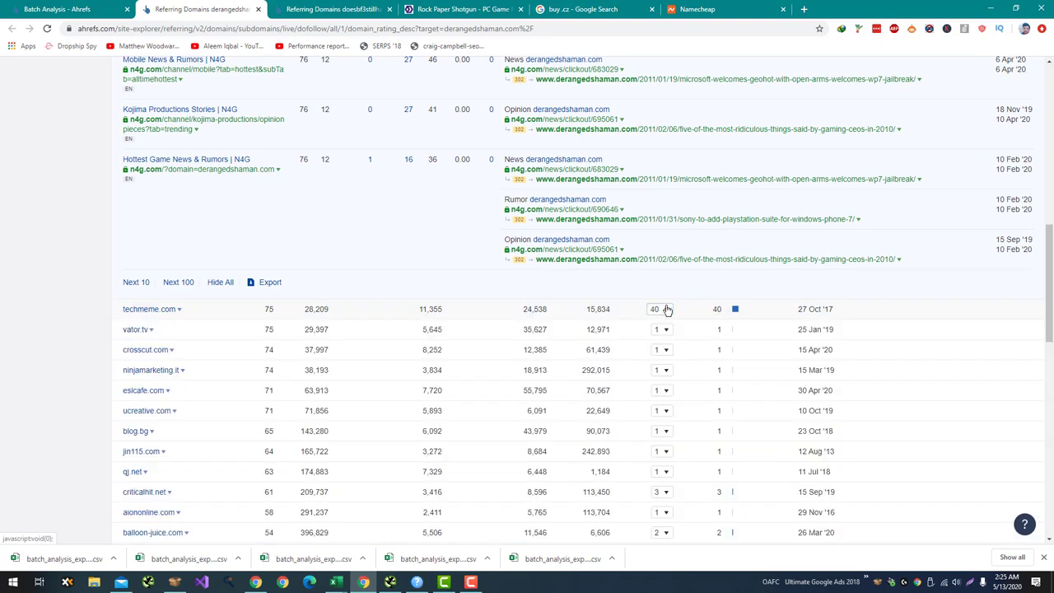
left_click(667, 331)
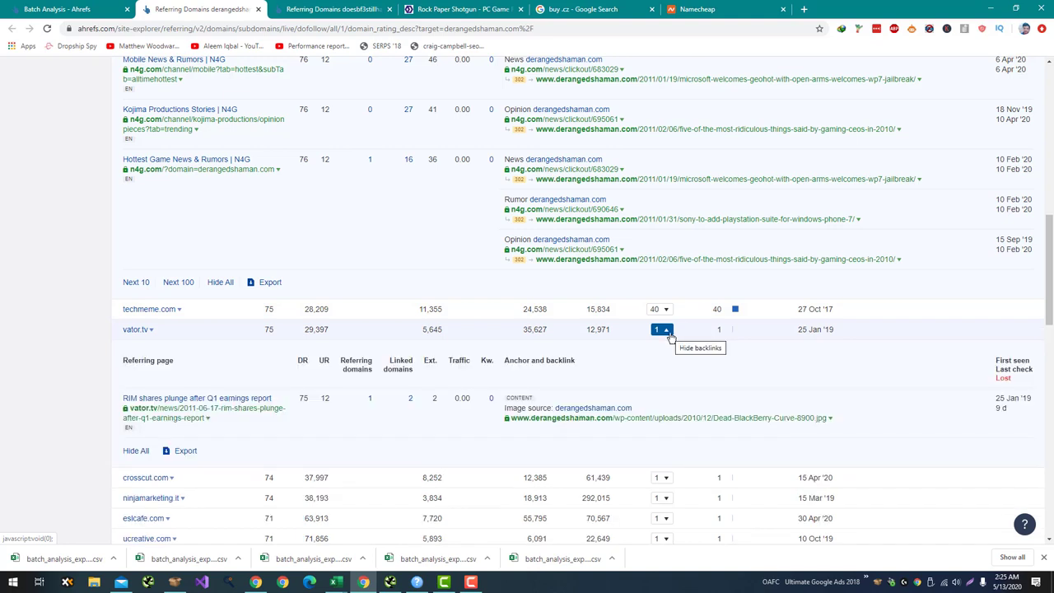
Step: Check the crosscut.com and vator.tv backlinks to derangedshaman.com and look through the remaining dofollow referring domains
left_click(669, 333)
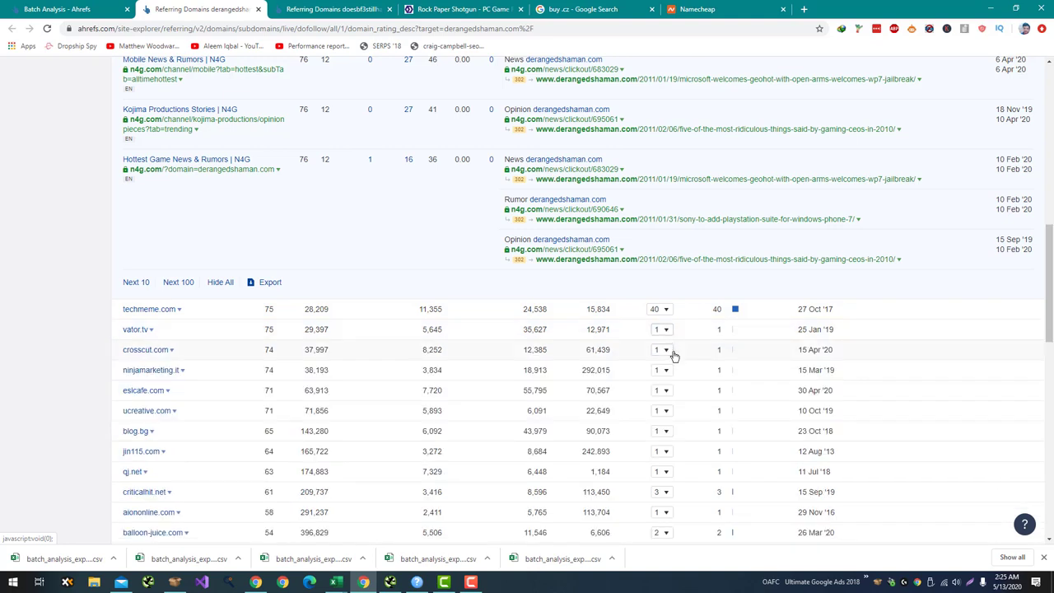
left_click(663, 350)
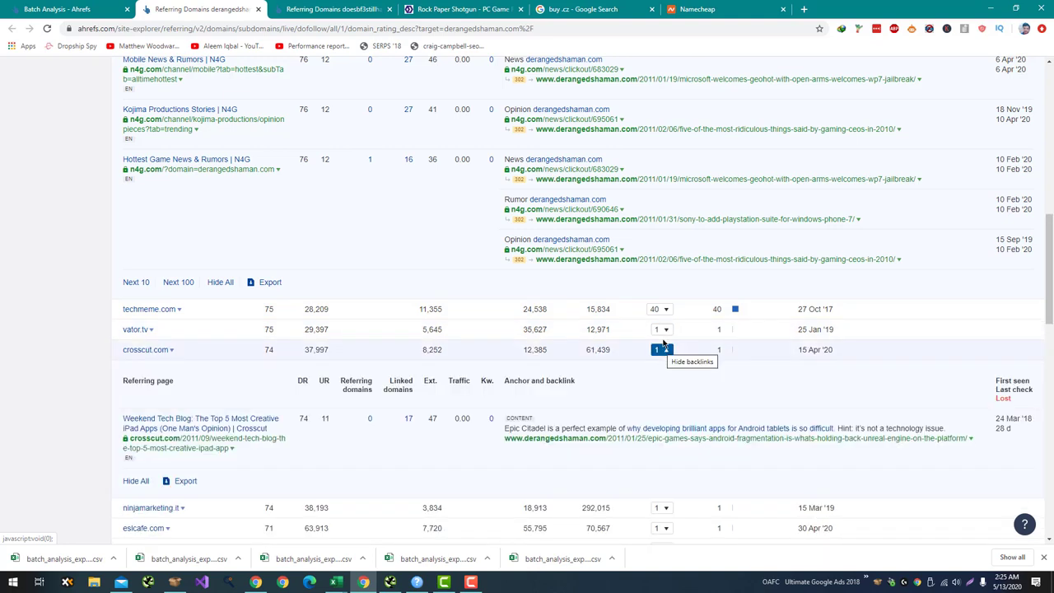
left_click(667, 331)
scroll(514, 416, "down", 4)
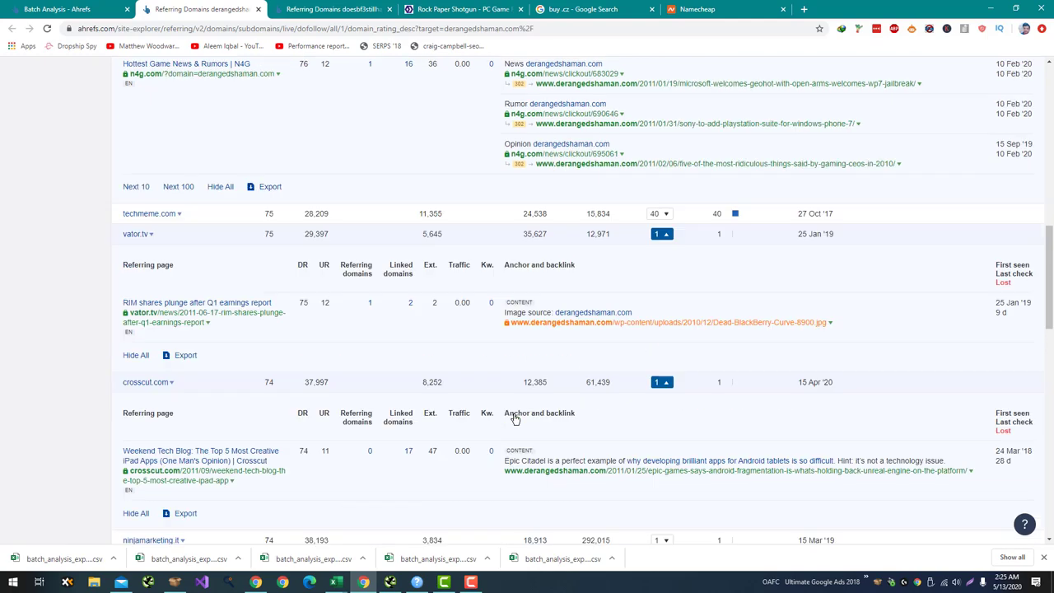
scroll(514, 419, "down", 3)
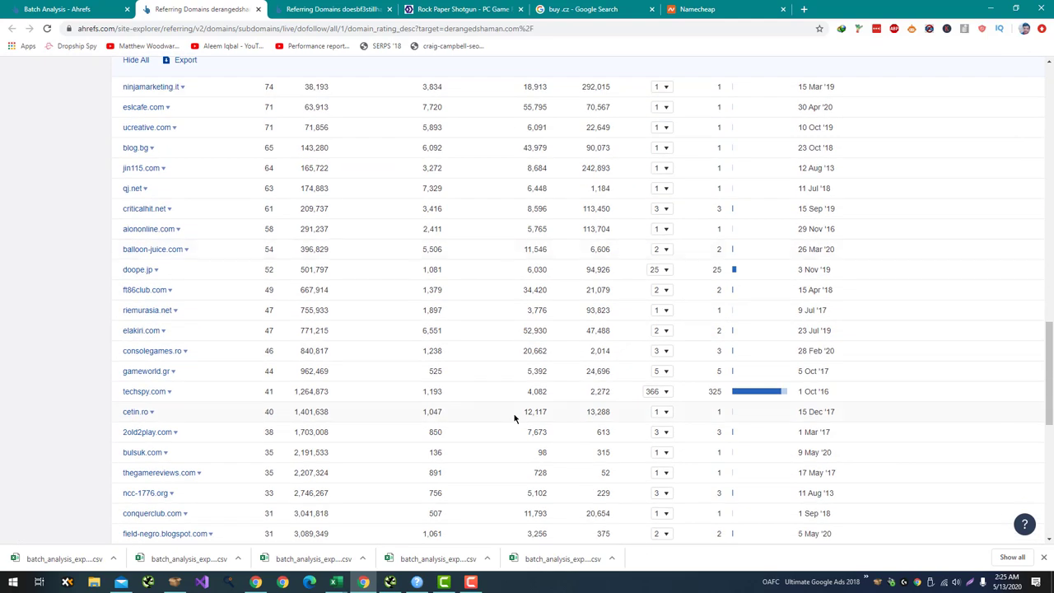
scroll(514, 419, "down", 2)
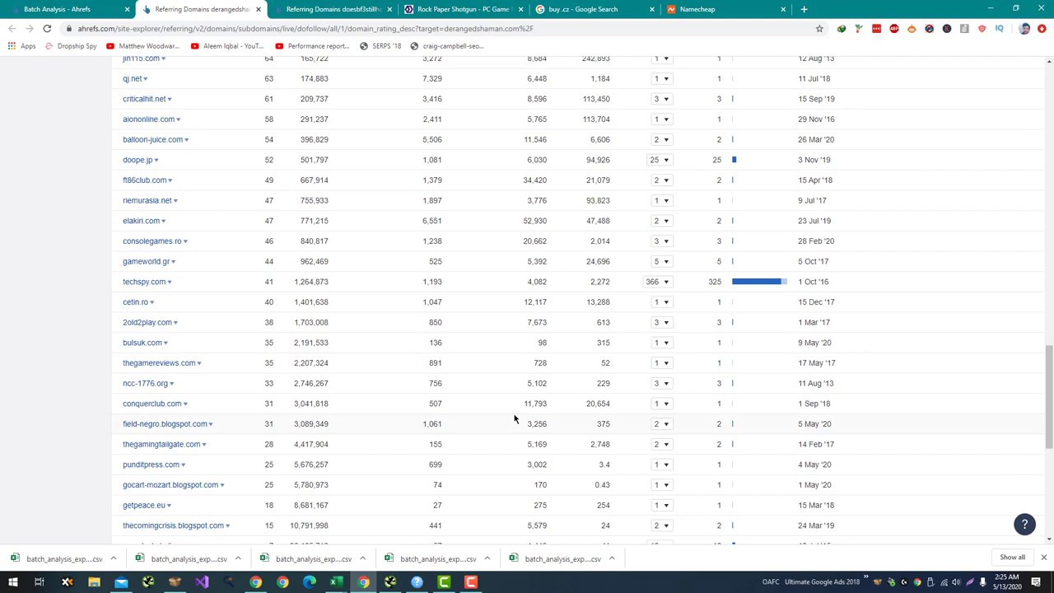
scroll(514, 418, "down", 1)
scroll(514, 419, "down", 4)
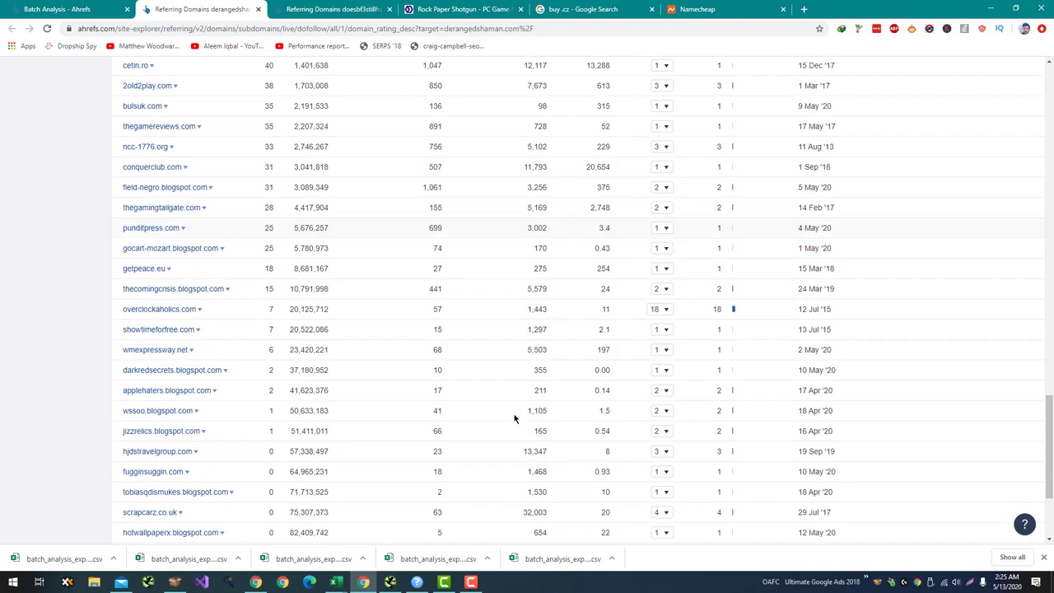
scroll(515, 422, "up", 20)
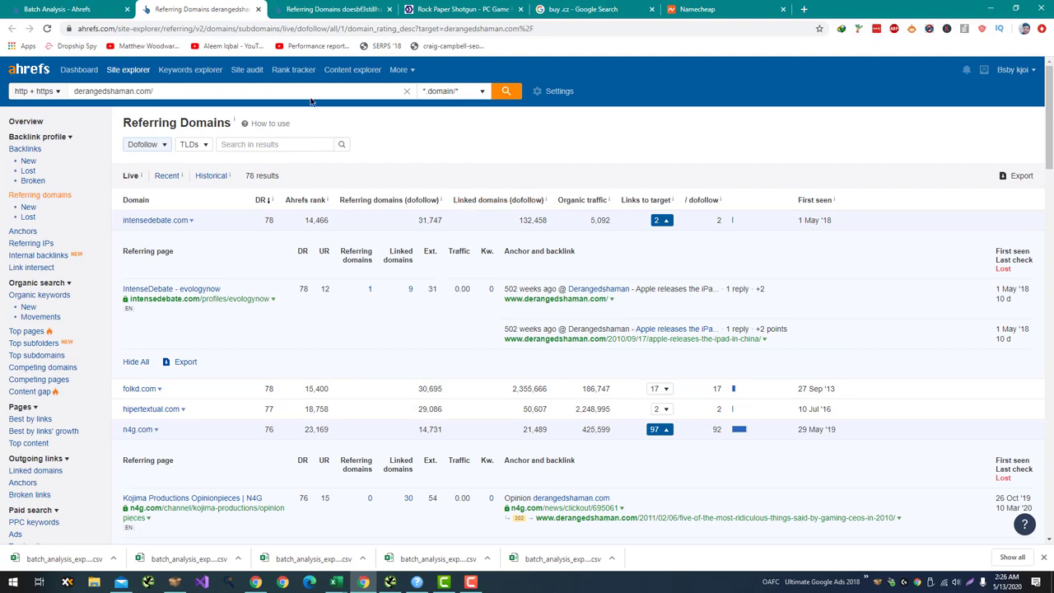
Step: Compare the Namecheap availability result for doesbf3stillhaveinputlag.com with the domains' DA scores in Bulk Moz DA Checker
left_click(758, 9)
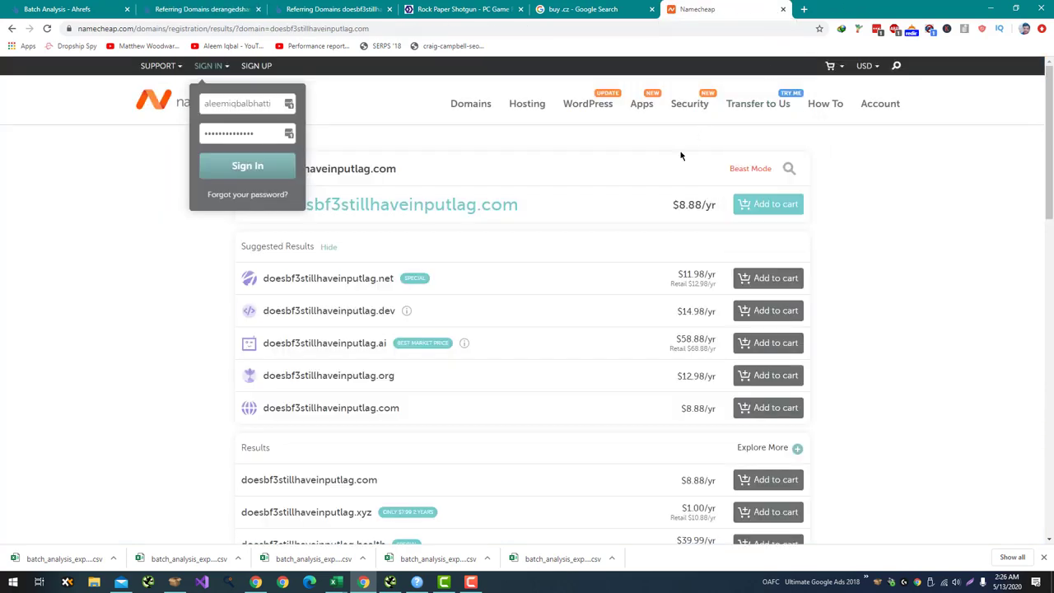
key("alt+Tab")
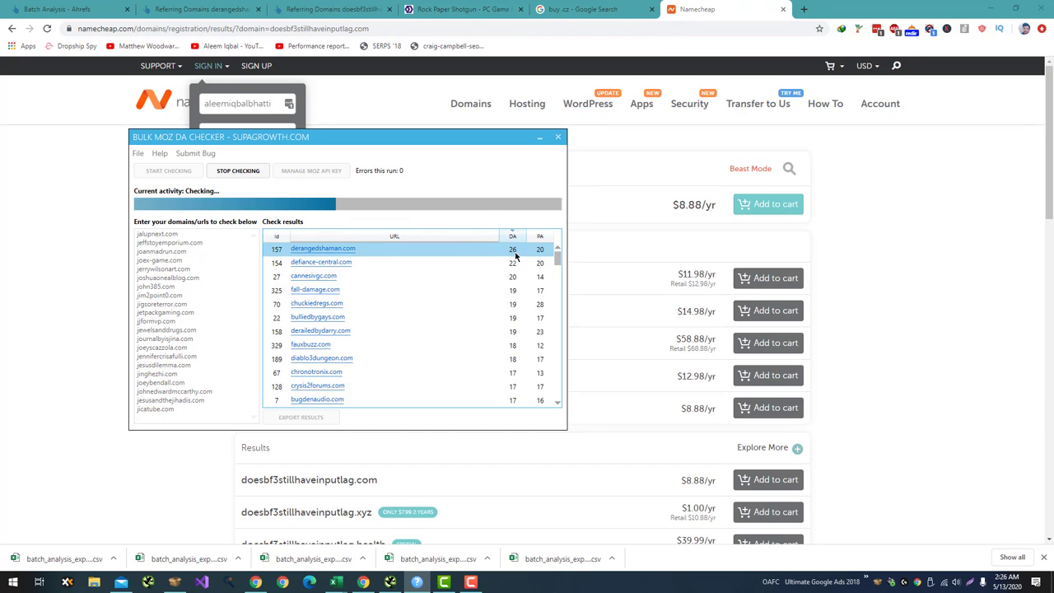
key("alt+Tab")
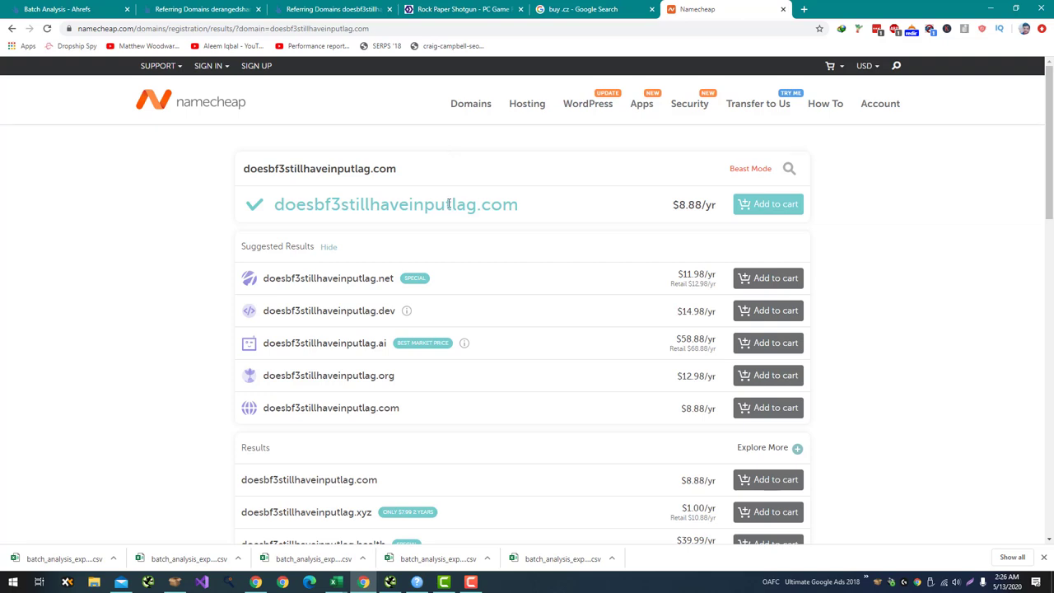
key("alt+Tab")
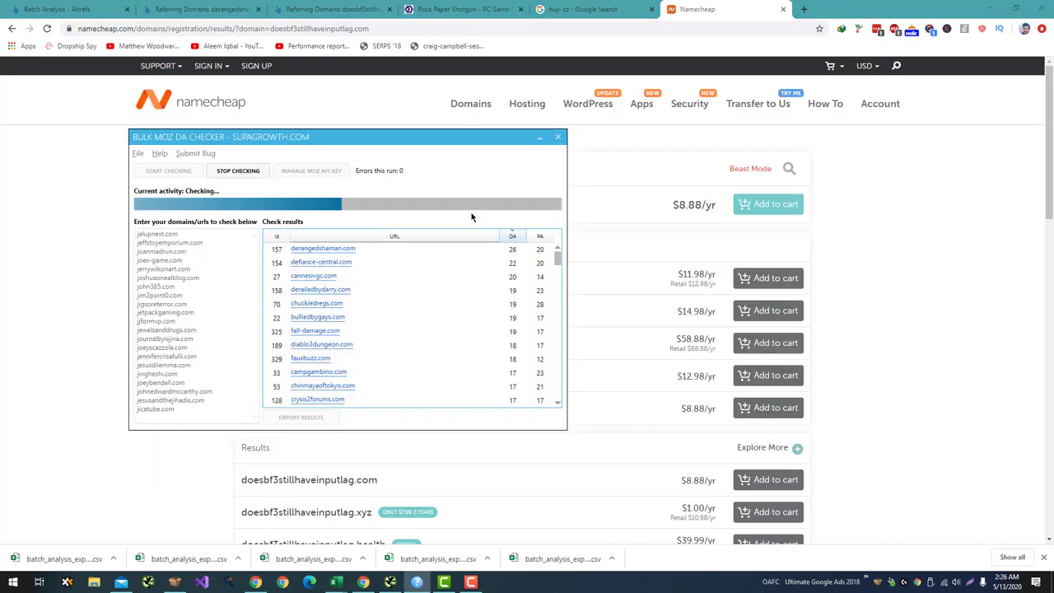
key("alt+Tab")
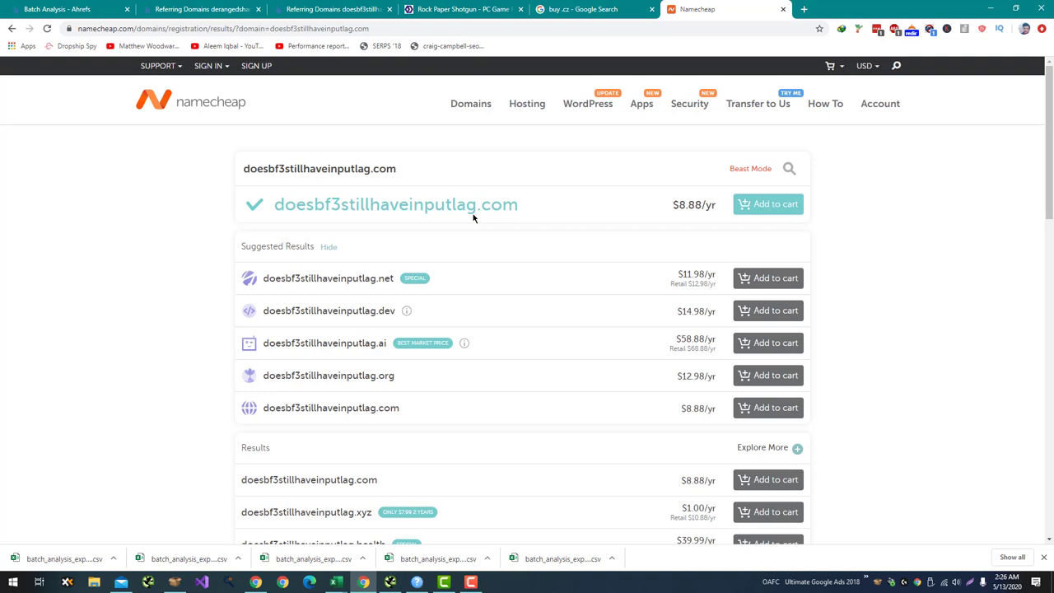
key("alt+Tab")
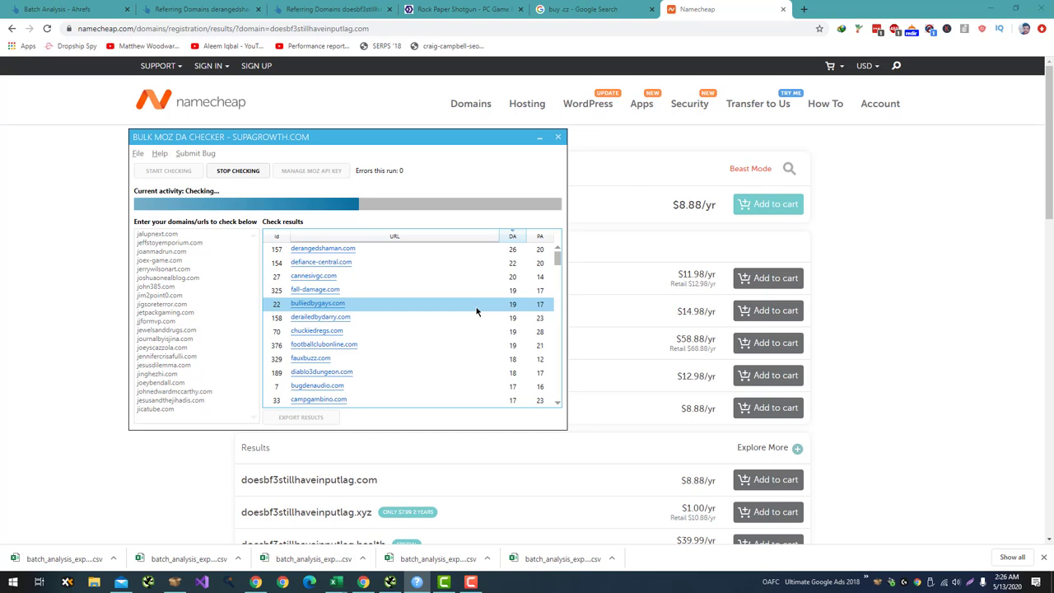
scroll(476, 311, "down", 3)
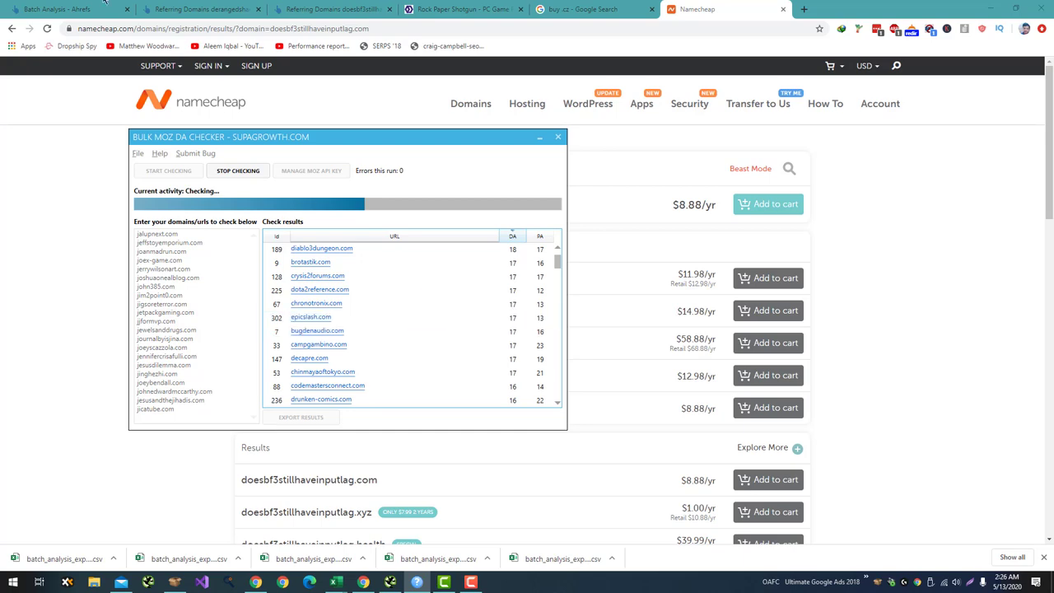
Step: Switch to dowload (1).csv in Excel and copy the 200 domains in rows 401 to 600 of column A
left_click(103, 6)
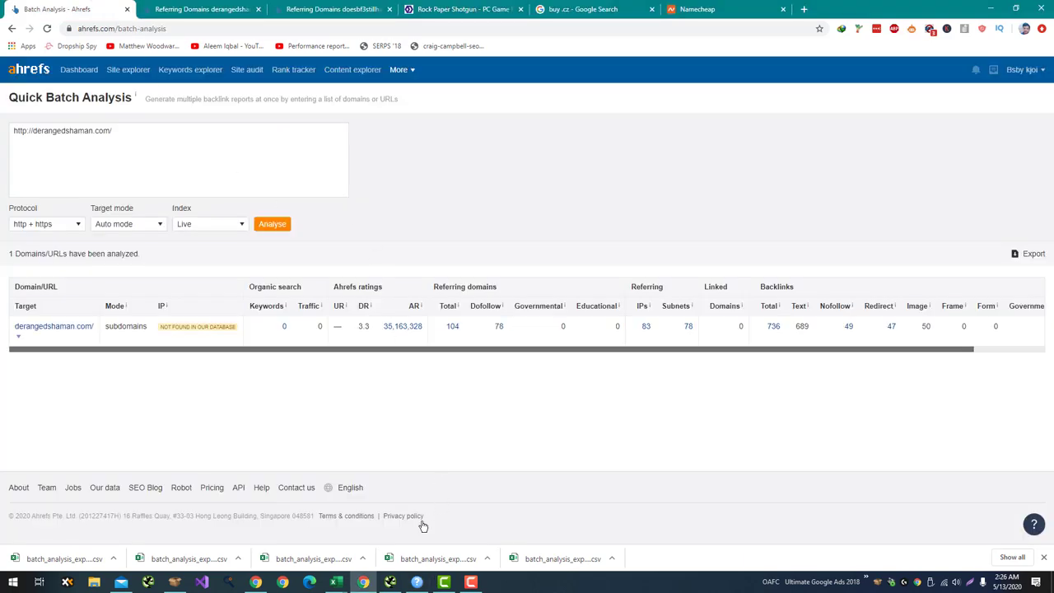
mouse_move(346, 587)
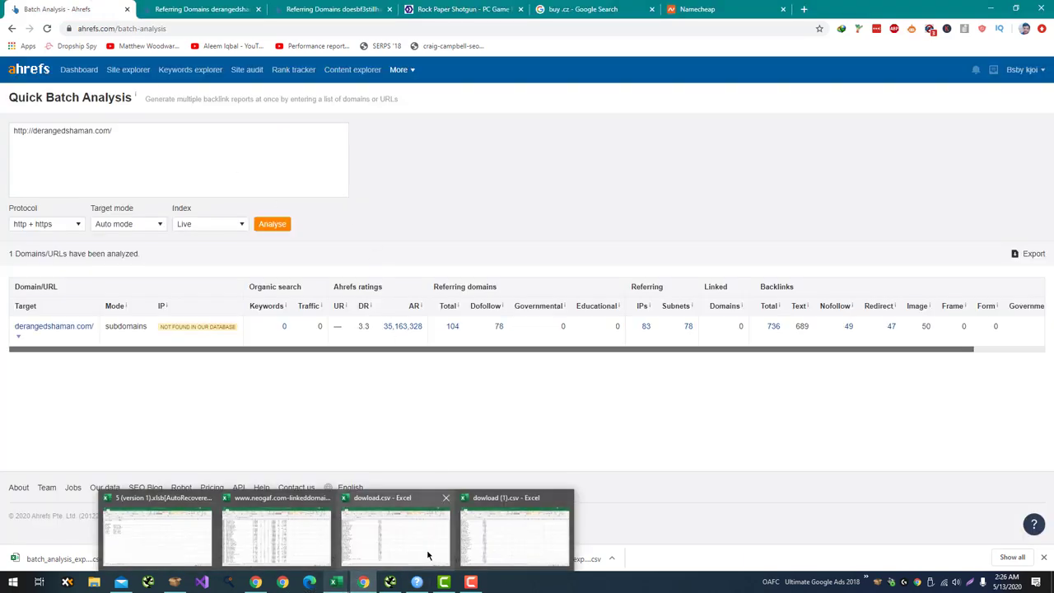
left_click(492, 545)
scroll(331, 407, "down", 19)
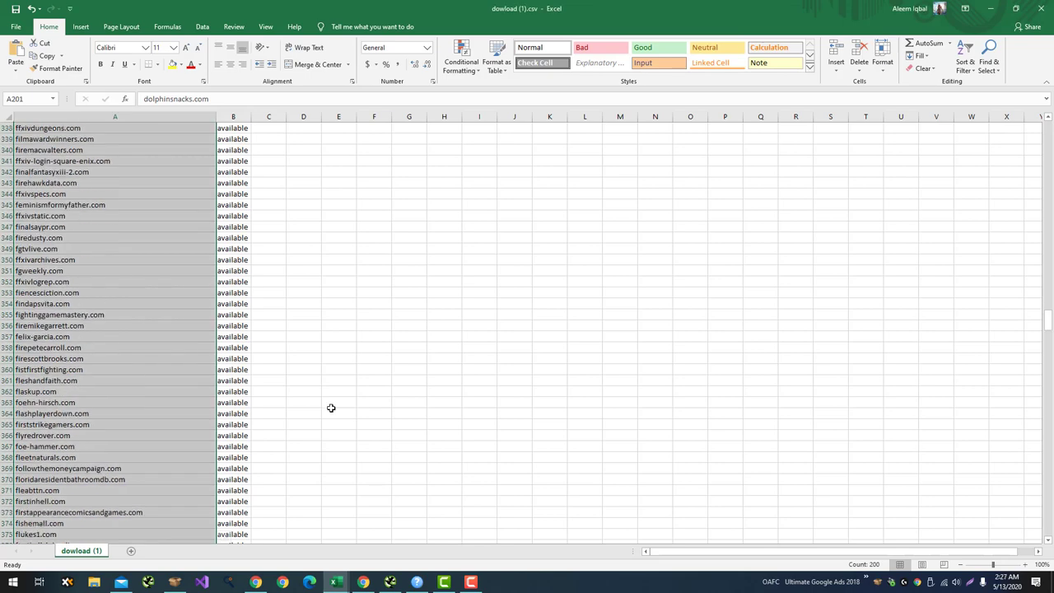
left_click_drag(108, 226, 142, 415)
key("ctrl+c")
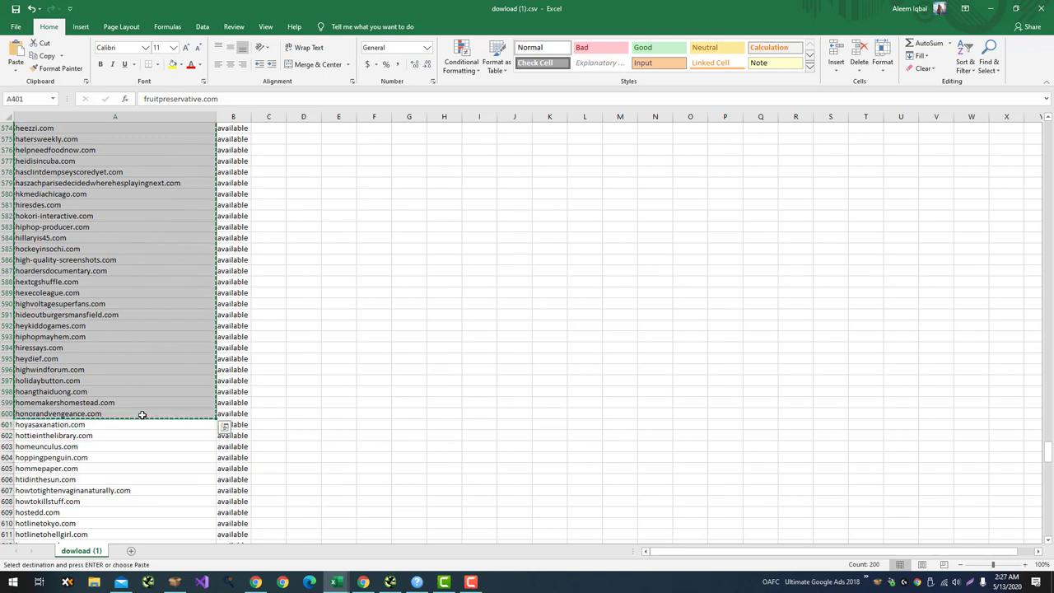
Step: Replace the domain list in Ahrefs batch analysis with the 200 copied domains and run the analysis
key("alt+Tab")
left_click(195, 135)
key("ctrl+a")
key("ctrl+v")
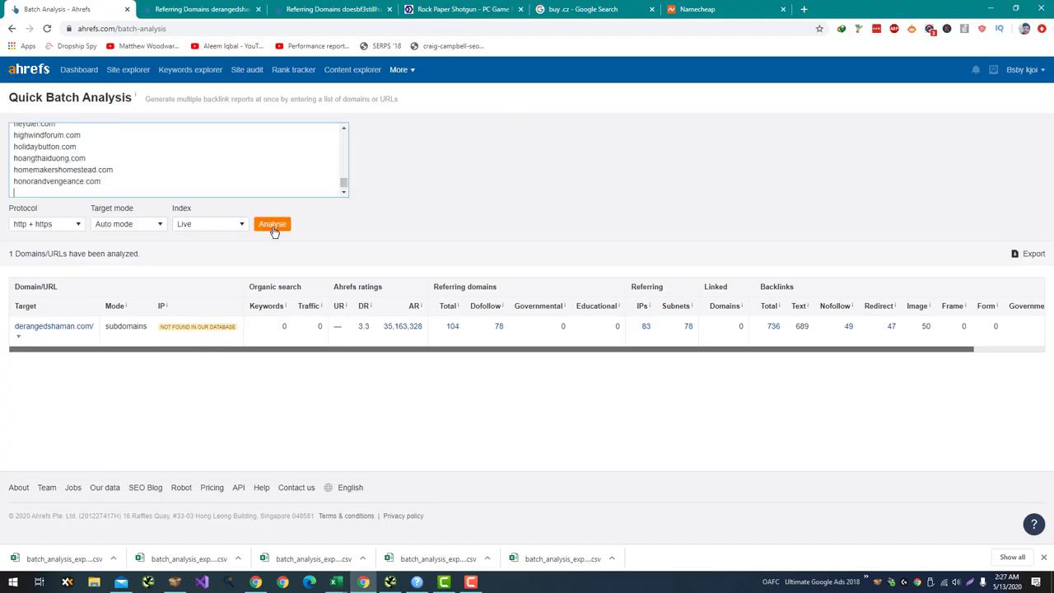
left_click(273, 224)
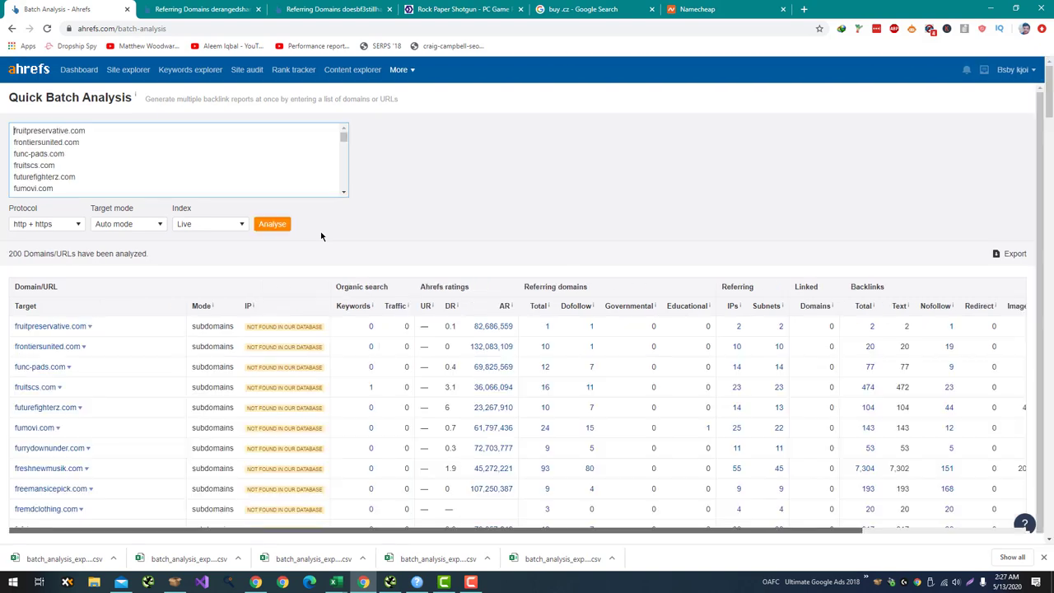
Step: Sort the batch analysis results by DR from highest to lowest and look through the strongest domains
left_click(451, 307)
left_click(452, 308)
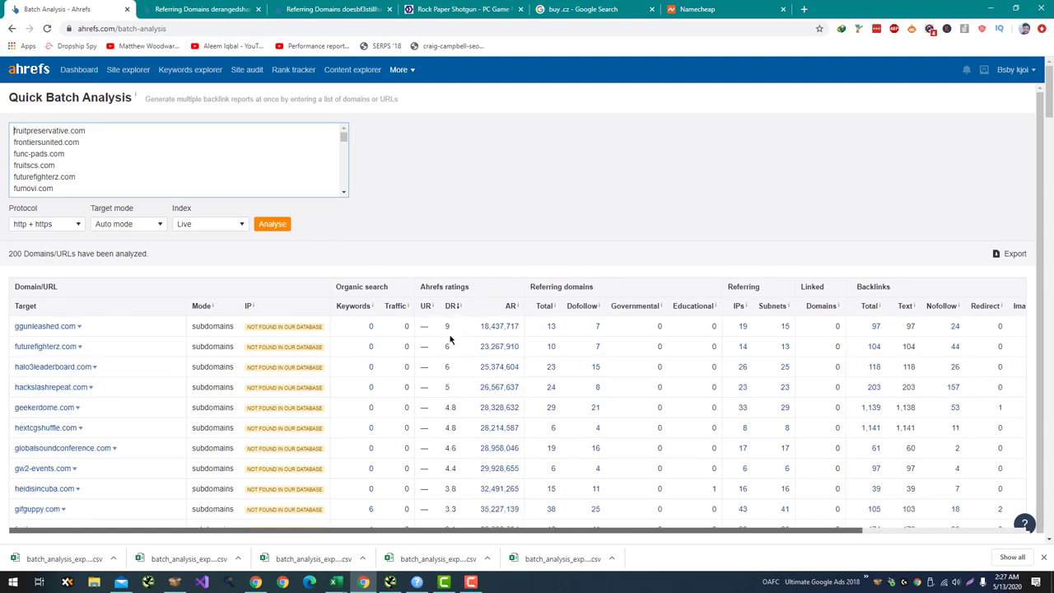
scroll(448, 349, "down", 3)
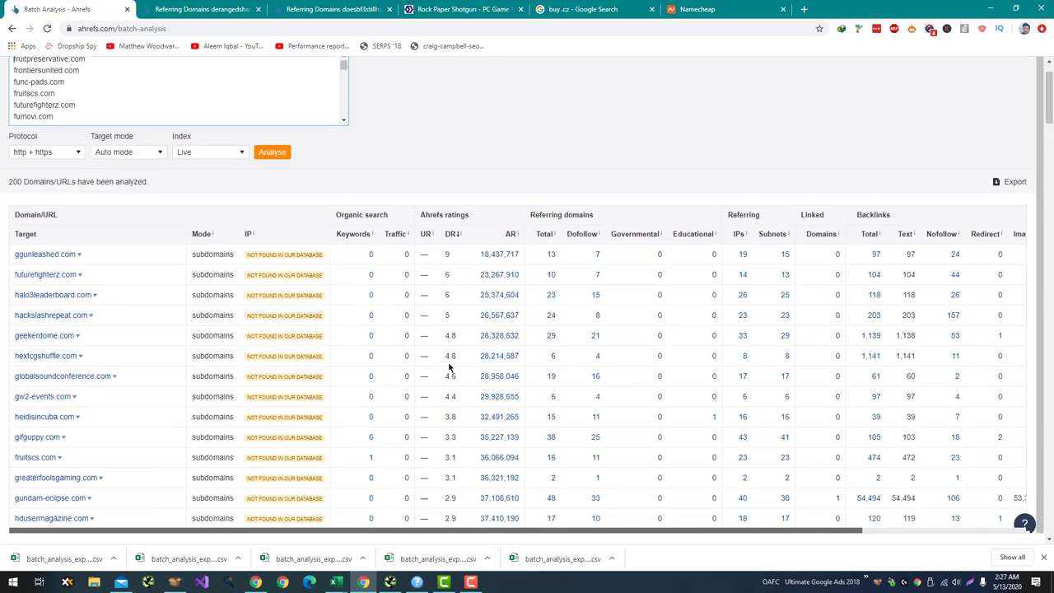
scroll(450, 368, "down", 4)
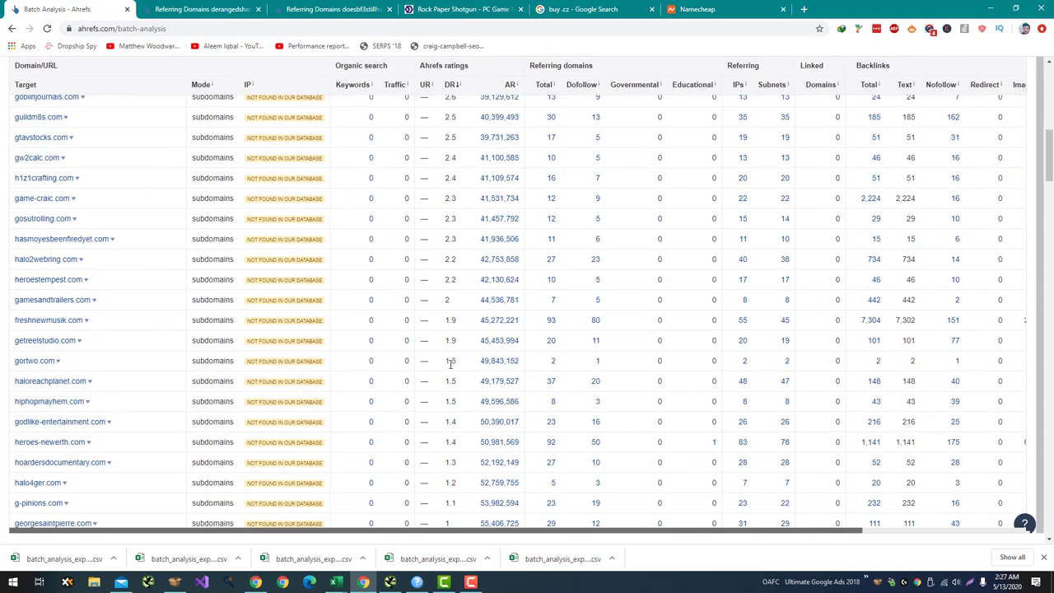
scroll(453, 363, "down", 2)
scroll(456, 365, "up", 1)
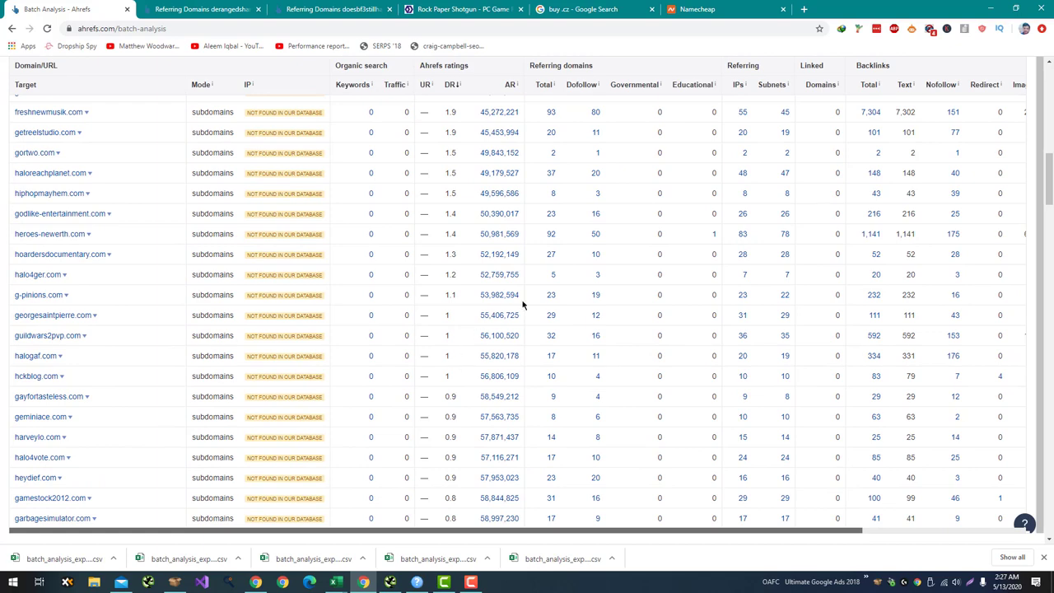
scroll(522, 305, "up", 10)
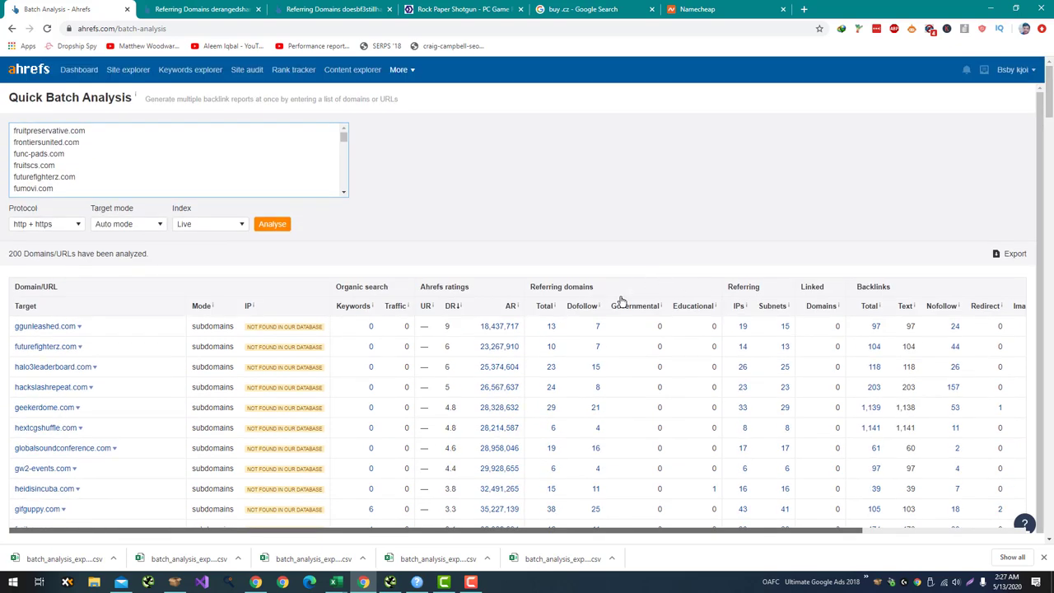
Step: Open the report of all referring domains for ggunleashed.com in a new tab and export the batch results as UTF-16 CSV
right_click(552, 330)
left_click(574, 337)
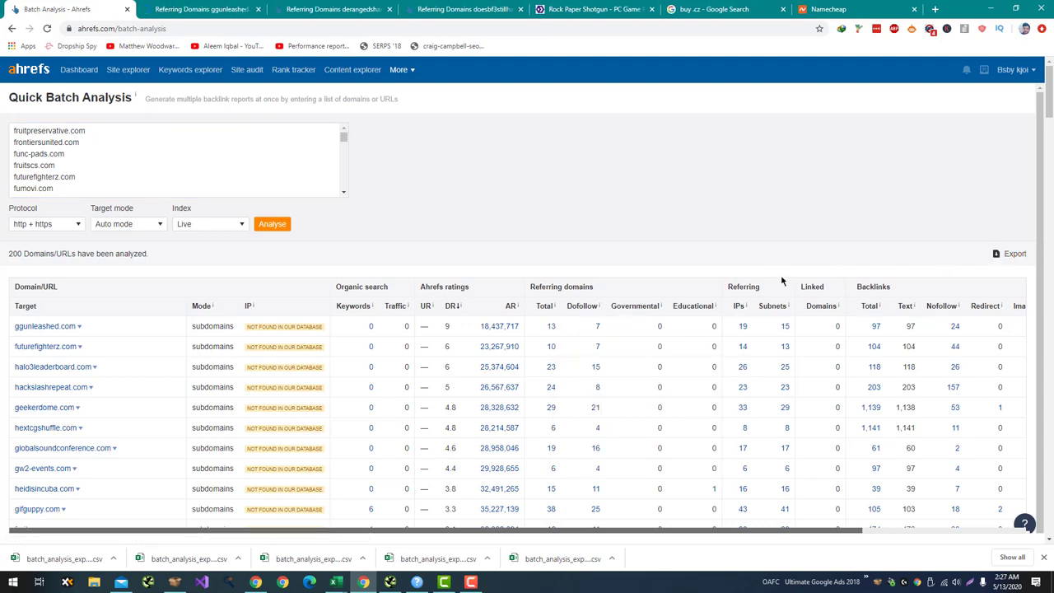
left_click(1015, 255)
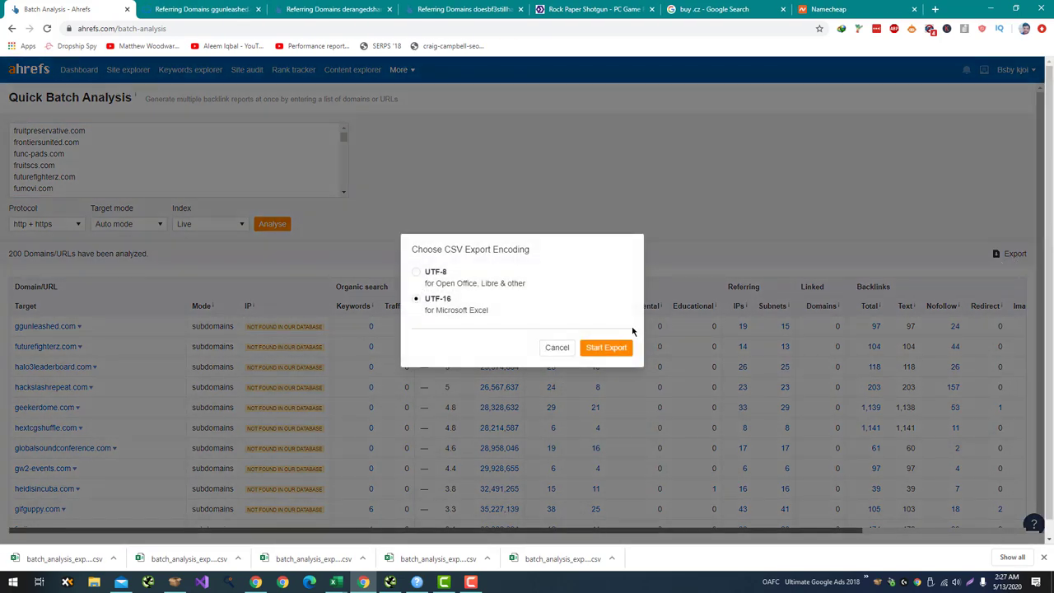
left_click(610, 348)
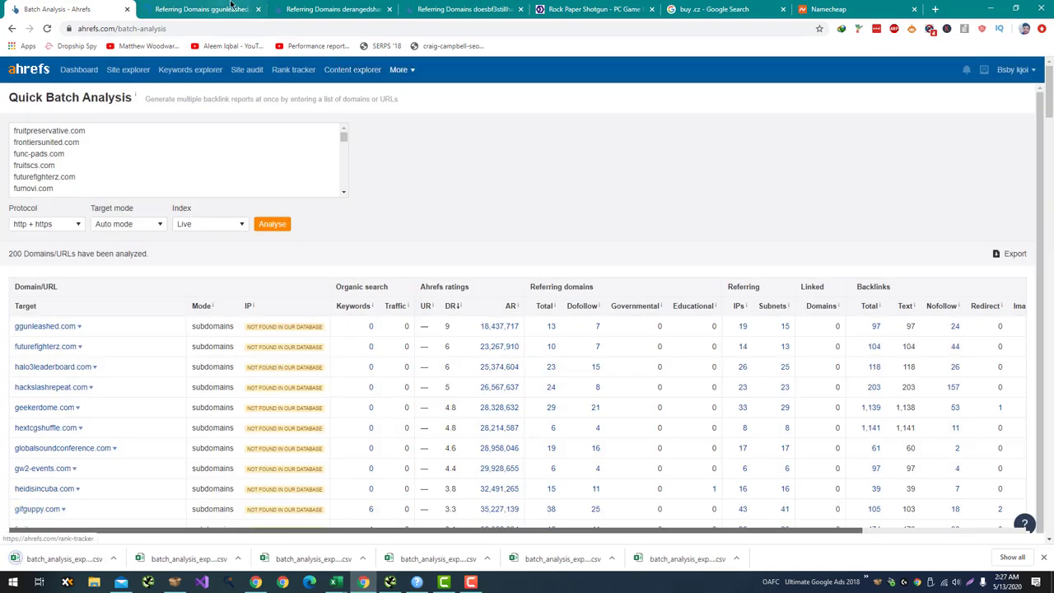
Step: Switch to the ggunleashed.com referring domains report, check the reddit.com backlinks and collapse them
left_click(231, 6)
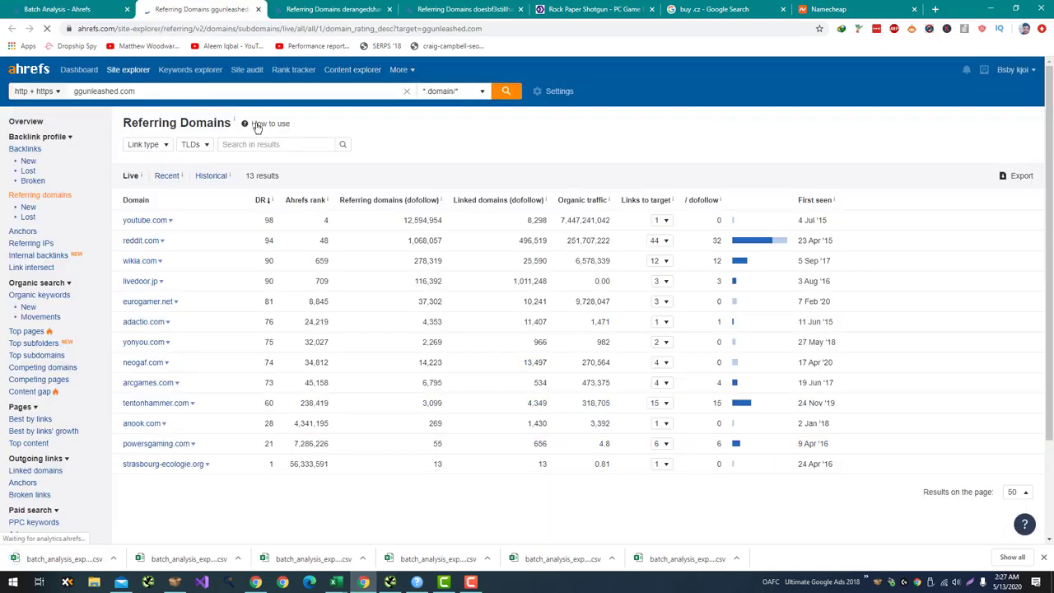
left_click(655, 242)
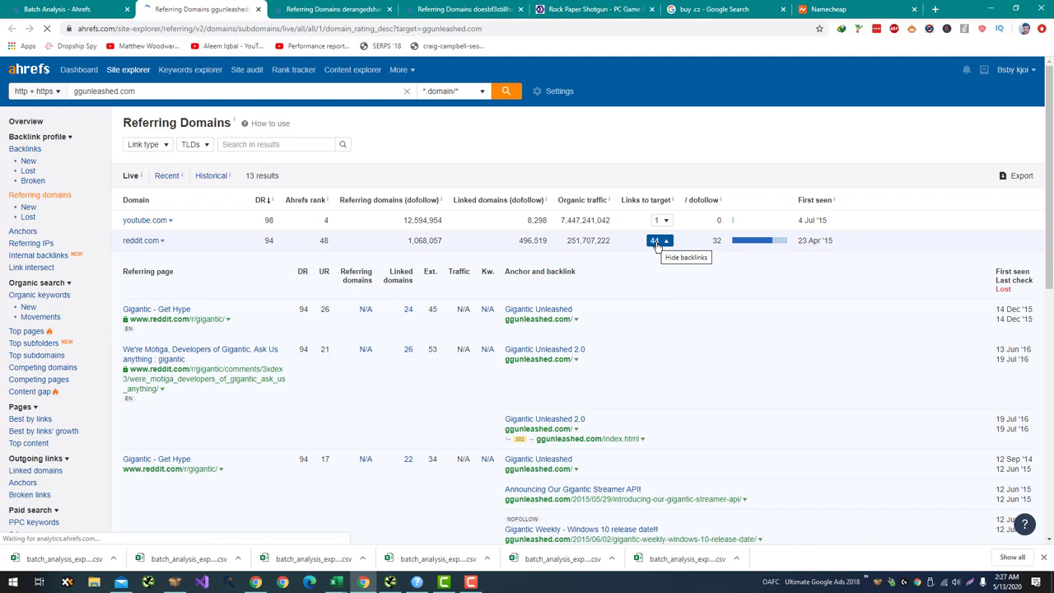
left_click(657, 242)
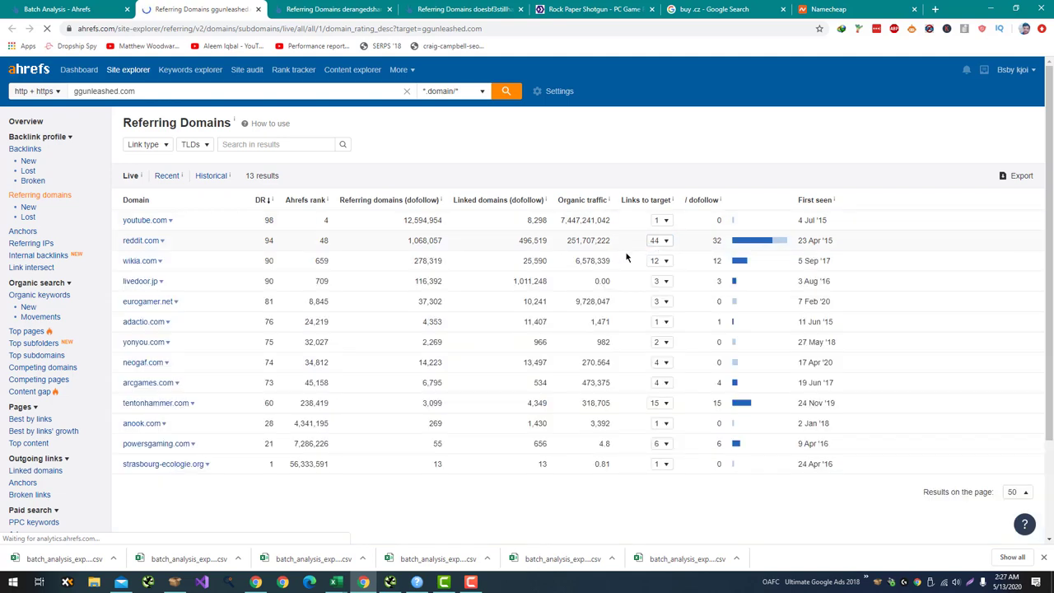
Step: Expand the wikia.com, adactio.com and arcgames.com backlinks to ggunleashed.com and look over the rest of the list
left_click(656, 261)
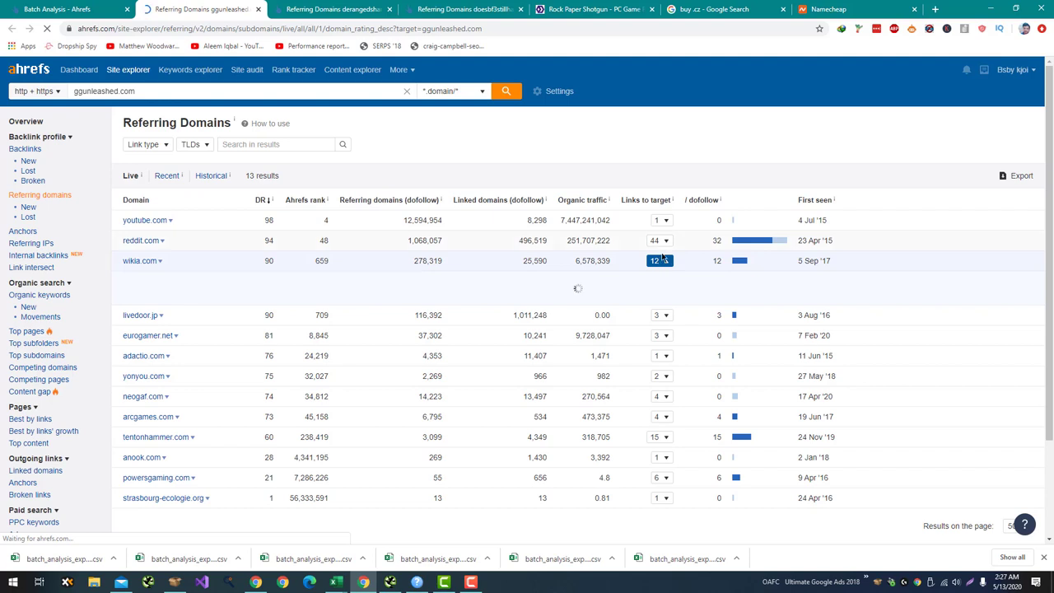
left_click(663, 357)
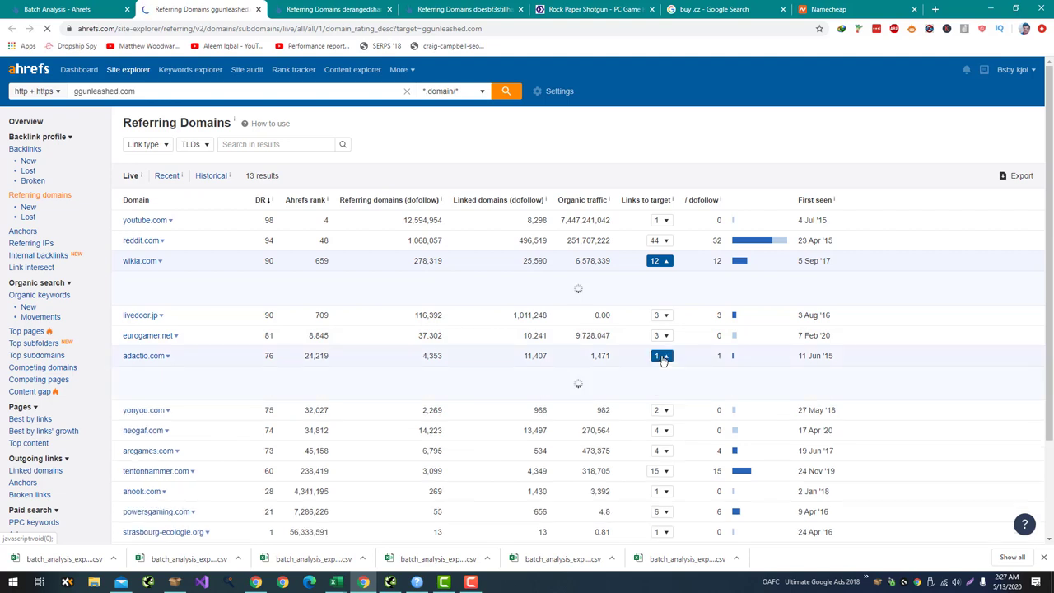
left_click(663, 451)
scroll(621, 355, "down", 2)
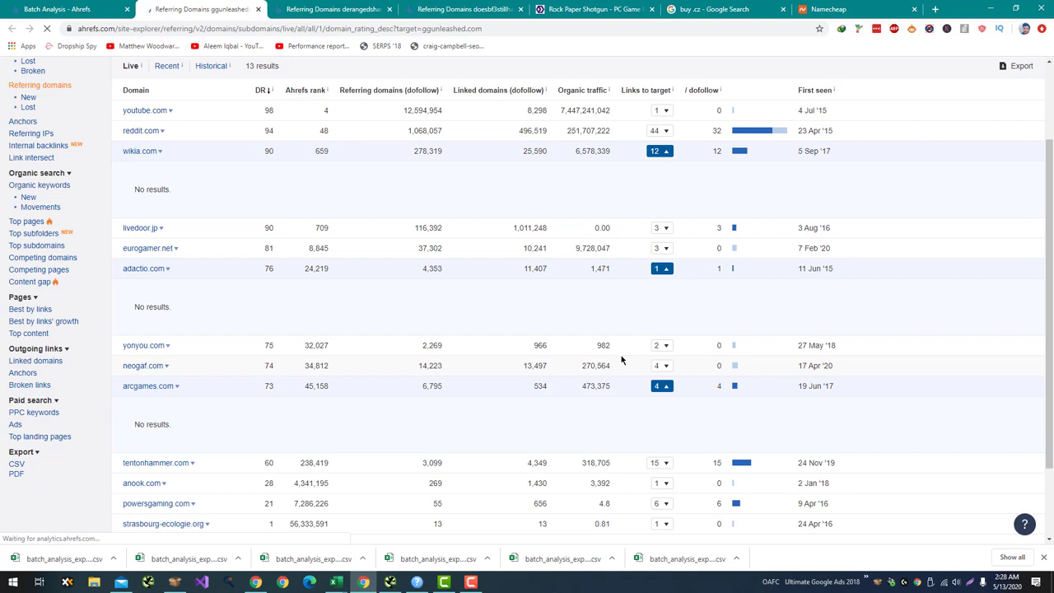
scroll(621, 356, "down", 1)
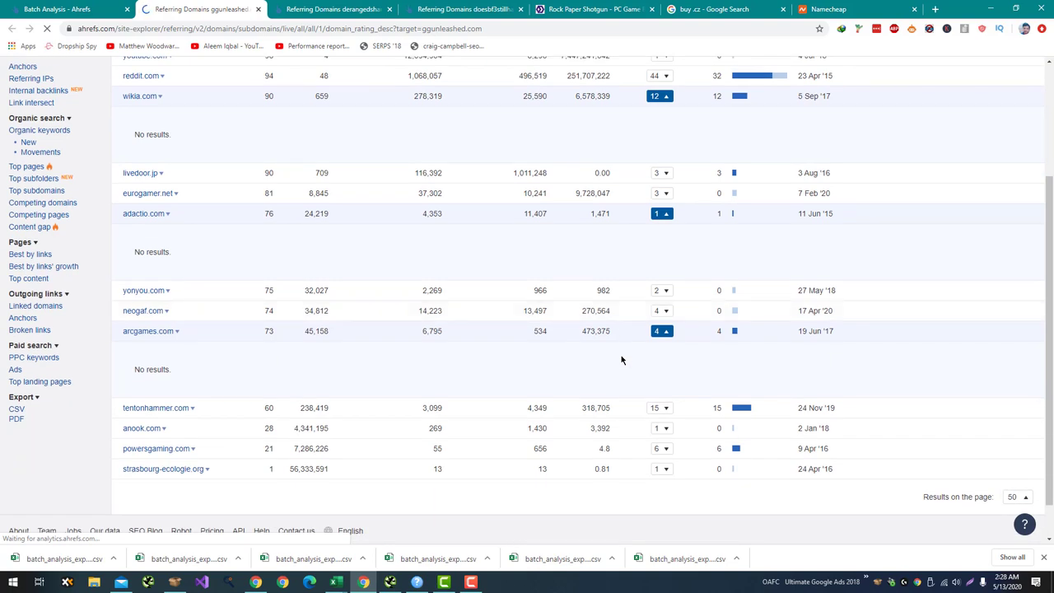
Step: Copy the domains in A601 to A742 of dowload (1).csv and run them through the Ahrefs batch analysis
scroll(621, 360, "up", 3)
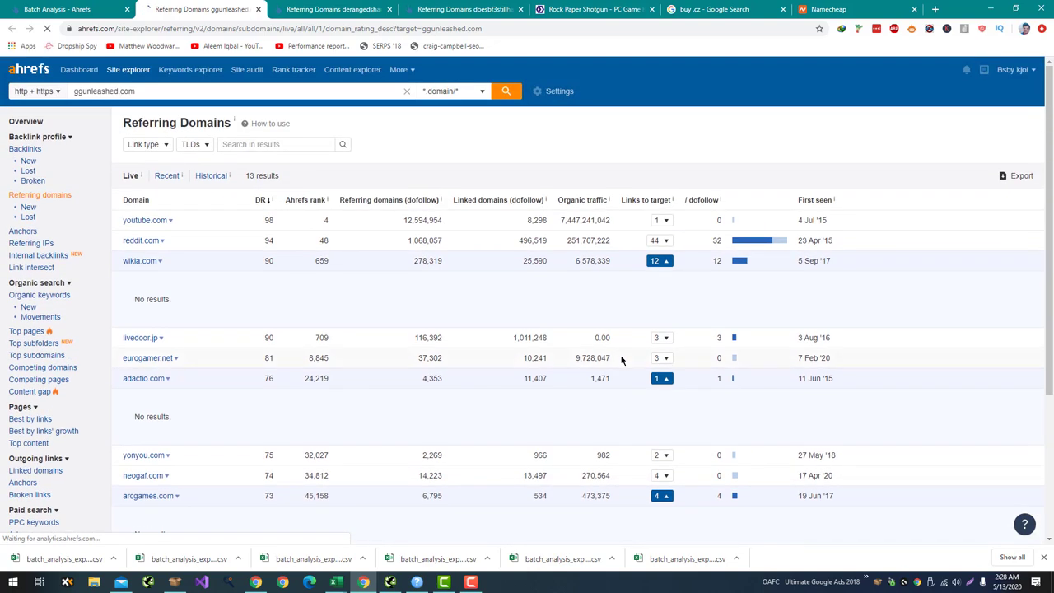
key("alt+Tab")
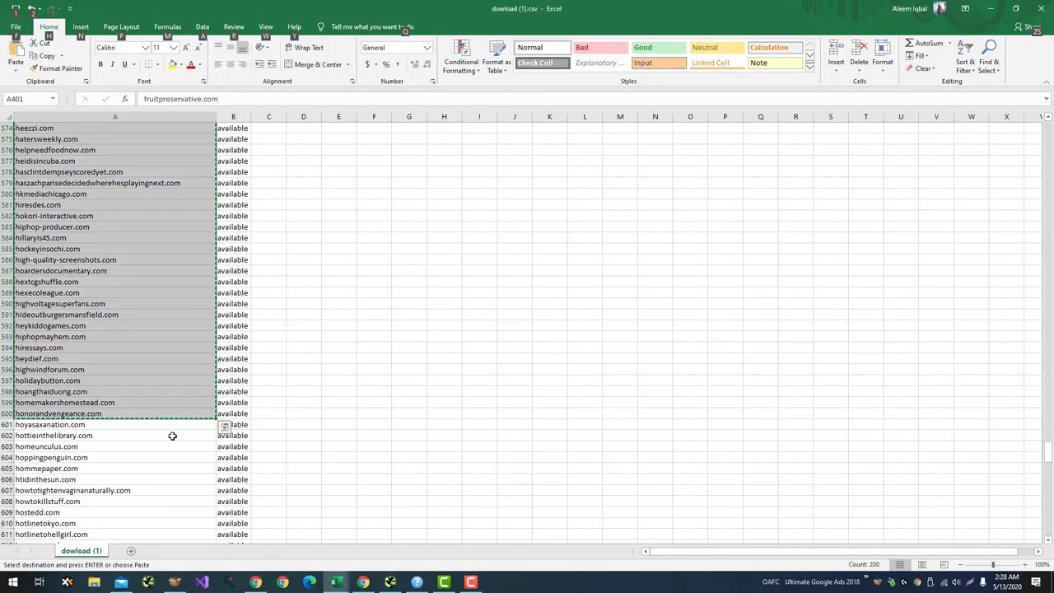
left_click_drag(168, 425, 151, 478)
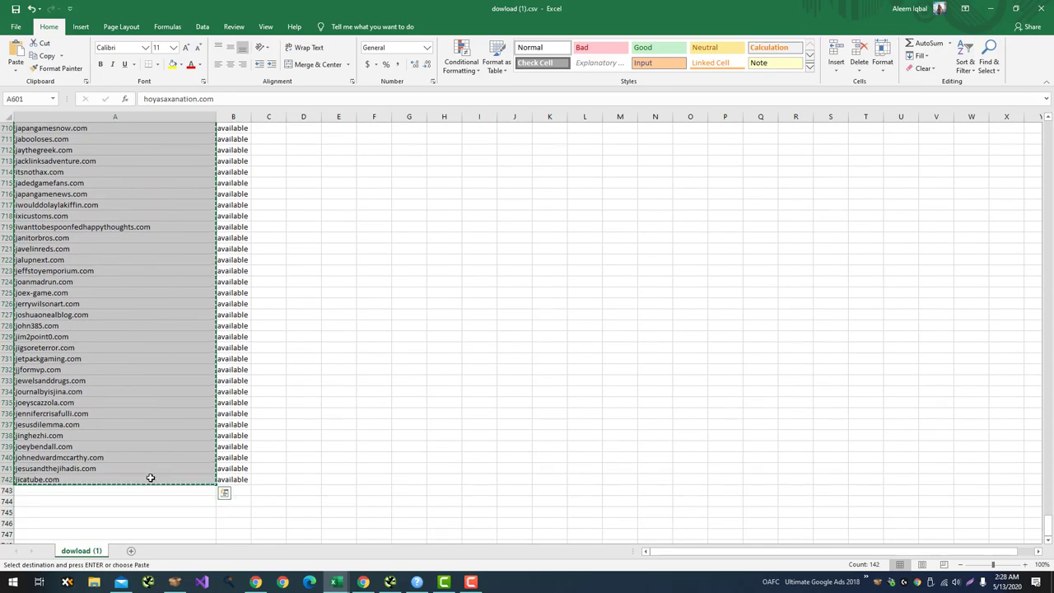
key("alt+Tab")
key("ctrl+Page_Up")
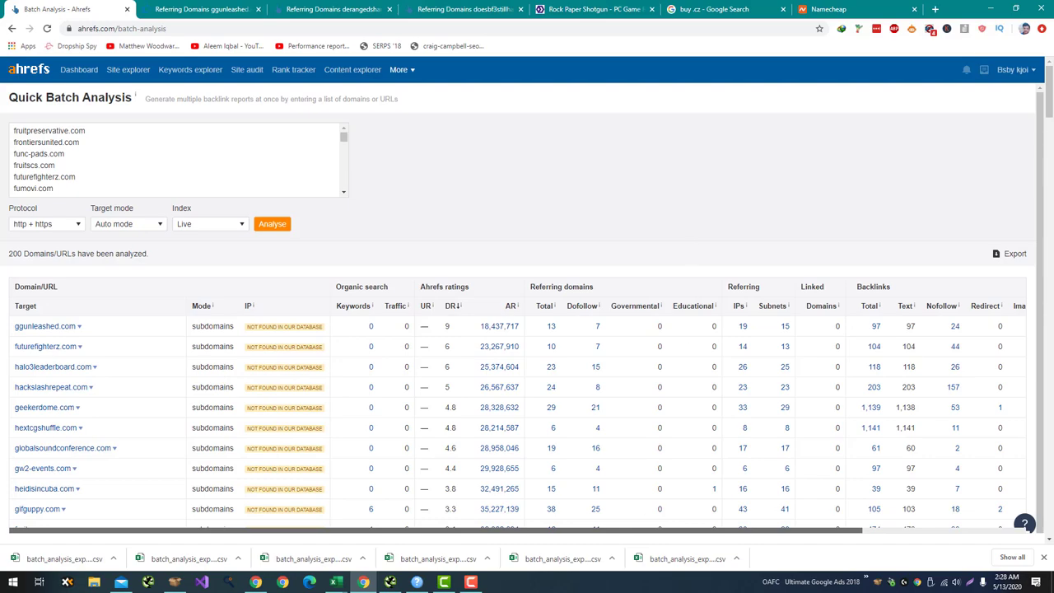
key("alt+Tab")
key("alt+Tab")
Step: Look through the batch results sorted by DR, from low to high rated domains, and export them as CSV
scroll(247, 296, "up", 10)
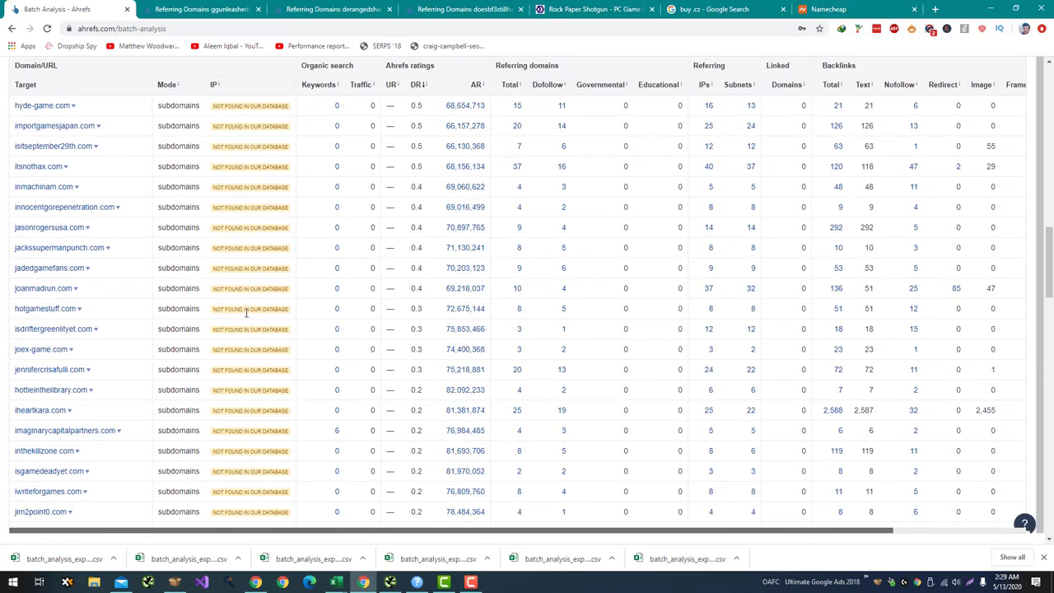
scroll(243, 319, "up", 2)
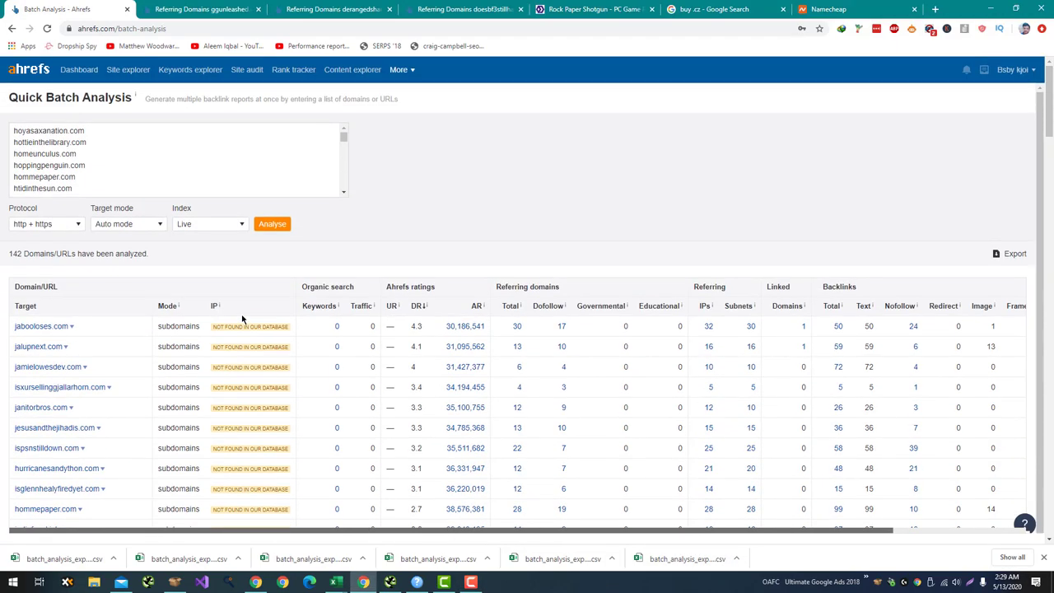
left_click(1010, 255)
left_click(614, 350)
Step: Switch to Bulk Moz DA Checker, look over the domains with the highest DA, and return to Ahrefs
key("alt+Tab")
key("Tab")
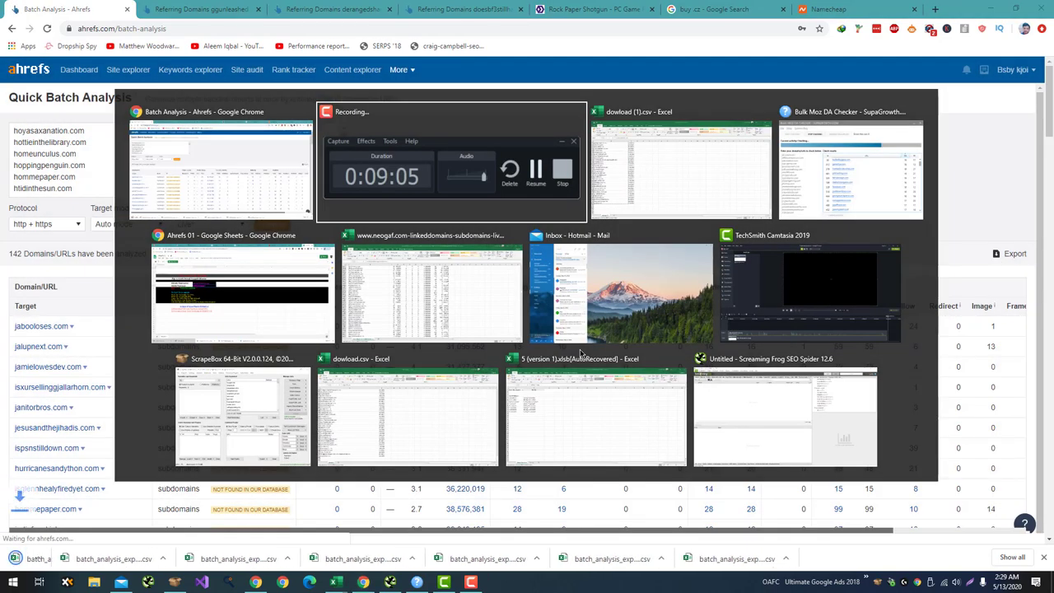
scroll(501, 266, "up", 3)
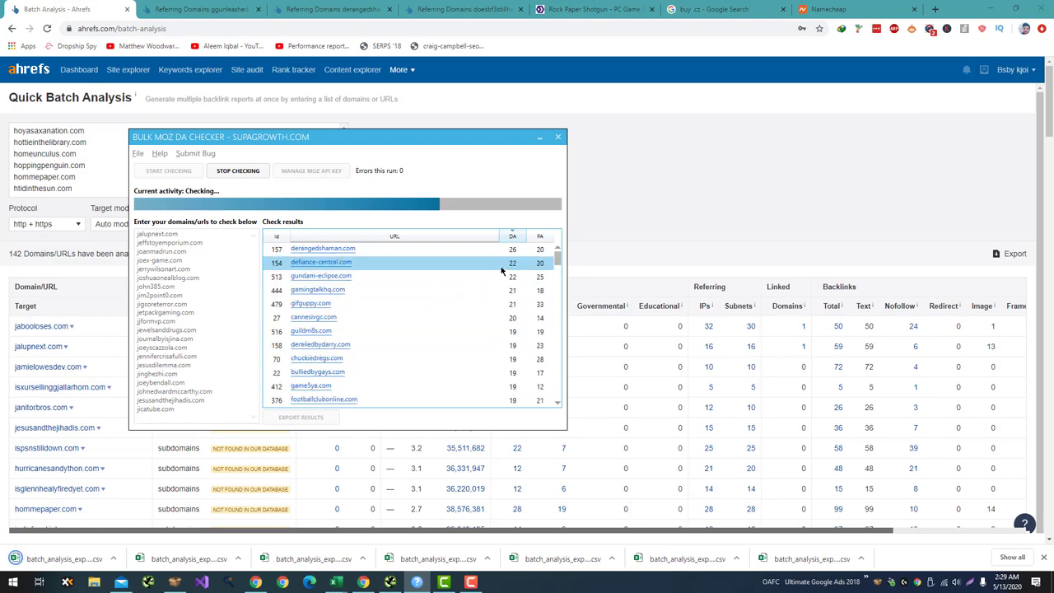
left_click(610, 221)
Step: Go back to the ggunleashed.com referring domains report, check the reddit.com backlinks and collapse them
left_click(243, 9)
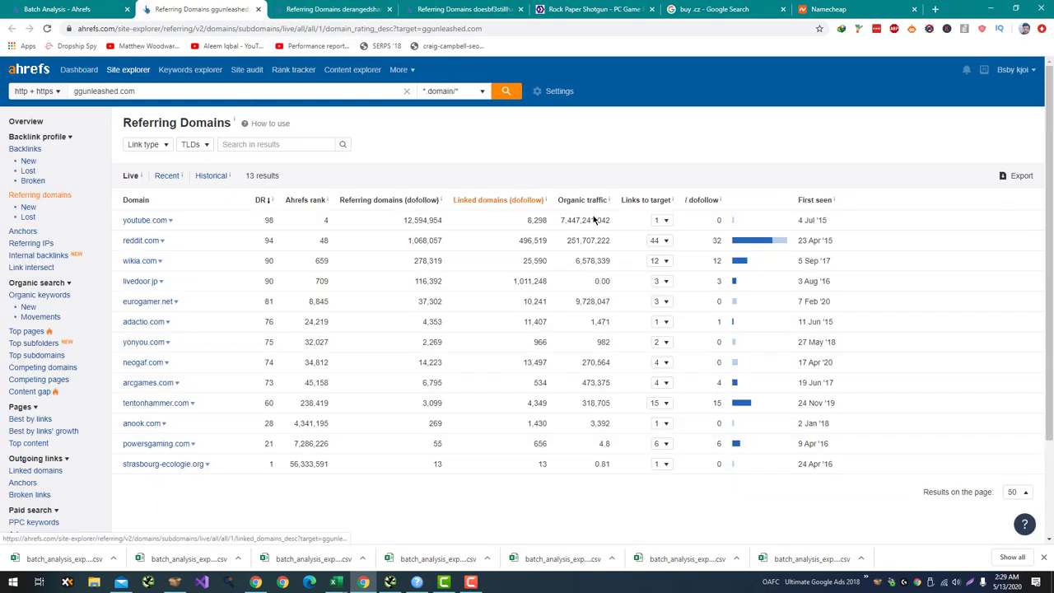
left_click(660, 240)
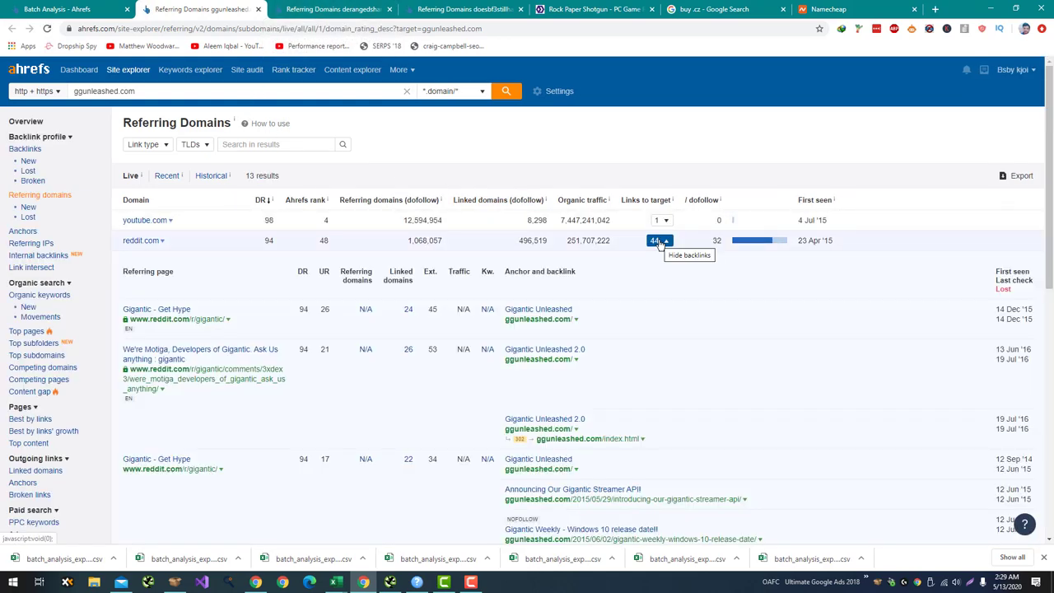
left_click(660, 242)
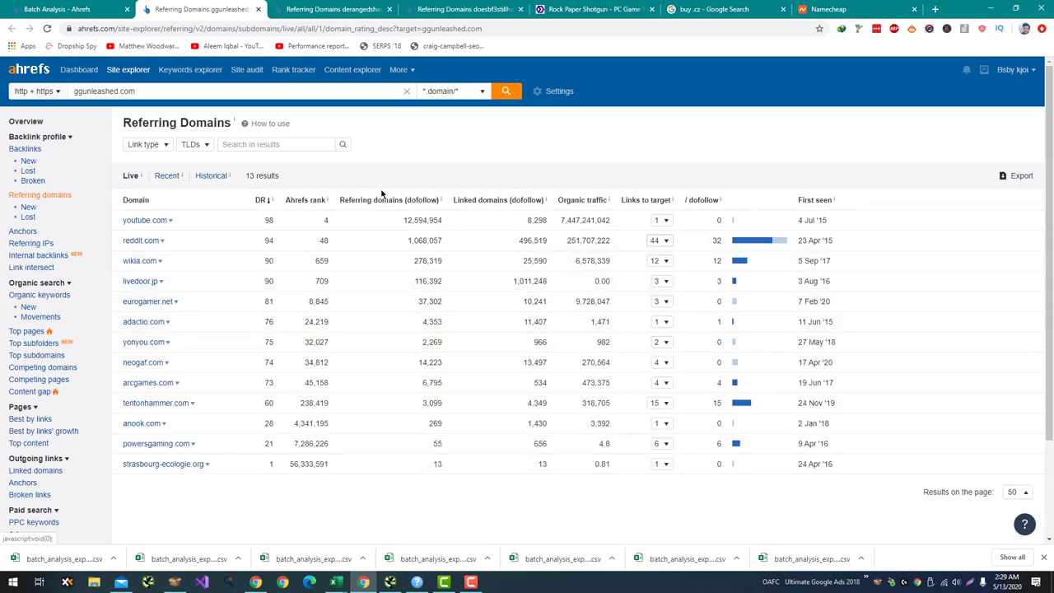
Step: Review the derangedshaman.com referring domains report, expanding the criticalhit.net backlinks and collapsing them again
left_click(321, 9)
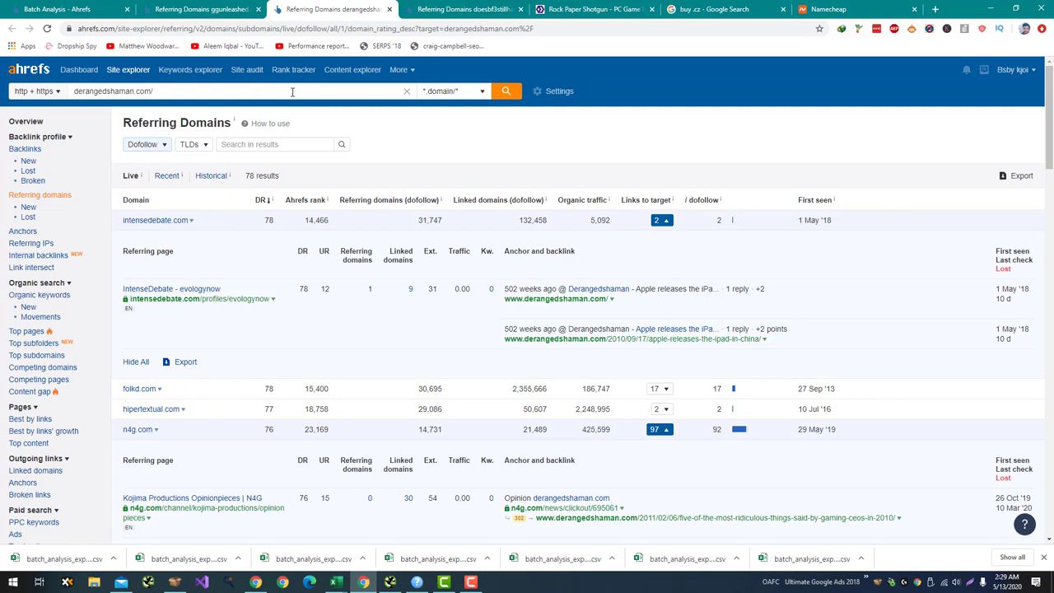
scroll(305, 156, "down", 2)
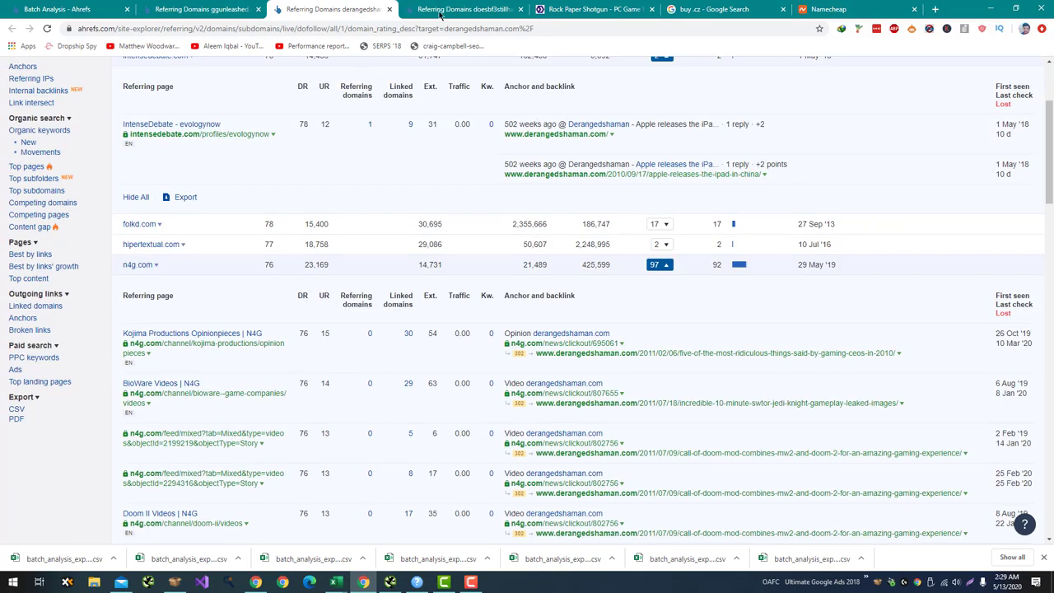
left_click(446, 8)
left_click(321, 9)
scroll(317, 109, "down", 10)
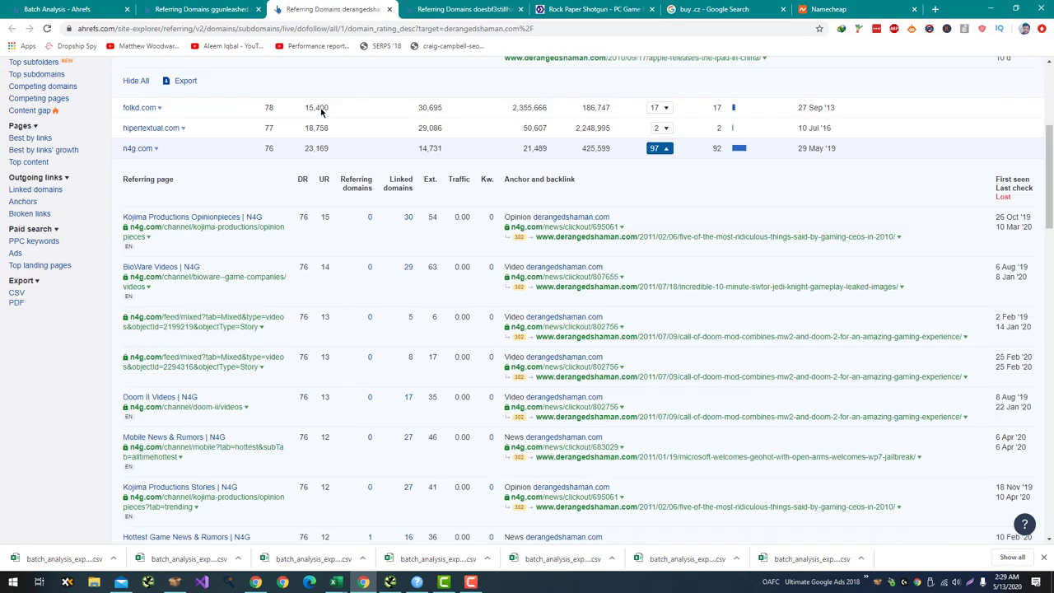
scroll(322, 109, "down", 4)
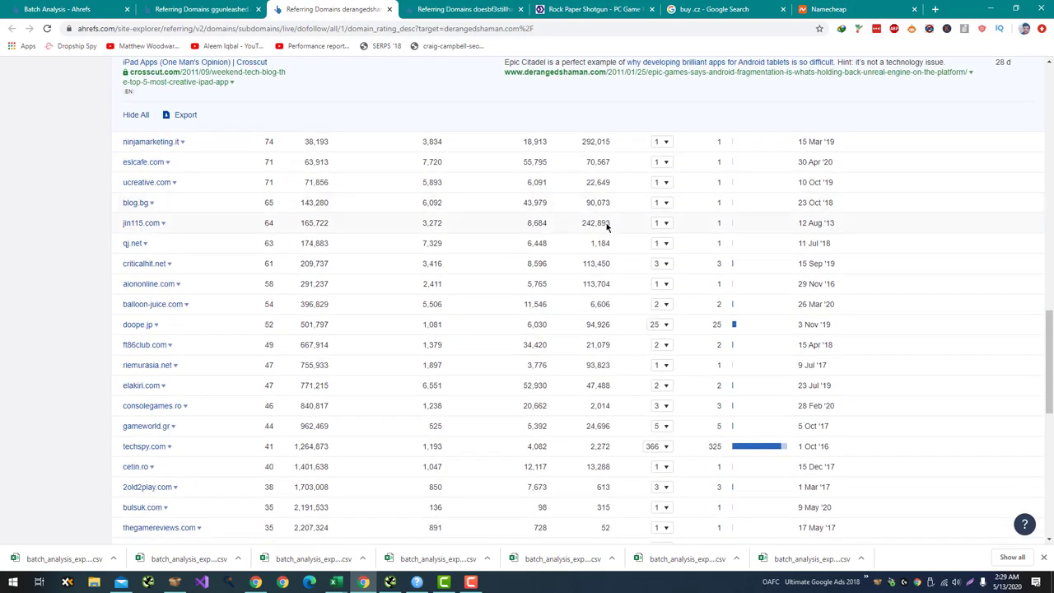
left_click(660, 264)
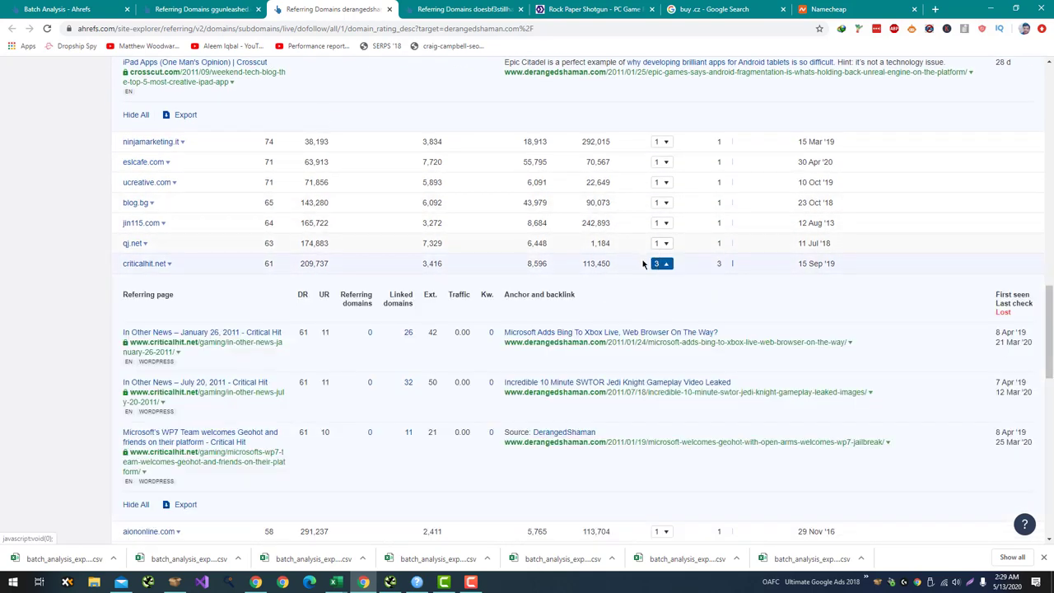
left_click(660, 263)
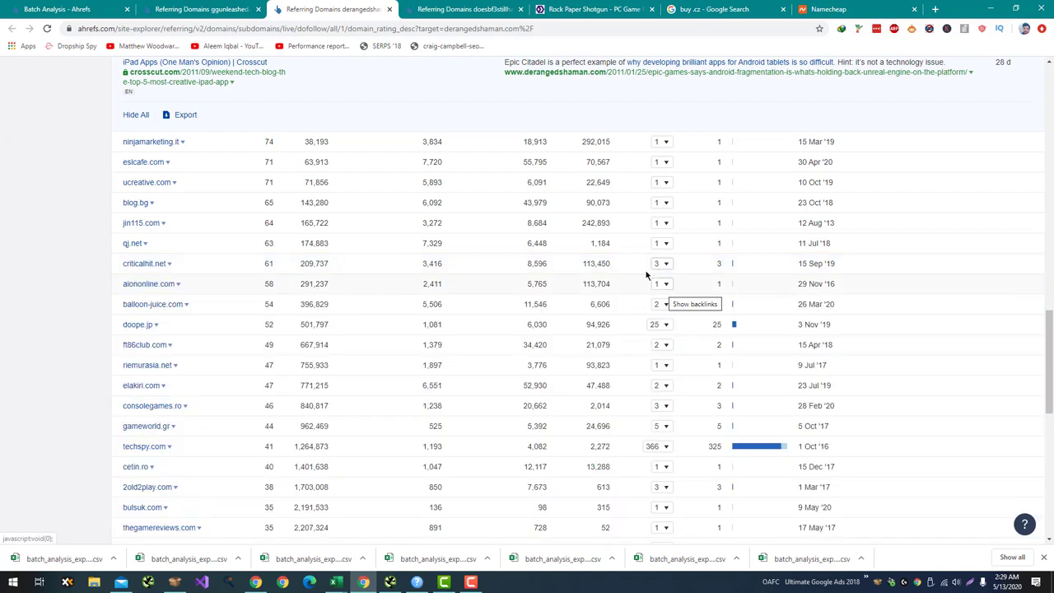
Step: Review the doesbf3stillhaveinputlag.com referring domains report, including the backlinks from polygamia.pl
left_click(491, 8)
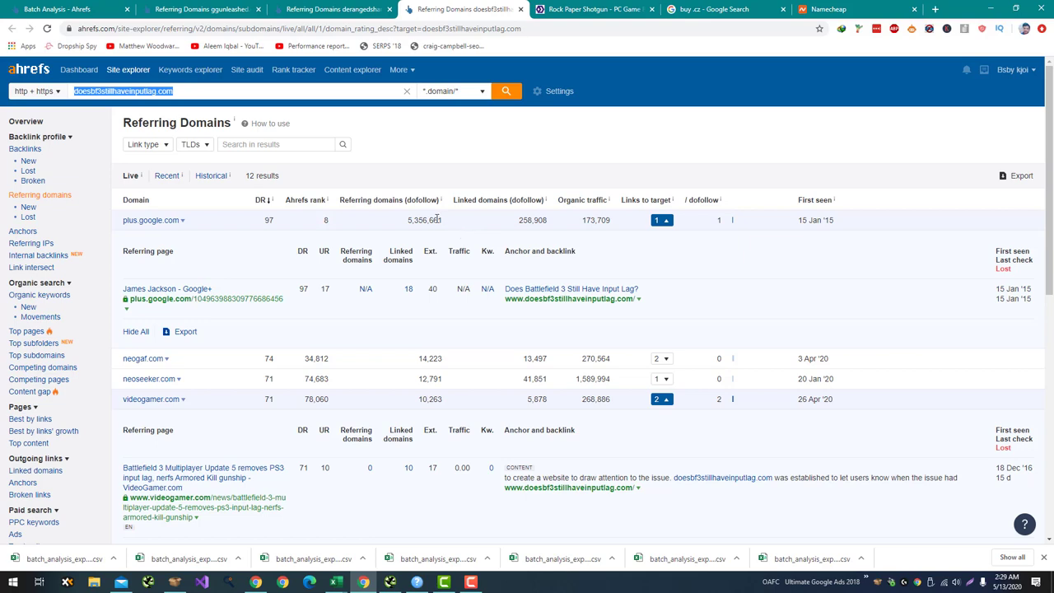
scroll(437, 219, "down", 3)
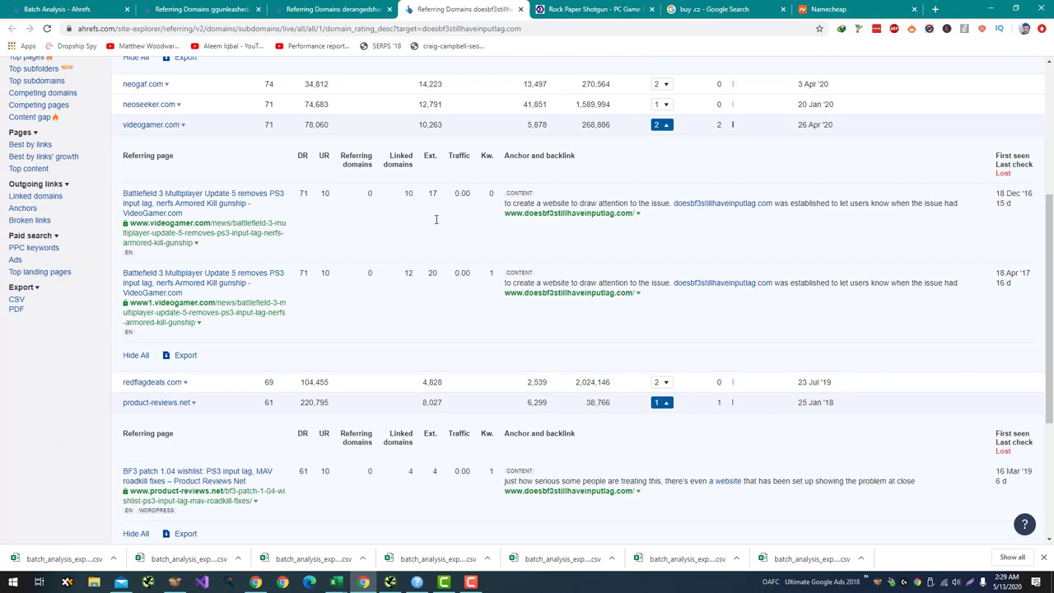
scroll(436, 225, "down", 1)
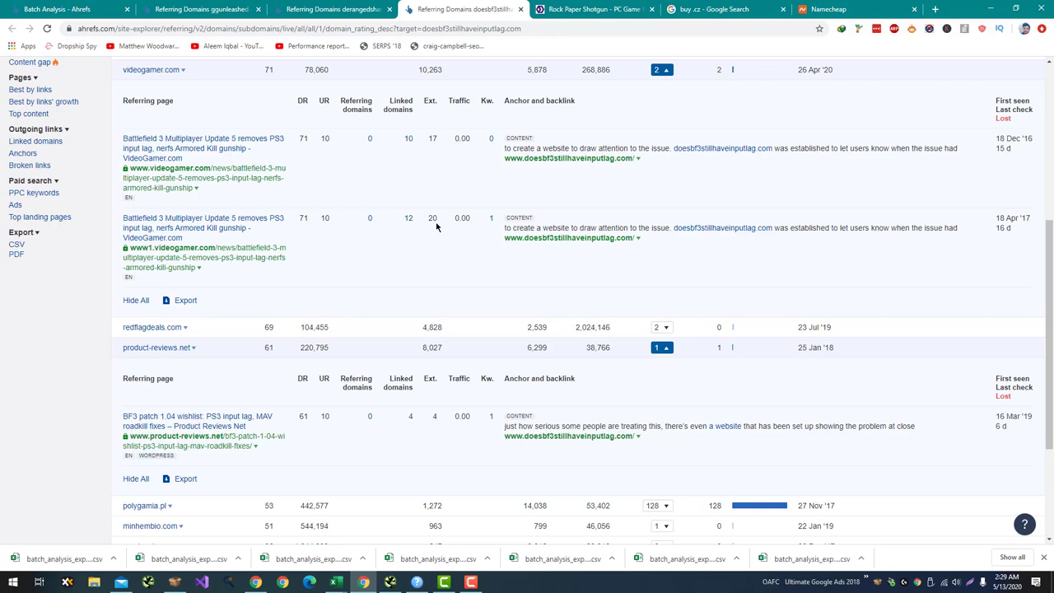
scroll(436, 226, "down", 2)
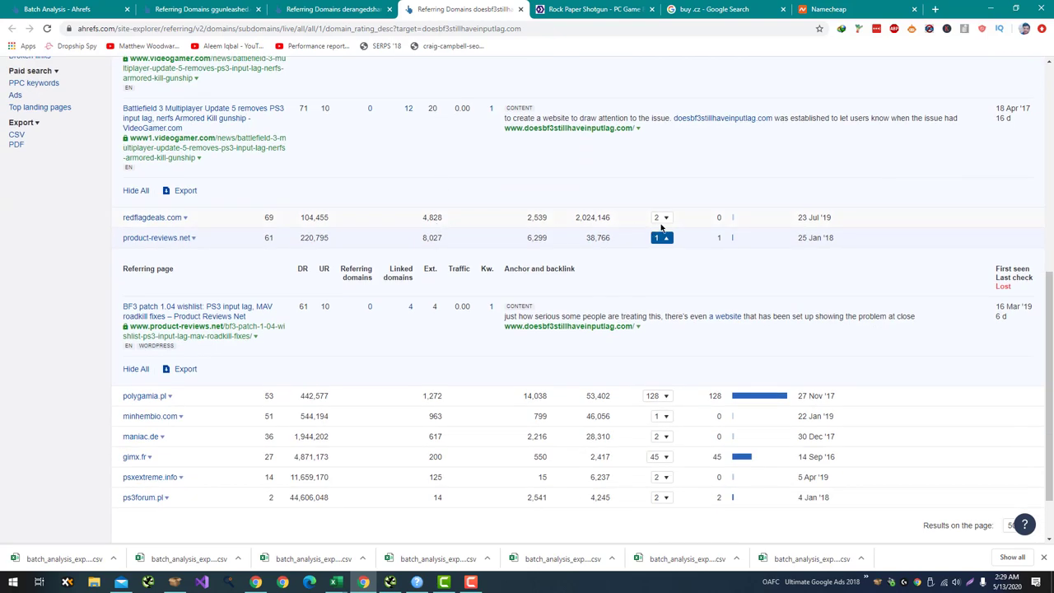
left_click(657, 396)
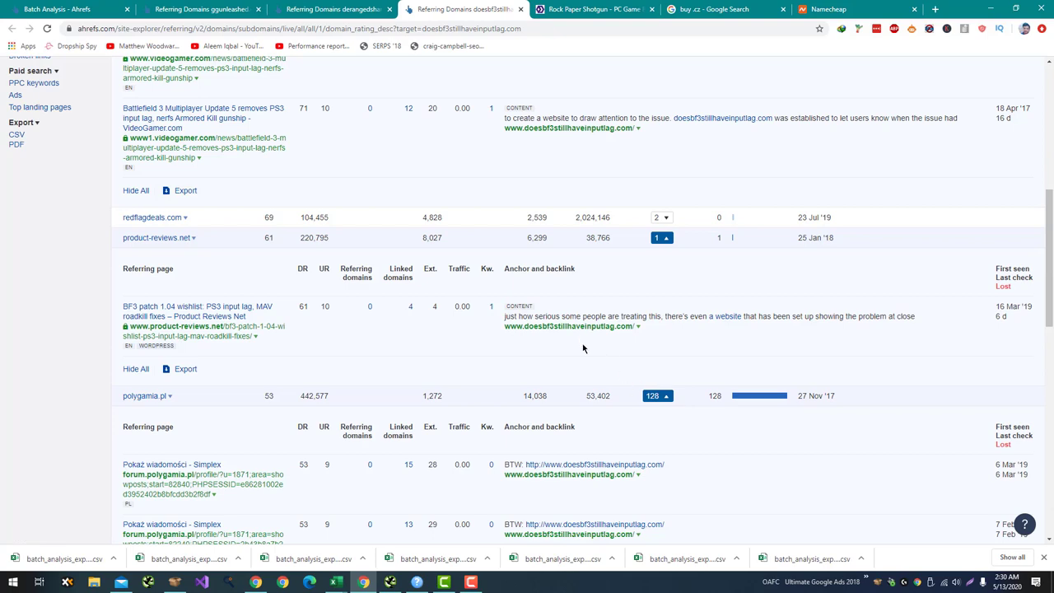
scroll(577, 313, "down", 8)
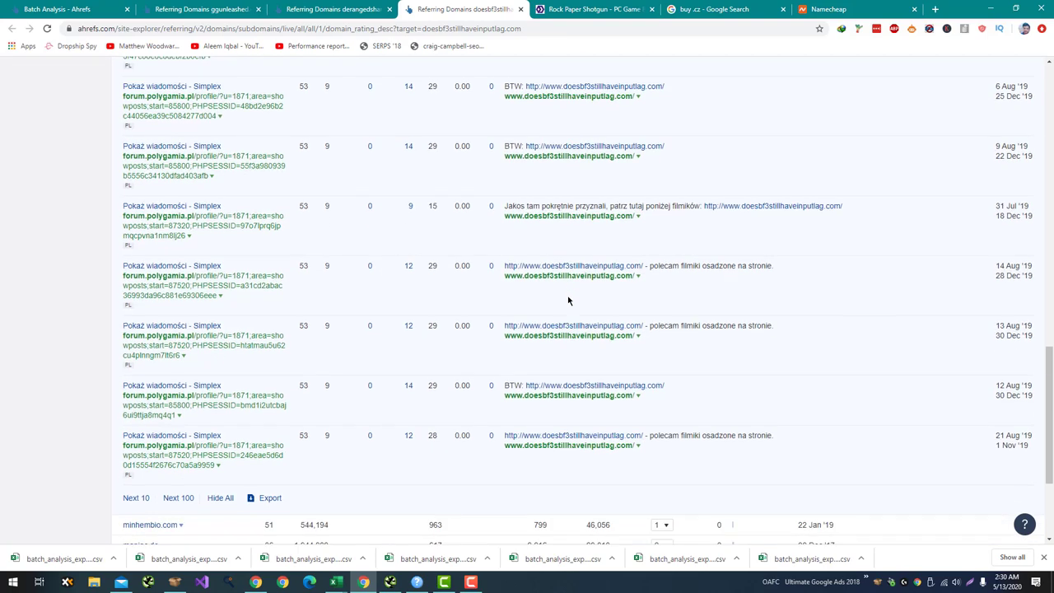
scroll(568, 301, "down", 3)
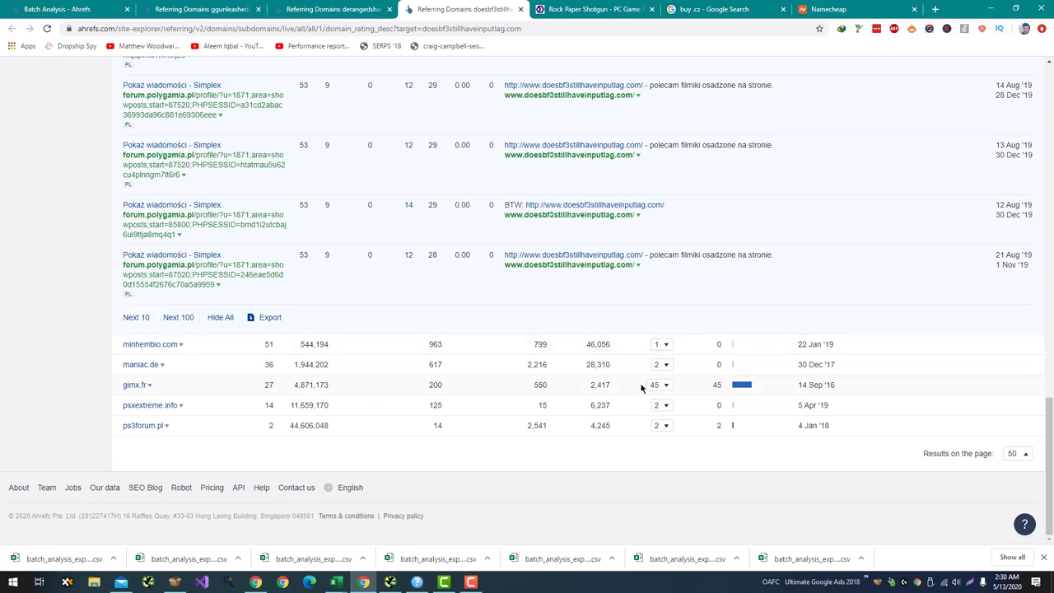
scroll(464, 296, "up", 10)
scroll(464, 296, "up", 10)
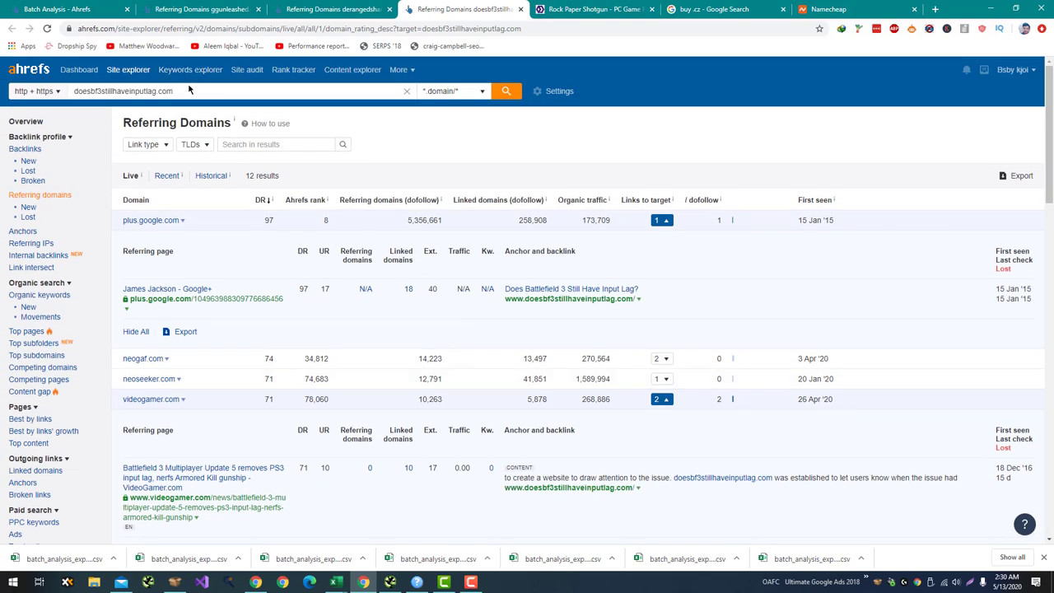
Step: Copy the domain doesbf3stillhaveinputlag.com and search Google for "da pa checker" in a new tab
triple_click(195, 95)
key("ctrl+c")
key("ctrl+t")
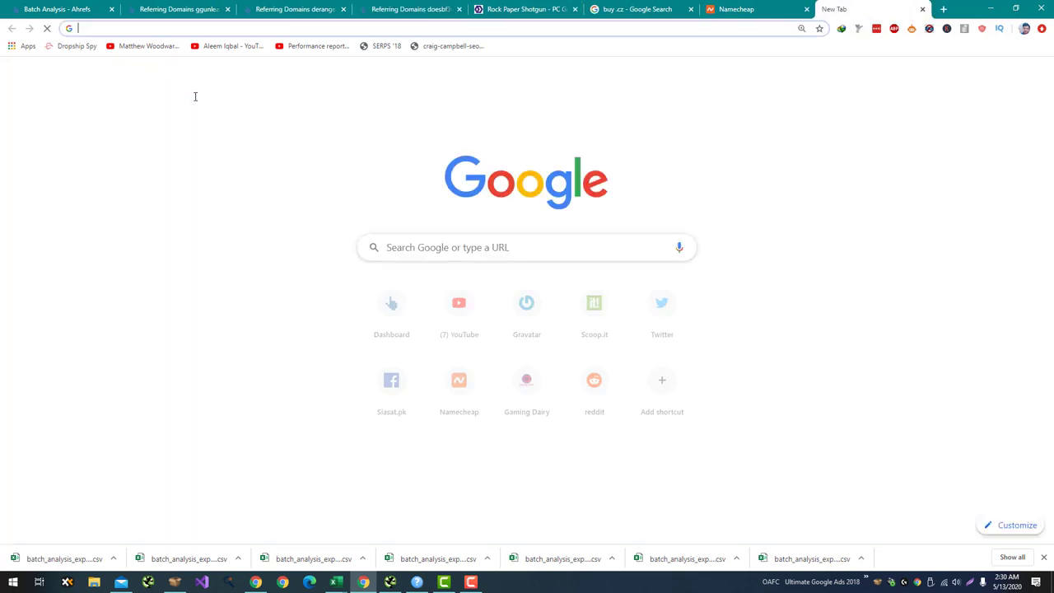
type("da pa bu")
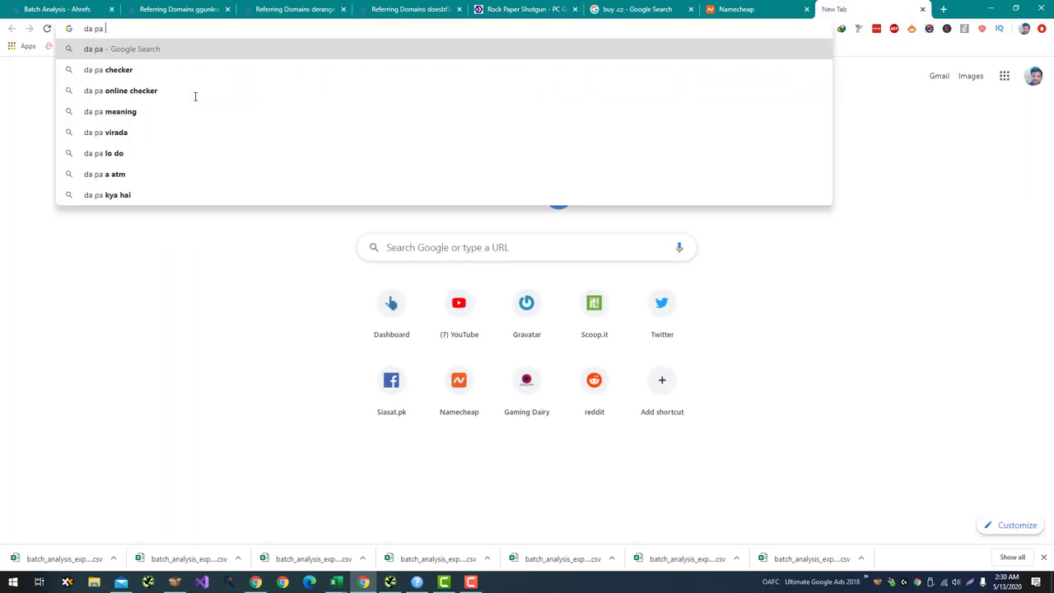
key("BackSpace")
key("BackSpace")
key("Down")
key("Down")
key("Up")
key("Return")
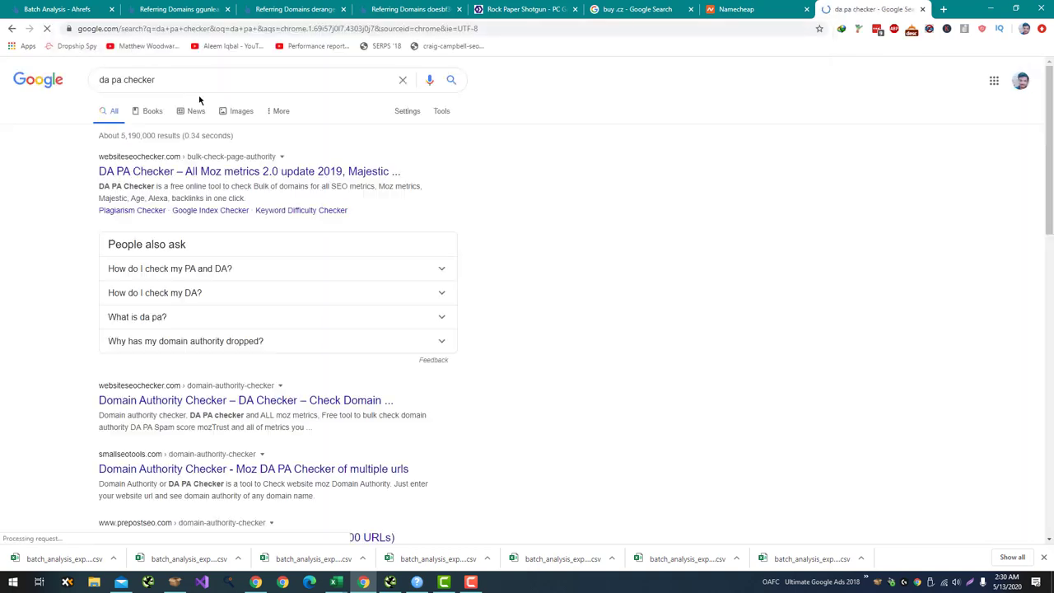
Step: Check doesbf3stillhaveinputlag.com with the DA PA Checker on websiteseochecker.com, read its metrics and close the tab
left_click(225, 173)
left_click(423, 145)
key("ctrl+v")
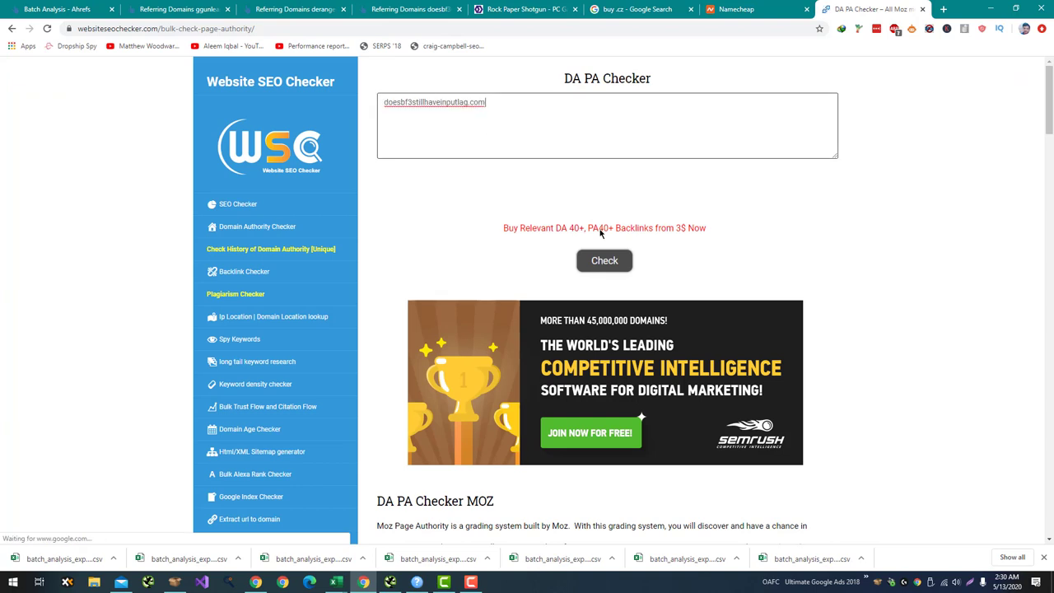
left_click(588, 266)
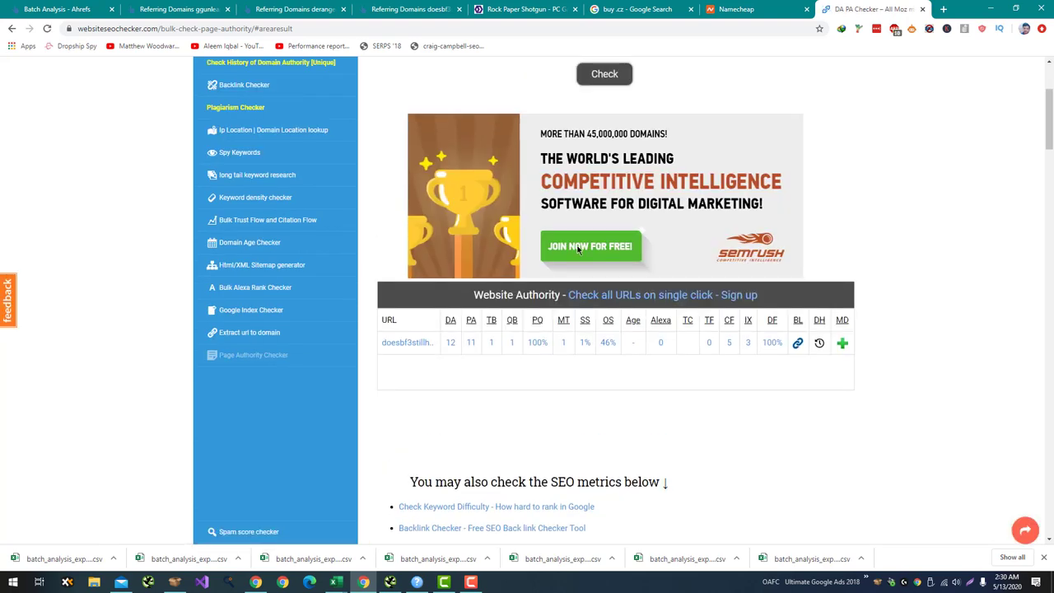
key("ctrl+w")
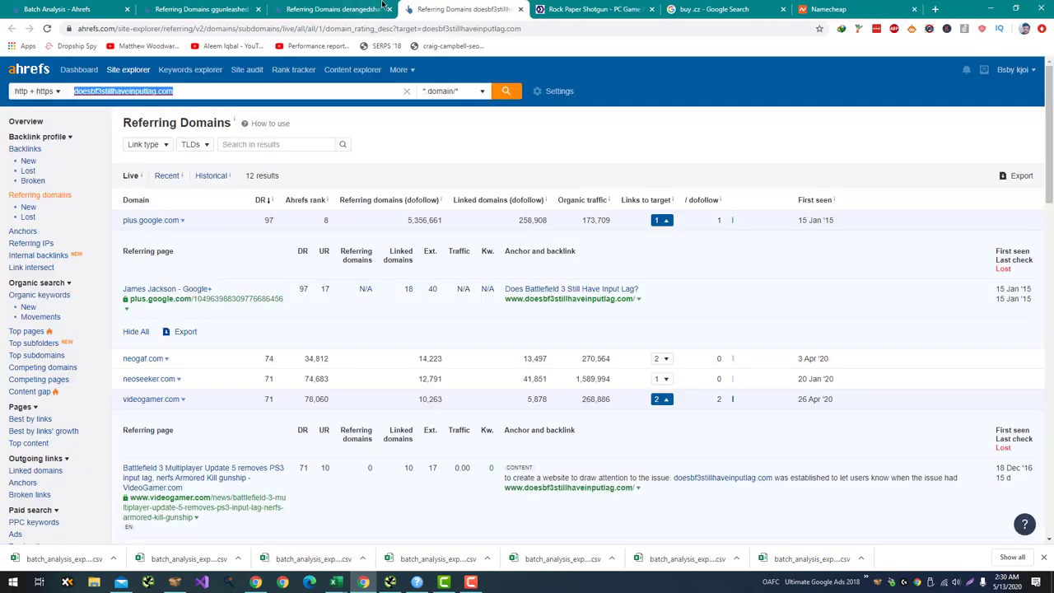
Step: Open heroes-newerth.com from the Bulk Moz DA Checker results, copy its address, close its tab and return to Ahrefs
key("alt+Tab")
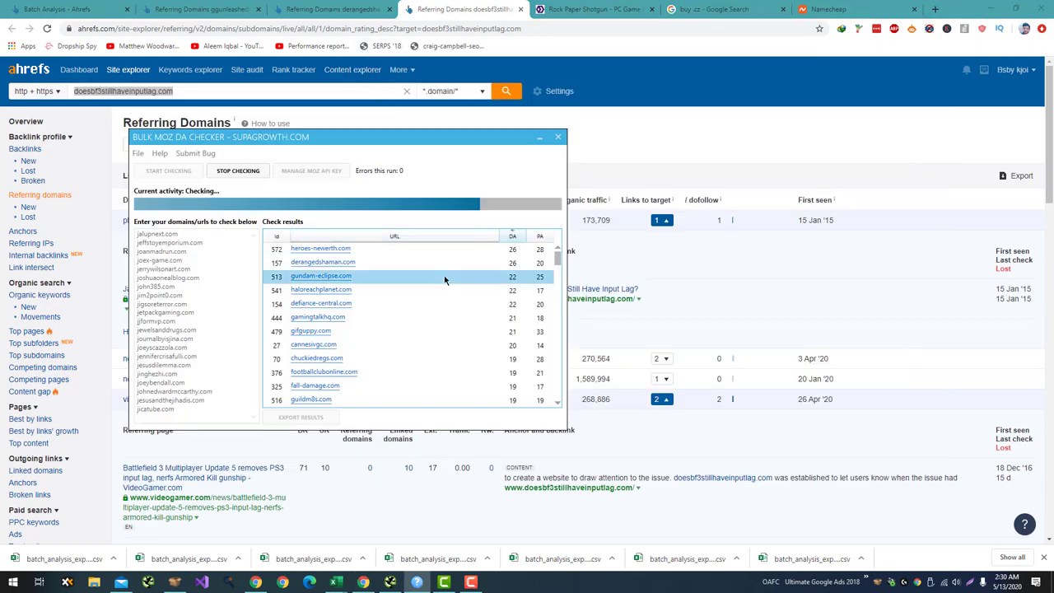
left_click(336, 252)
left_click(211, 28)
key("ctrl+c")
key("ctrl+w")
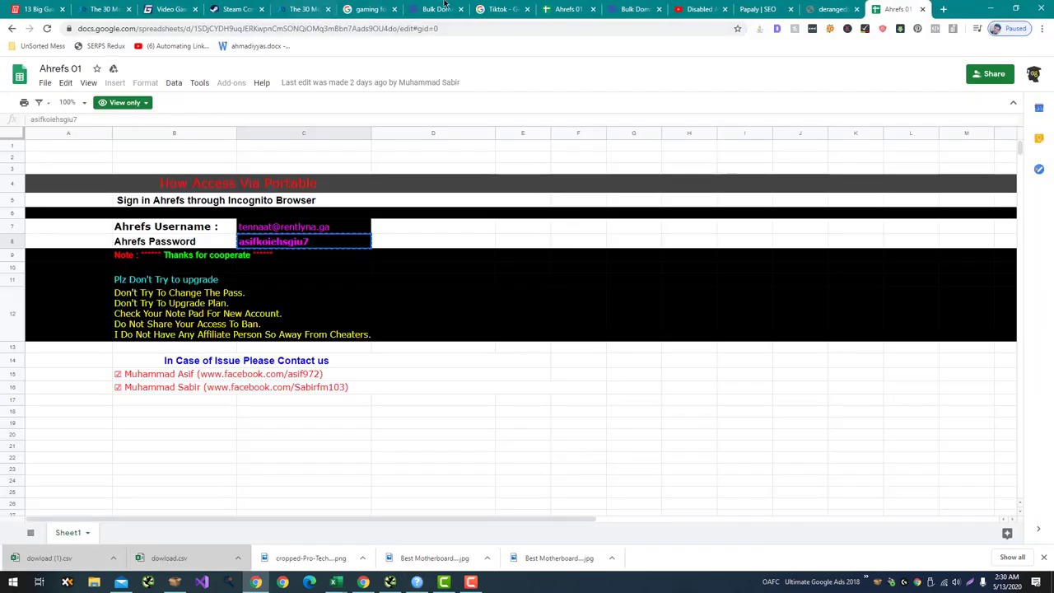
key("alt+Tab")
key("alt+Tab")
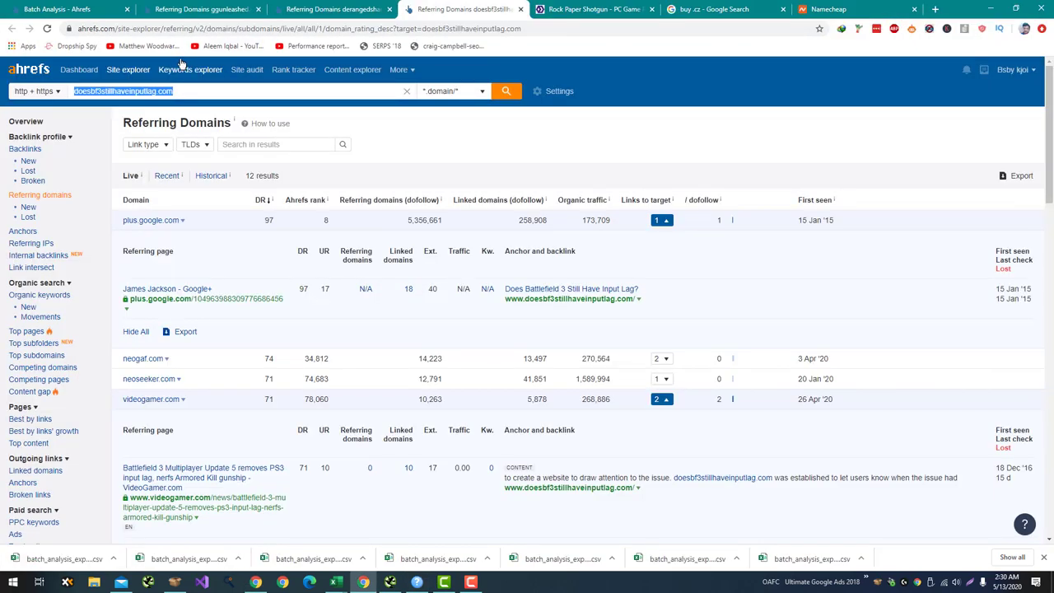
Step: Open Ahrefs Batch Analysis in a new tab and close the Domain Comparison tab
left_click(400, 70)
middle_click(421, 113)
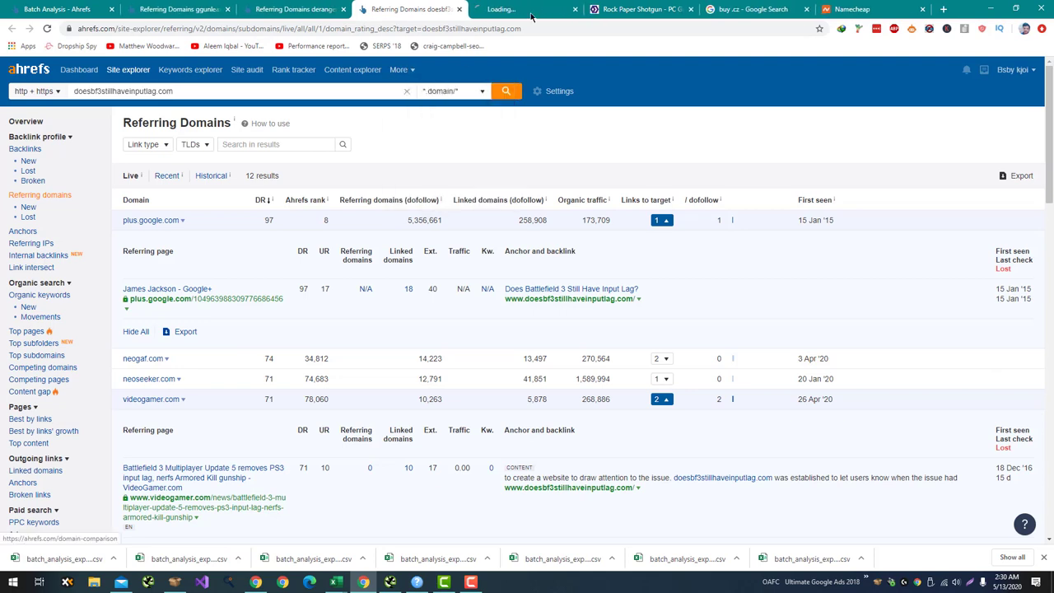
left_click(400, 70)
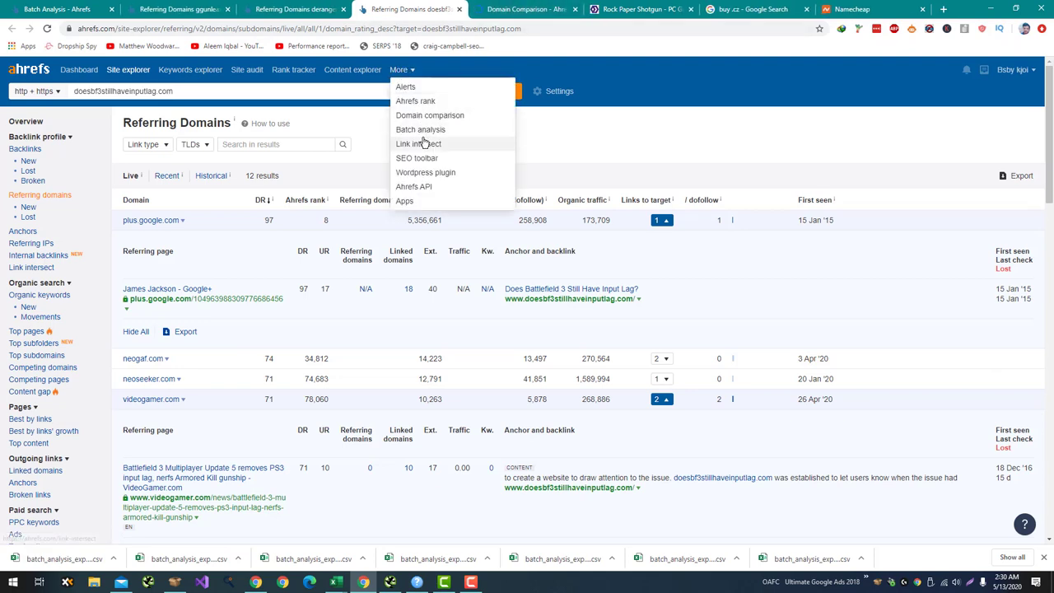
middle_click(420, 129)
left_click(470, 11)
key("ctrl+w")
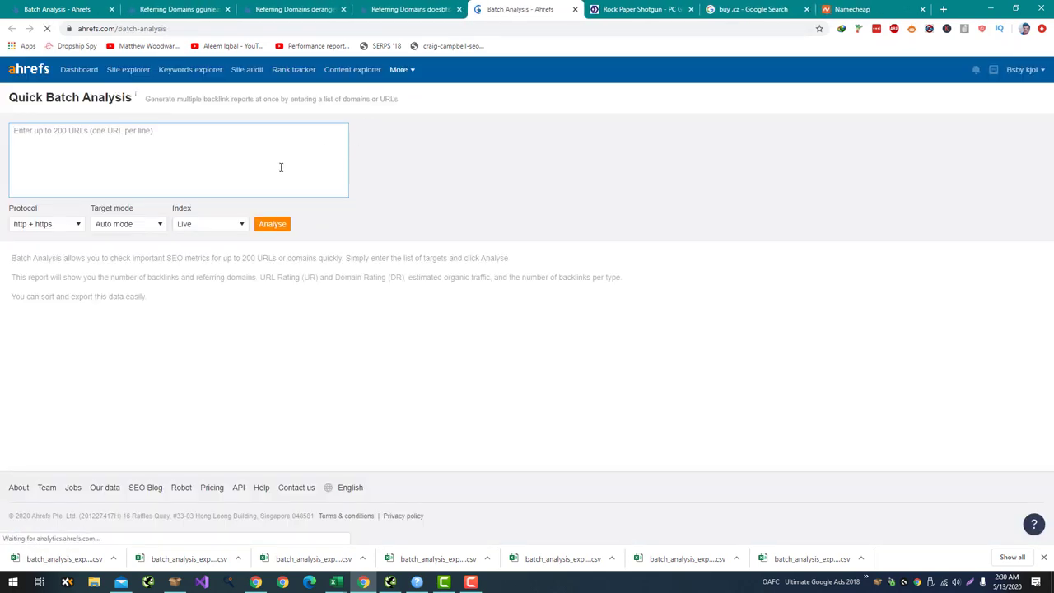
key("ctrl+v")
left_click(278, 224)
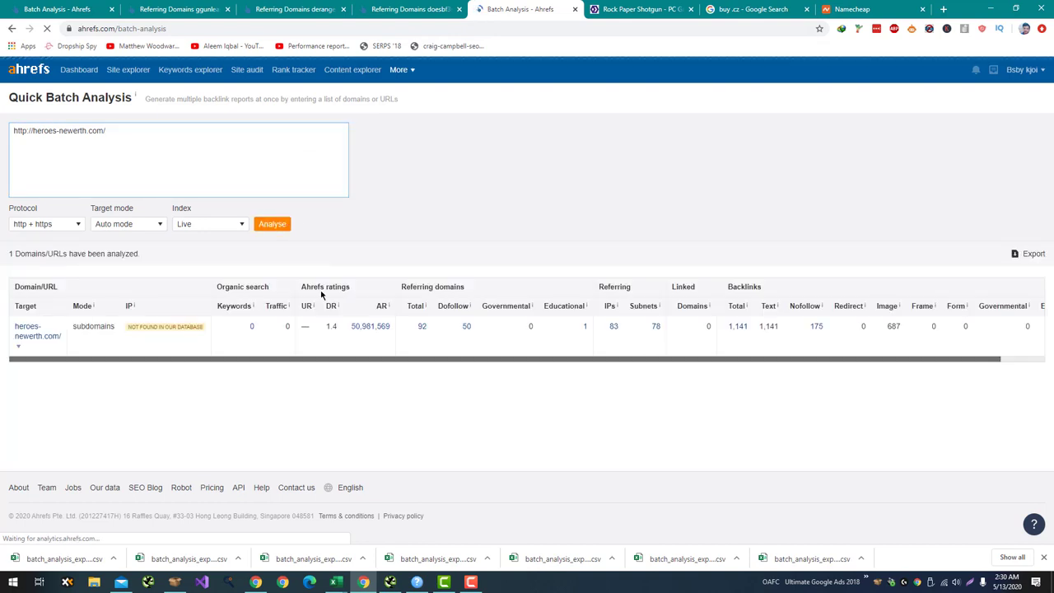
left_click(467, 327)
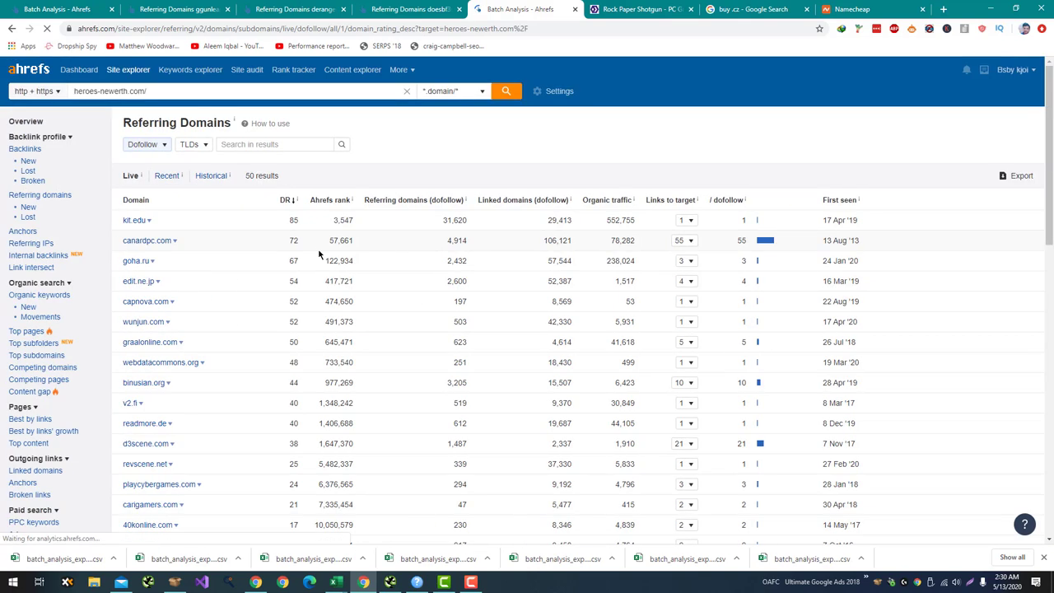
left_click(689, 222)
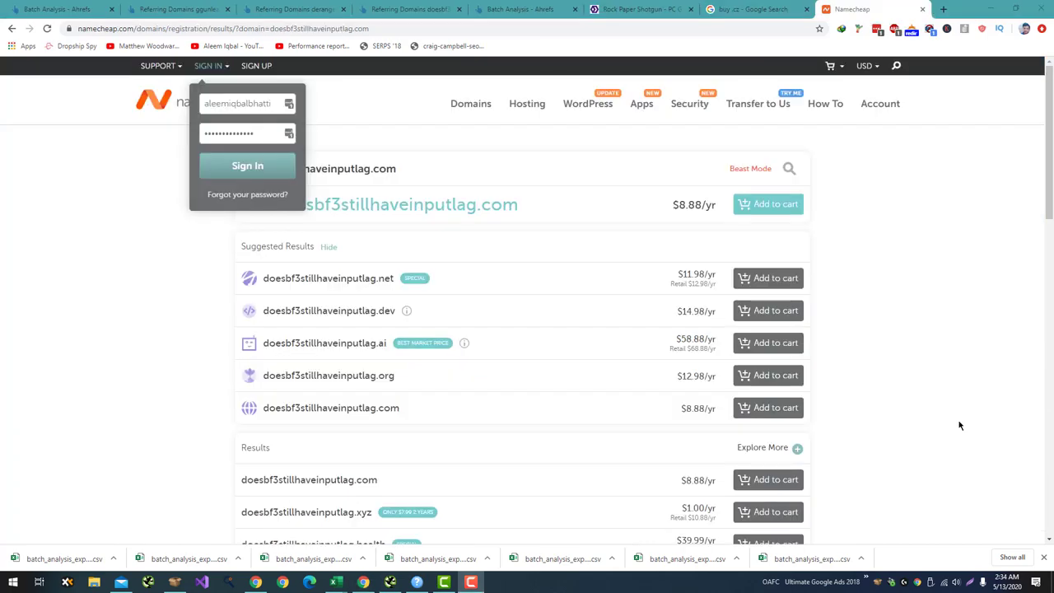
Step: Add doesbf3stillhaveinputlag.com to the signed-out Namecheap cart, and reopen the same results page in the other, signed-in Chrome window
left_click(798, 212)
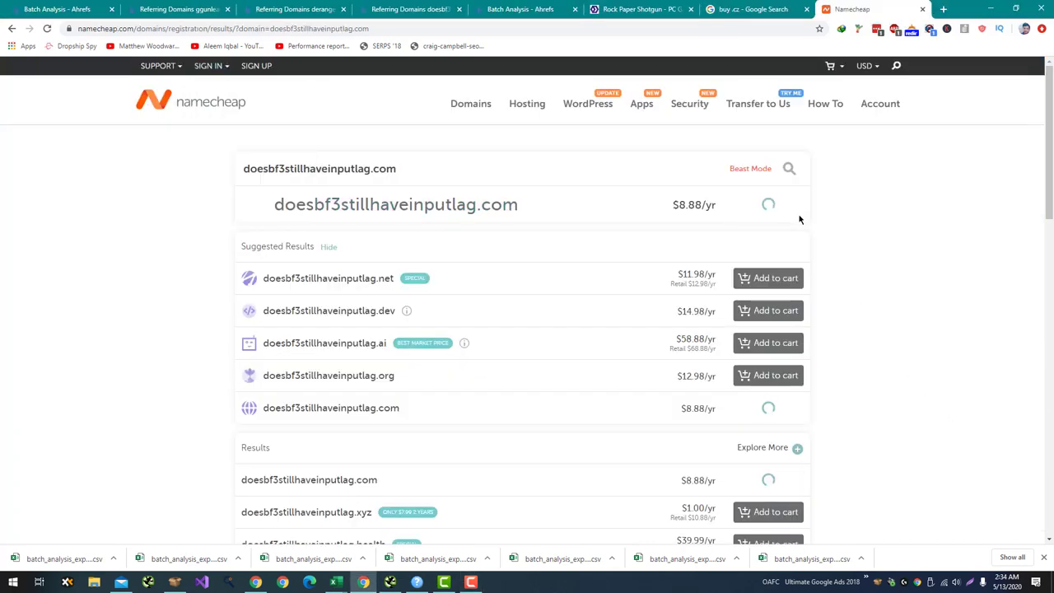
left_click(275, 30)
key("ctrl+c")
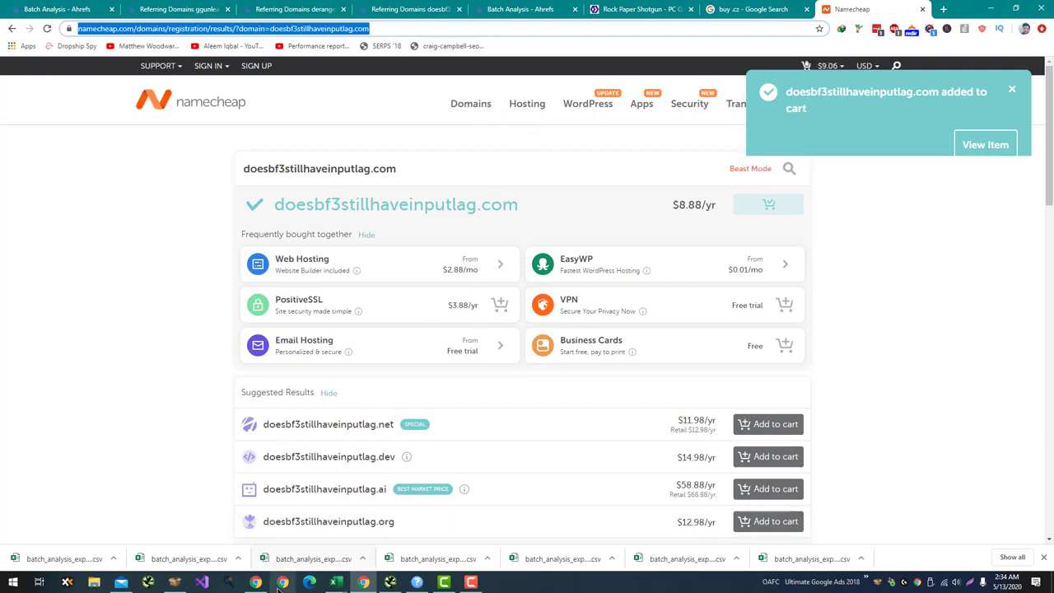
left_click(257, 583)
key("ctrl+t")
key("ctrl+v")
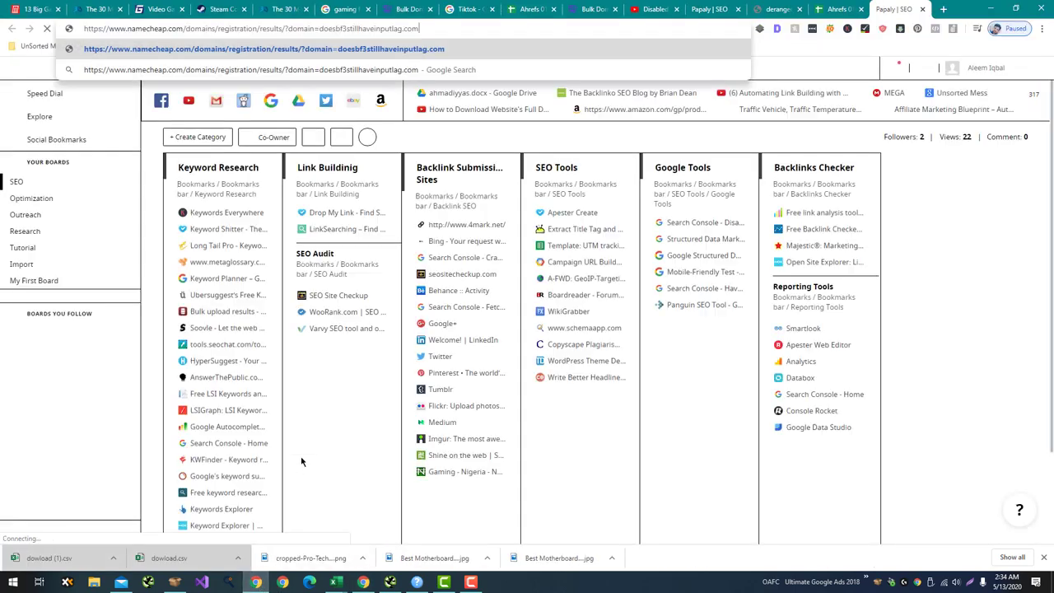
key("Return")
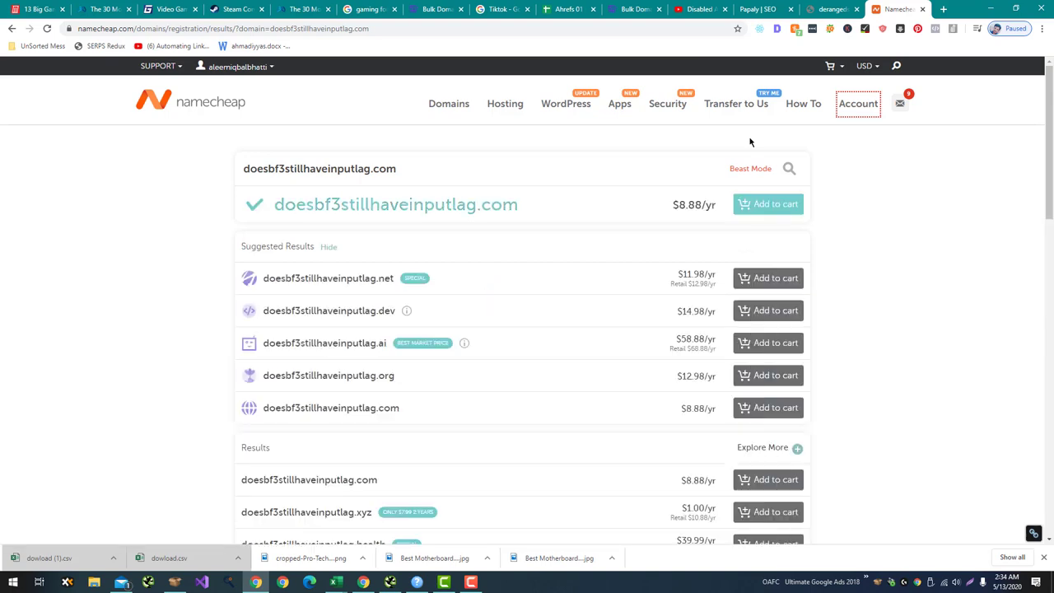
Step: Add doesbf3stillhaveinputlag.com to the Namecheap cart with 1 year registration and proceed to checkout
left_click(767, 204)
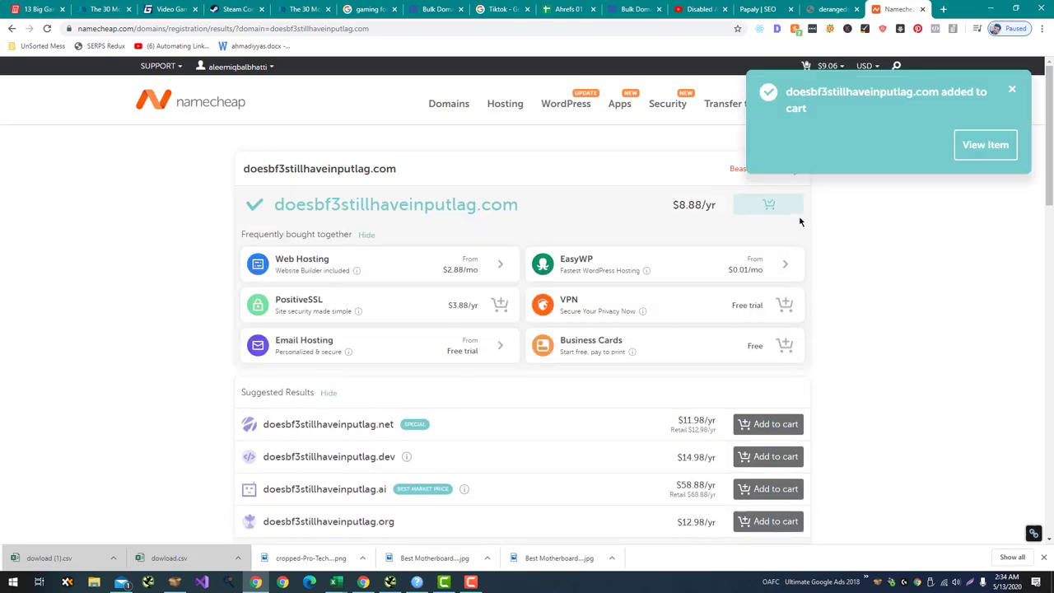
left_click(970, 148)
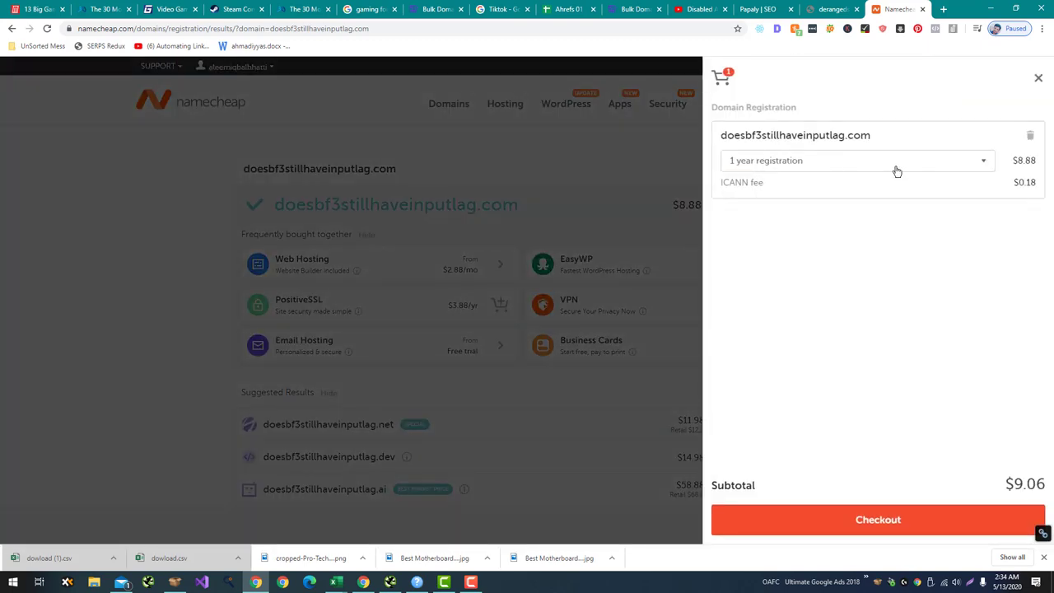
left_click(855, 519)
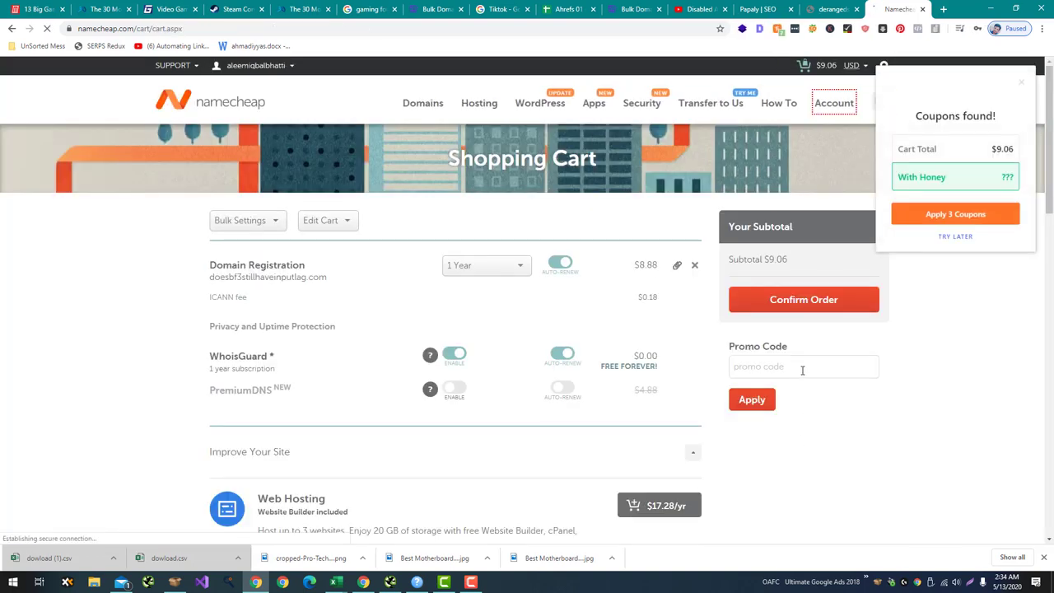
Step: Apply the coupons found by Honey to the shopping cart and dismiss the savings pop-up
left_click(964, 327)
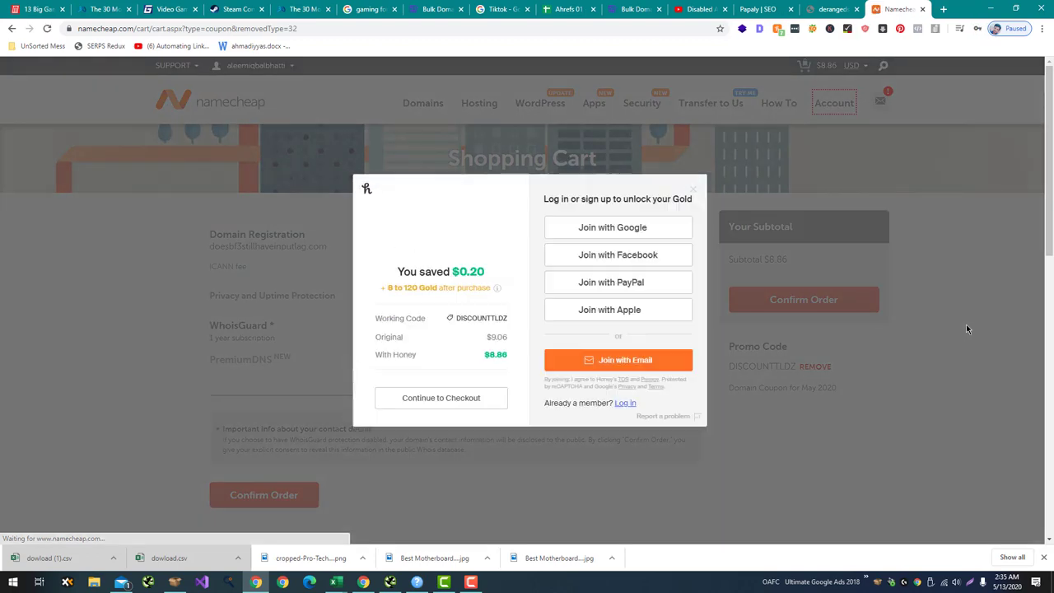
left_click(695, 192)
scroll(666, 281, "down", 1)
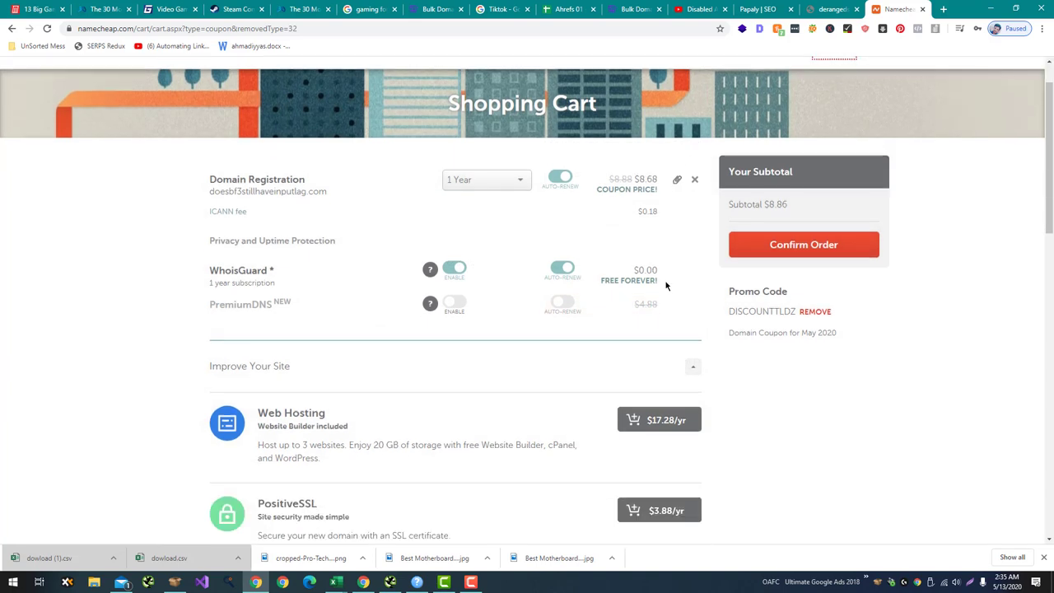
Step: Confirm the doesbf3stillhaveinputlag.com order and pay for it, and look over the purchase summary
left_click(758, 247)
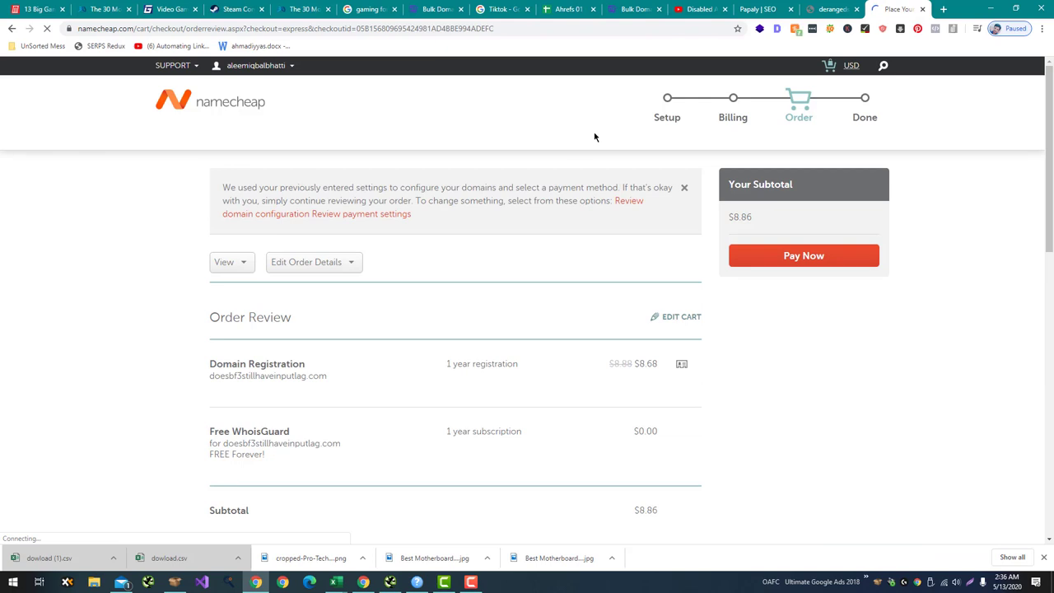
left_click(757, 258)
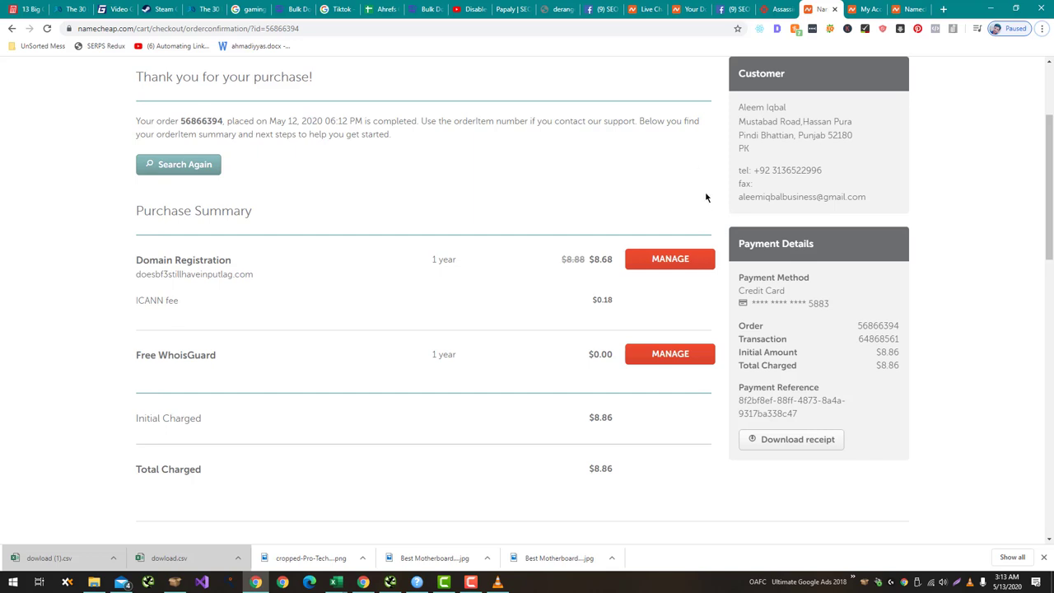
scroll(698, 235, "up", 2)
scroll(694, 247, "down", 2)
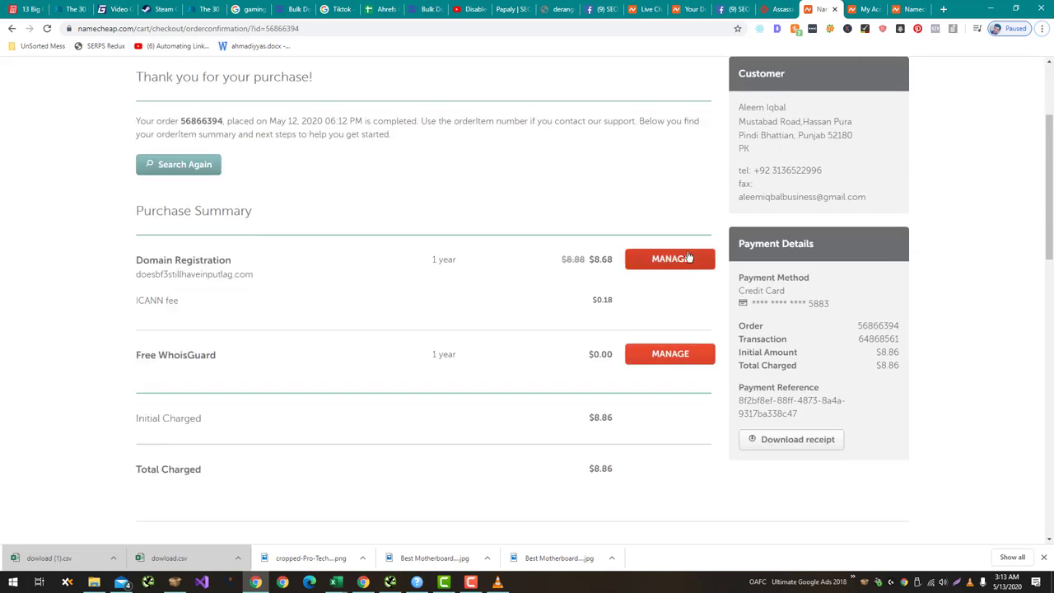
left_click(689, 262)
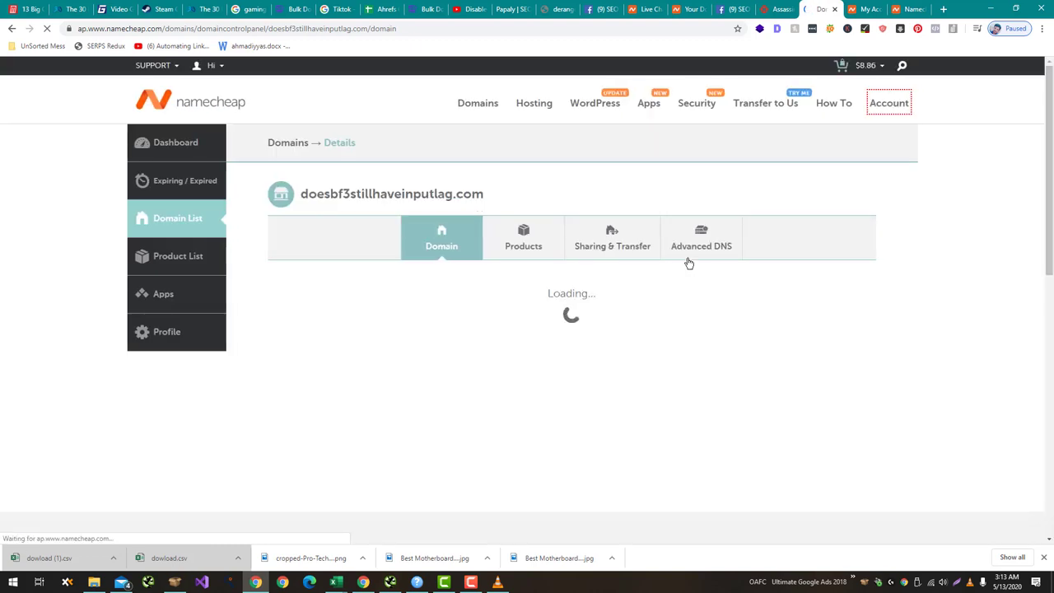
scroll(689, 262, "down", 2)
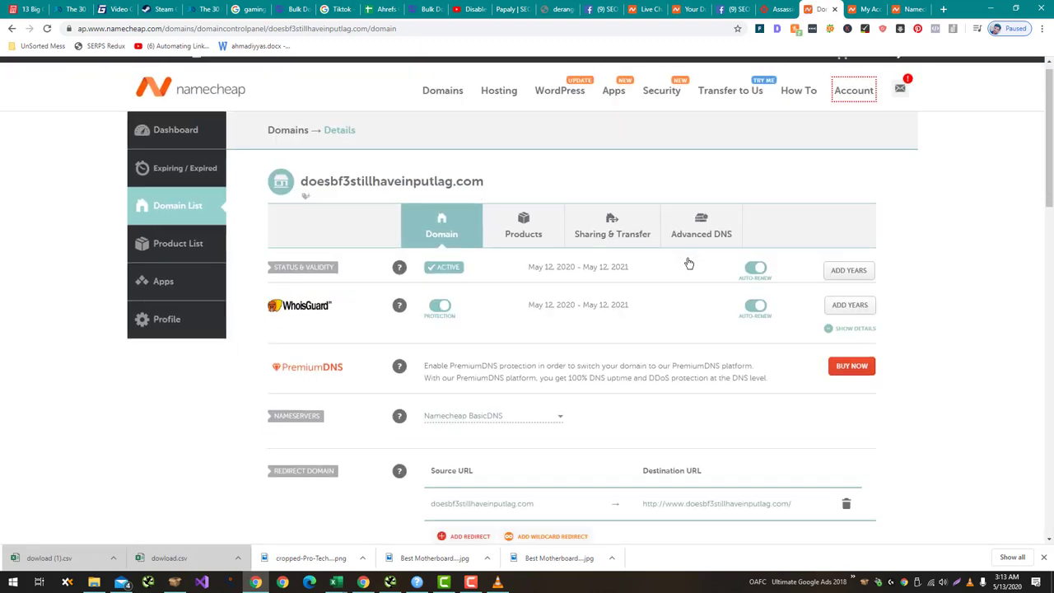
scroll(689, 262, "down", 2)
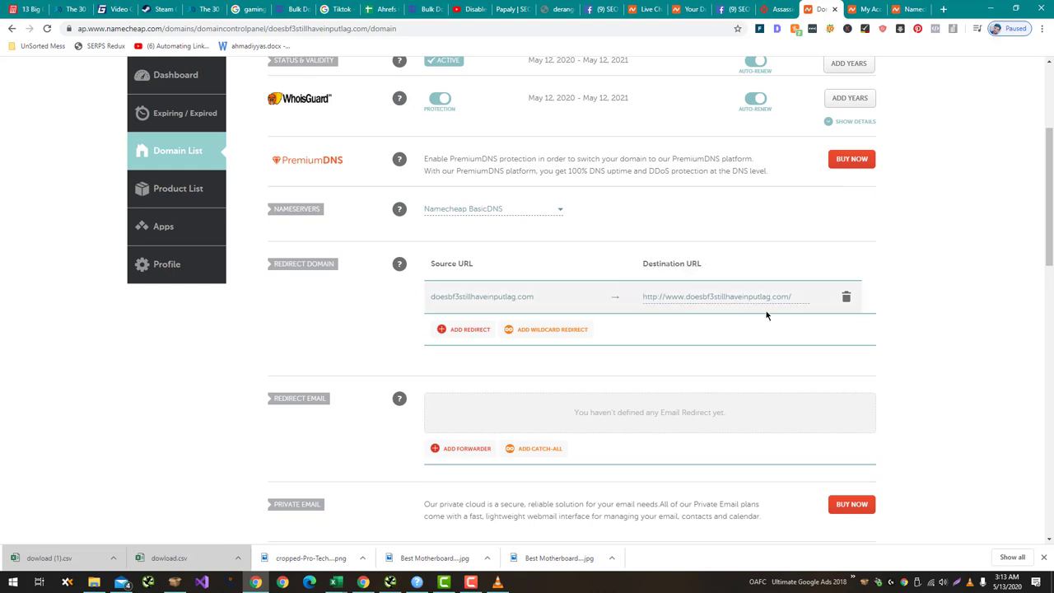
left_click(847, 301)
left_click(796, 346)
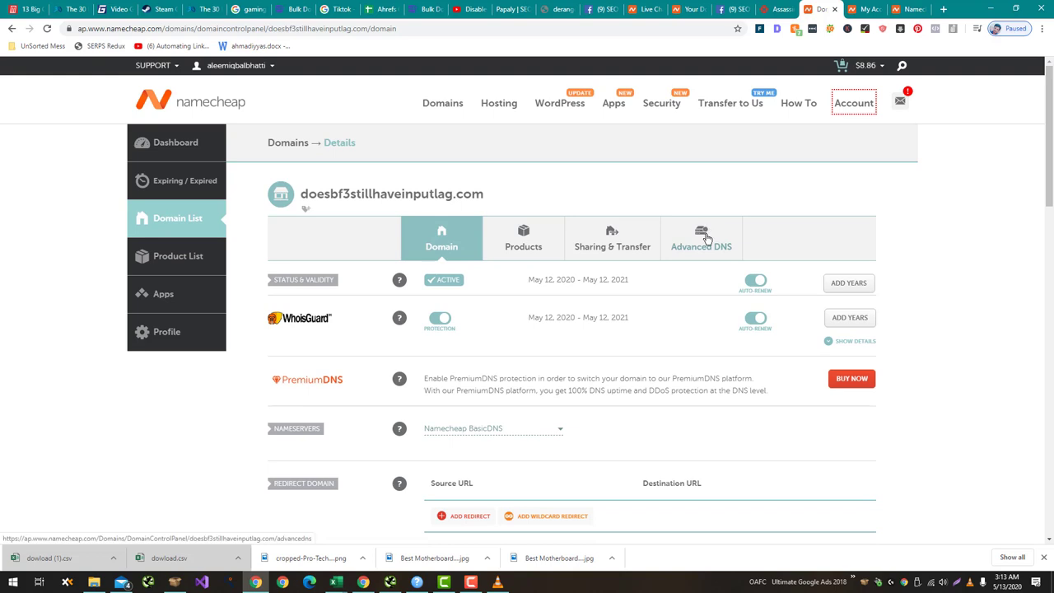
Step: Open the domain's Advanced DNS settings and load gamingdairy.com in a new tab
left_click(706, 238)
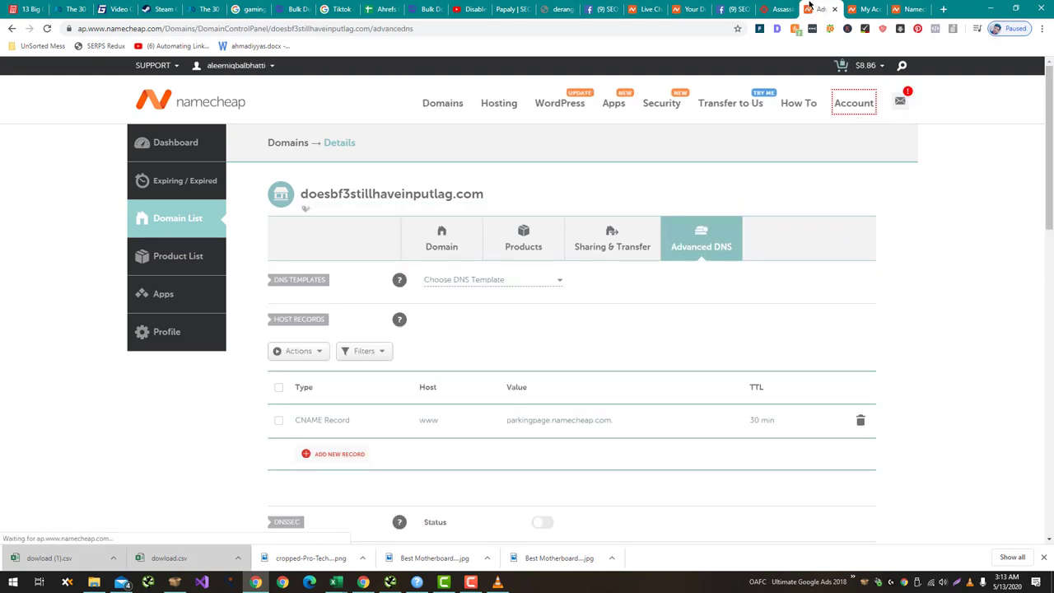
left_click(943, 10)
type("gamingdair")
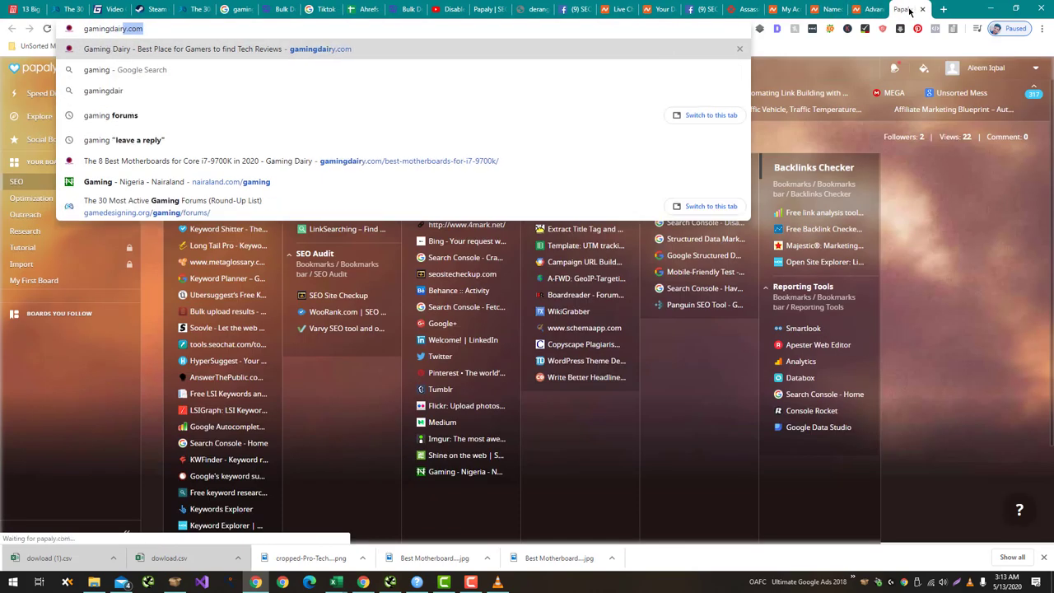
key("Return")
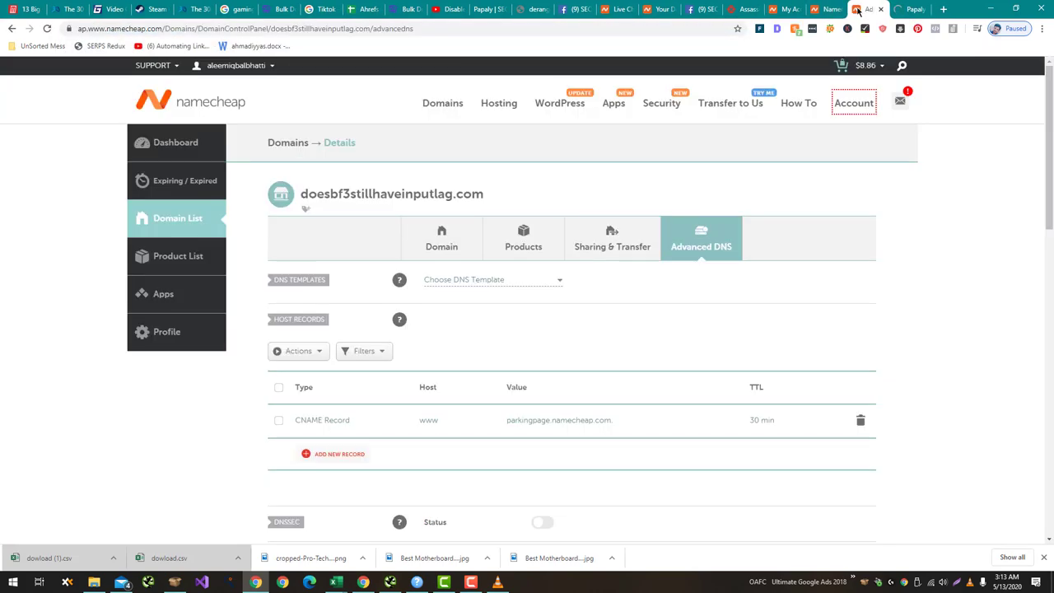
Step: Return to the Advanced DNS settings and request deletion of the www CNAME record pointing to parkingpage.namecheap.com
left_click(869, 9)
mouse_move(840, 105)
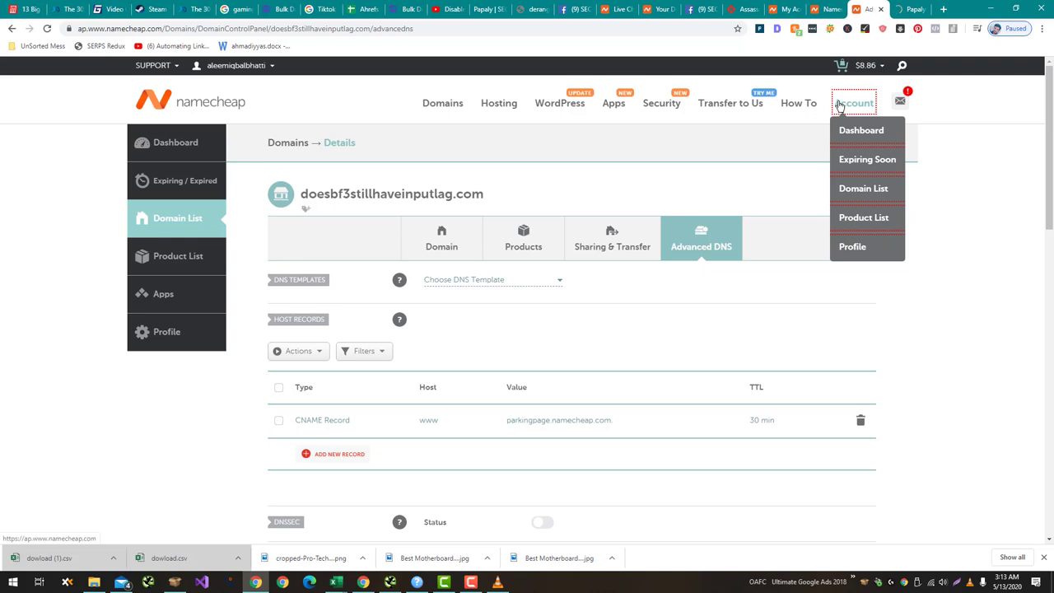
left_click(860, 421)
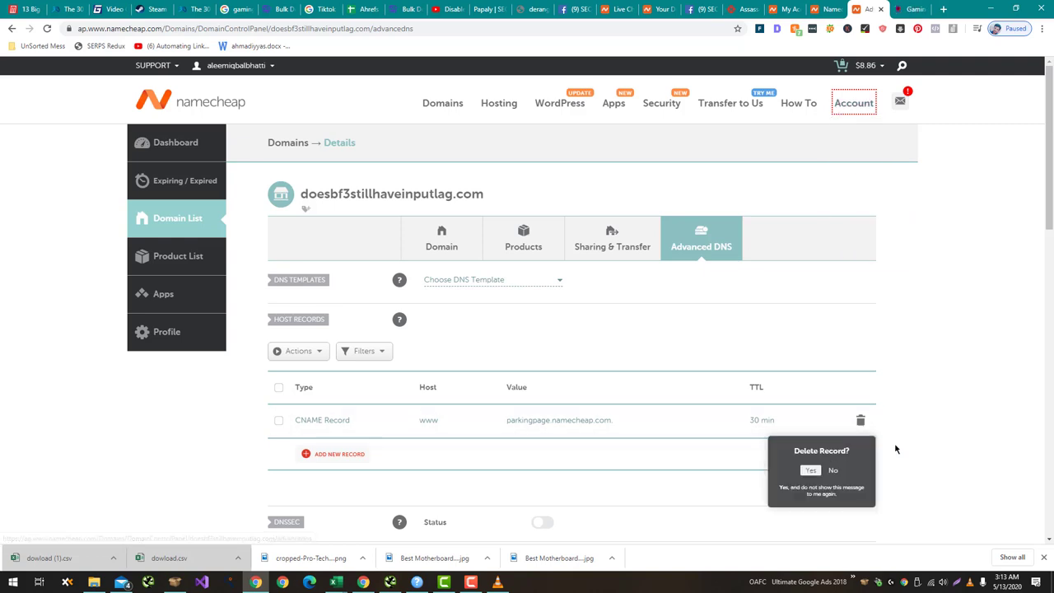
Step: Examine the Advanced DNS page, including the DNS template choices, the personal nameserver options and the host record actions
scroll(906, 445, "down", 5)
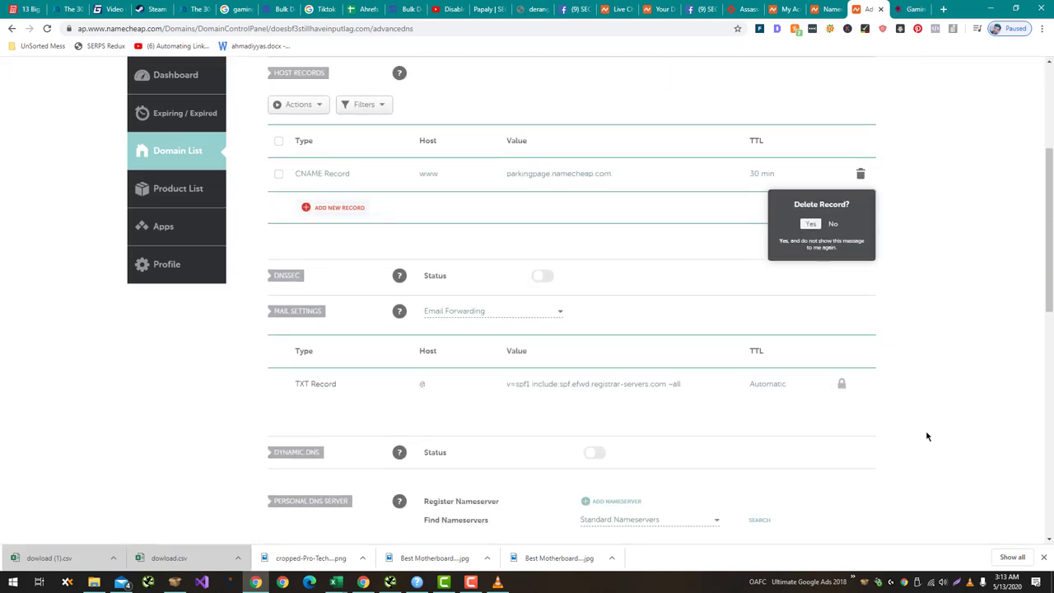
scroll(928, 437, "up", 2)
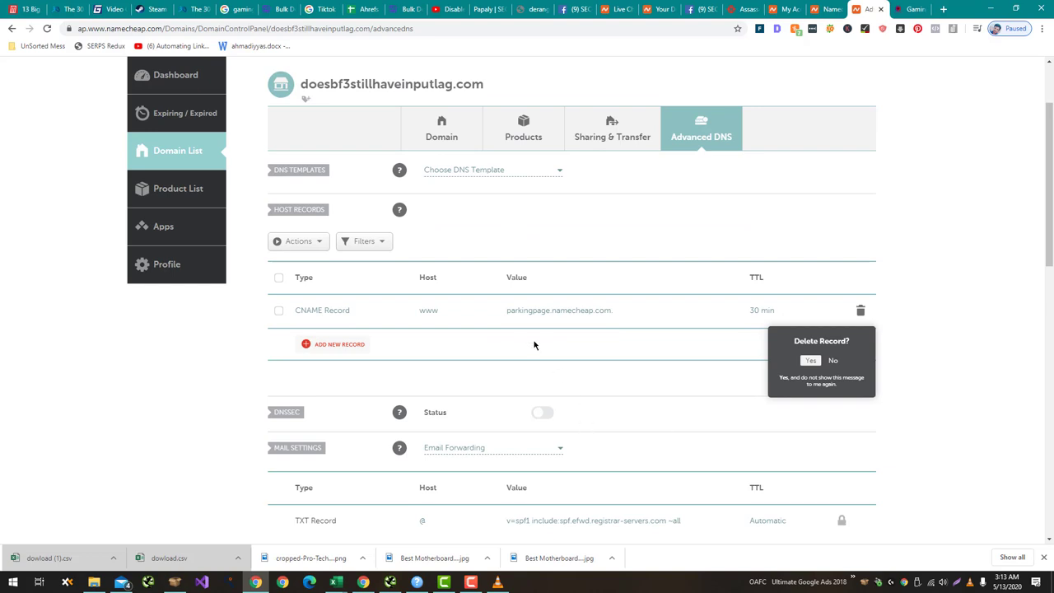
left_click(483, 172)
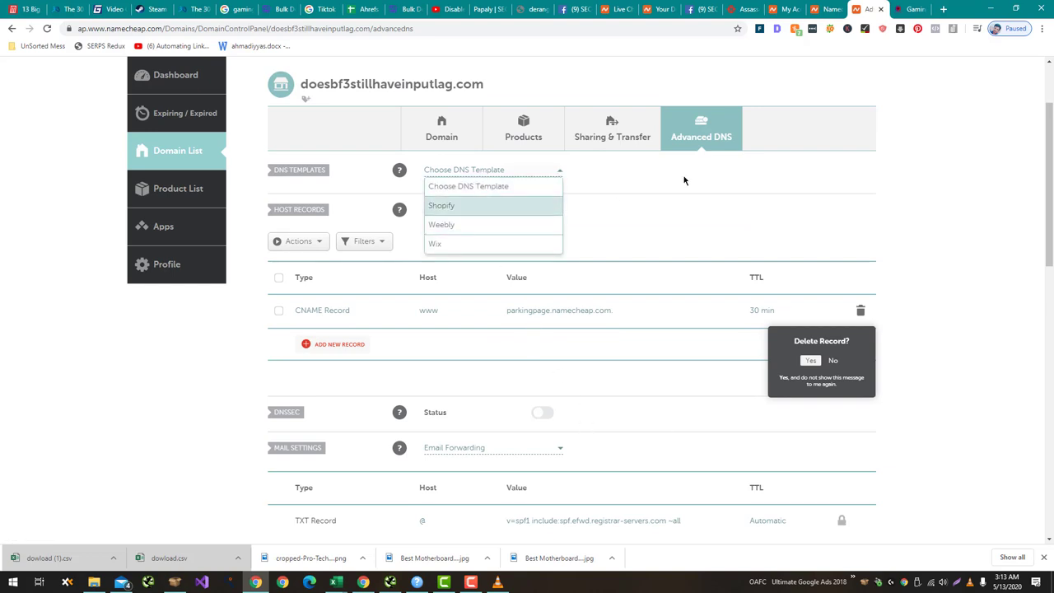
left_click(684, 178)
scroll(666, 214, "down", 3)
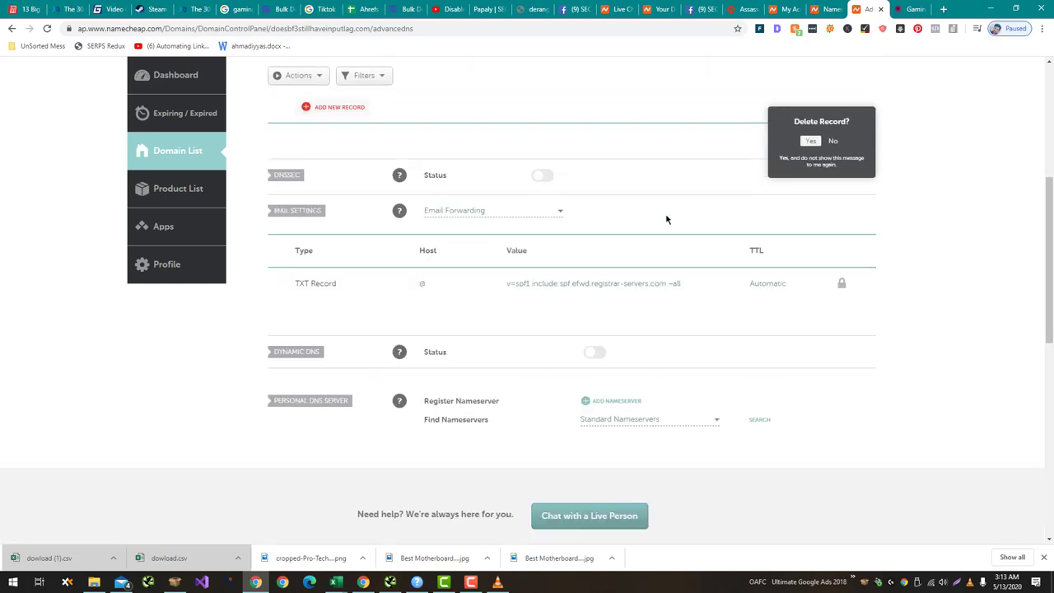
scroll(668, 219, "down", 1)
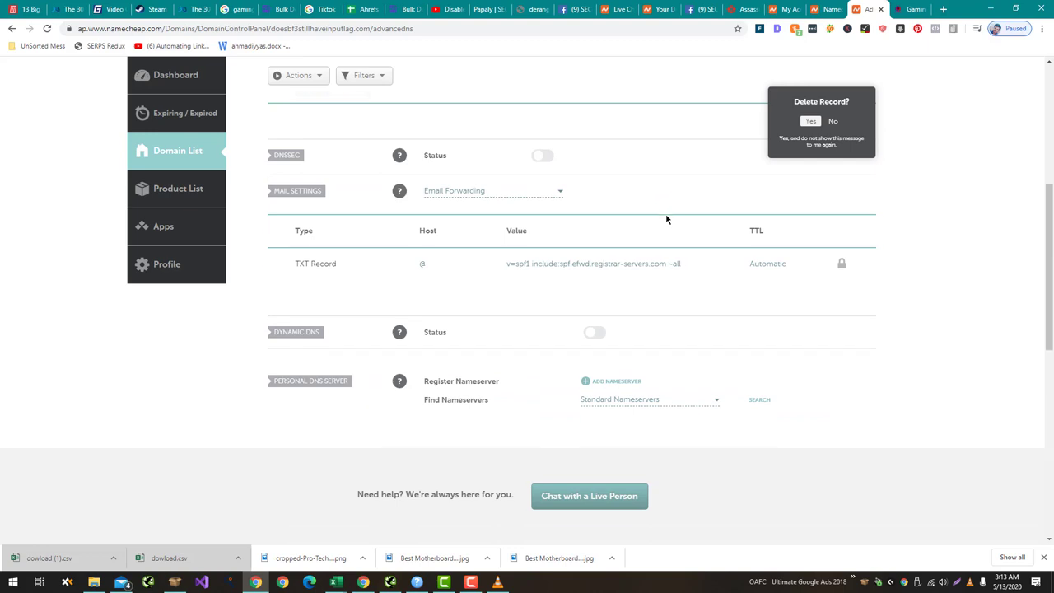
left_click(630, 387)
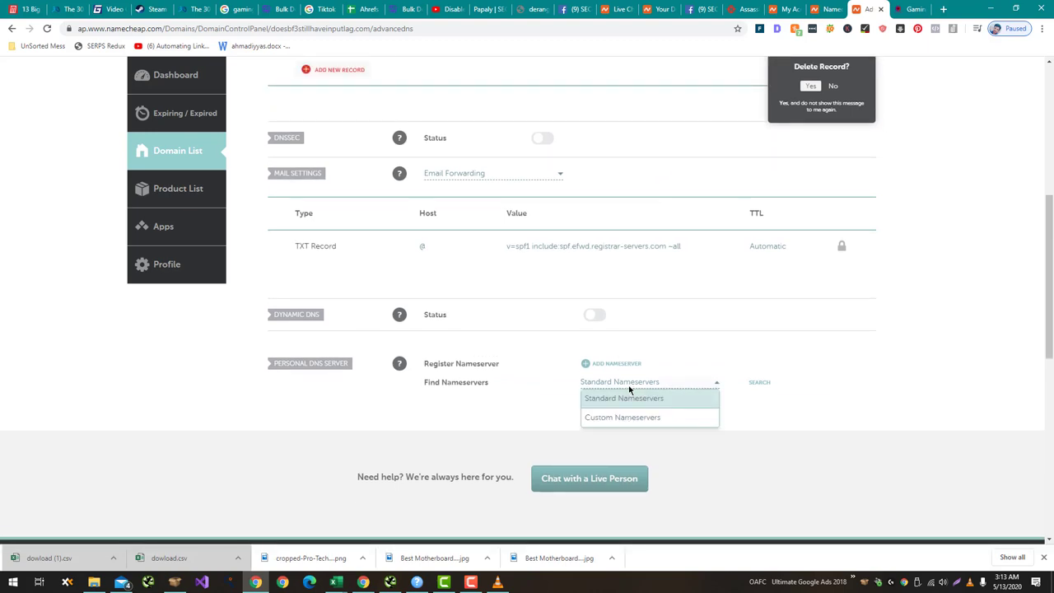
left_click(540, 404)
scroll(540, 404, "up", 3)
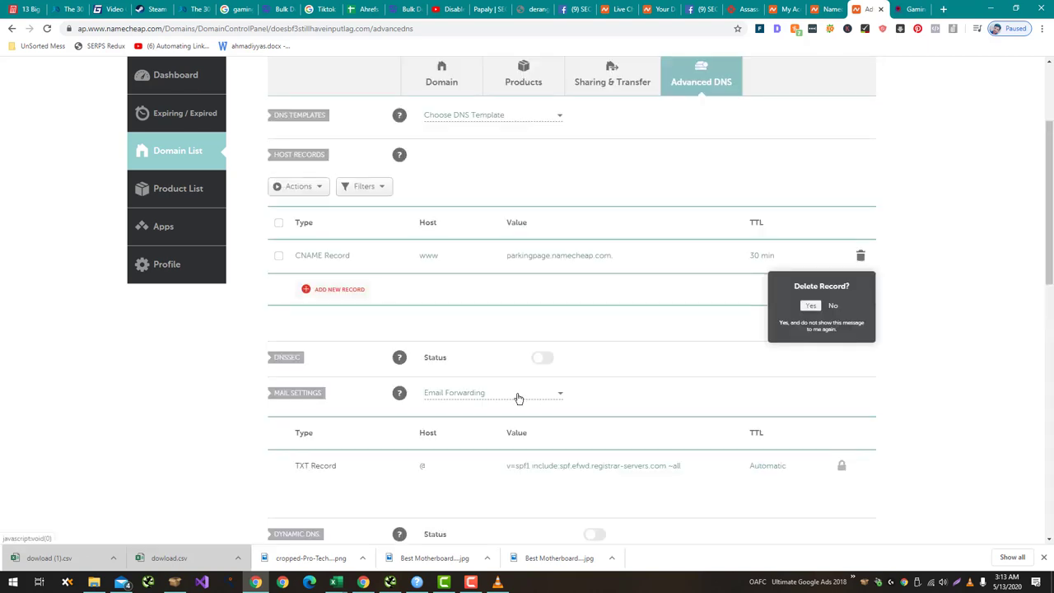
scroll(518, 399, "up", 1)
left_click(312, 243)
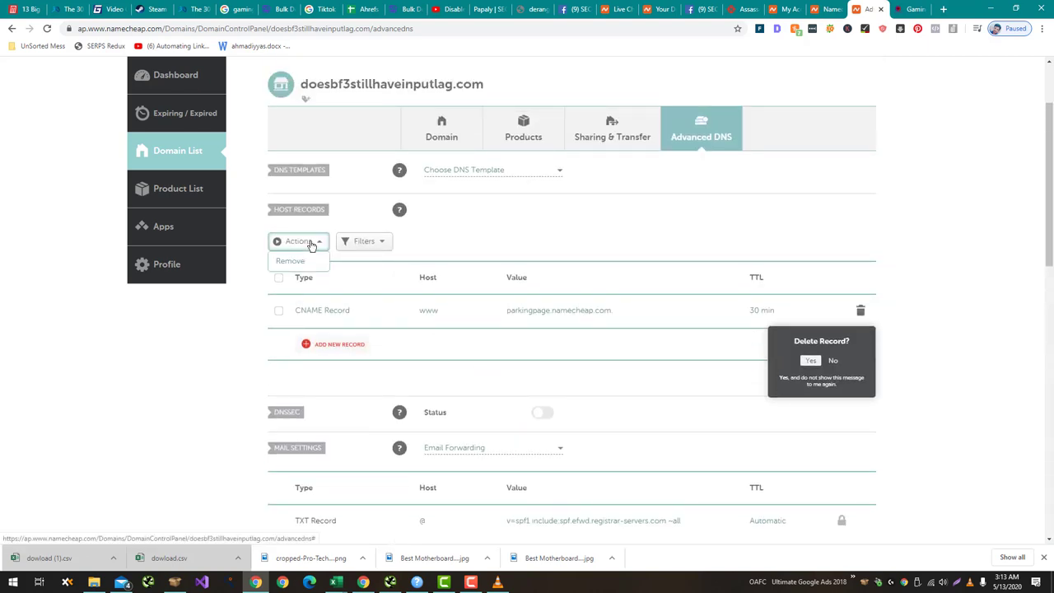
left_click(311, 243)
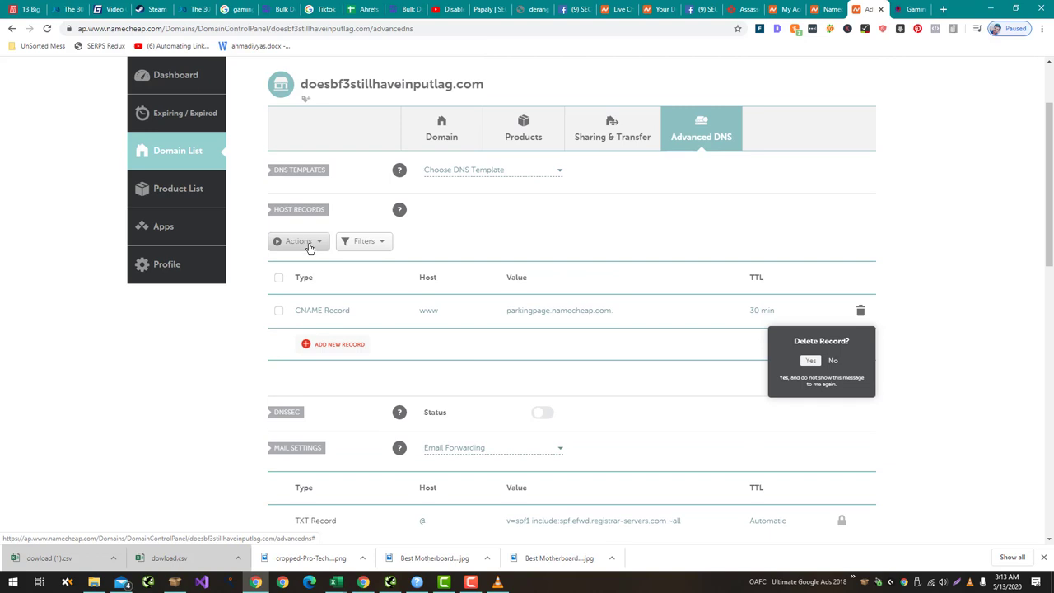
left_click(329, 345)
scroll(354, 285, "down", 3)
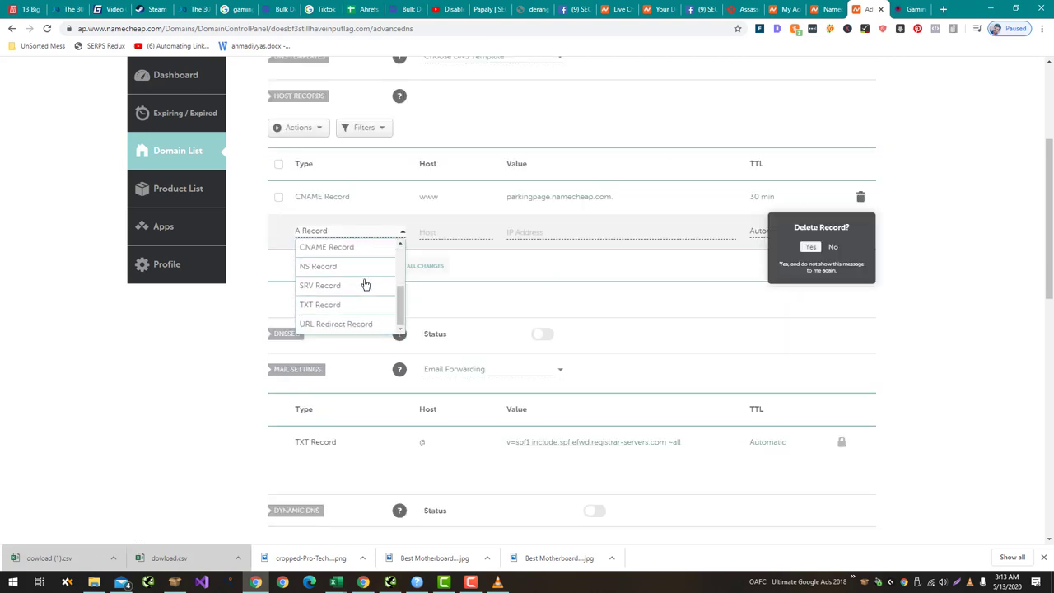
left_click(382, 327)
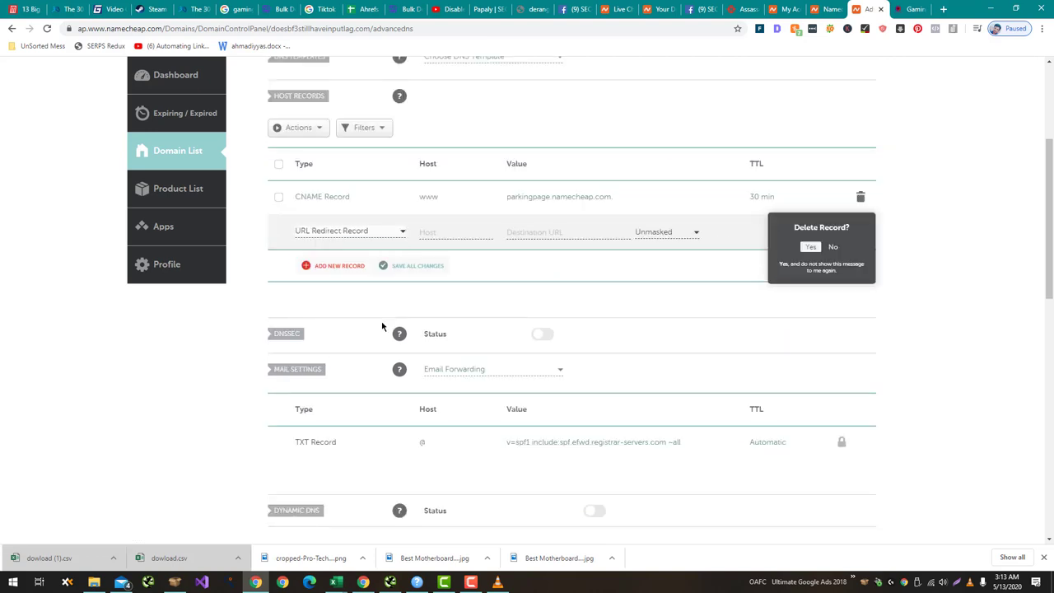
left_click(809, 247)
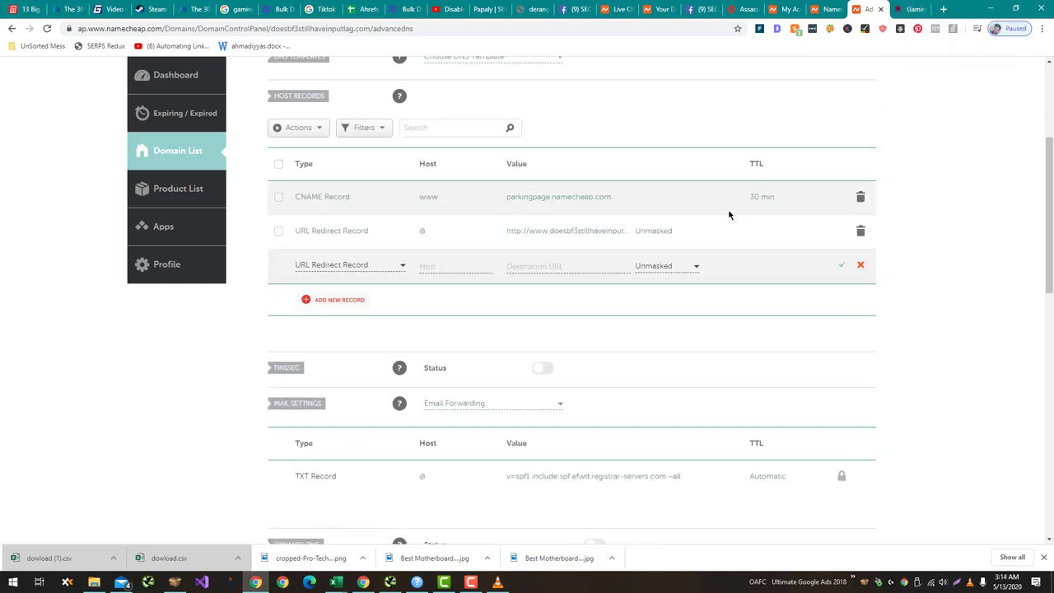
left_click(668, 270)
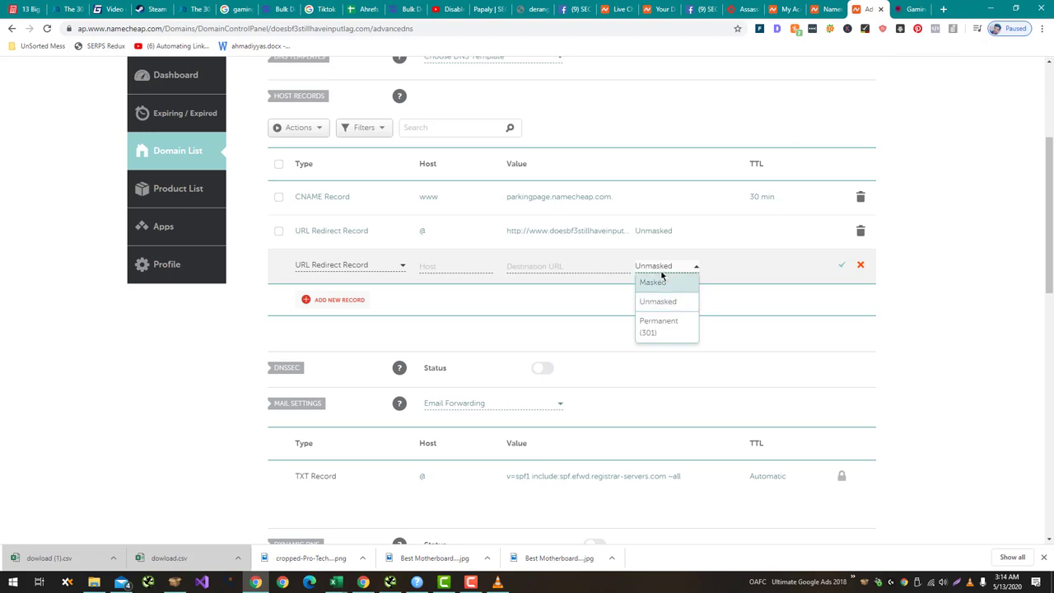
left_click(580, 326)
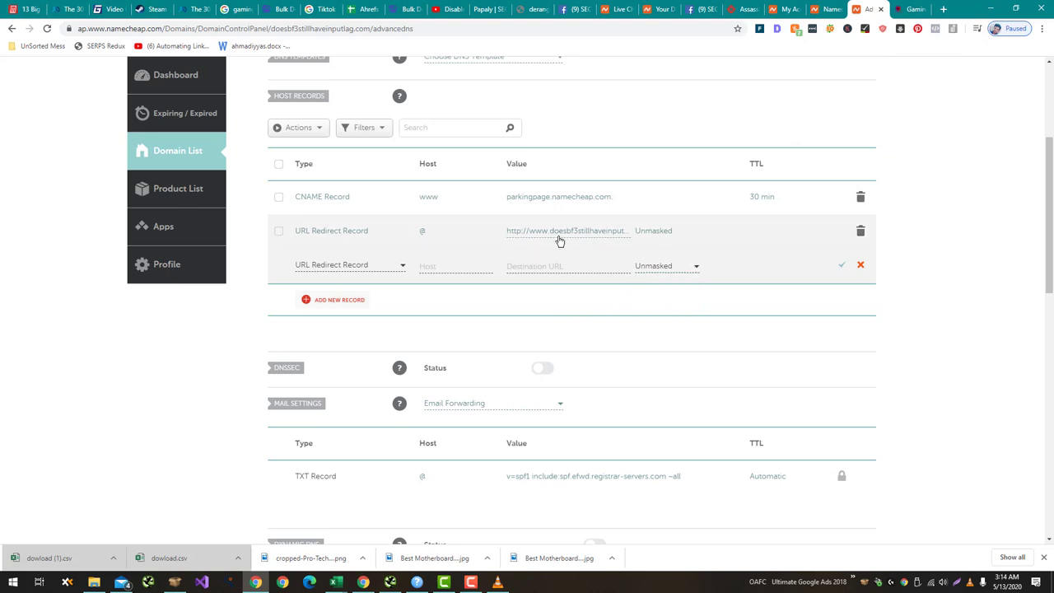
left_click(559, 238)
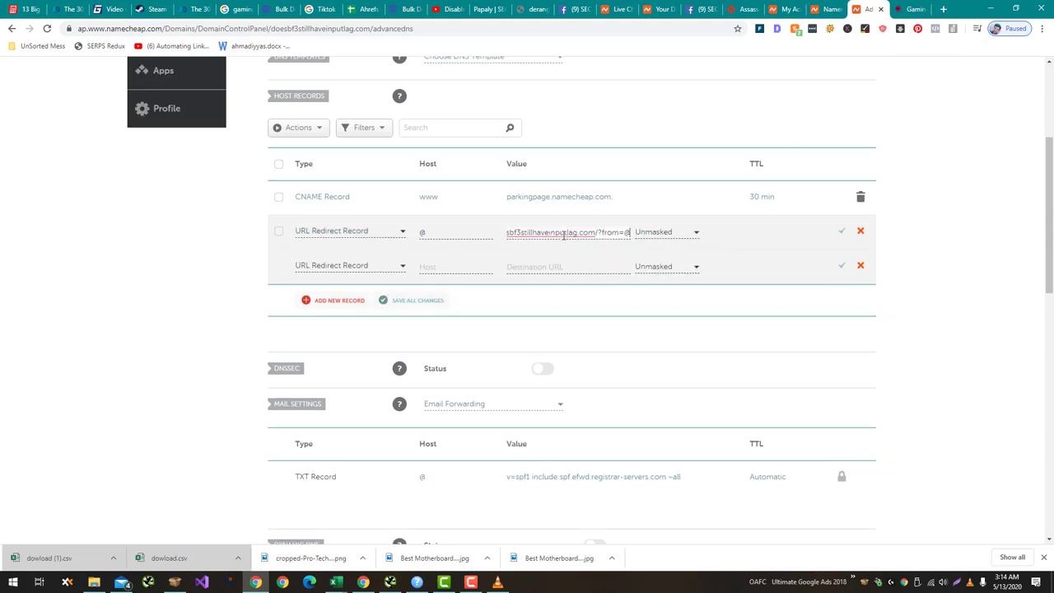
left_click(861, 266)
left_click(861, 233)
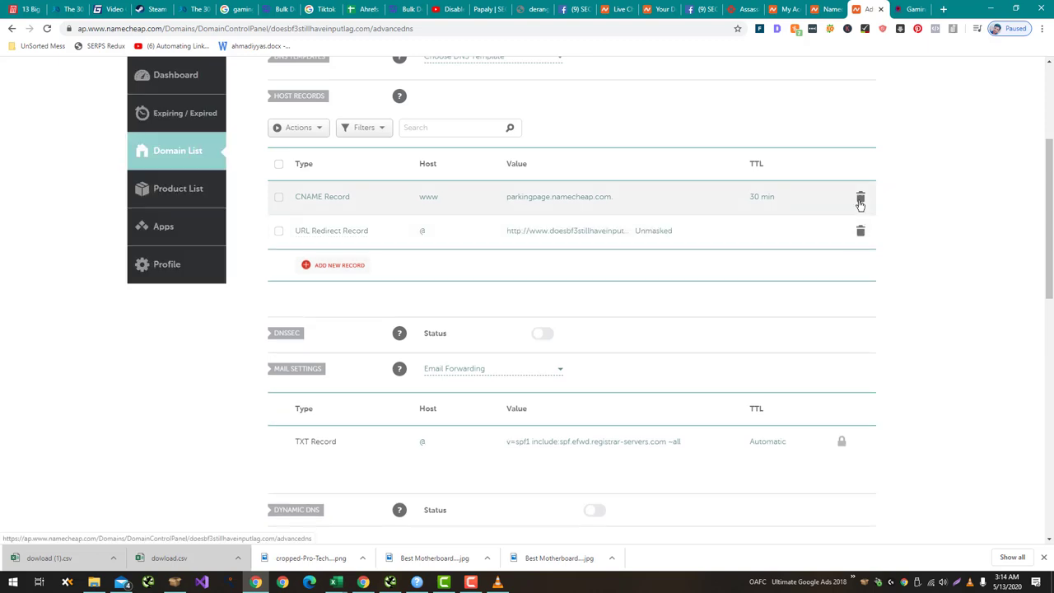
Step: Try to delete the www CNAME record and the unmasked @ URL redirect record from the host records
left_click(861, 202)
left_click(827, 244)
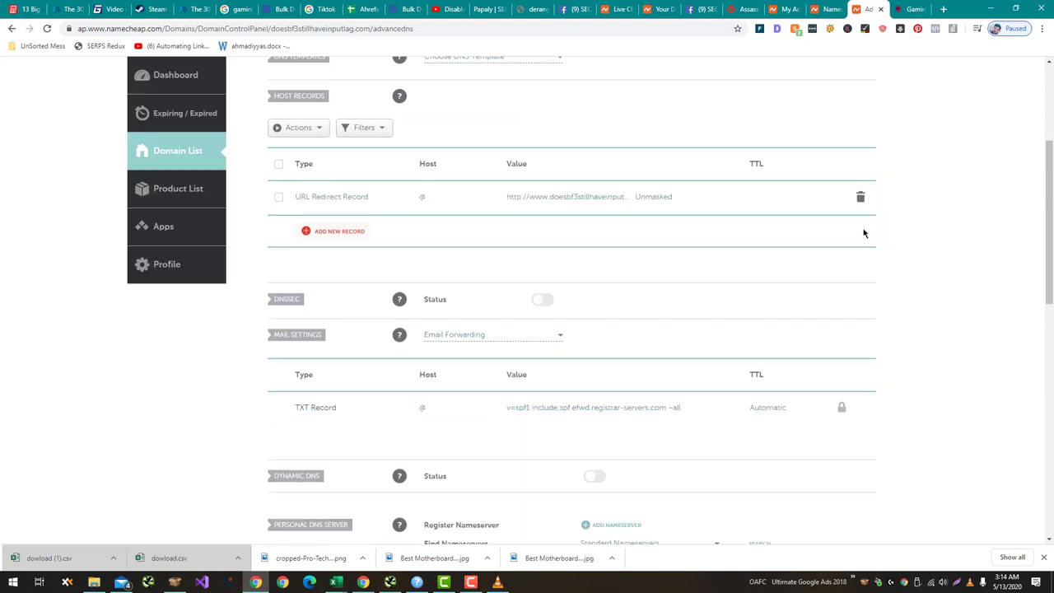
left_click(861, 198)
left_click(812, 248)
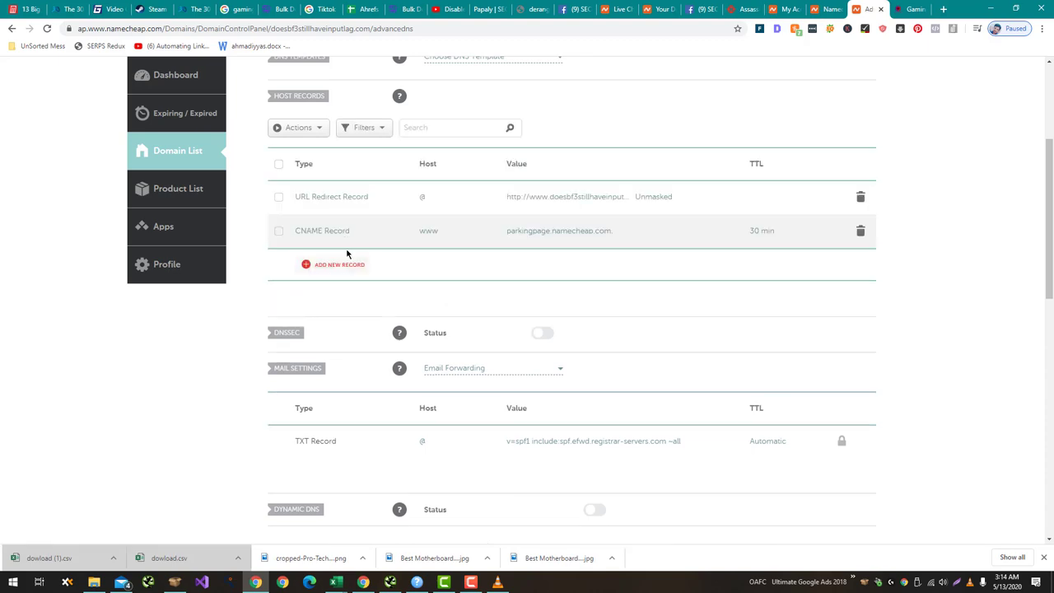
Step: Start a new host record of type URL Redirect Record with @ as its host
left_click(352, 266)
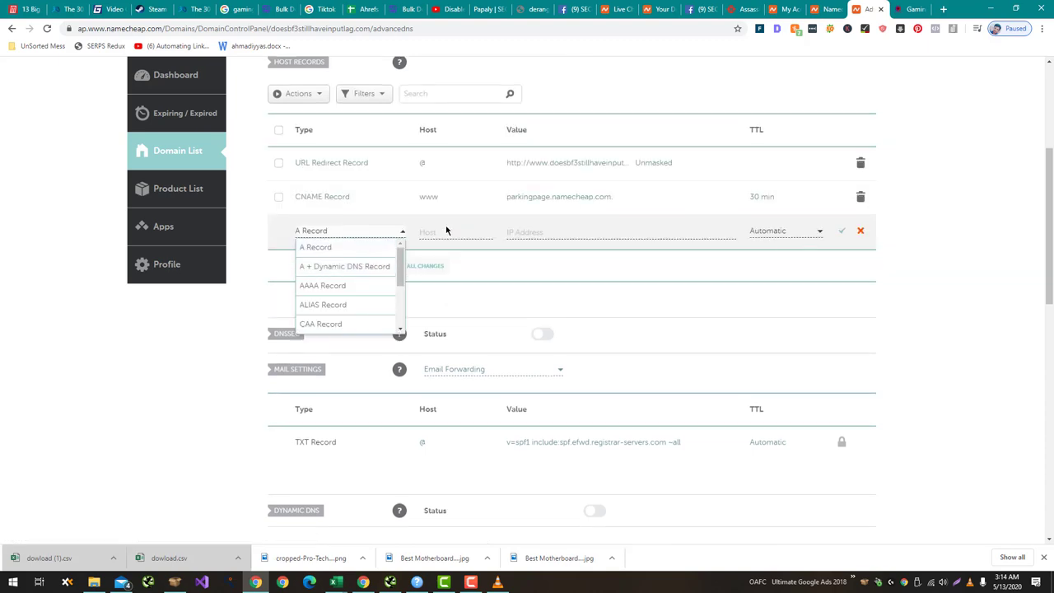
scroll(359, 288, "down", 3)
left_click(359, 324)
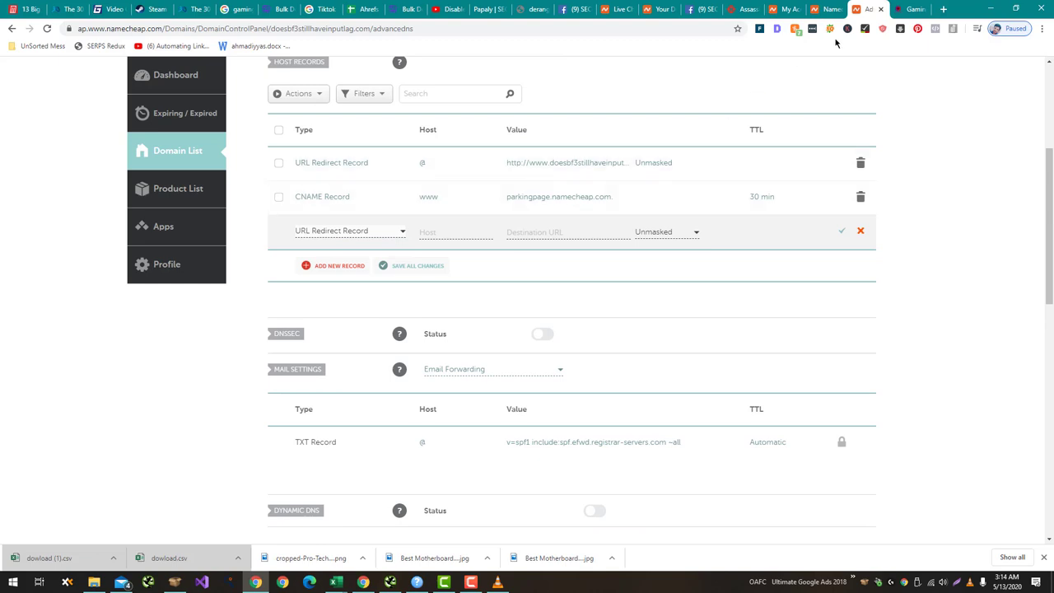
left_click(475, 237)
left_click(910, 9)
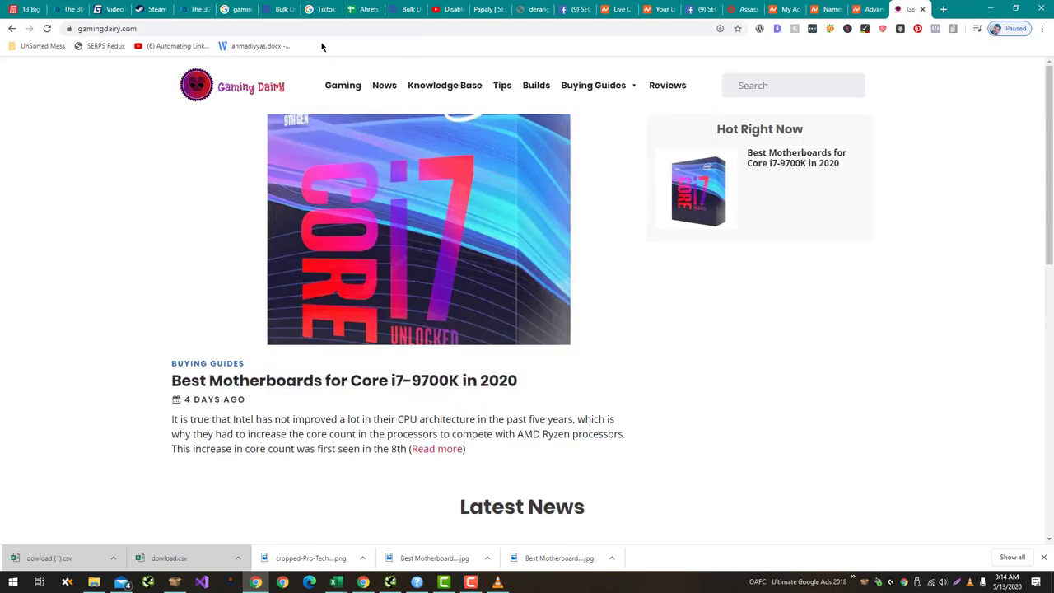
left_click(251, 28)
key("ctrl+c")
left_click(870, 9)
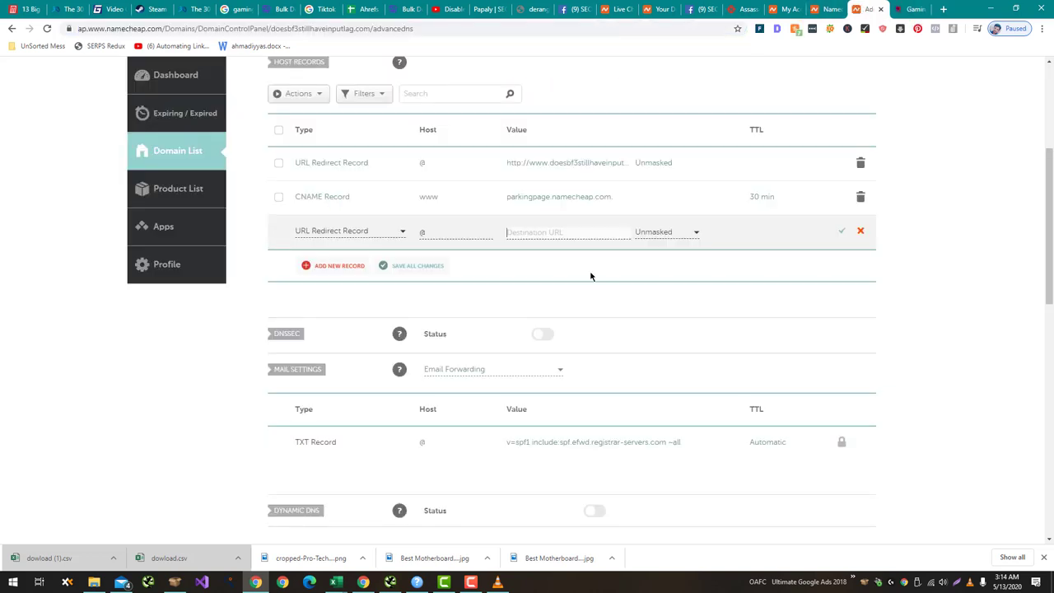
key("ctrl+v")
left_click(656, 237)
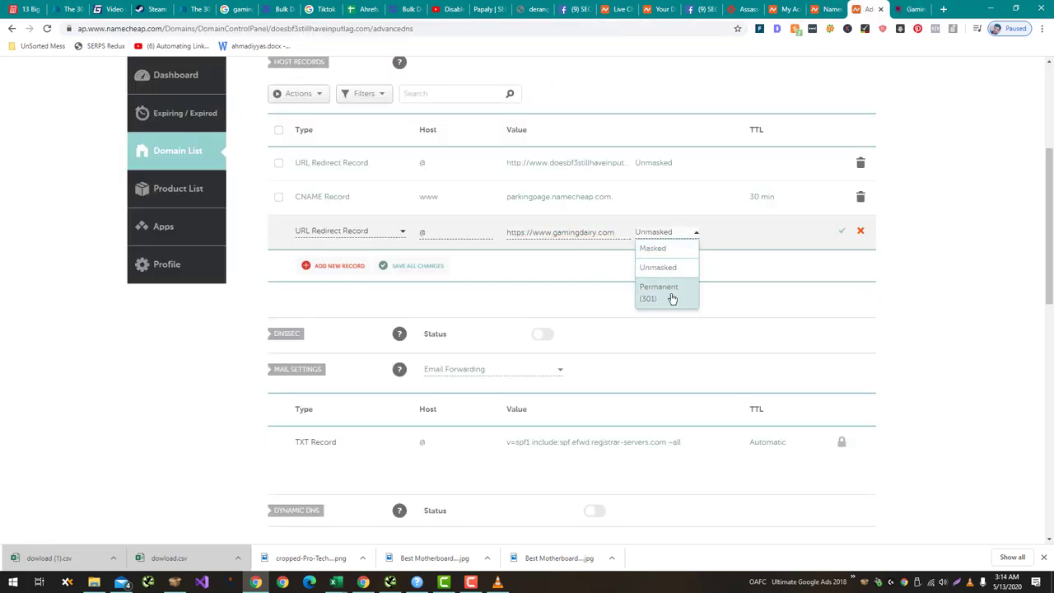
left_click(671, 298)
left_click(840, 232)
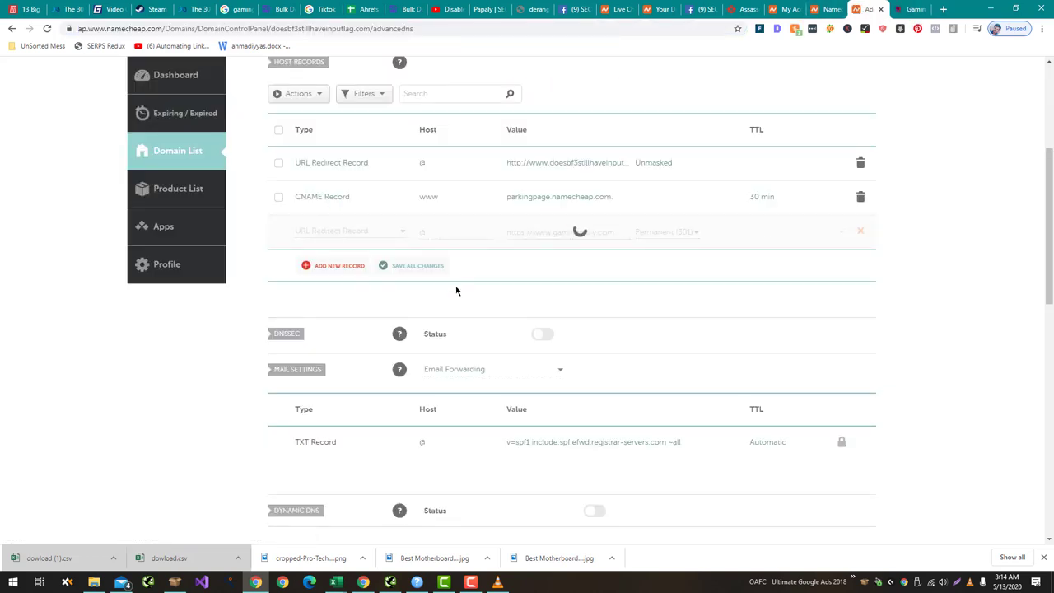
left_click(359, 272)
scroll(360, 279, "down", 3)
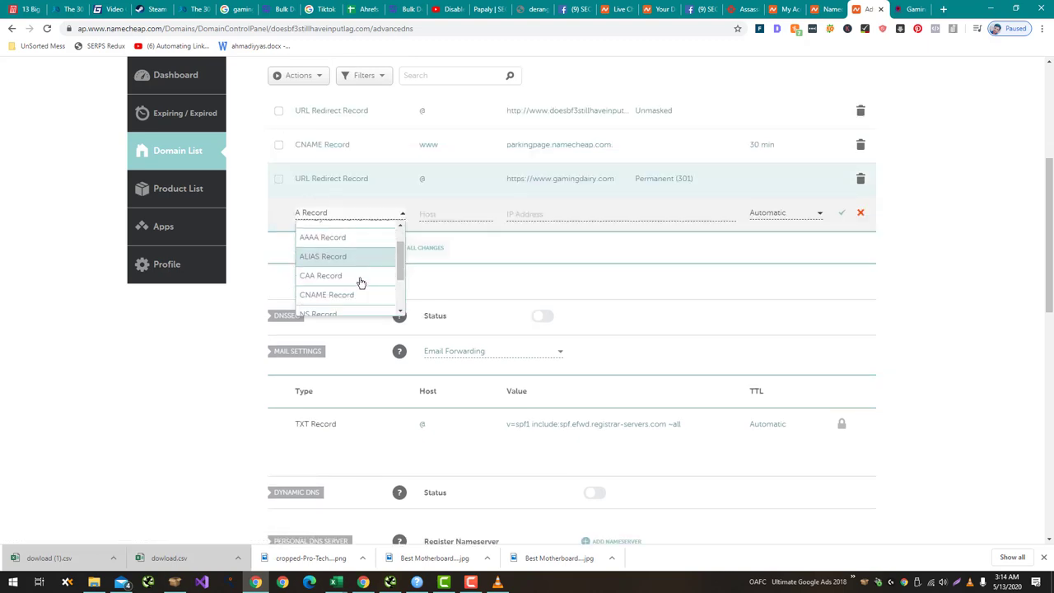
left_click(346, 311)
left_click(474, 215)
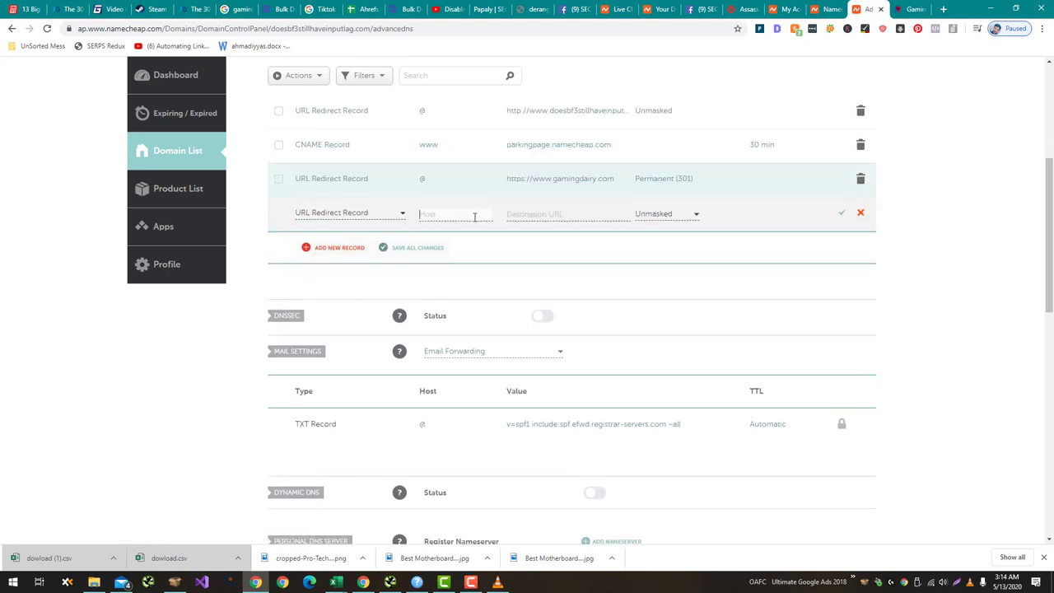
left_click(577, 214)
key("ctrl+v")
left_click(664, 215)
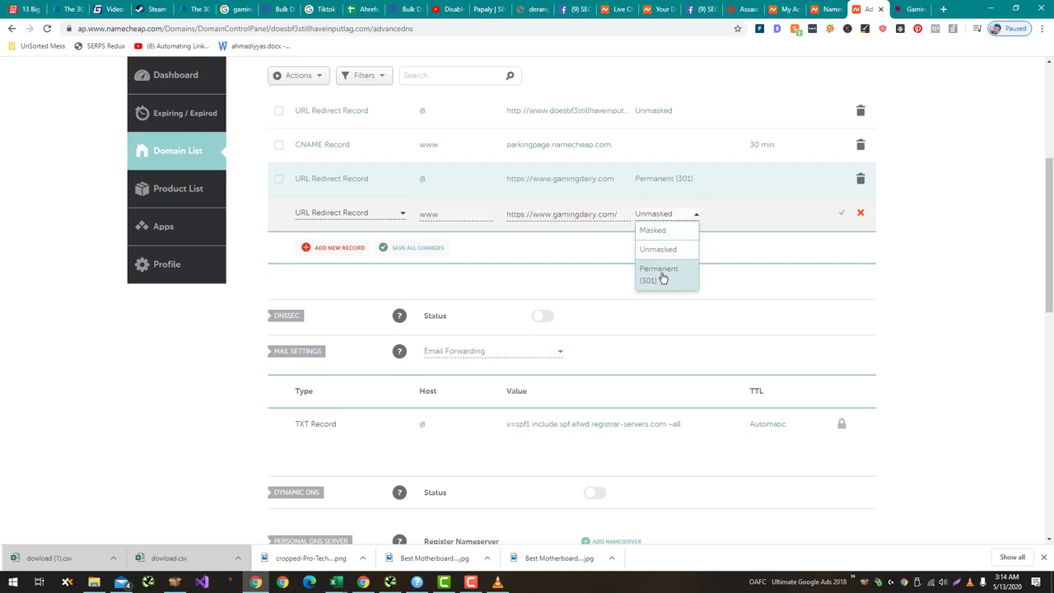
left_click(662, 276)
left_click(840, 215)
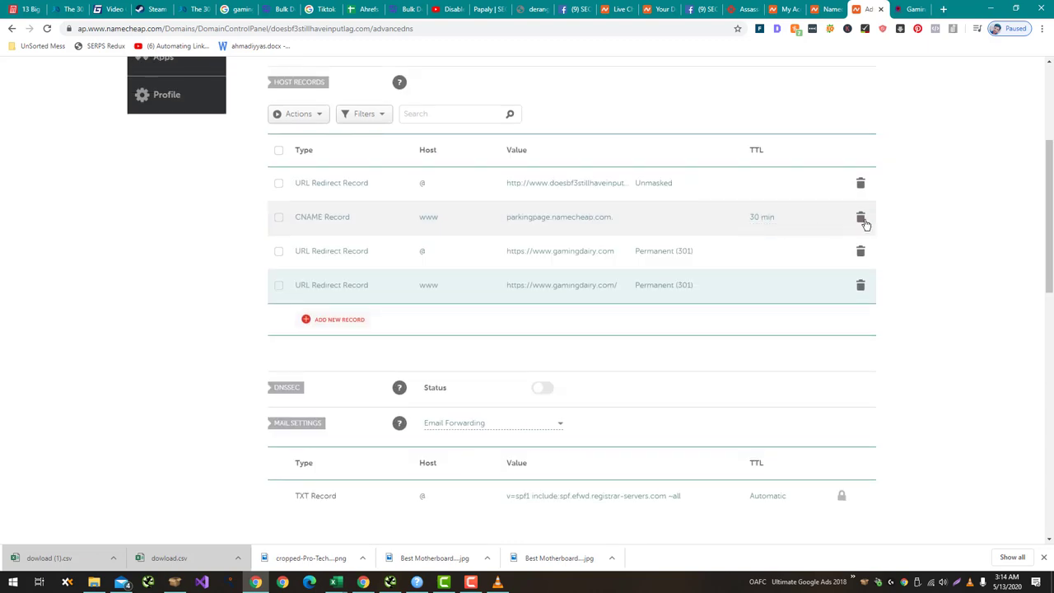
Step: Delete the parkingpage.namecheap.com CNAME record and the old unmasked @ redirect, and reload the page to check the host records
left_click(861, 216)
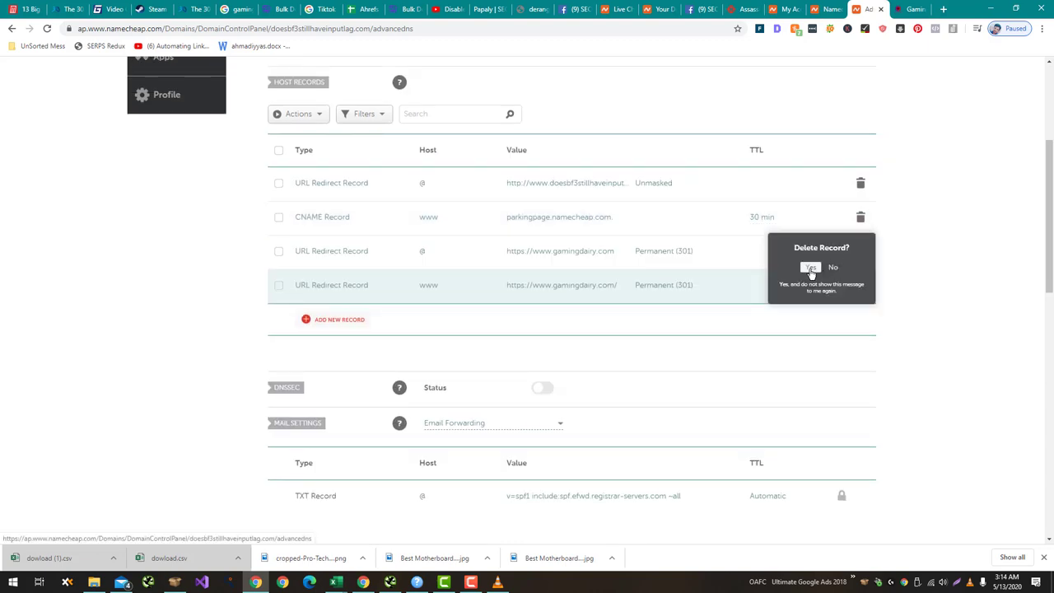
left_click(812, 269)
left_click(860, 186)
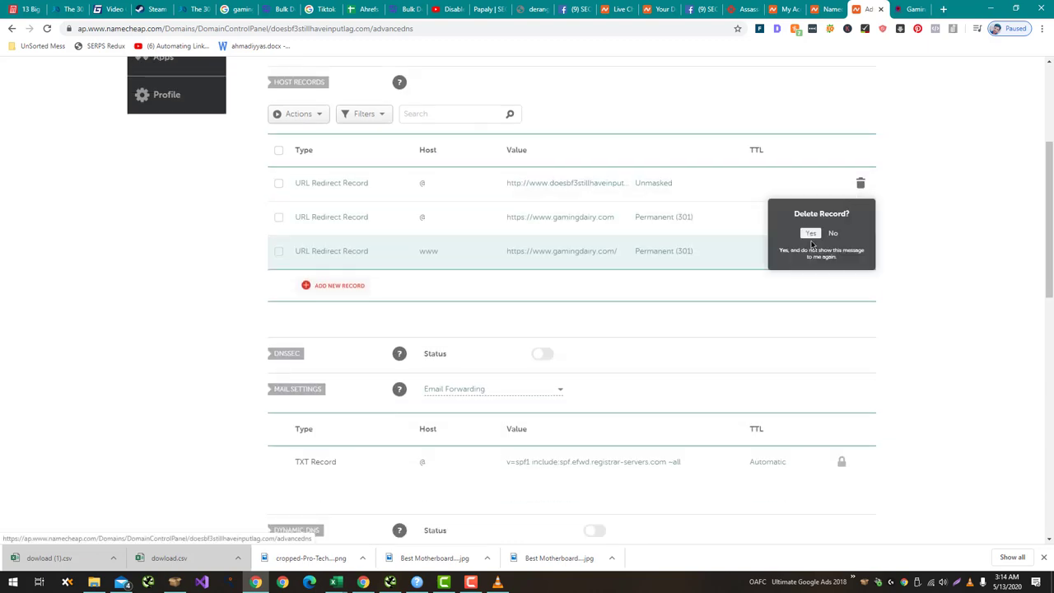
left_click(814, 236)
key("F5")
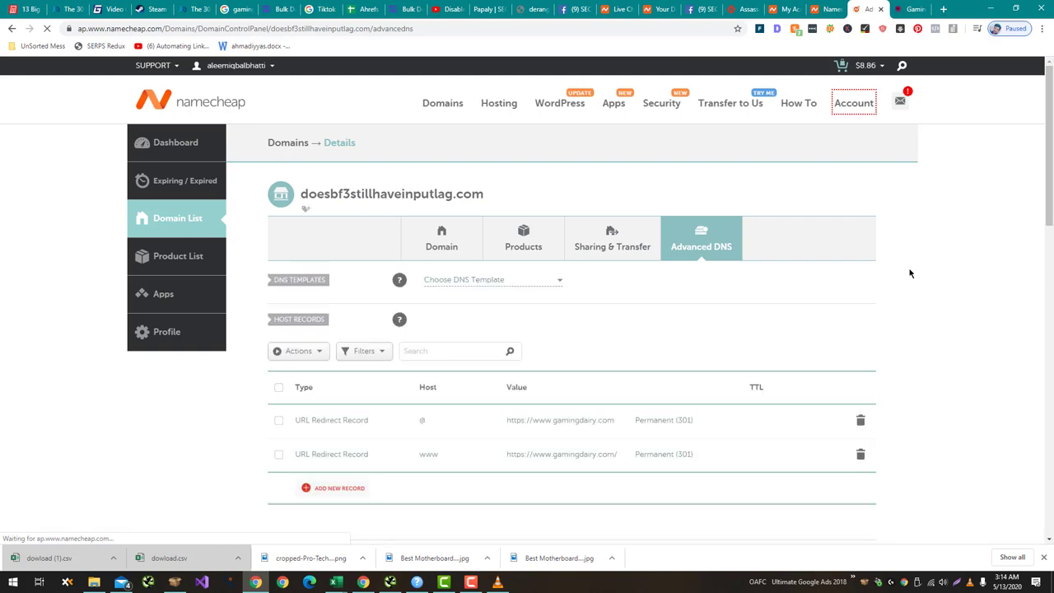
scroll(811, 306, "down", 7)
scroll(811, 306, "up", 7)
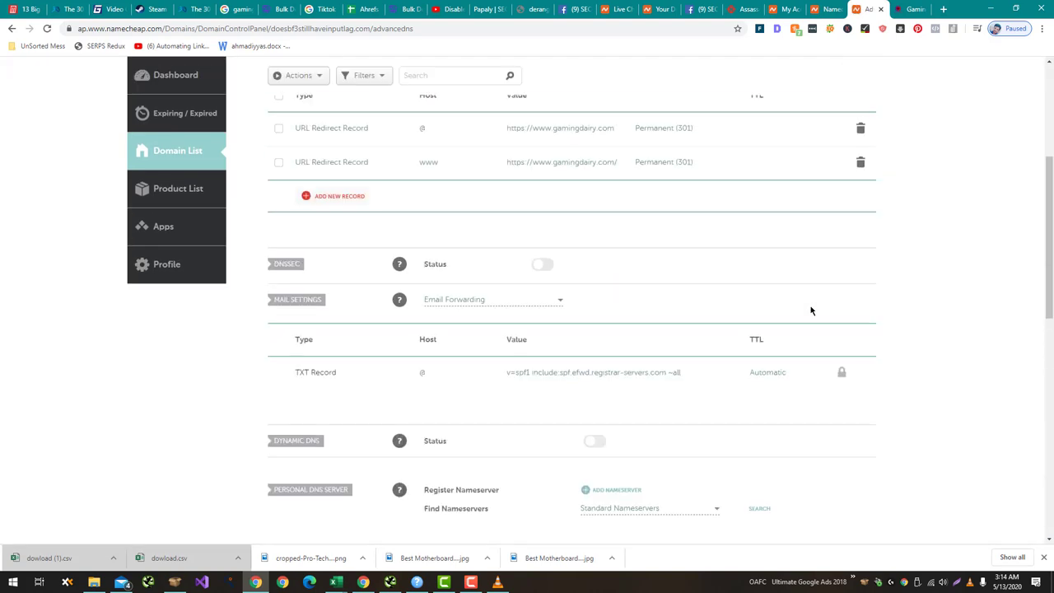
Step: View the shopping cart and return to the domain's Advanced DNS settings
mouse_move(869, 70)
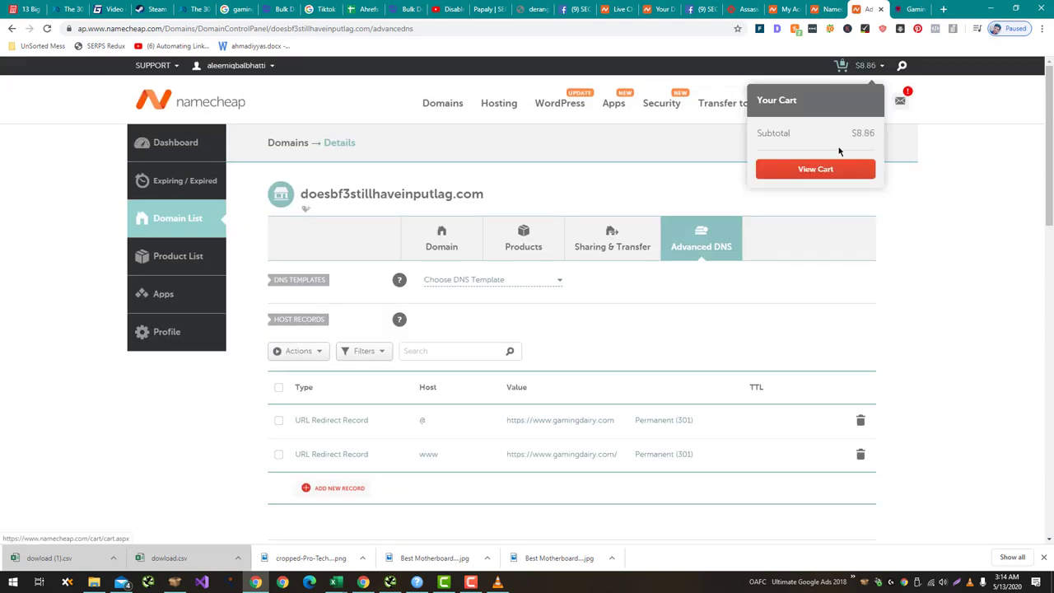
left_click(842, 171)
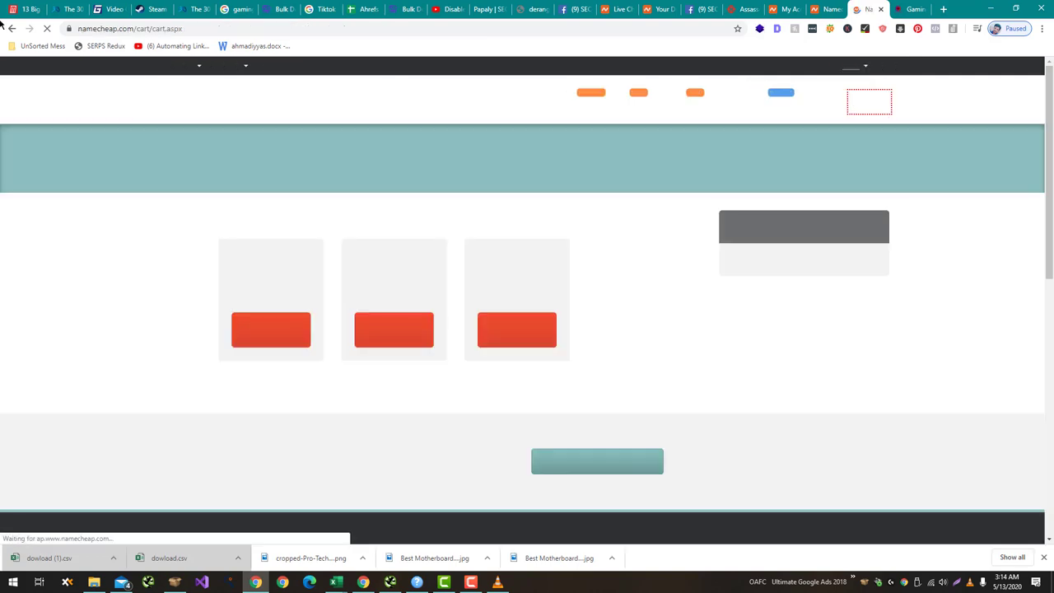
left_click(11, 28)
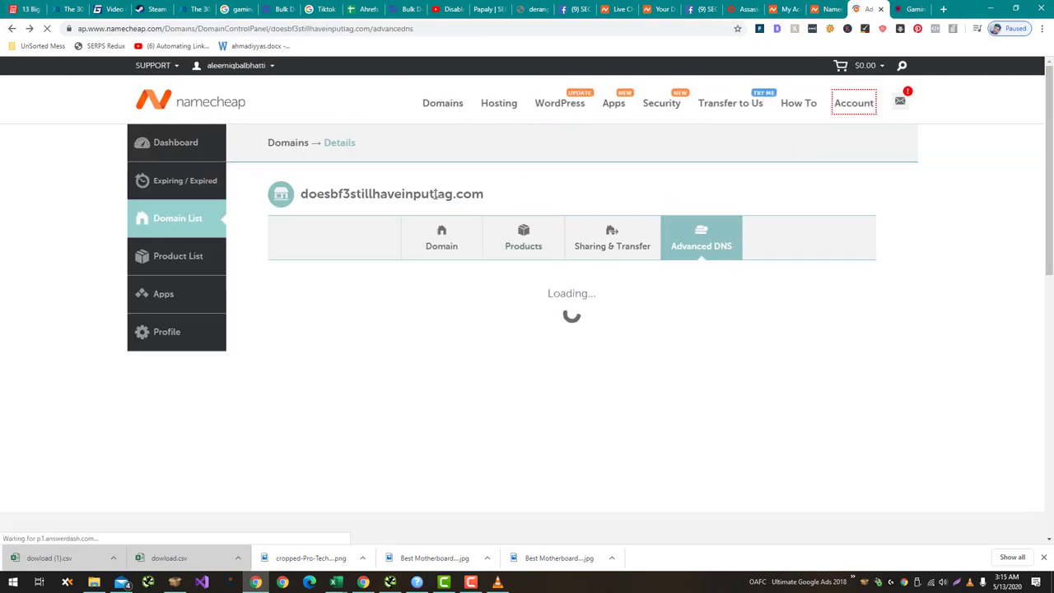
Step: Copy the domain name and load doesbf3stillhaveinputlag.com in a new tab to test its redirect
triple_click(435, 194)
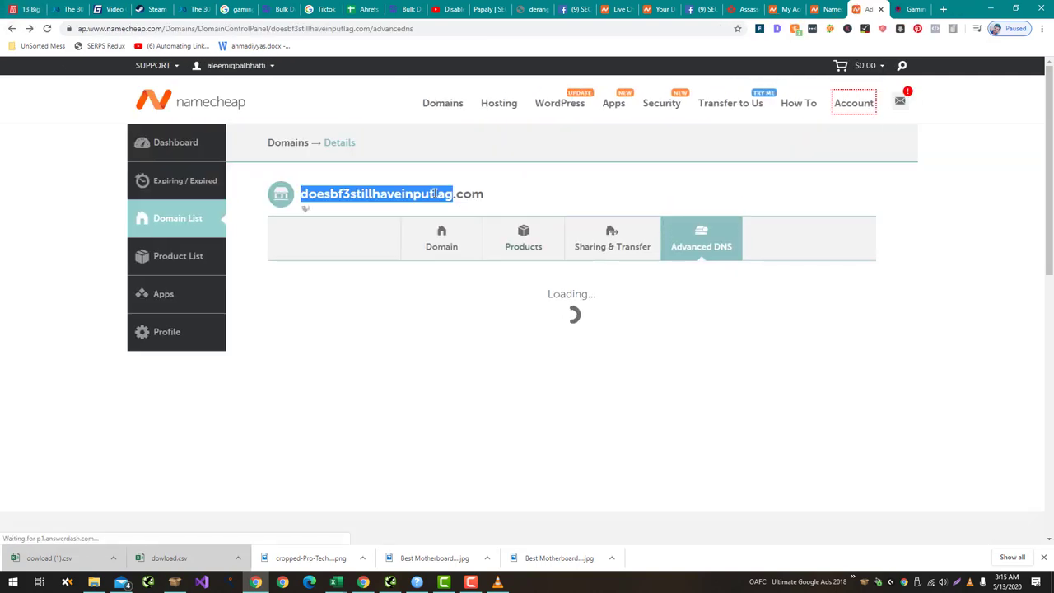
key("ctrl+c")
key("ctrl+t")
key("ctrl+v")
key("Return")
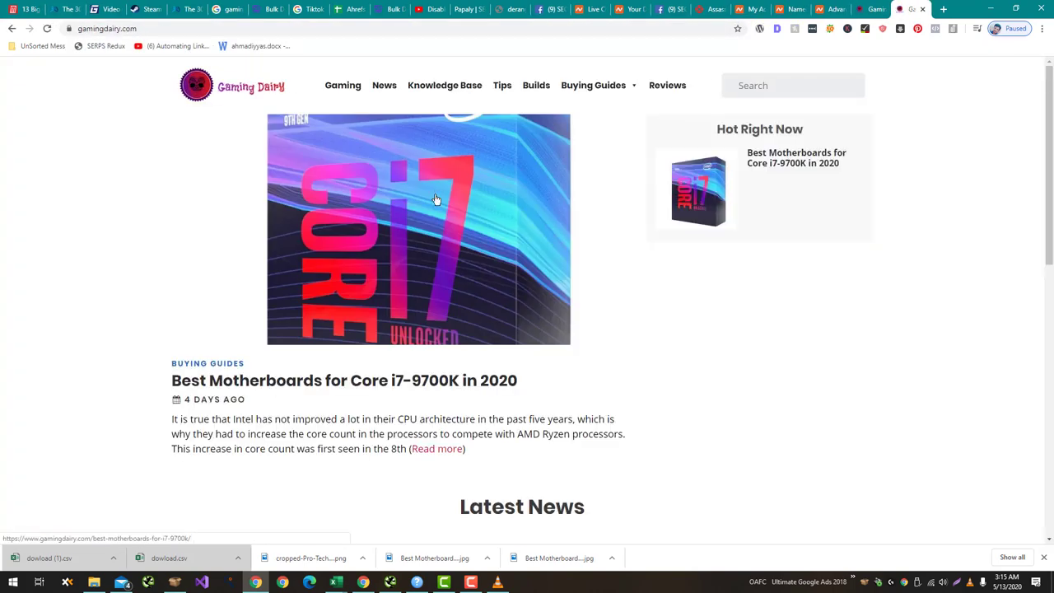
left_click(247, 28)
key("ctrl+v")
key("Up")
key("Down")
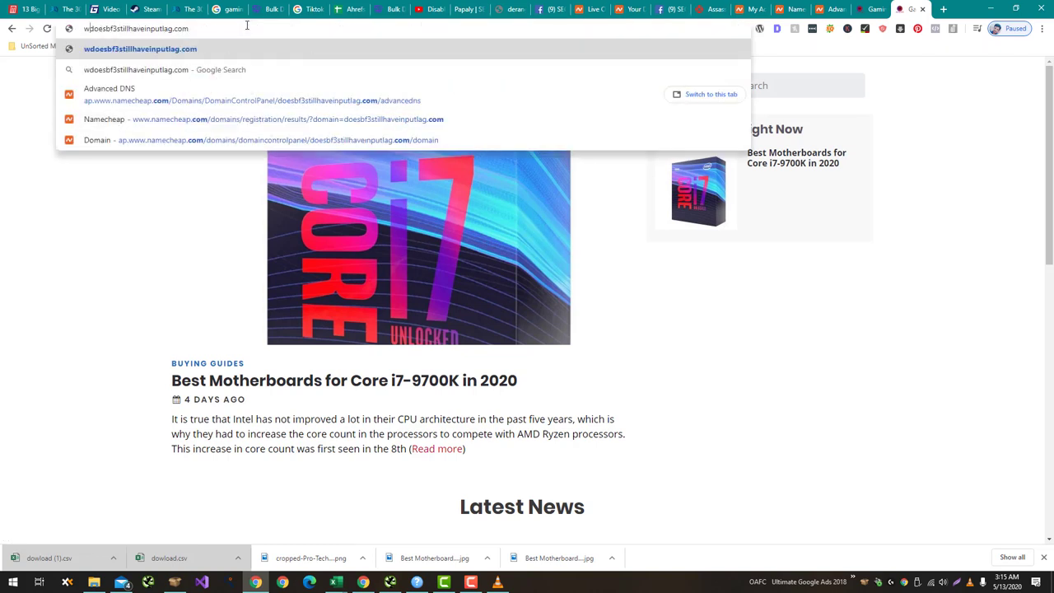
key("Return")
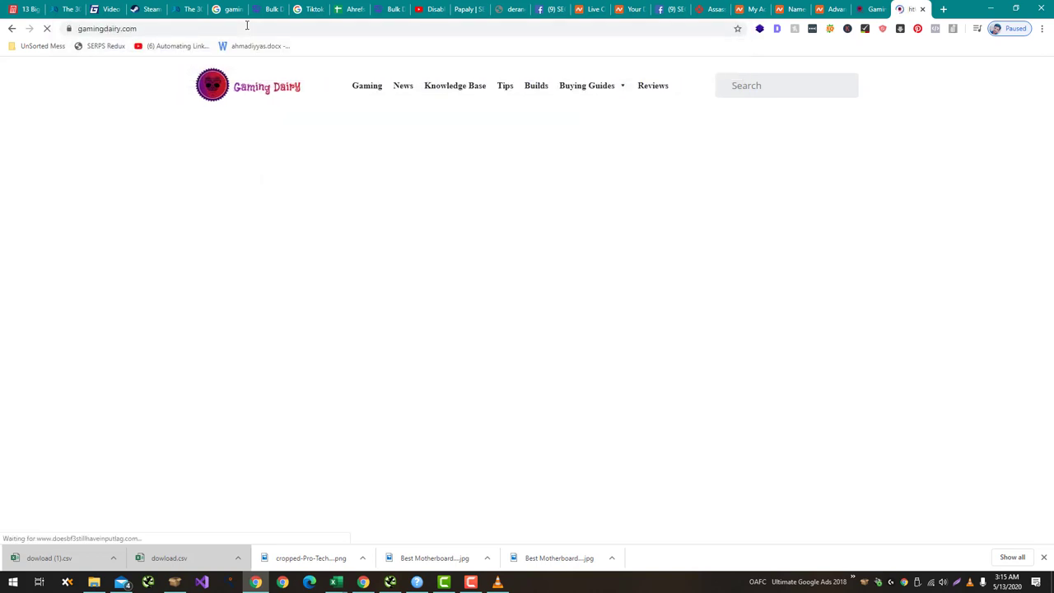